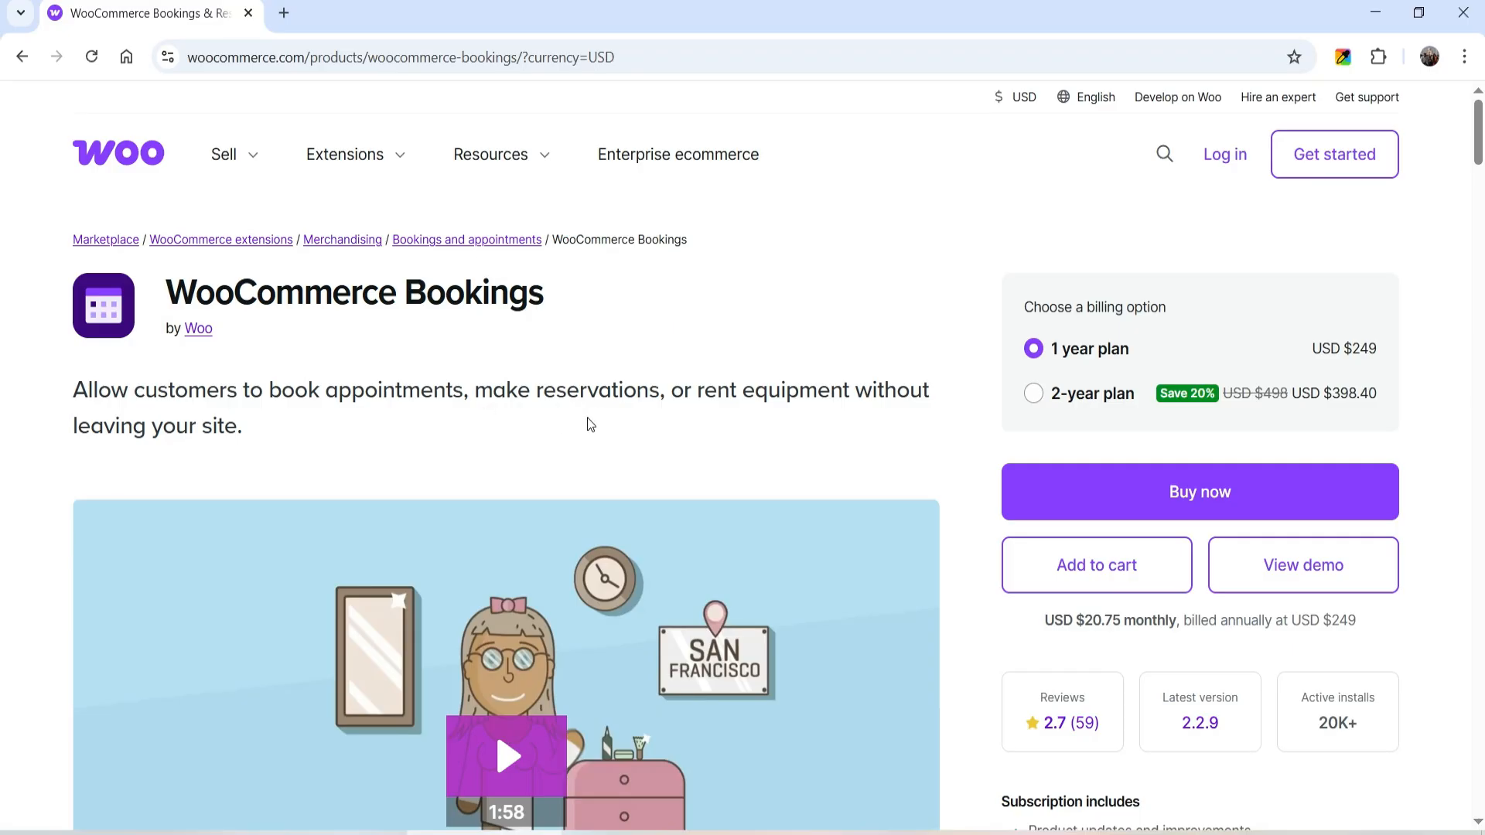
# Review the WooCommerce Bookings product page, including its billing options and subscription details
pyautogui.scroll(-5, 602, 418)
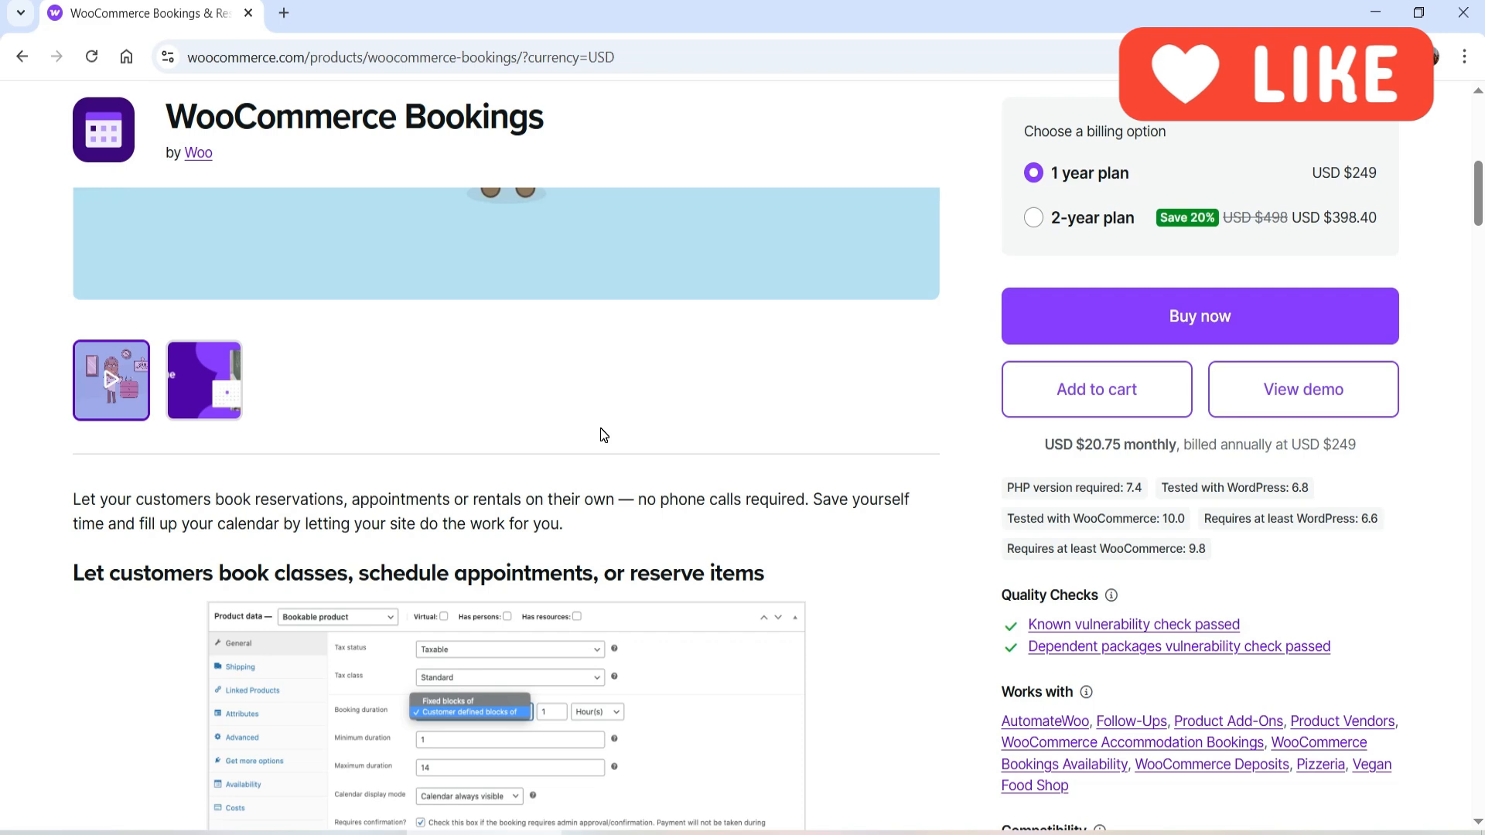
pyautogui.scroll(3, 601, 429)
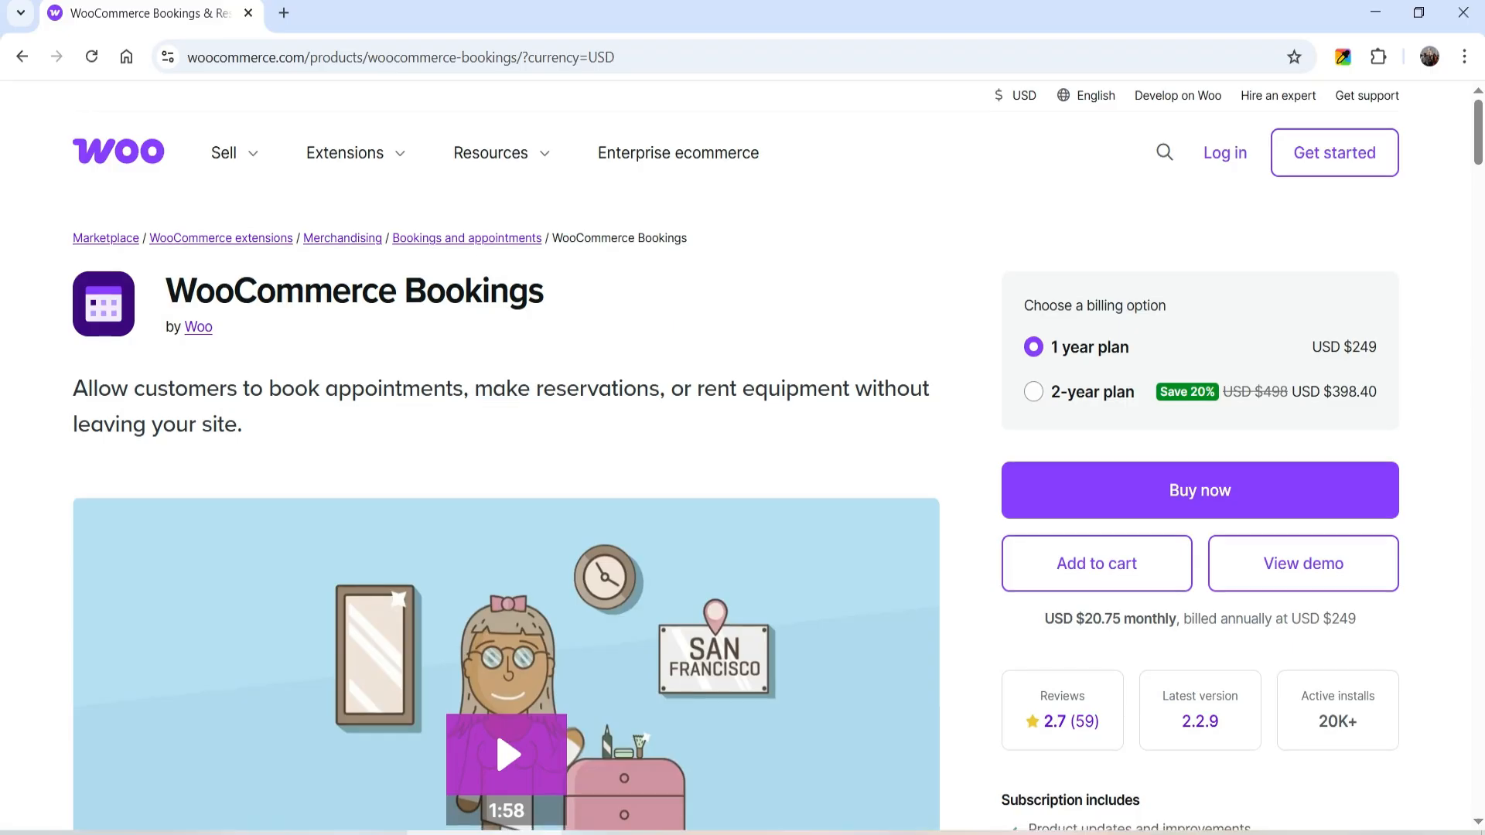
pyautogui.scroll(-2, 1344, 365)
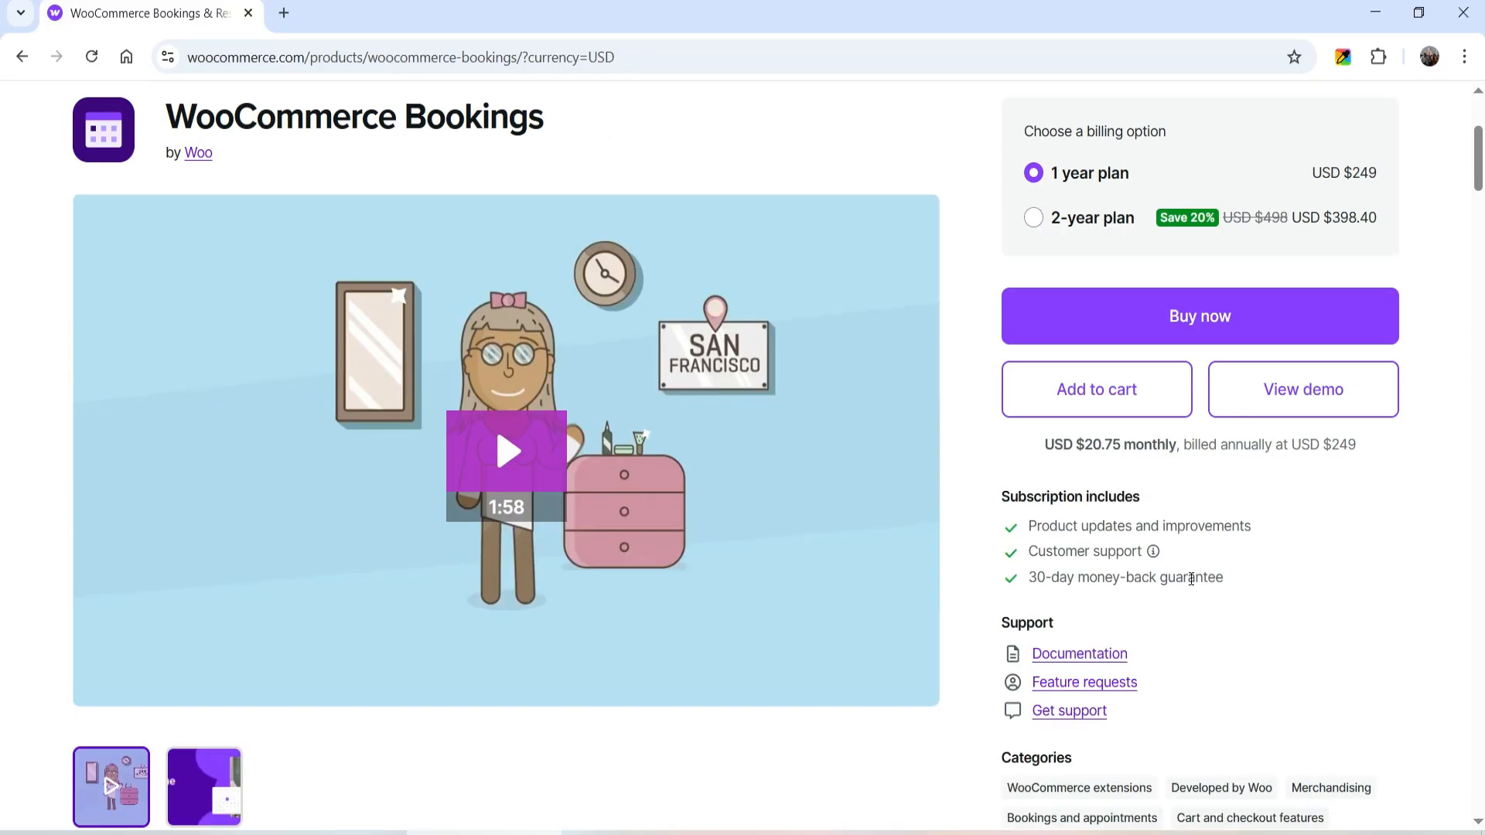
pyautogui.scroll(2, 642, 574)
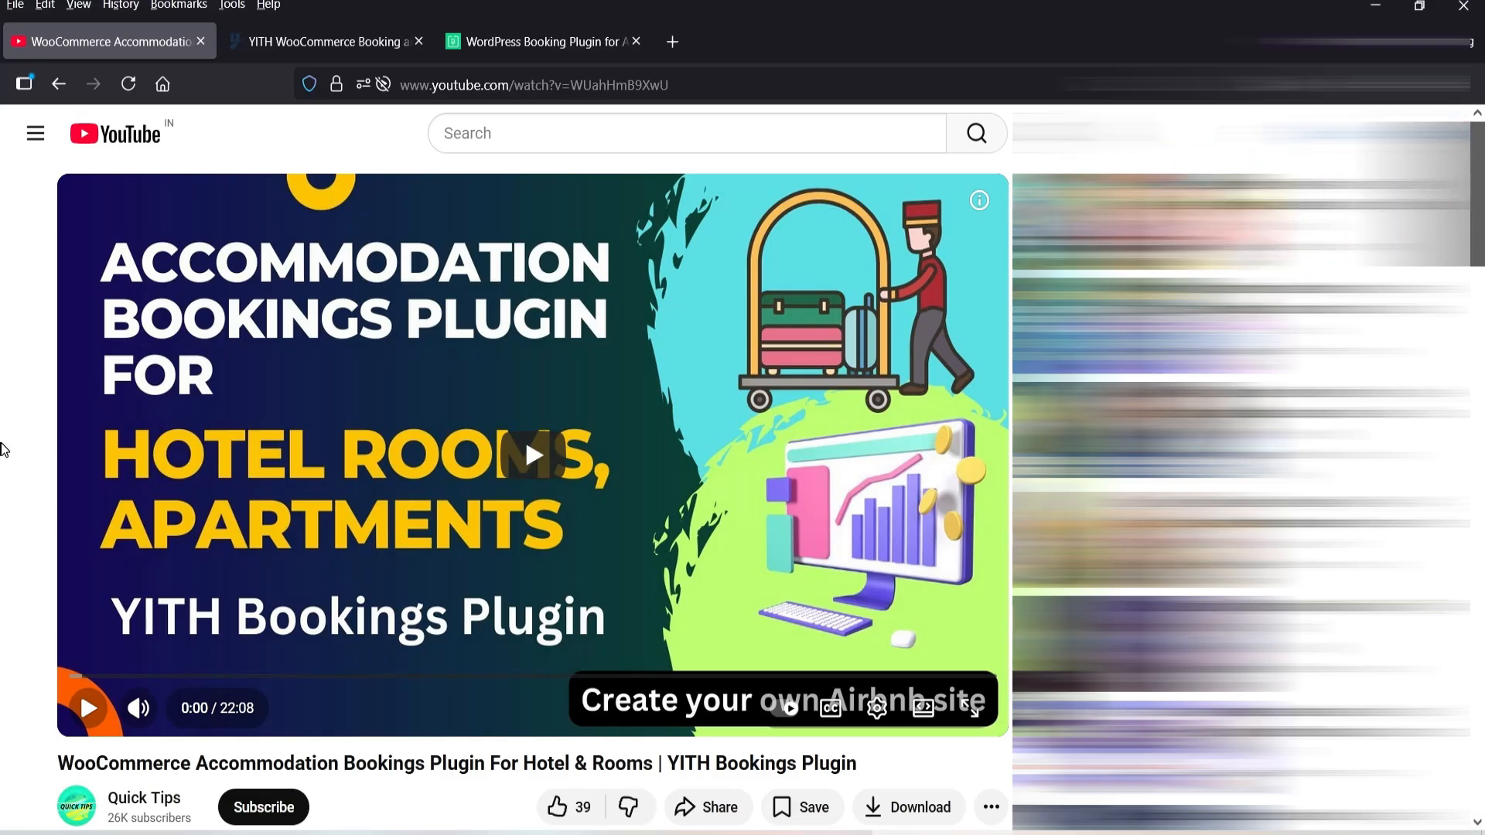
# Look through the YITH Booking and Appointment for WooCommerce page and its related YouTube video page
pyautogui.click(325, 42)
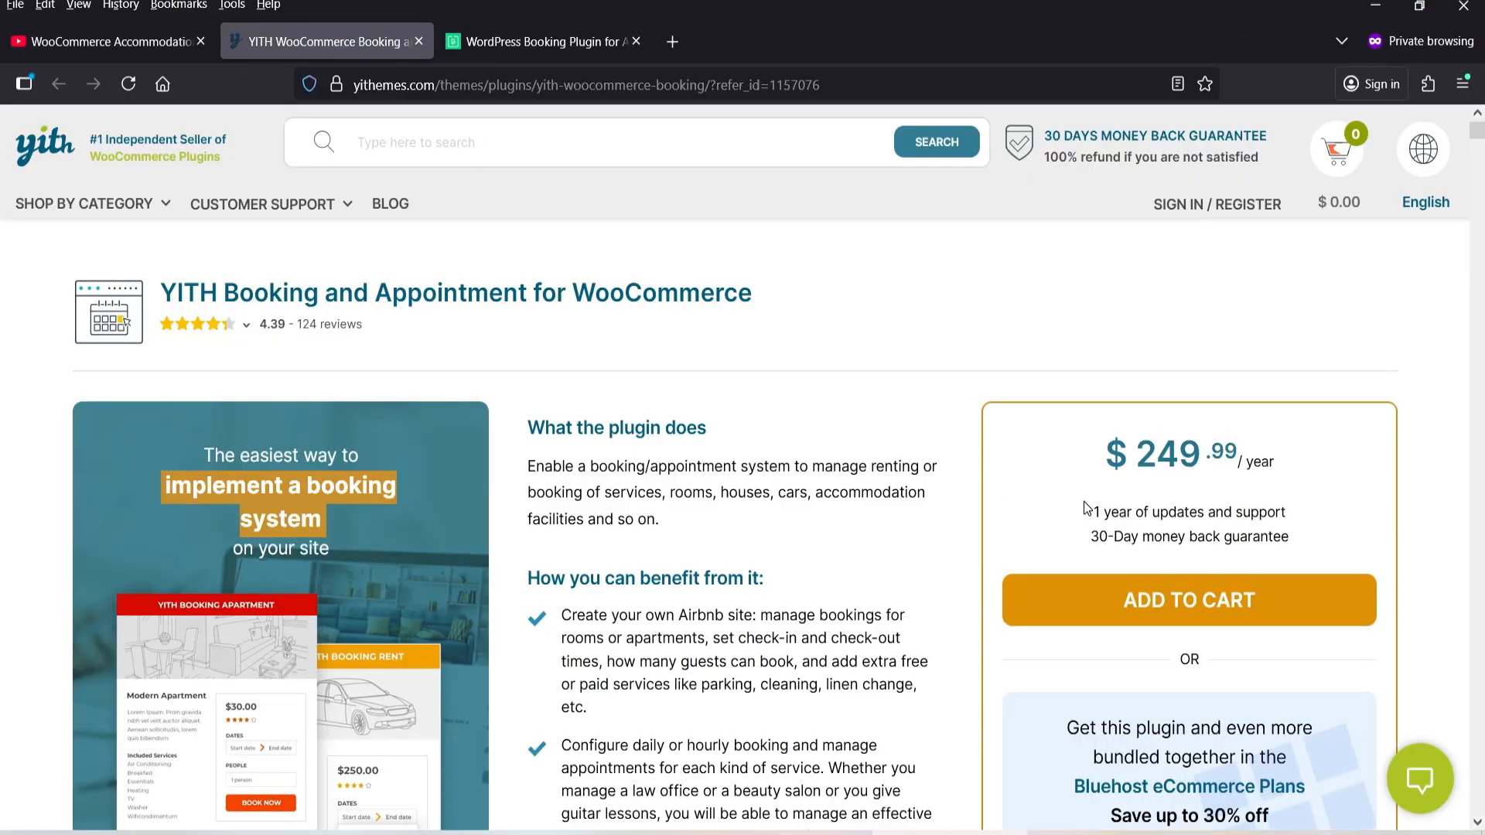
pyautogui.scroll(-7, 1085, 504)
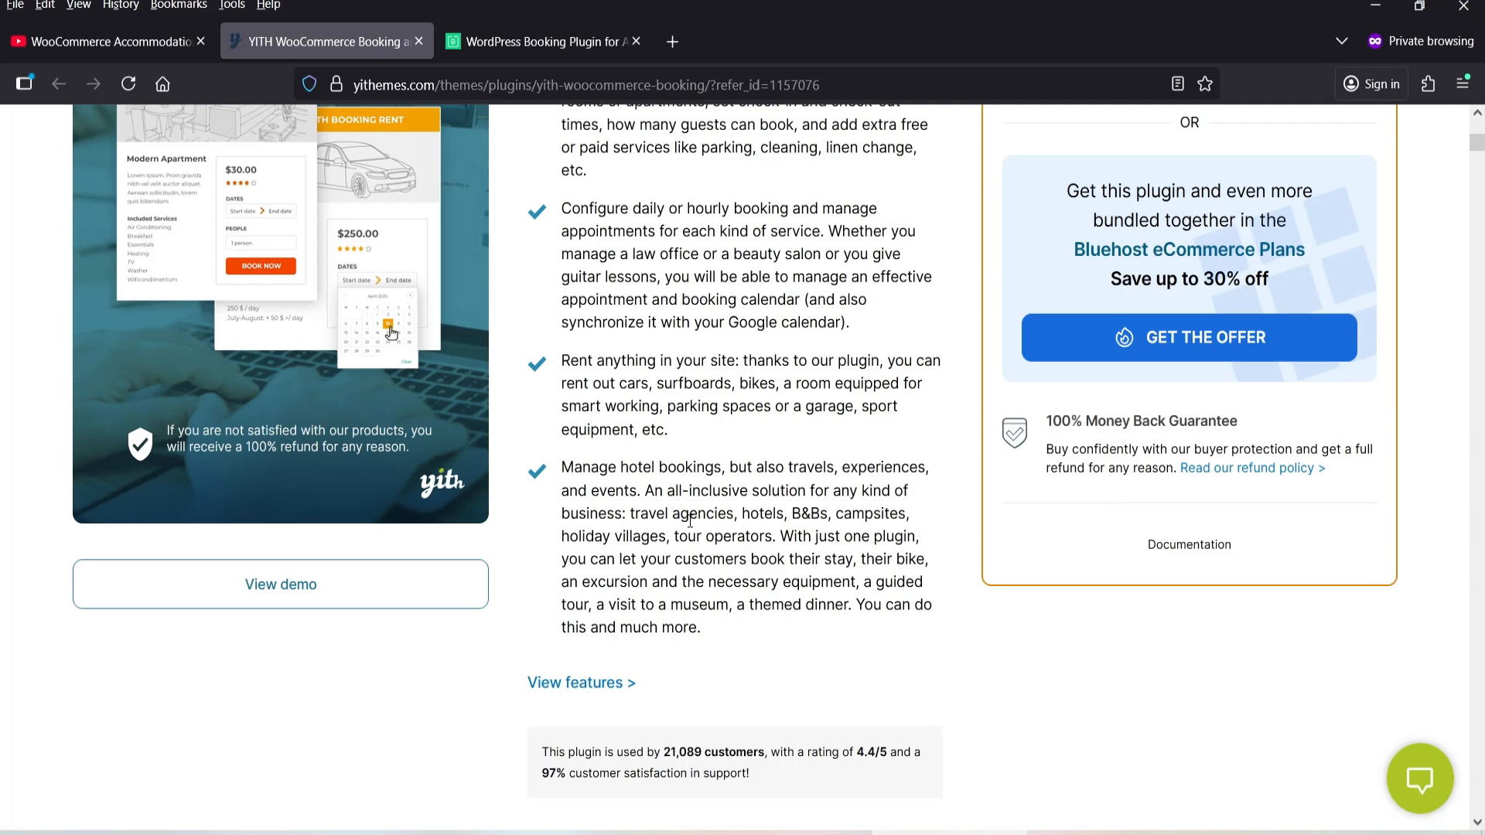
pyautogui.scroll(8, 272, 254)
pyautogui.click(60, 48)
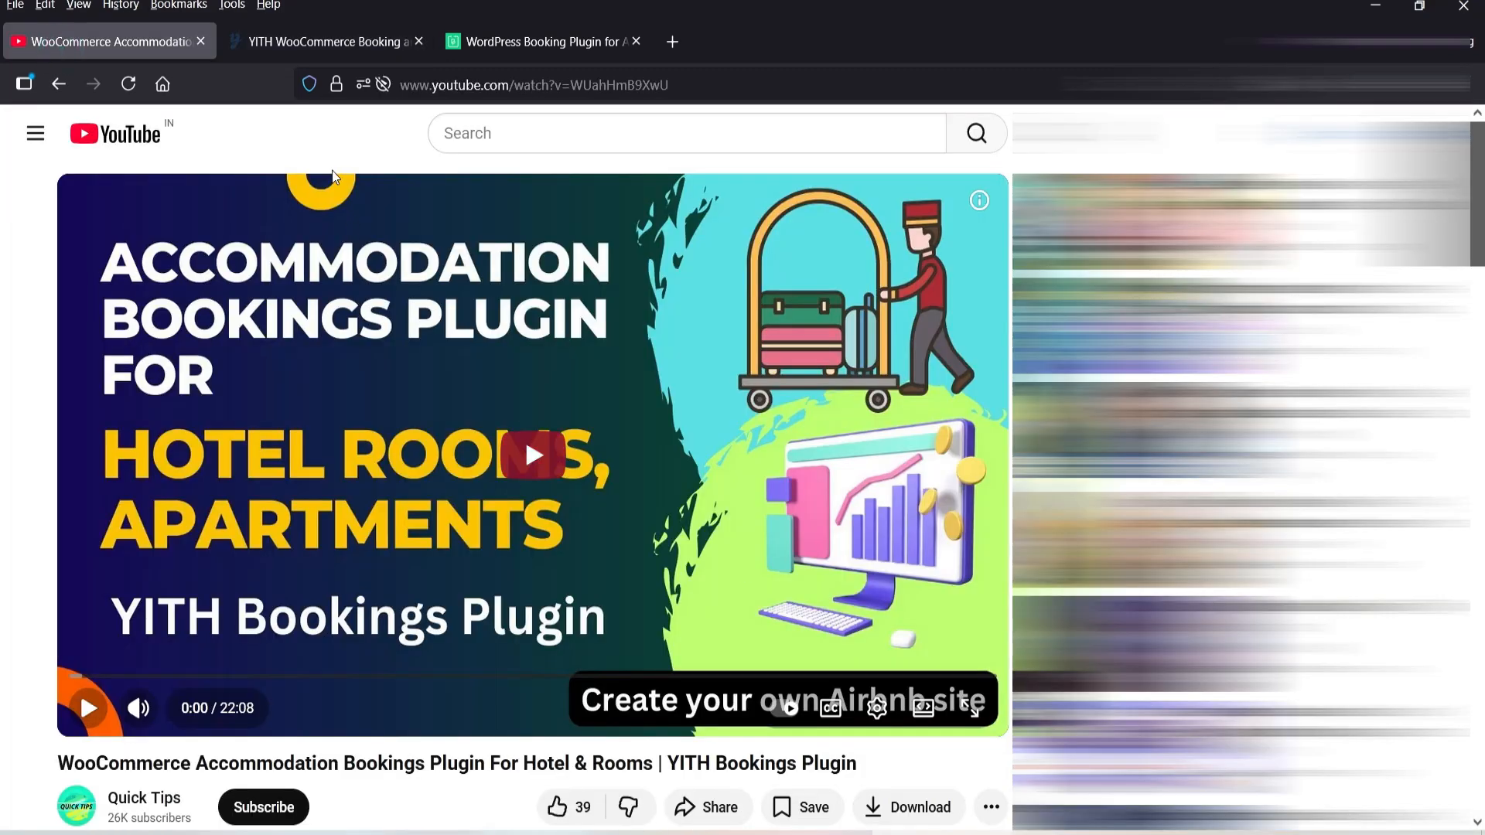
pyautogui.click(298, 42)
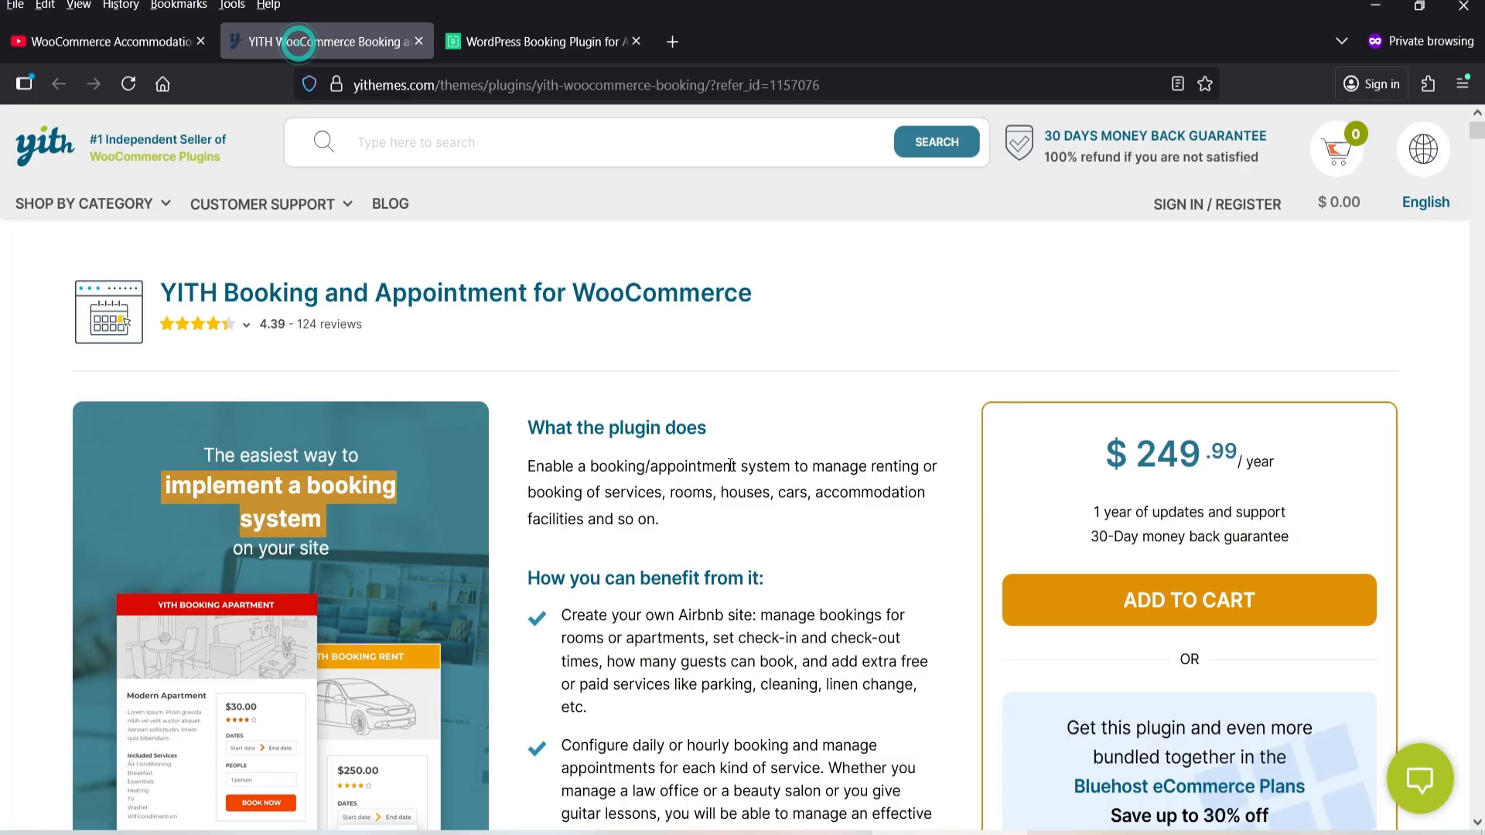
# Examine the BookingPress plugin website, including the business types it is best fit for
pyautogui.click(546, 42)
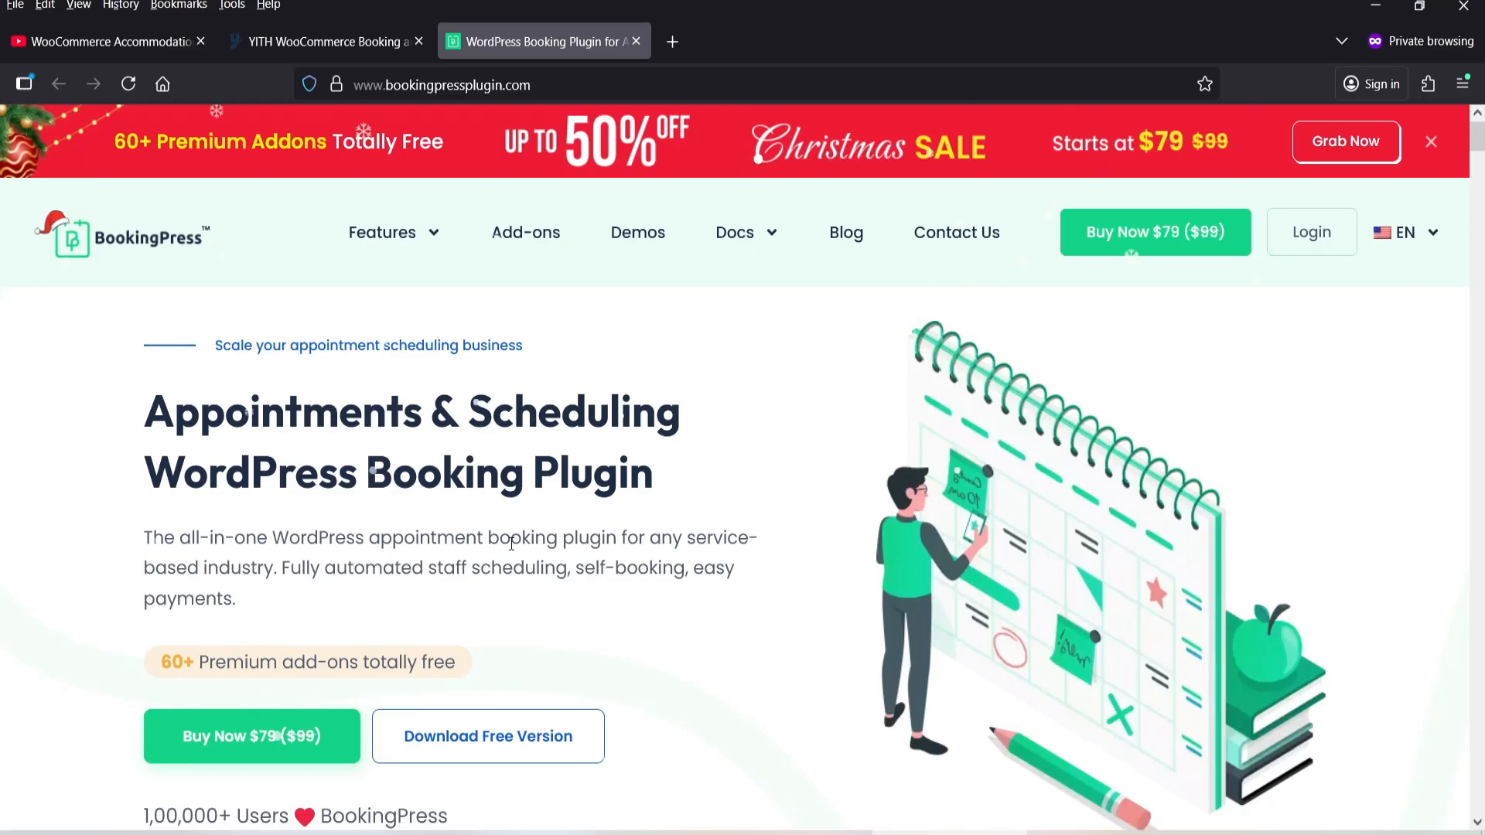
pyautogui.scroll(-5, 392, 534)
pyautogui.scroll(-8, 619, 460)
pyautogui.scroll(5, 588, 480)
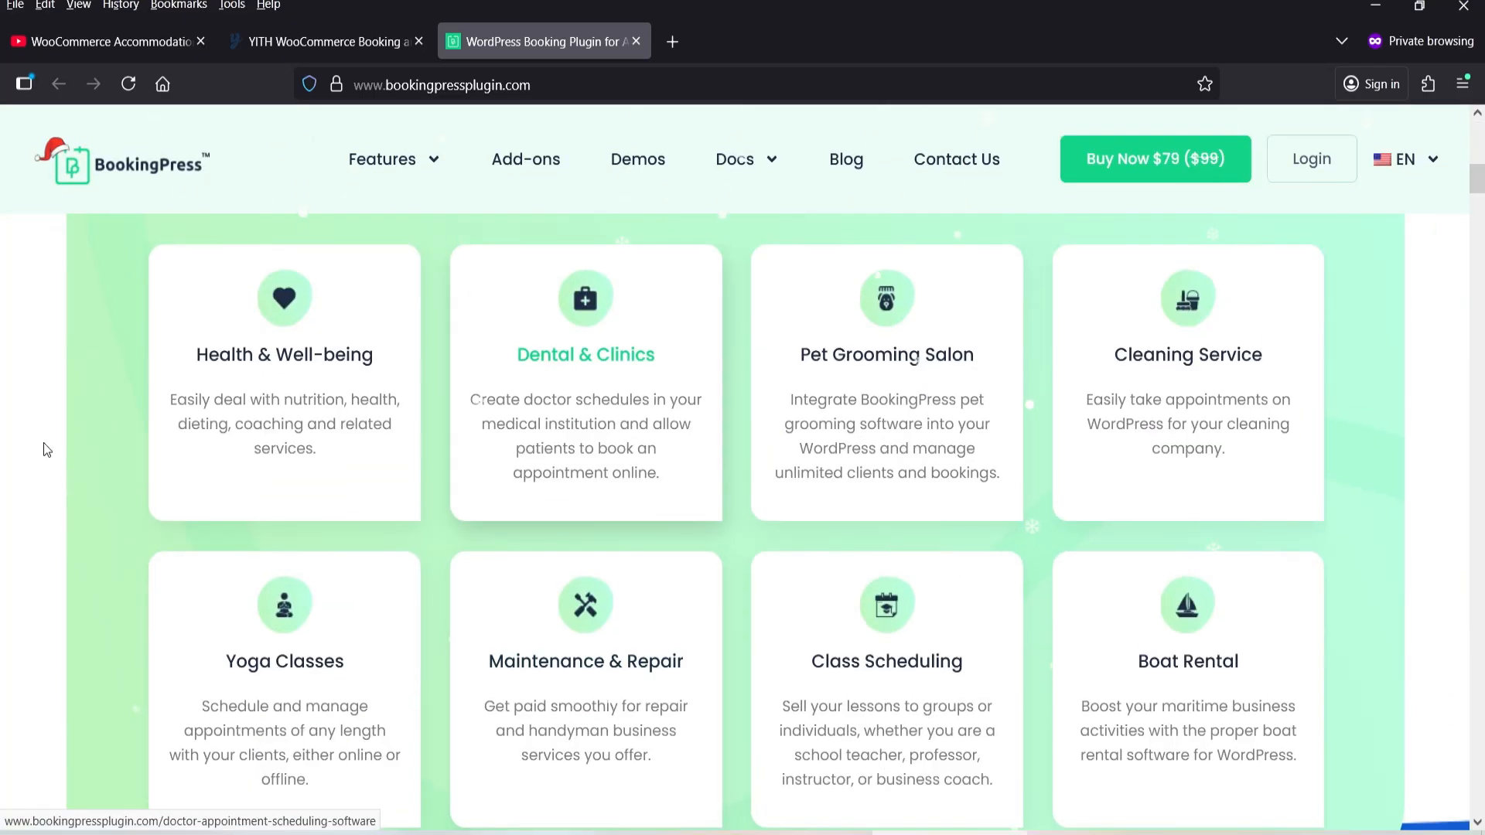
pyautogui.scroll(-1, 82, 521)
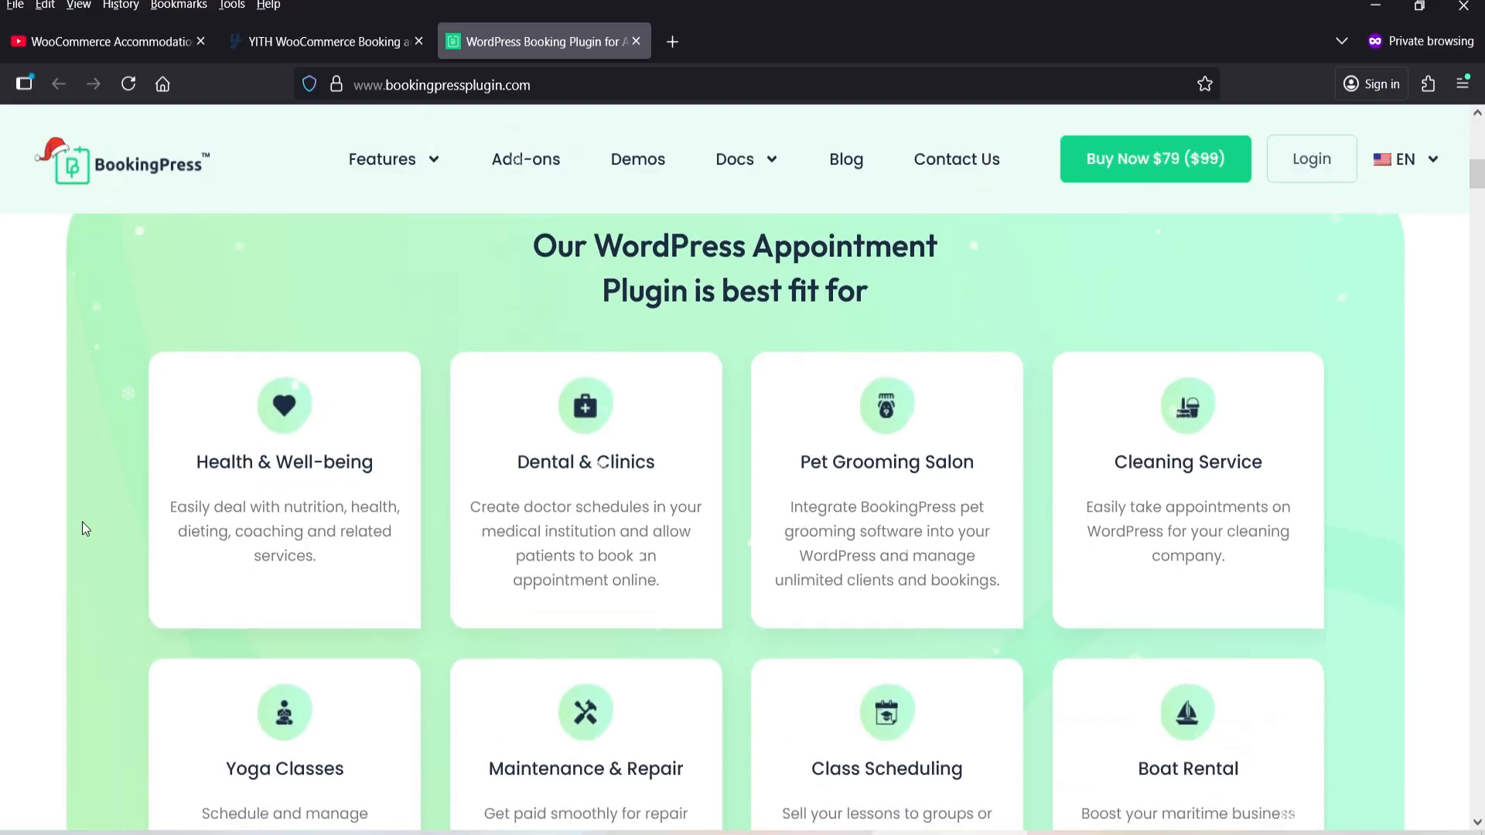
pyautogui.scroll(-1, 85, 531)
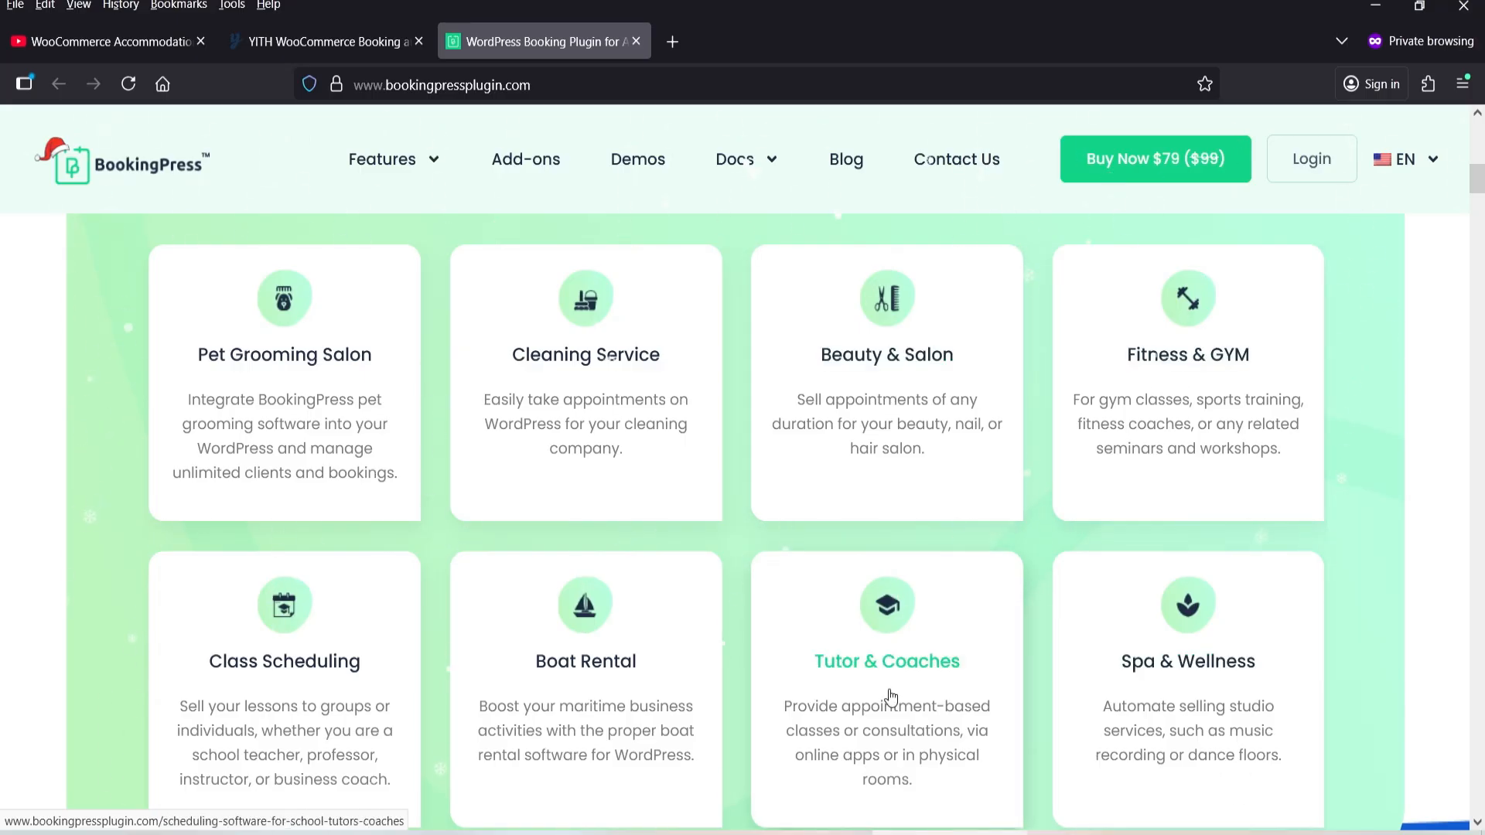
pyautogui.scroll(10, 891, 622)
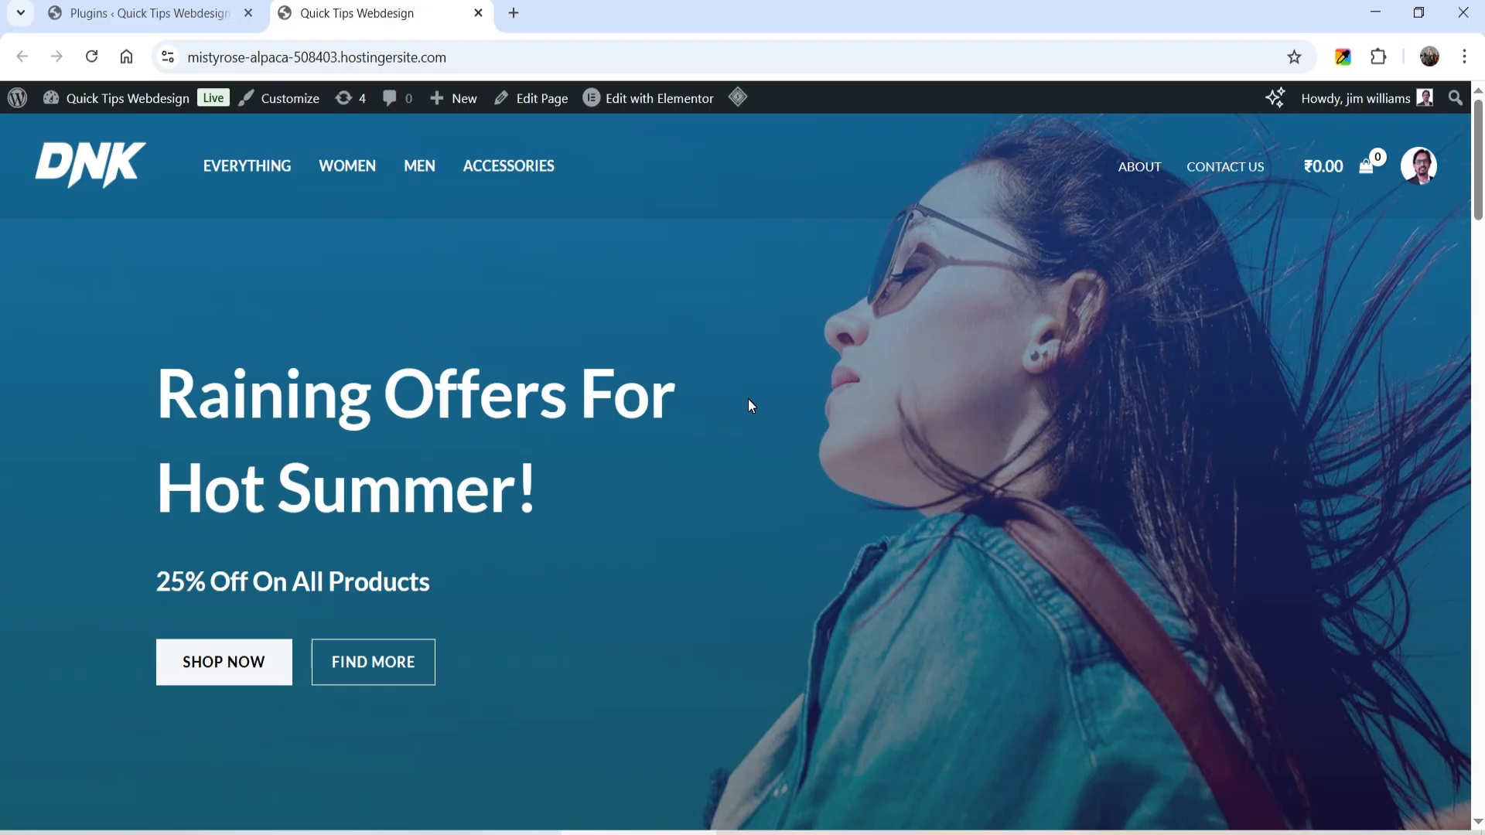
# Upload woocommerce-bookings-2.2.9.zip as a new plugin in the WordPress admin, then install and activate it
pyautogui.click(140, 13)
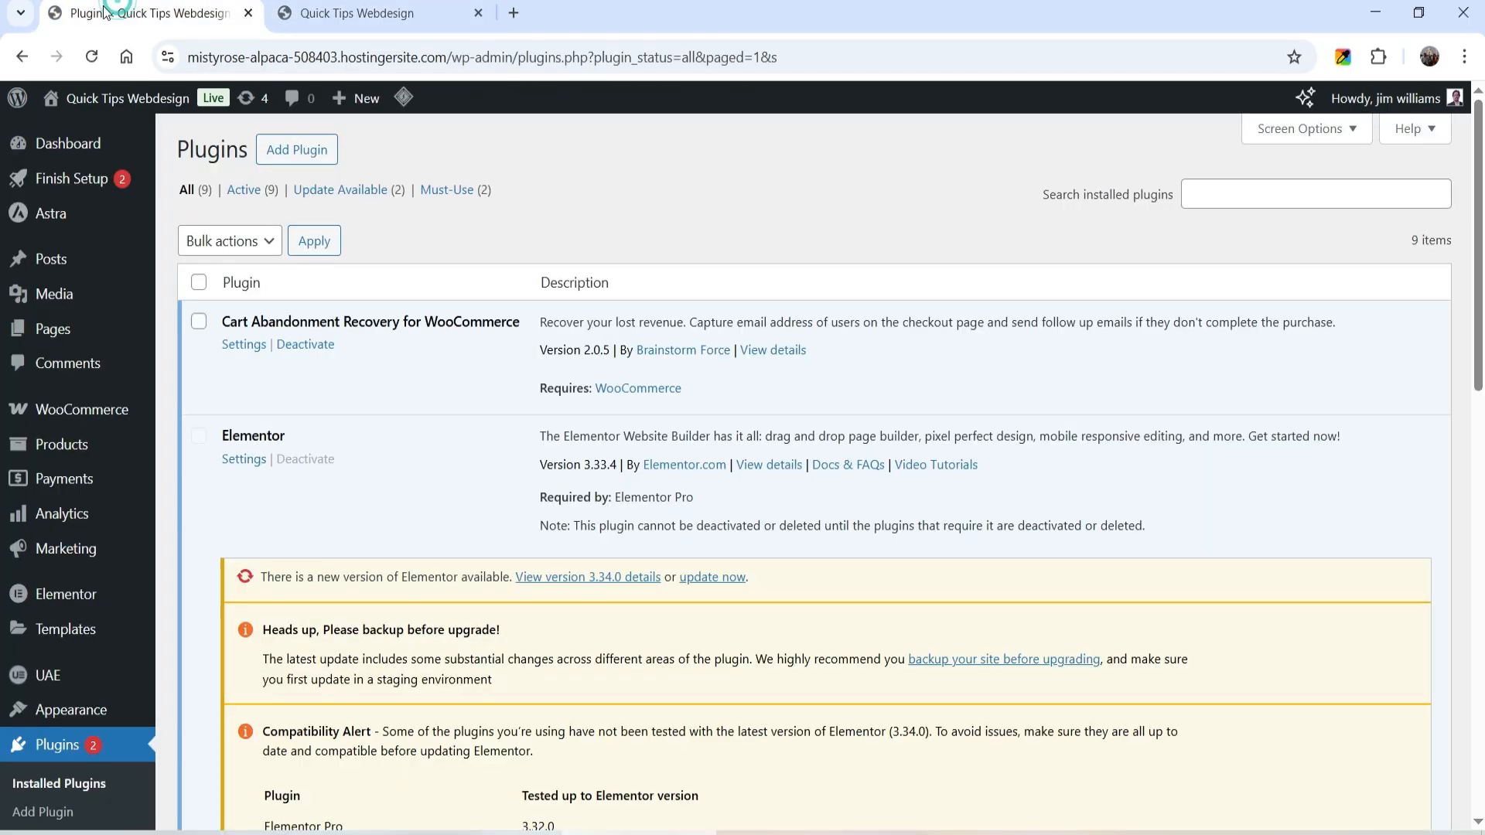
pyautogui.scroll(-4, 129, 571)
pyautogui.click(59, 587)
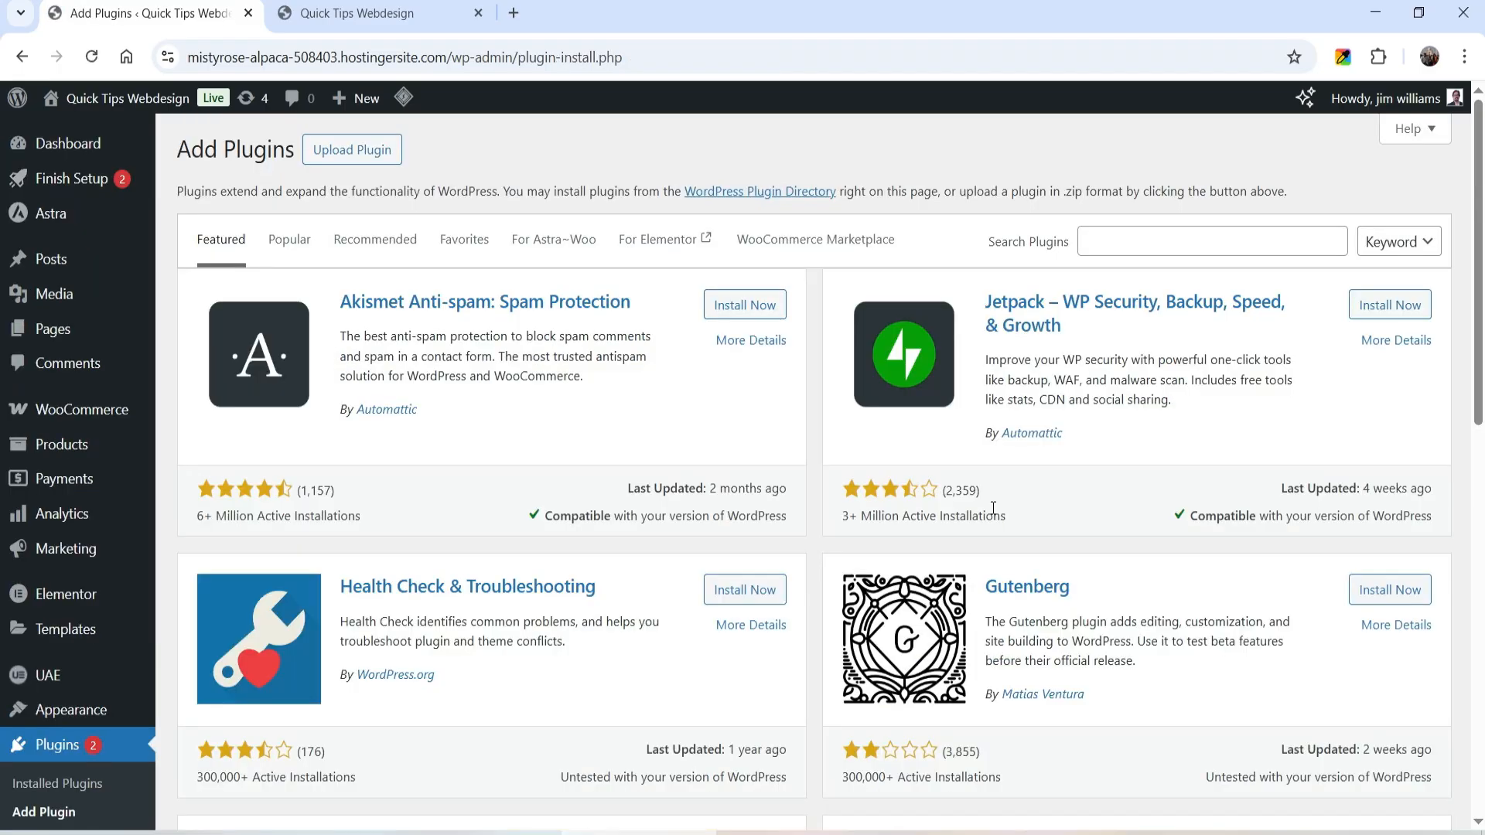
pyautogui.click(355, 158)
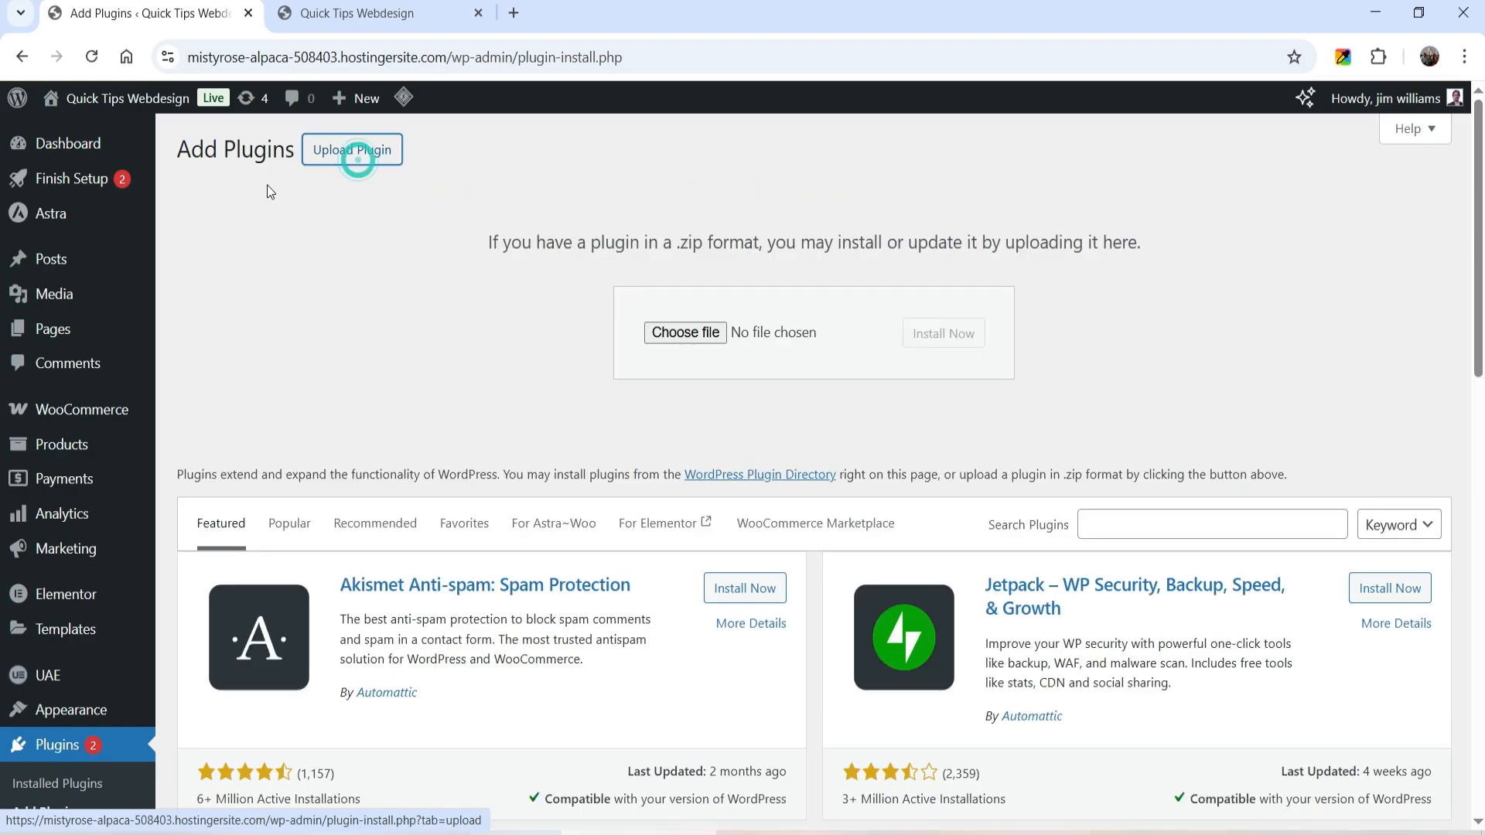
pyautogui.click(685, 334)
pyautogui.doubleClick(721, 350)
pyautogui.click(926, 345)
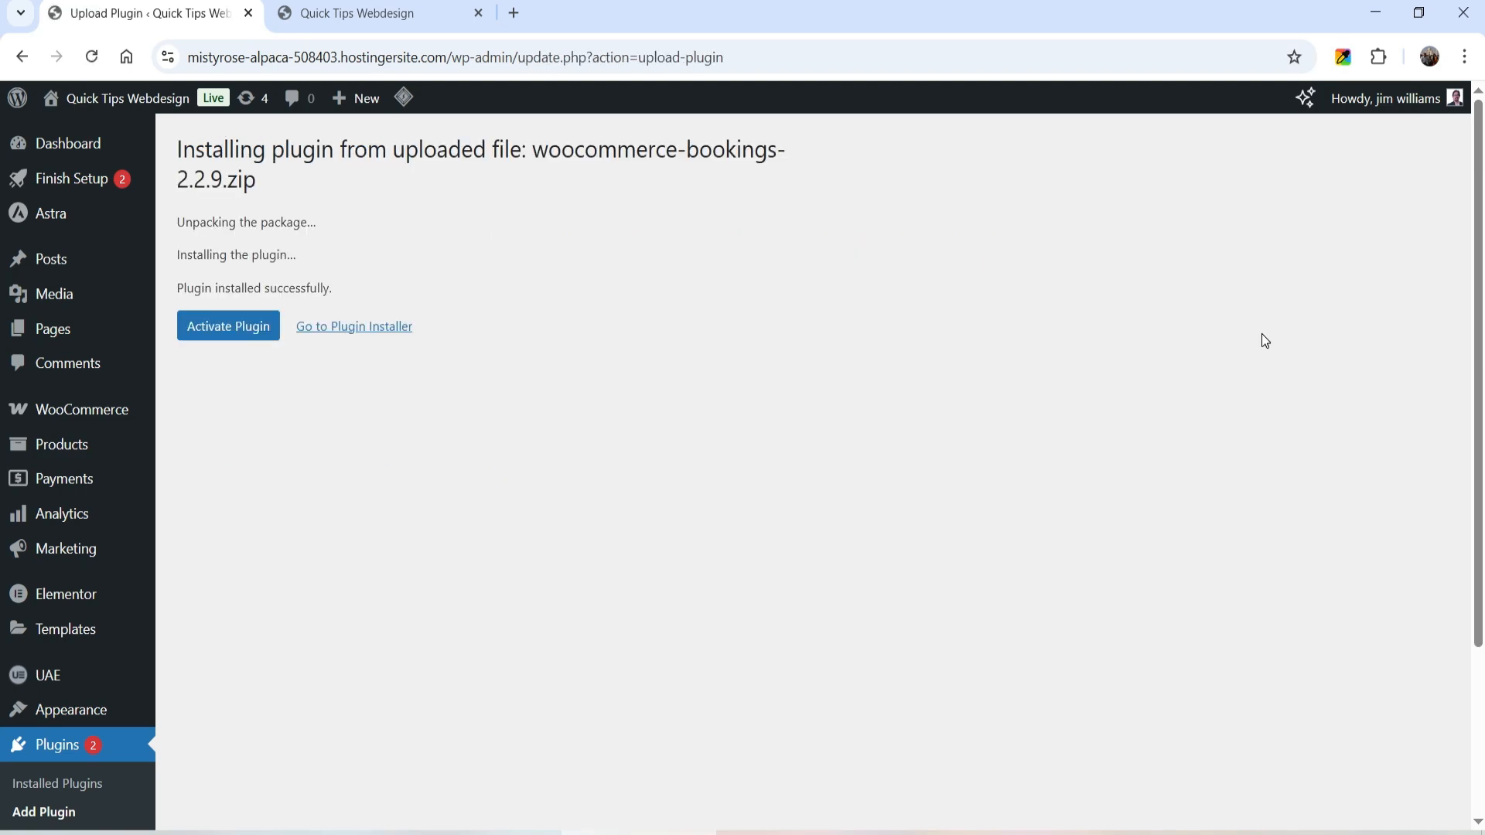
pyautogui.click(237, 328)
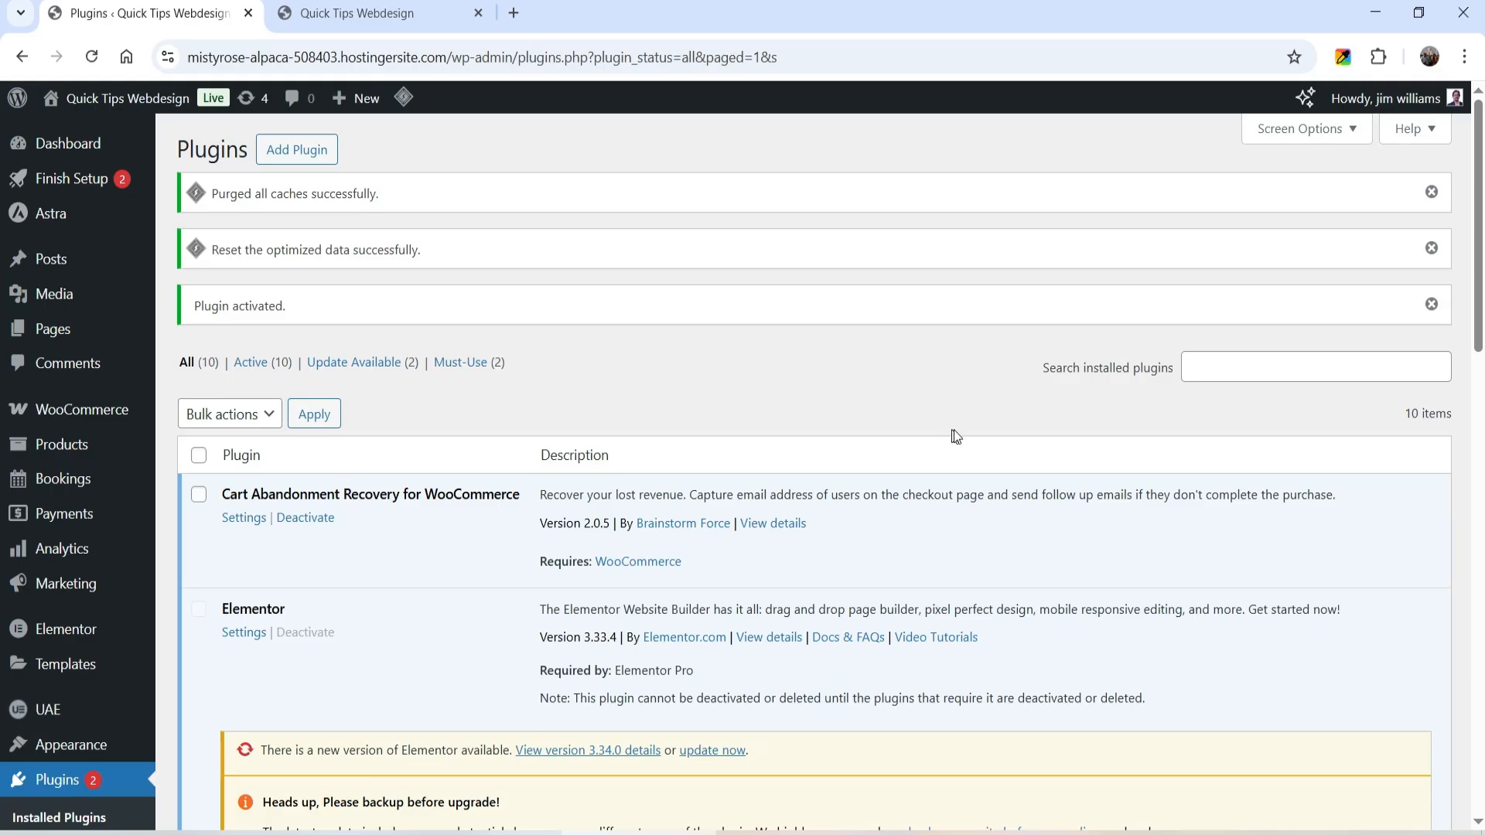
# Review the Bookings settings for store availability, timezones and calendar connection
pyautogui.click(67, 485)
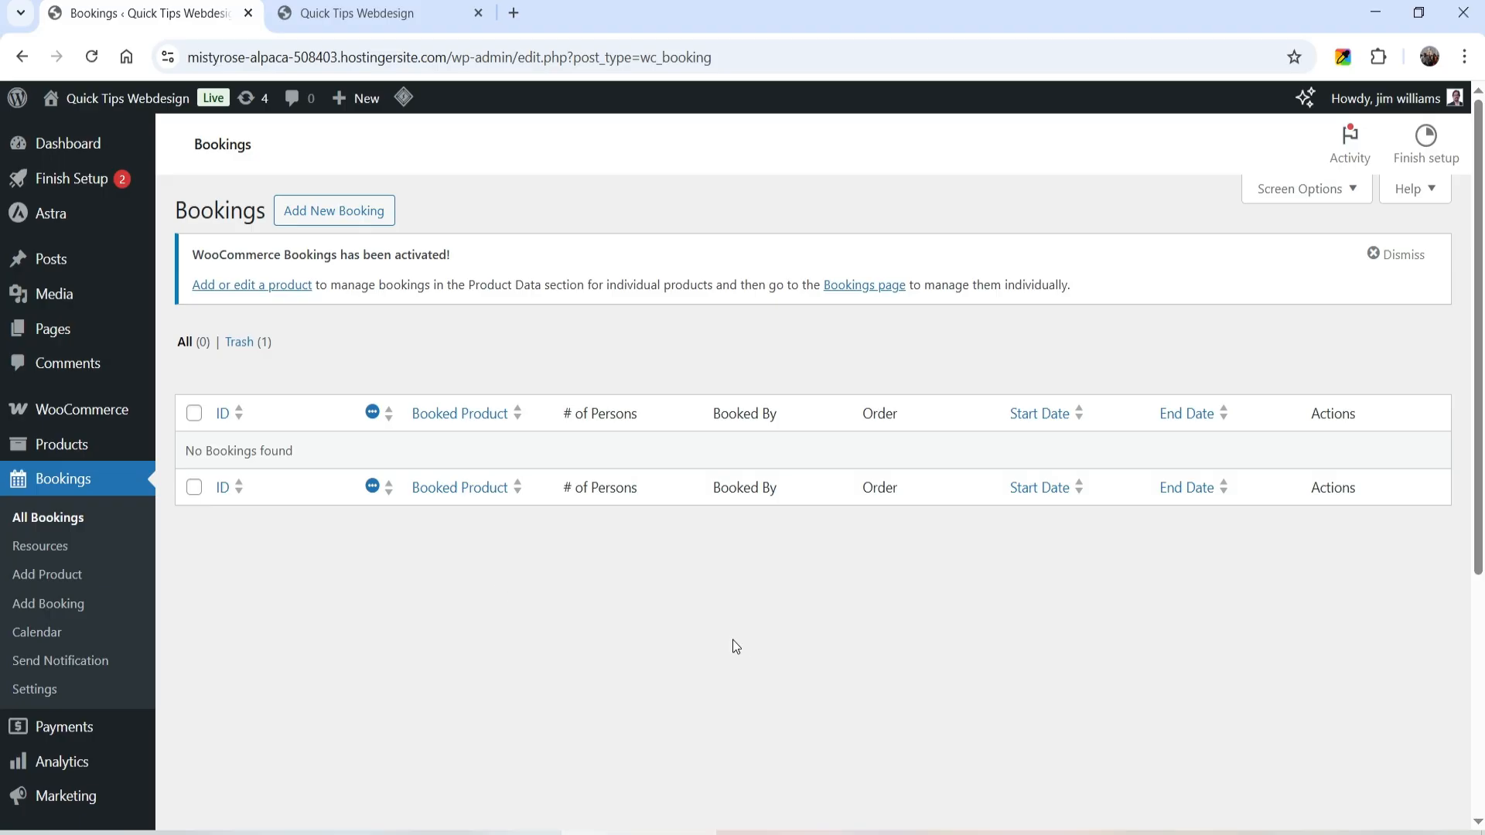
pyautogui.click(48, 694)
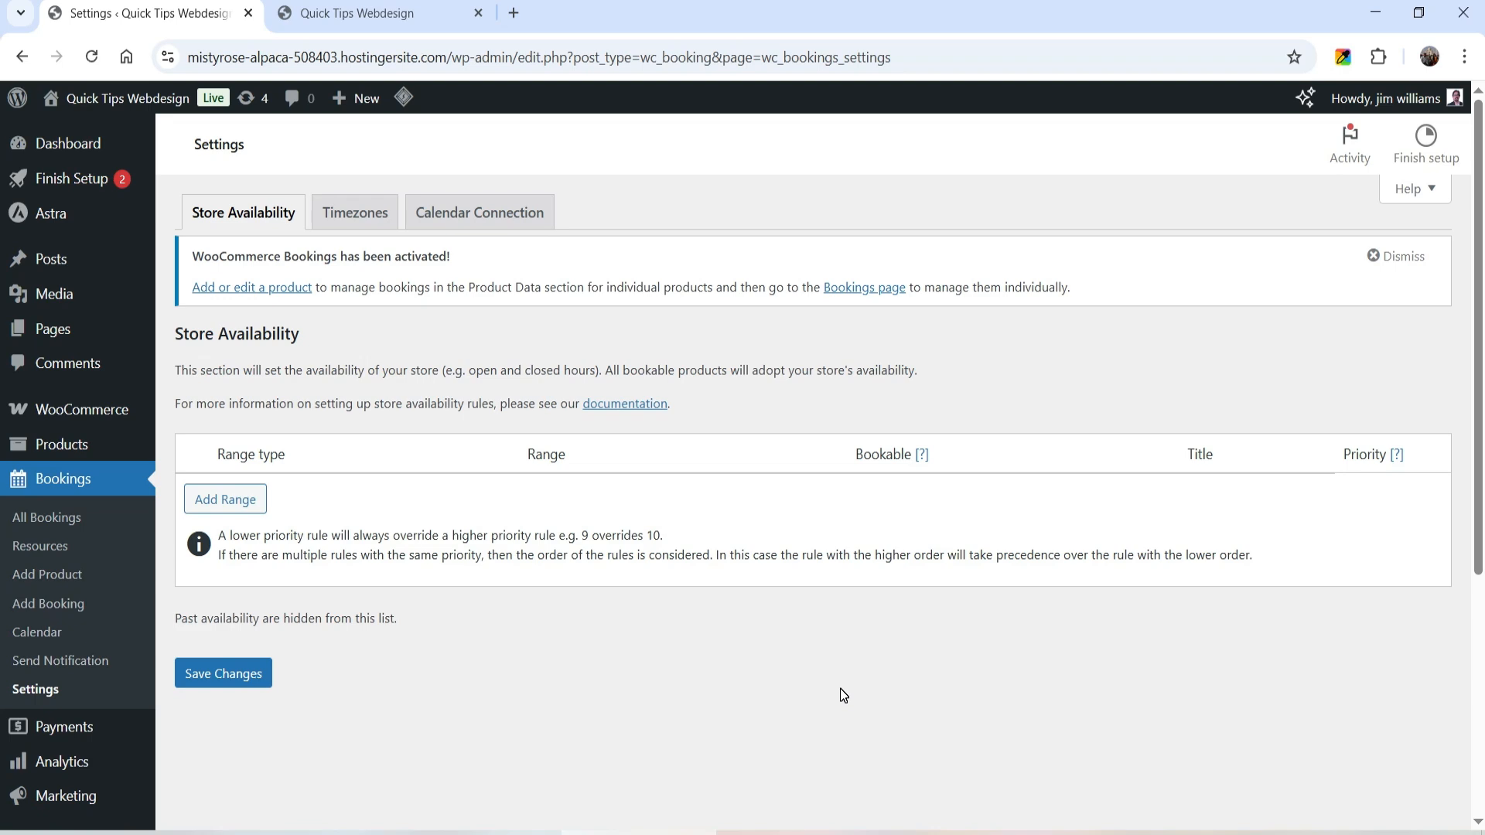
pyautogui.click(369, 215)
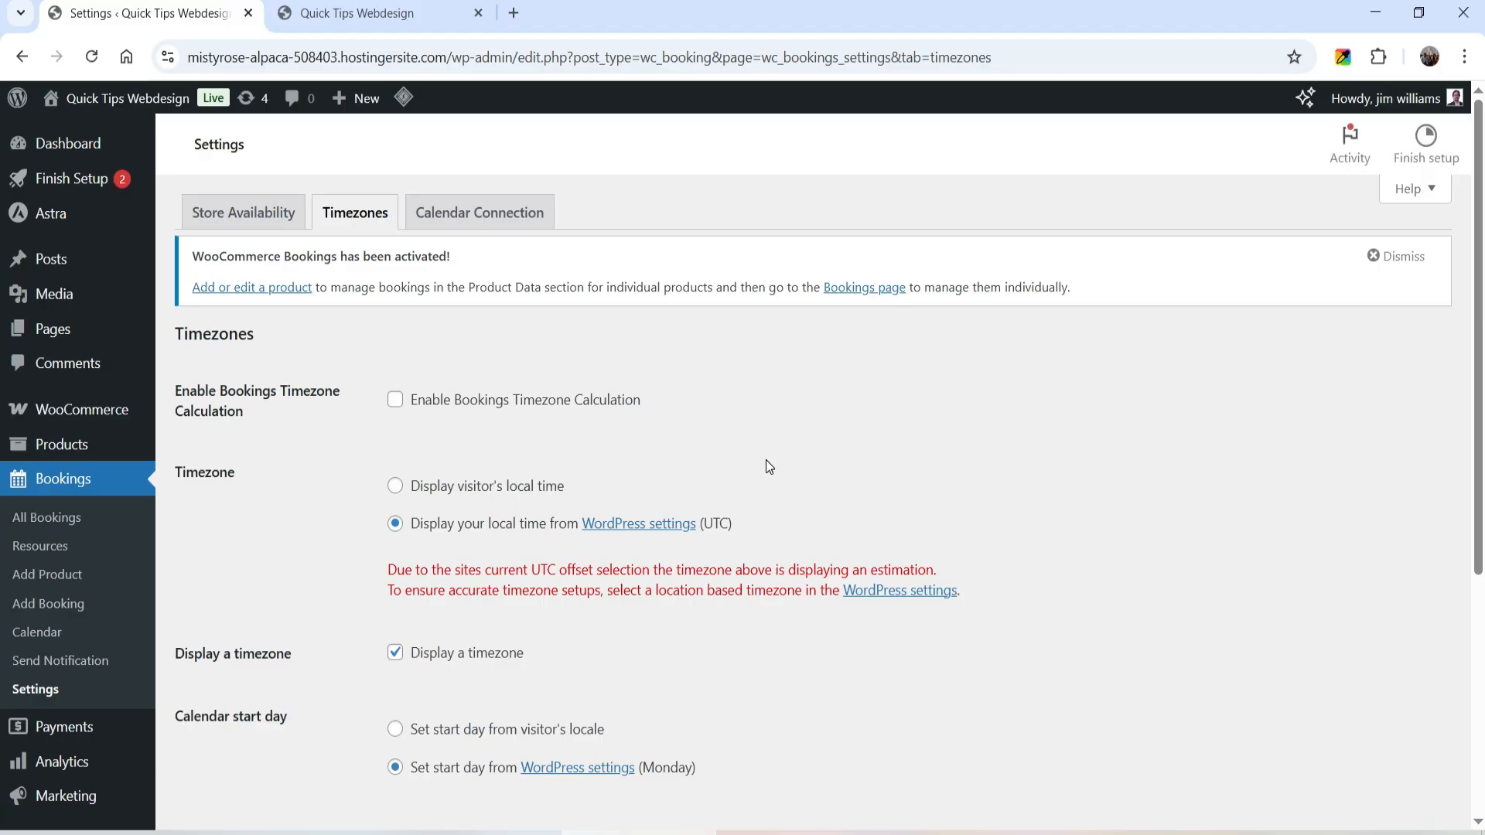
pyautogui.click(467, 221)
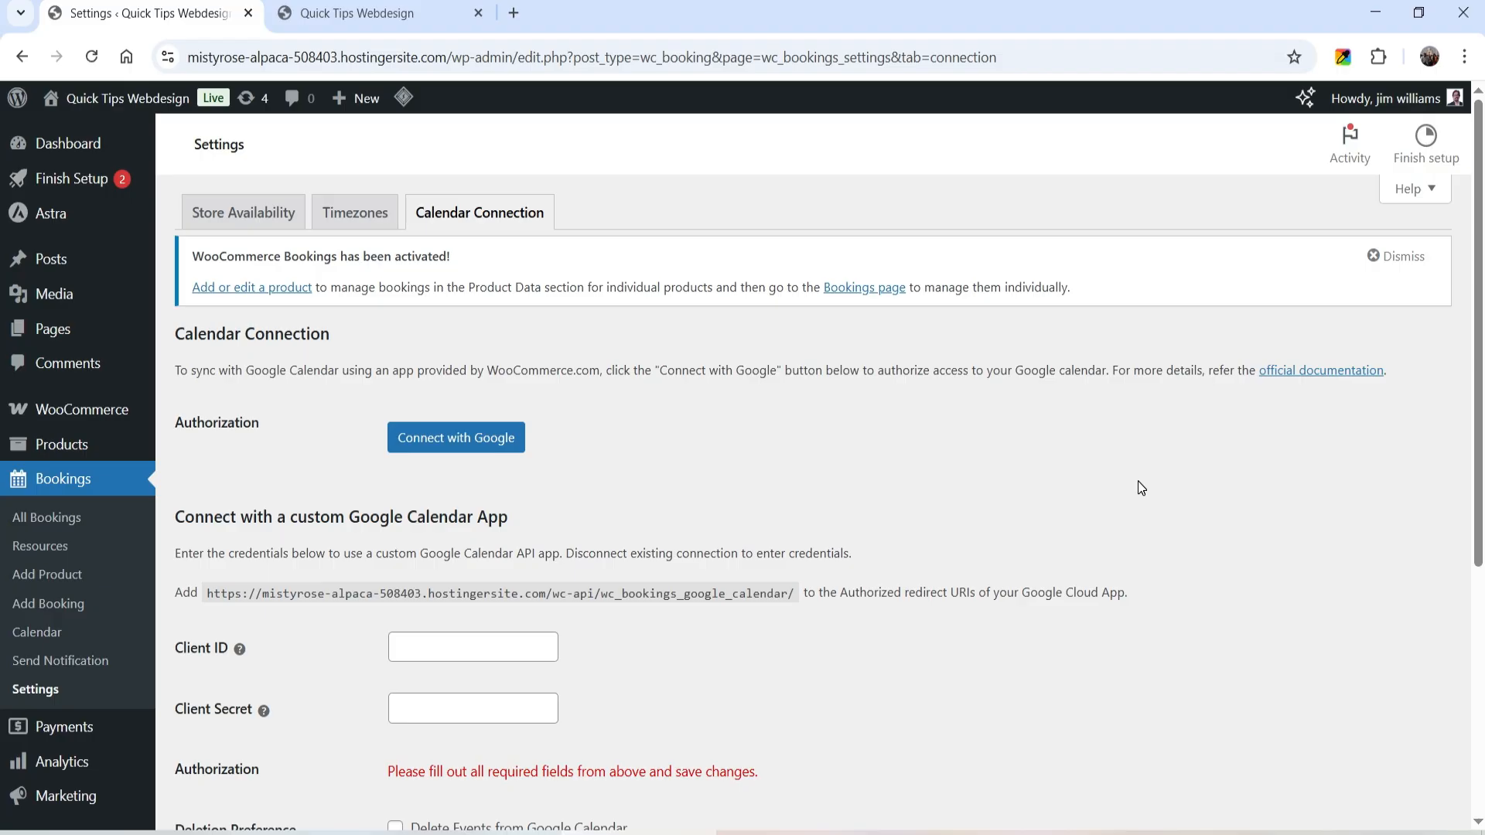
pyautogui.scroll(-5, 975, 539)
pyautogui.scroll(5, 979, 540)
# Start a new WooCommerce product and name it "Yoga Classes"
pyautogui.moveTo(77, 451)
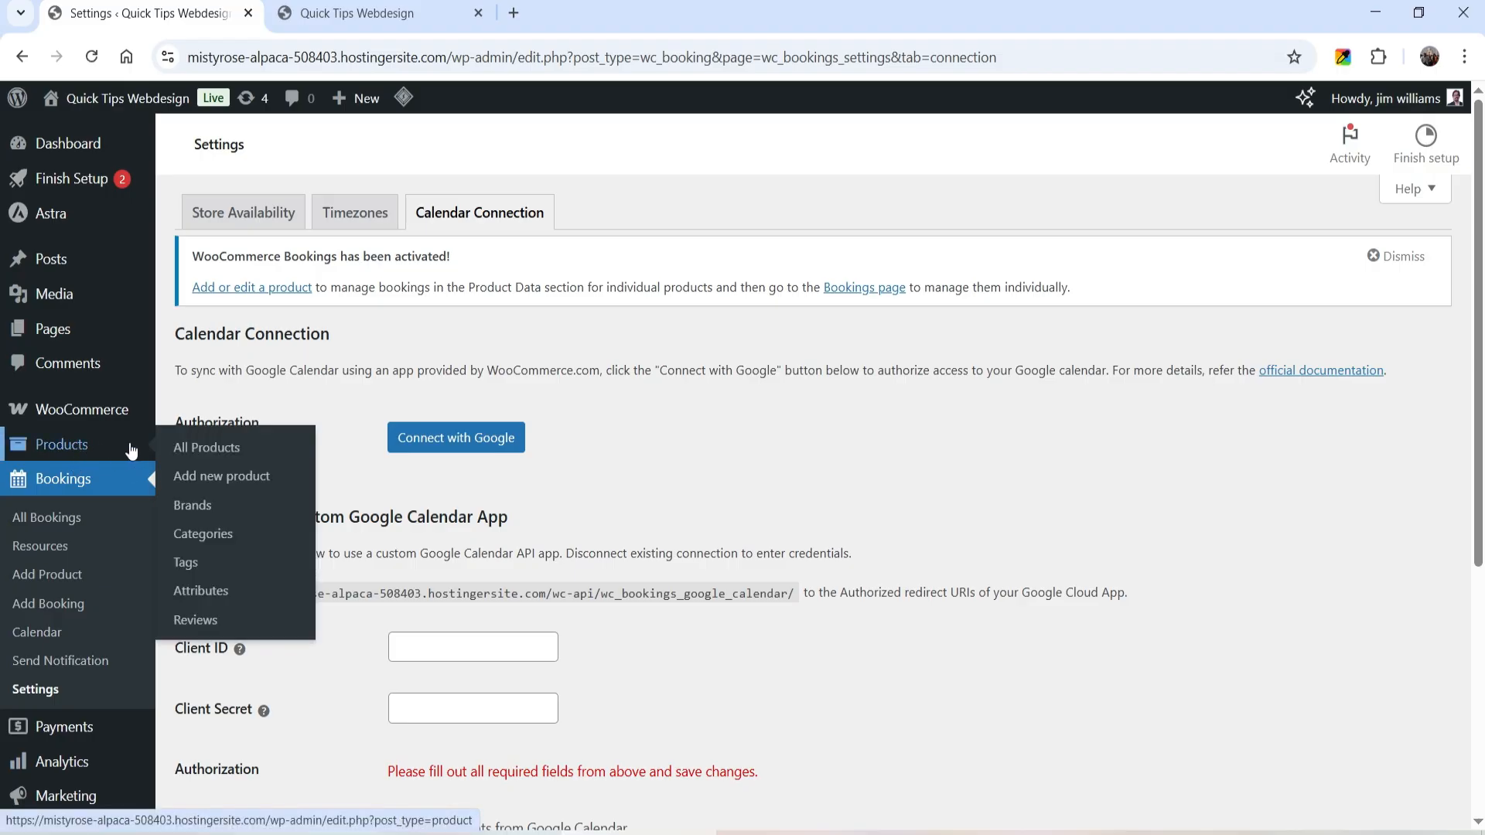
pyautogui.click(199, 449)
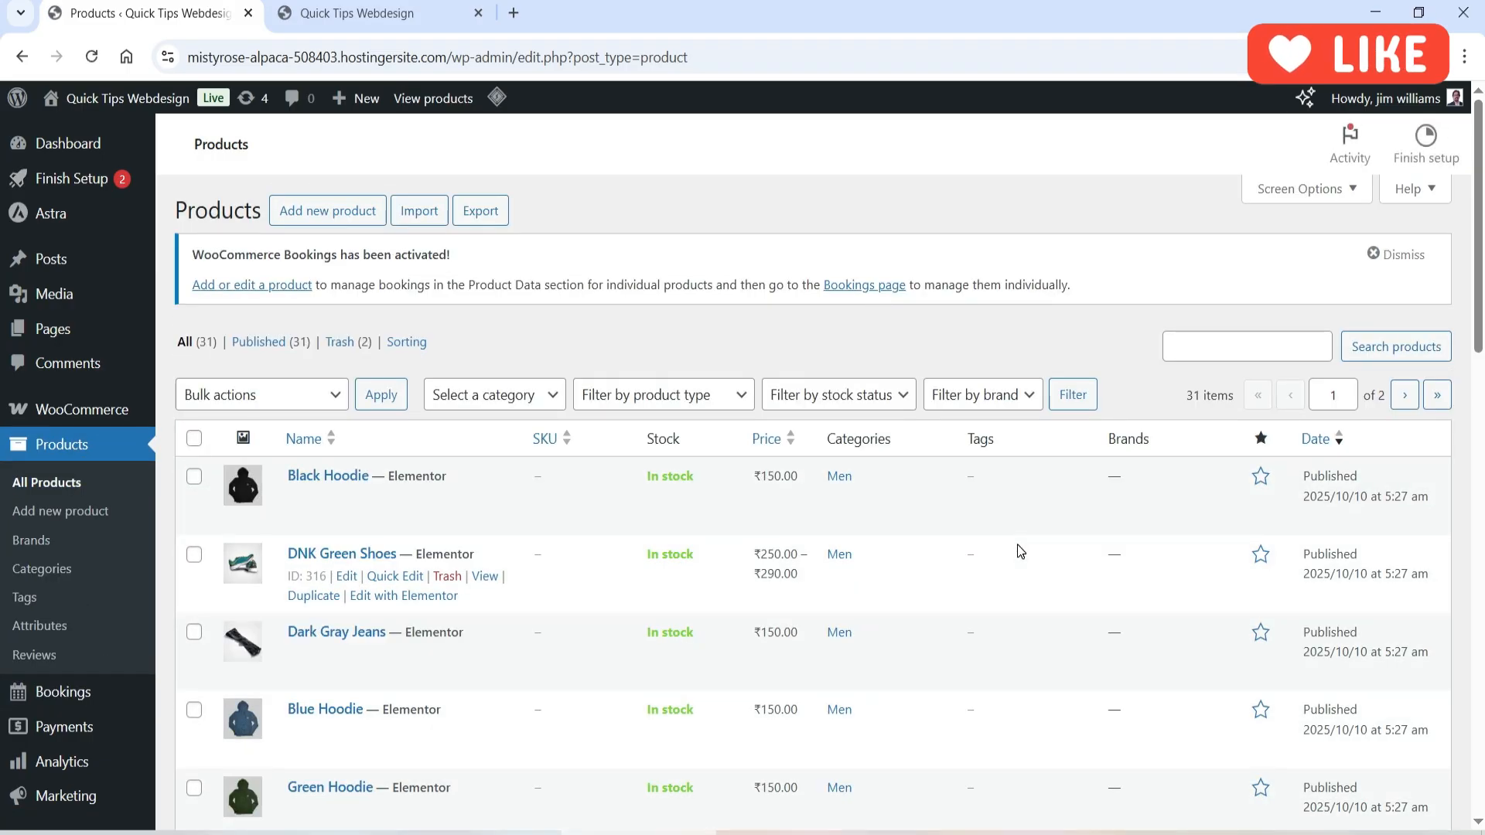
pyautogui.click(337, 220)
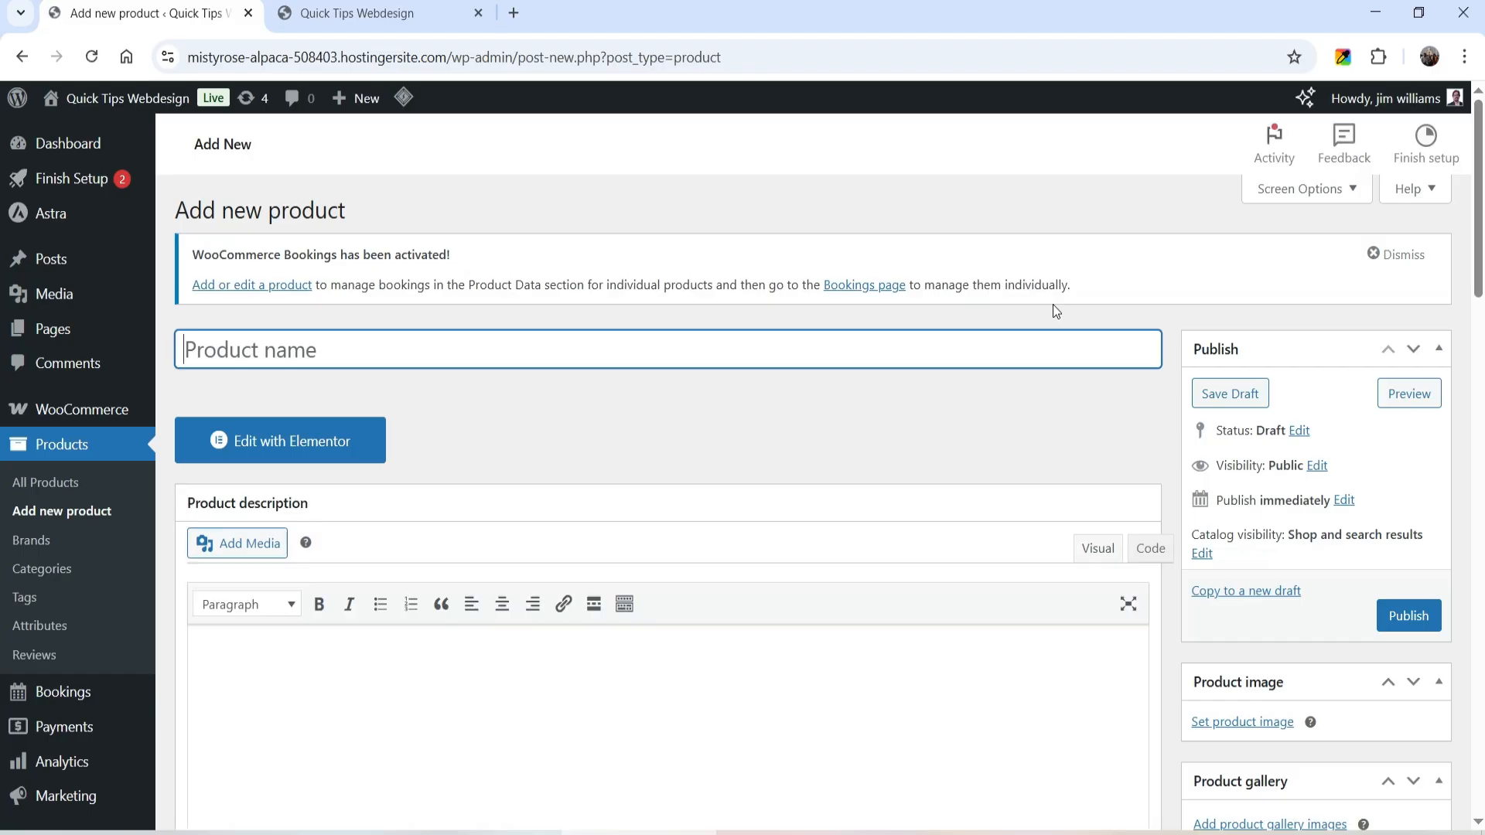
pyautogui.write('Yoga Classes')
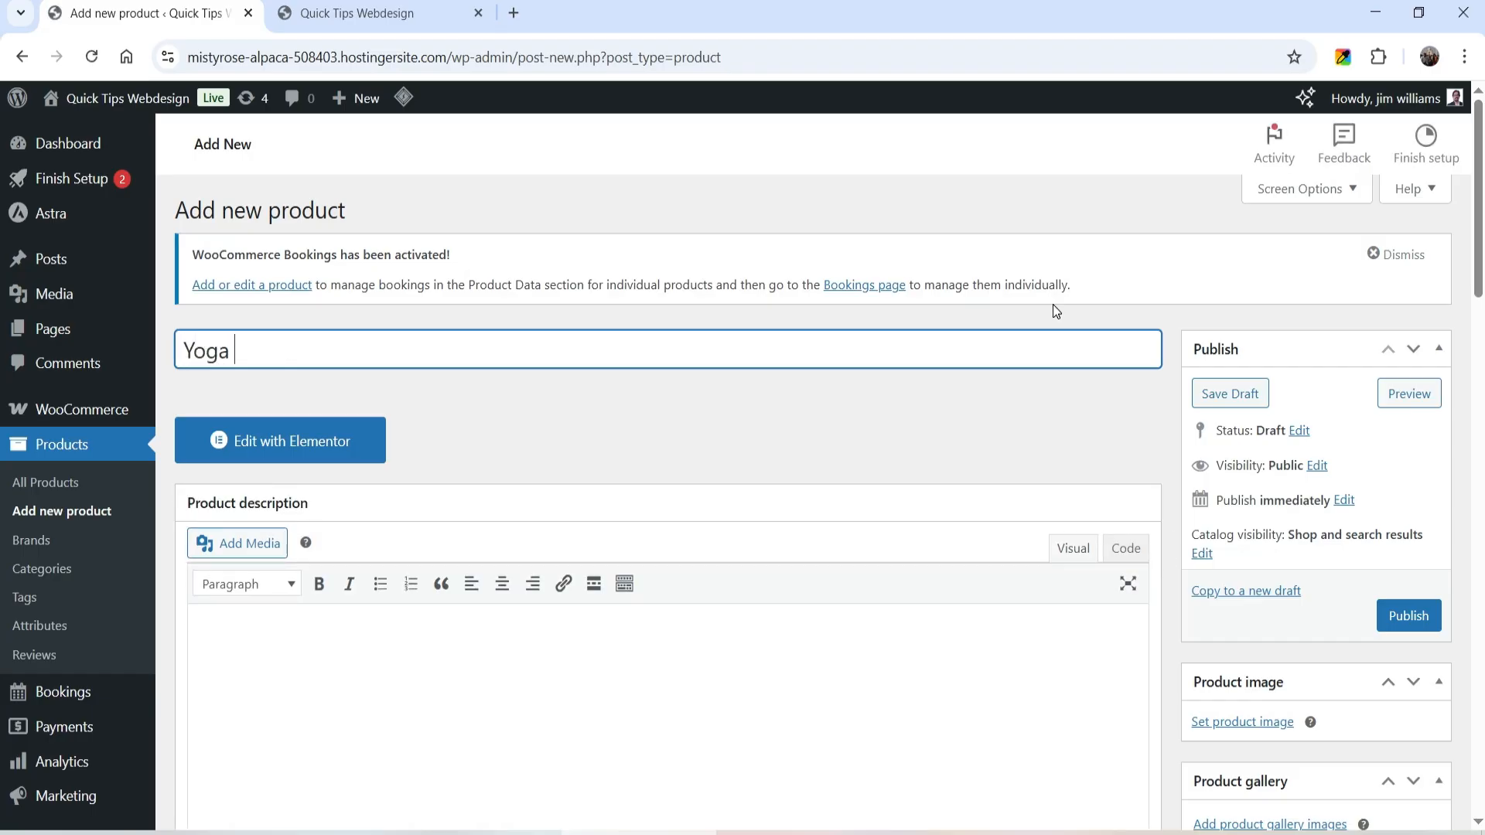
# Fill the product description with two identical placeholder paragraphs starting "Nam nec tellus a odio tincidunt auctor"
pyautogui.scroll(-1, 442, 639)
pyautogui.click(441, 639)
pyautogui.write('Nam nec tellus a odio tincidunt auctor a ornare odio. Sed non mauris vitae erat consequat auctor eu in elit. Class aptent taciti sociosqu ad litora torquent per conubia nostra, per inceptos himenaeos. Mauris in erat justo. Nullam ac urna eu felis dapibus condimentum sit amet a augue. Sed non neque elit sed.')
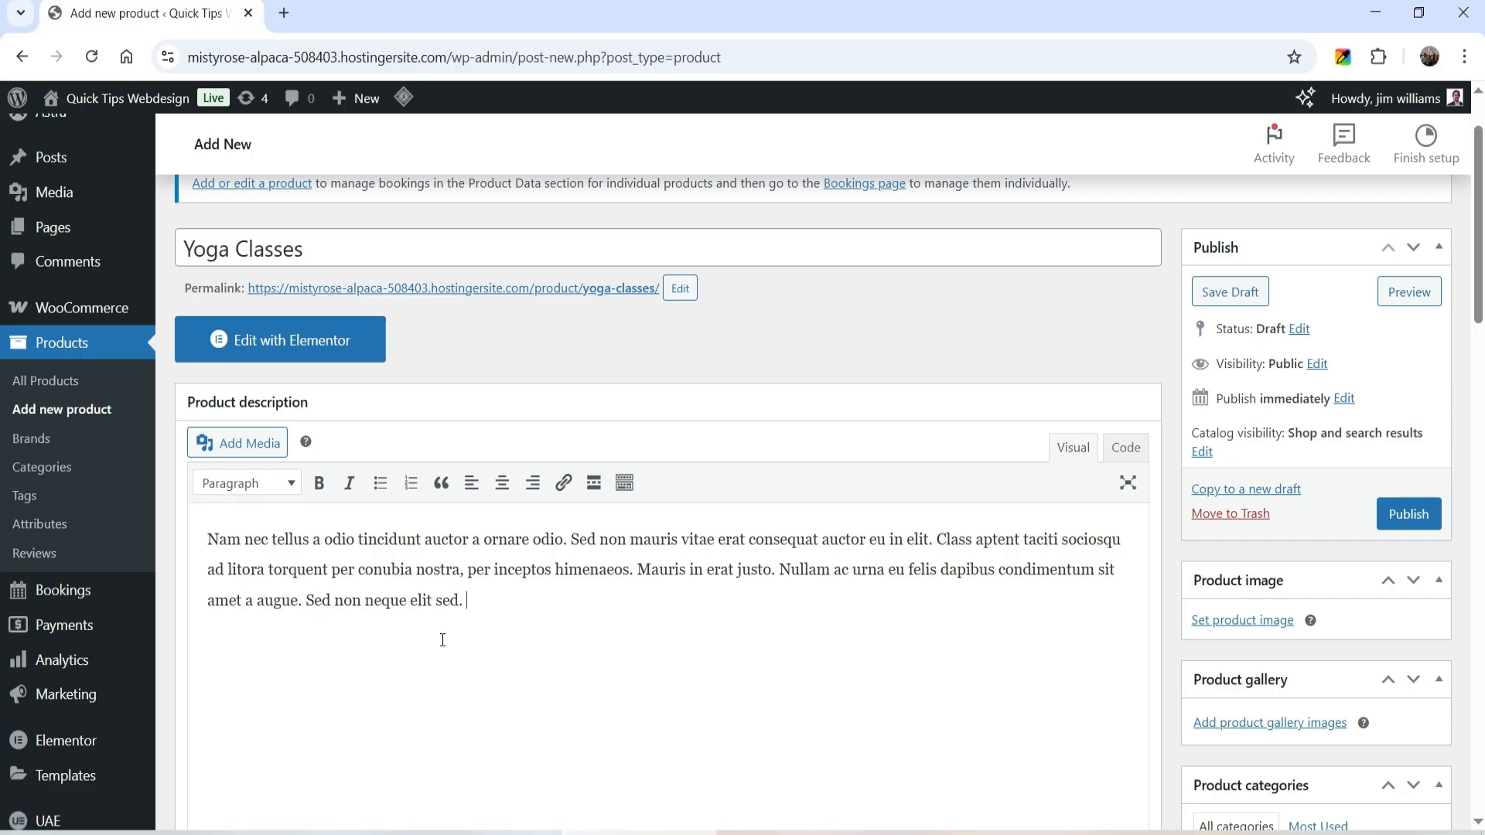
pyautogui.press('Return')
pyautogui.write('Nam nec tellus a odio tincidunt auctor a ornare odio. Sed non mauris vitae erat consequat auctor eu in elit. Class aptent taciti sociosqu ad litora torquent per conubia nostra, per inceptos himenaeos. Mauris in erat justo. Nullam ac urna eu felis dapibus condimentum sit amet a augue. Sed non neque elit sed.')
# Fill the product short description with one placeholder paragraph starting "Nam nec tellus a odio tincidunt auctor"
pyautogui.scroll(-4, 567, 411)
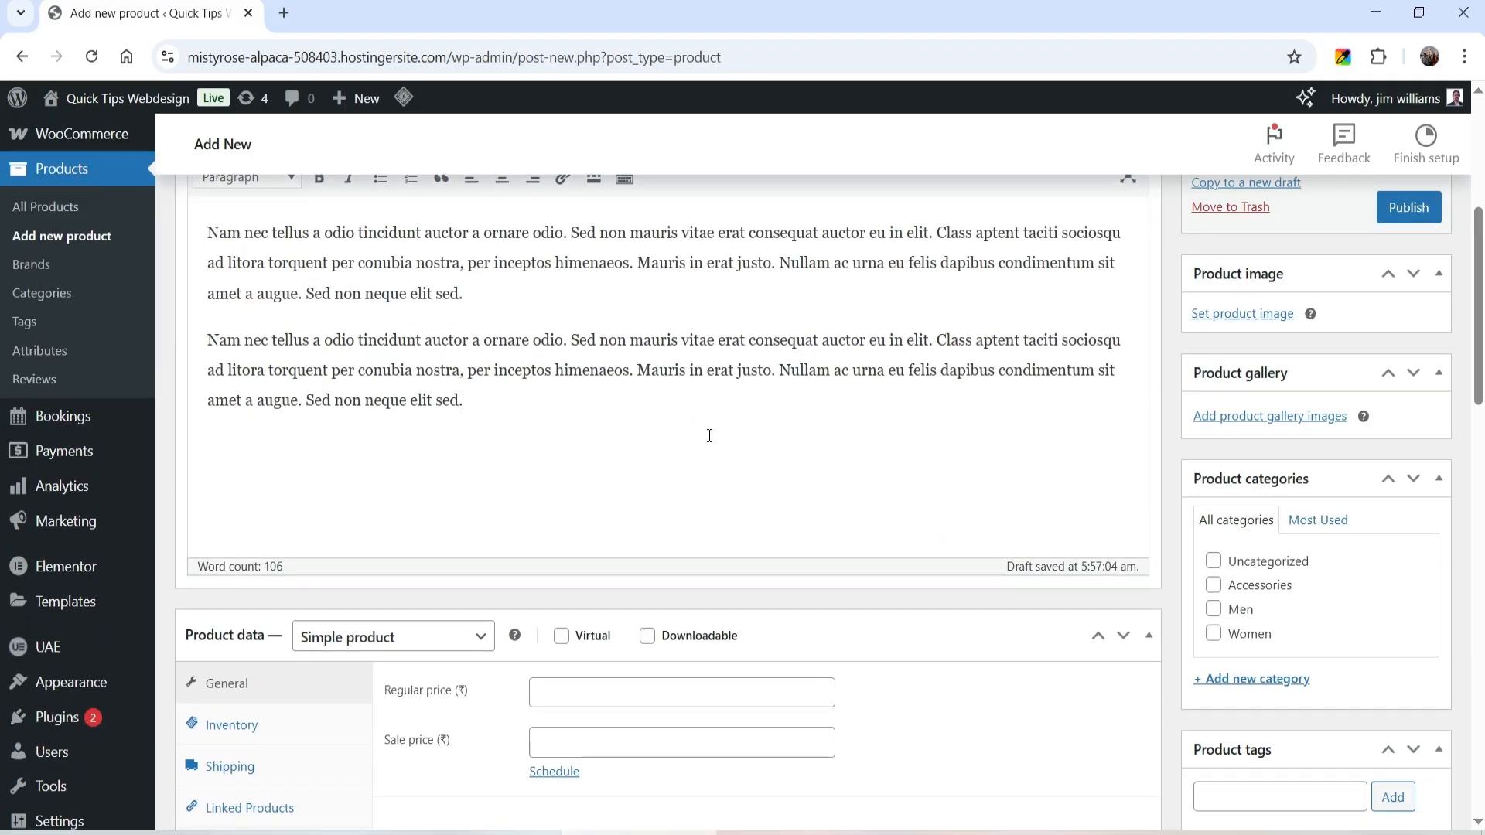
pyautogui.scroll(-10, 708, 434)
pyautogui.click(396, 486)
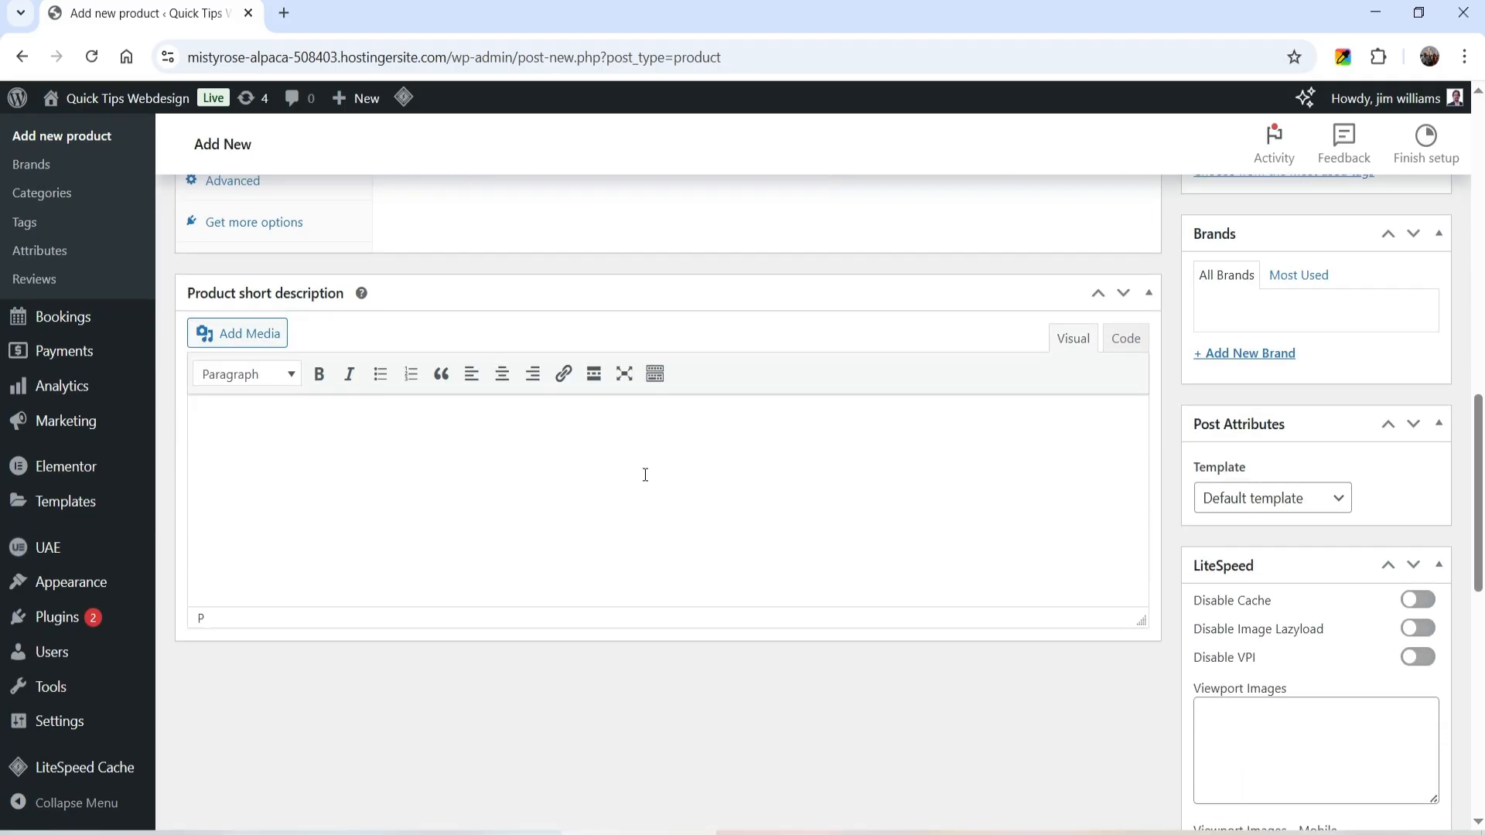
pyautogui.write('Nam nec tellus a odio tincidunt auctor a ornare odio. Sed non mauris vitae erat consequat auctor eu in elit. Class aptent taciti sociosqu ad litora torquent per conubia nostra, per inceptos himenaeos. Mauris in erat justo. Nullam ac urna eu felis dapibus condimentum sit amet a augue. Sed non neque elit sed.')
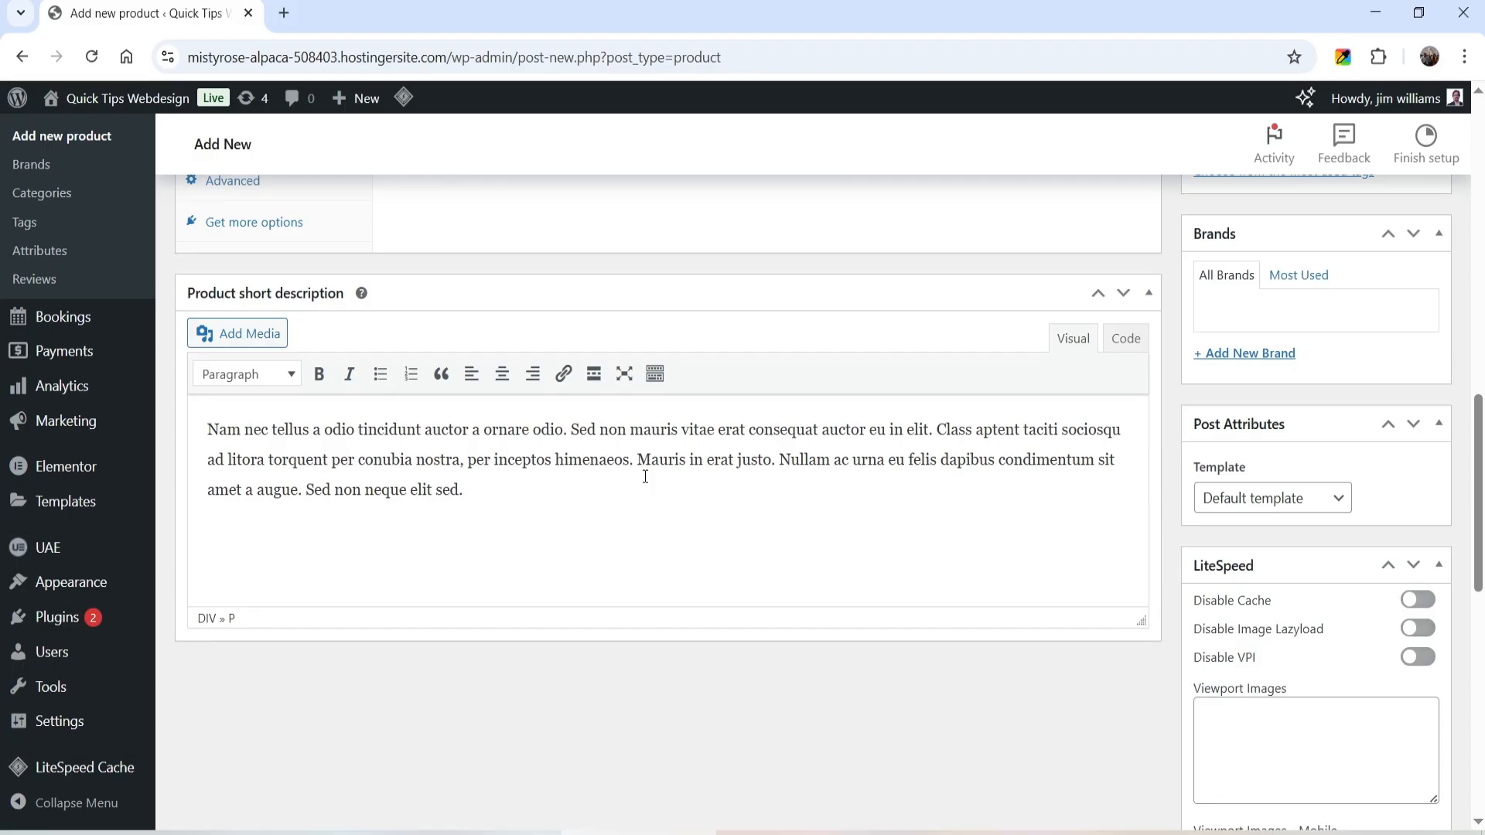
# Set the product type to Bookable product and enable the Has resources option
pyautogui.scroll(8, 647, 484)
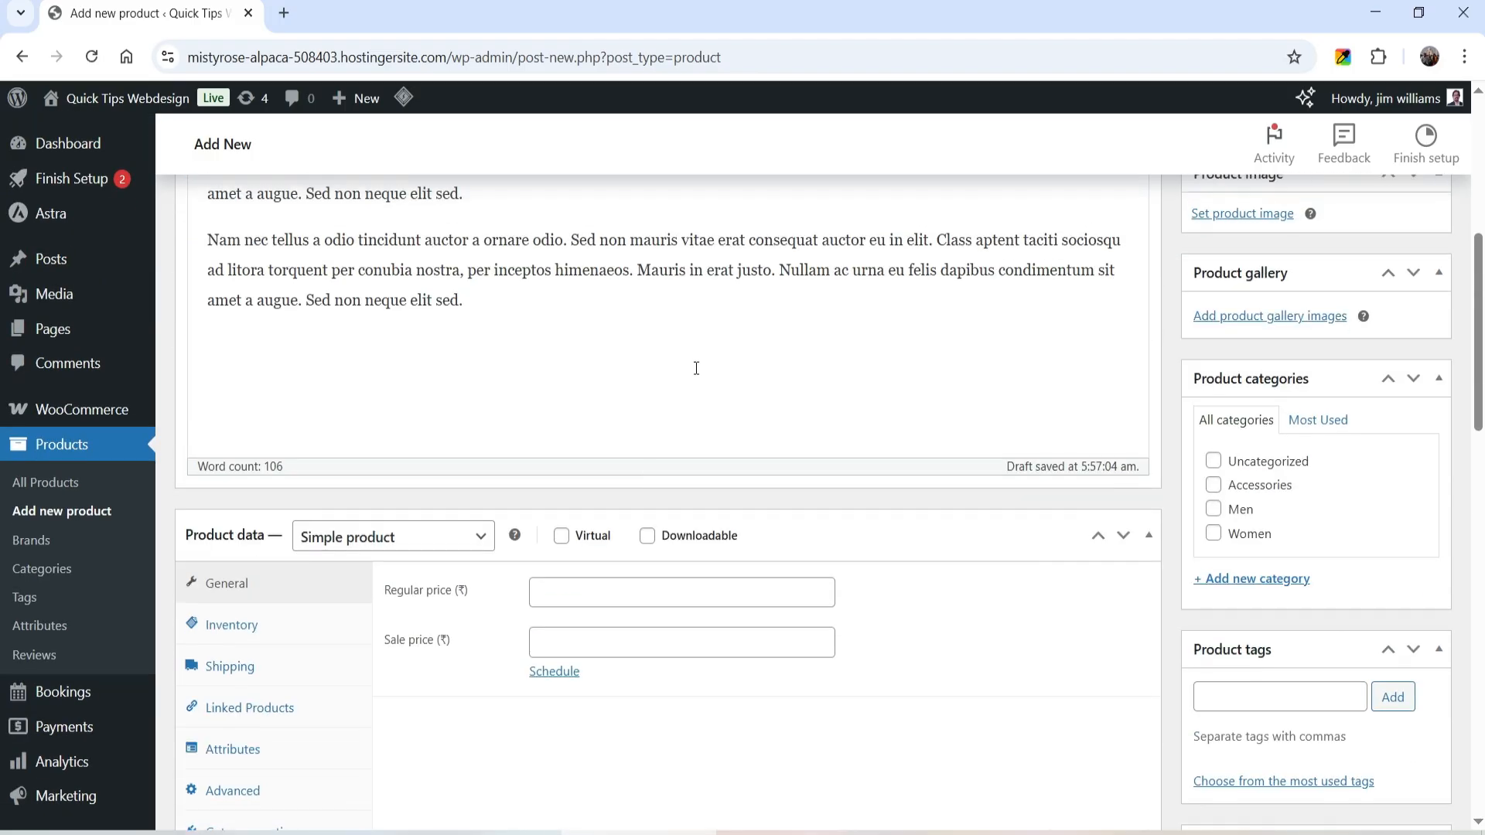
pyautogui.click(422, 540)
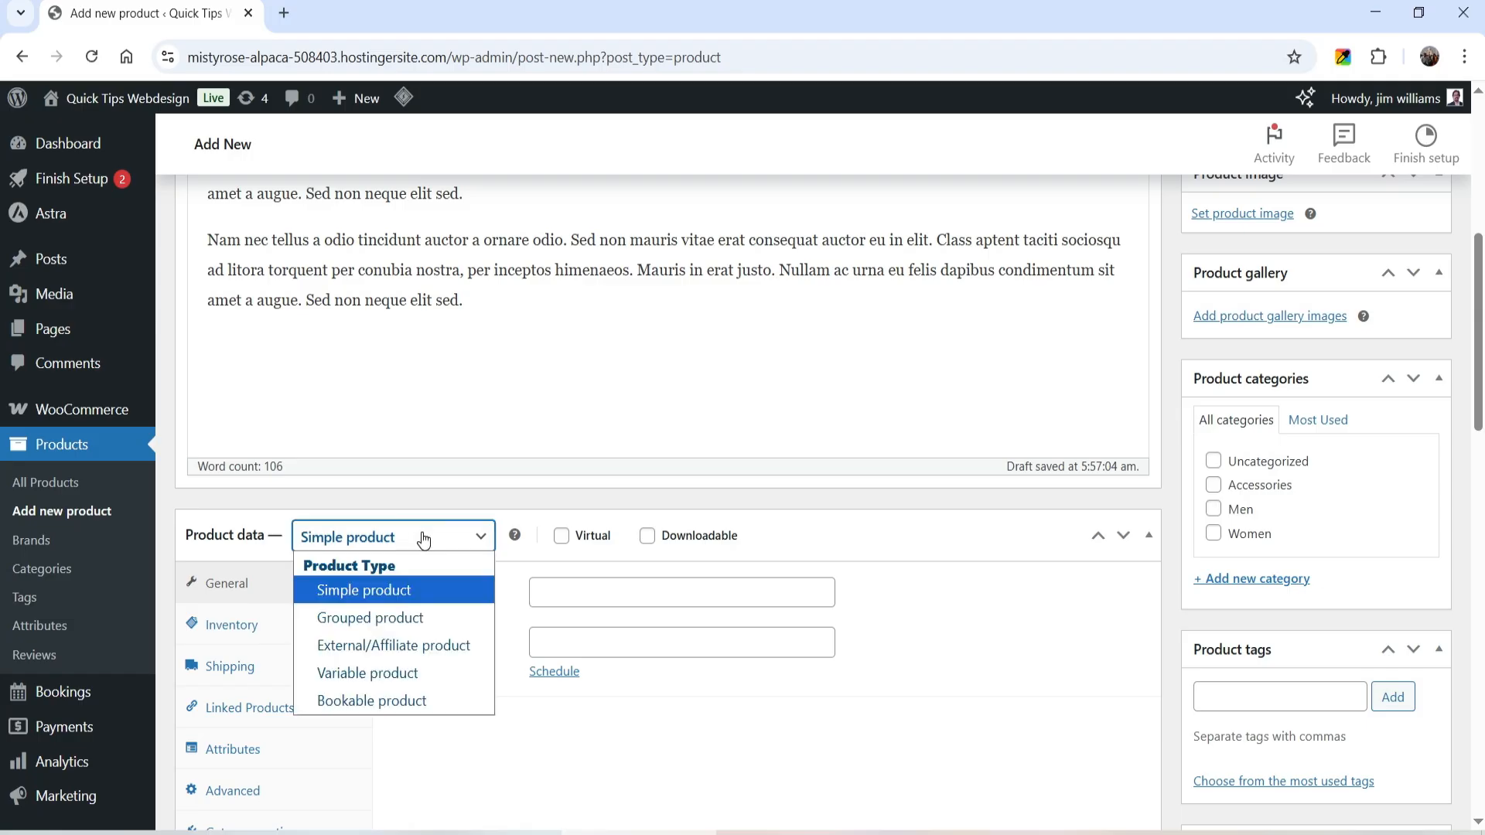
pyautogui.click(423, 701)
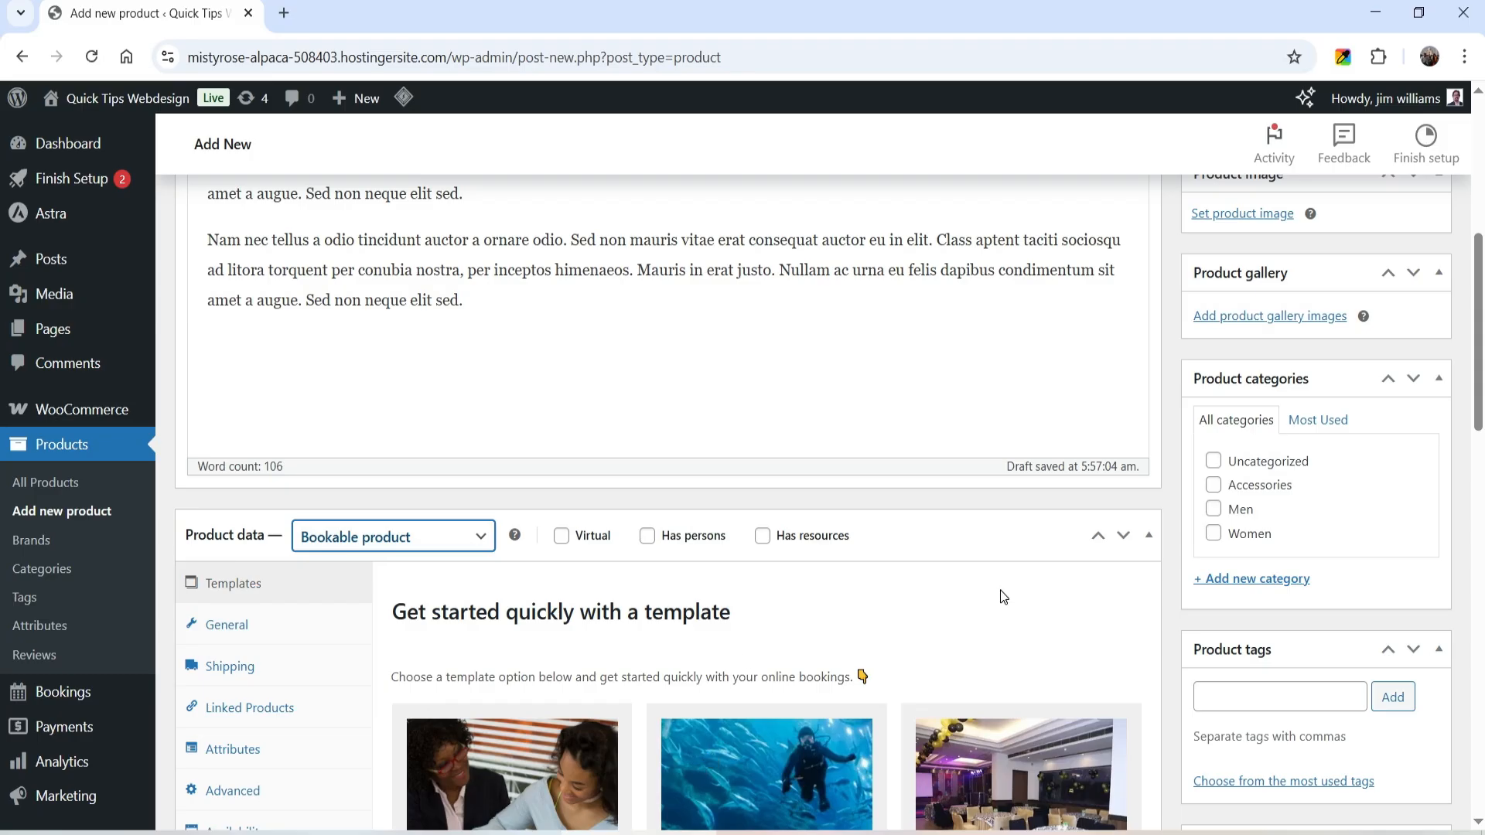
pyautogui.scroll(-3, 1014, 557)
pyautogui.click(763, 332)
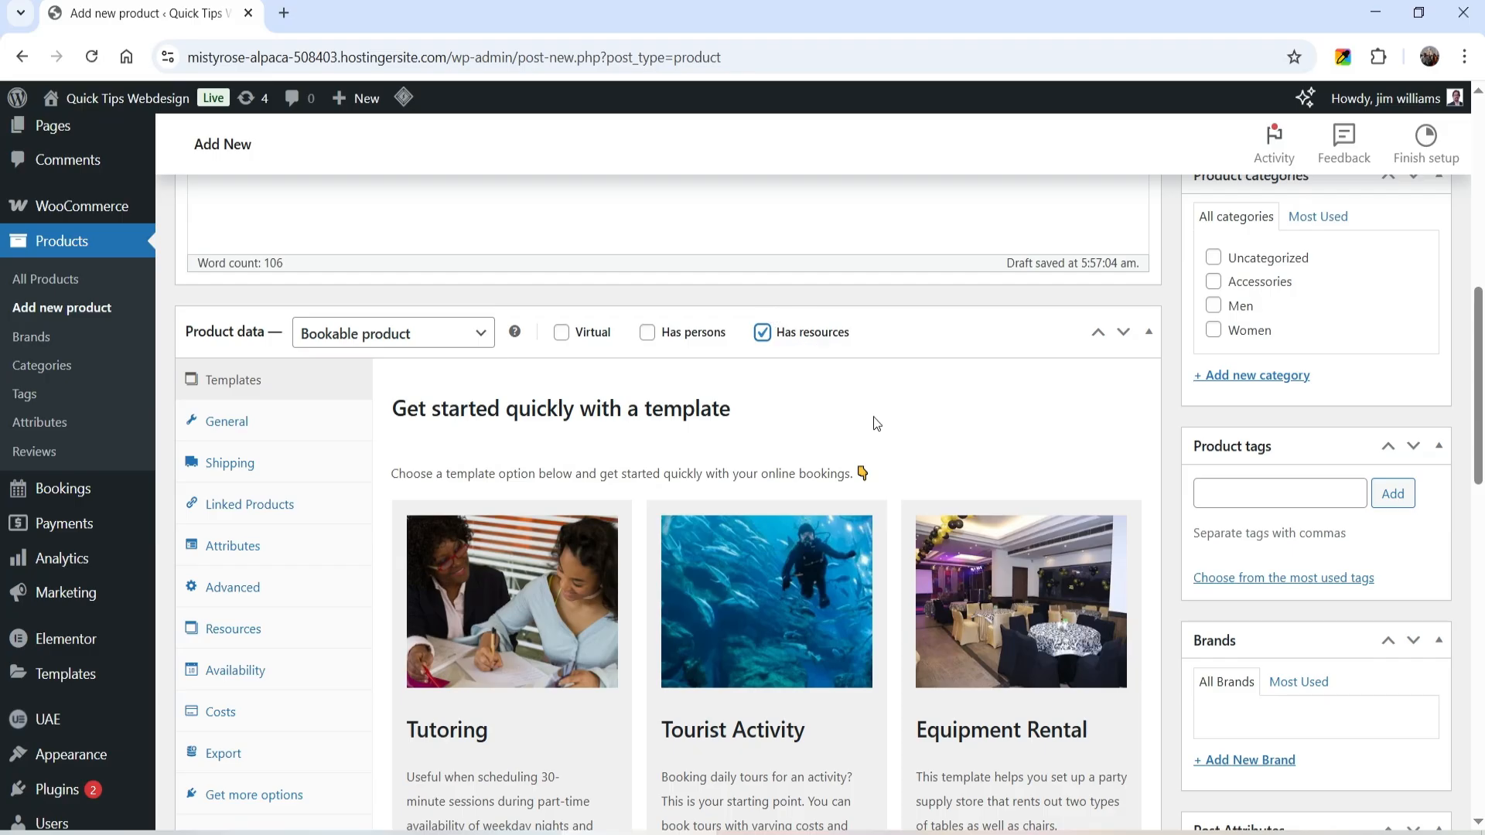
pyautogui.scroll(-4, 873, 438)
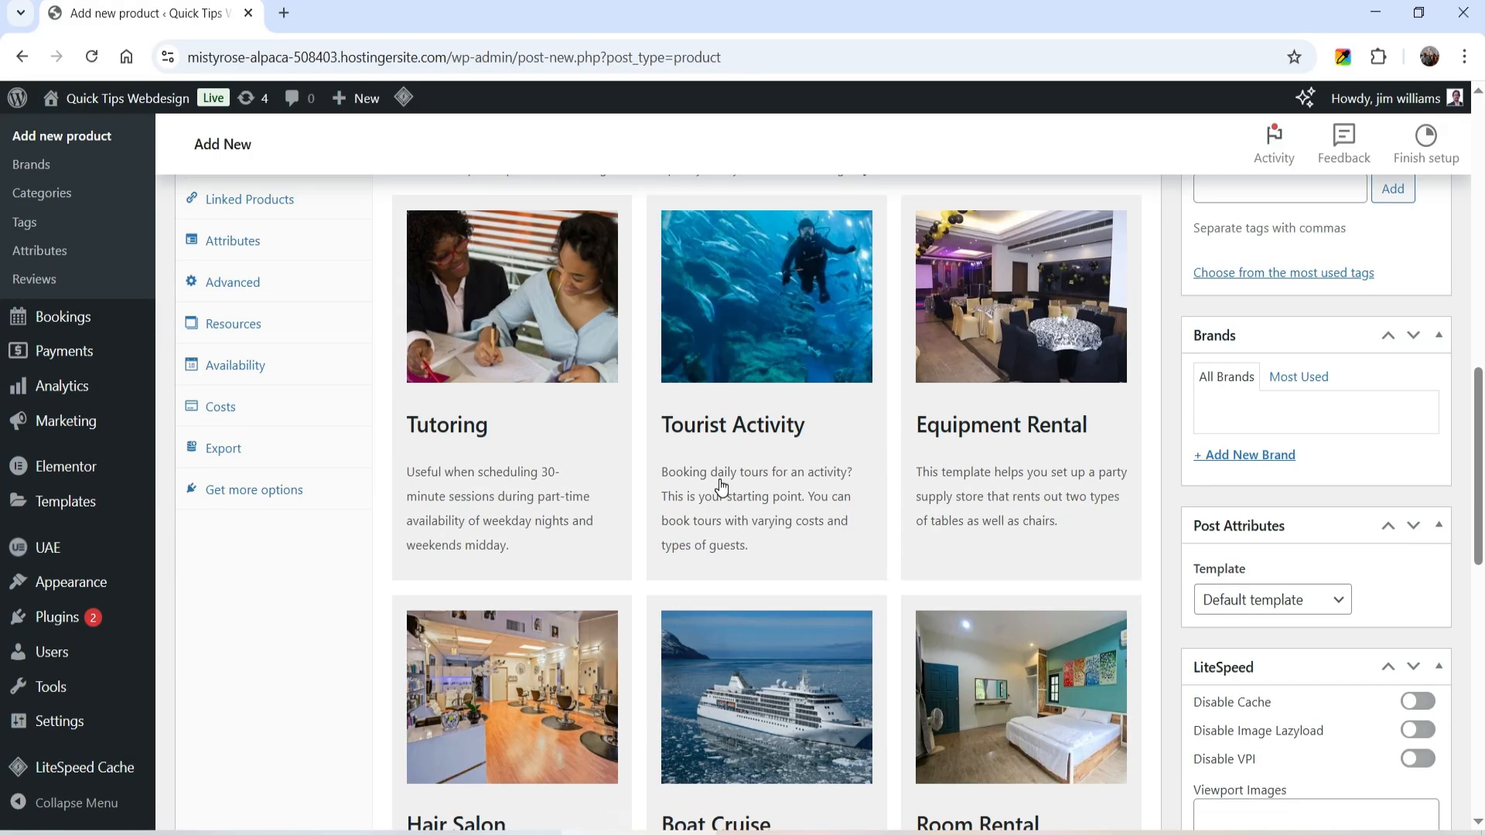
# Set the booking duration to fixed blocks of 1 hour and the calendar display mode to Calendar always visible
pyautogui.scroll(-4, 850, 458)
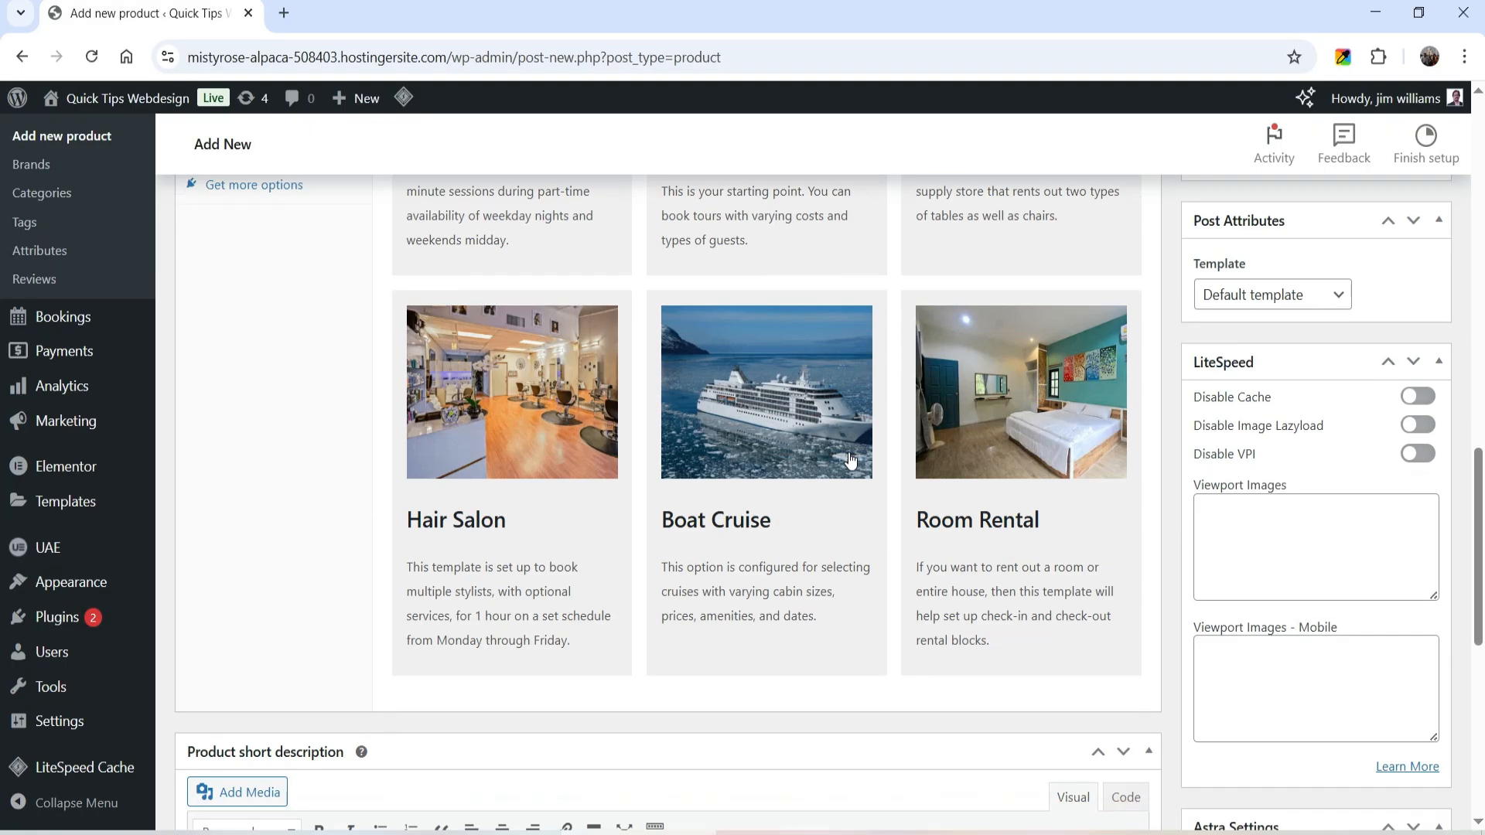
pyautogui.scroll(4, 779, 467)
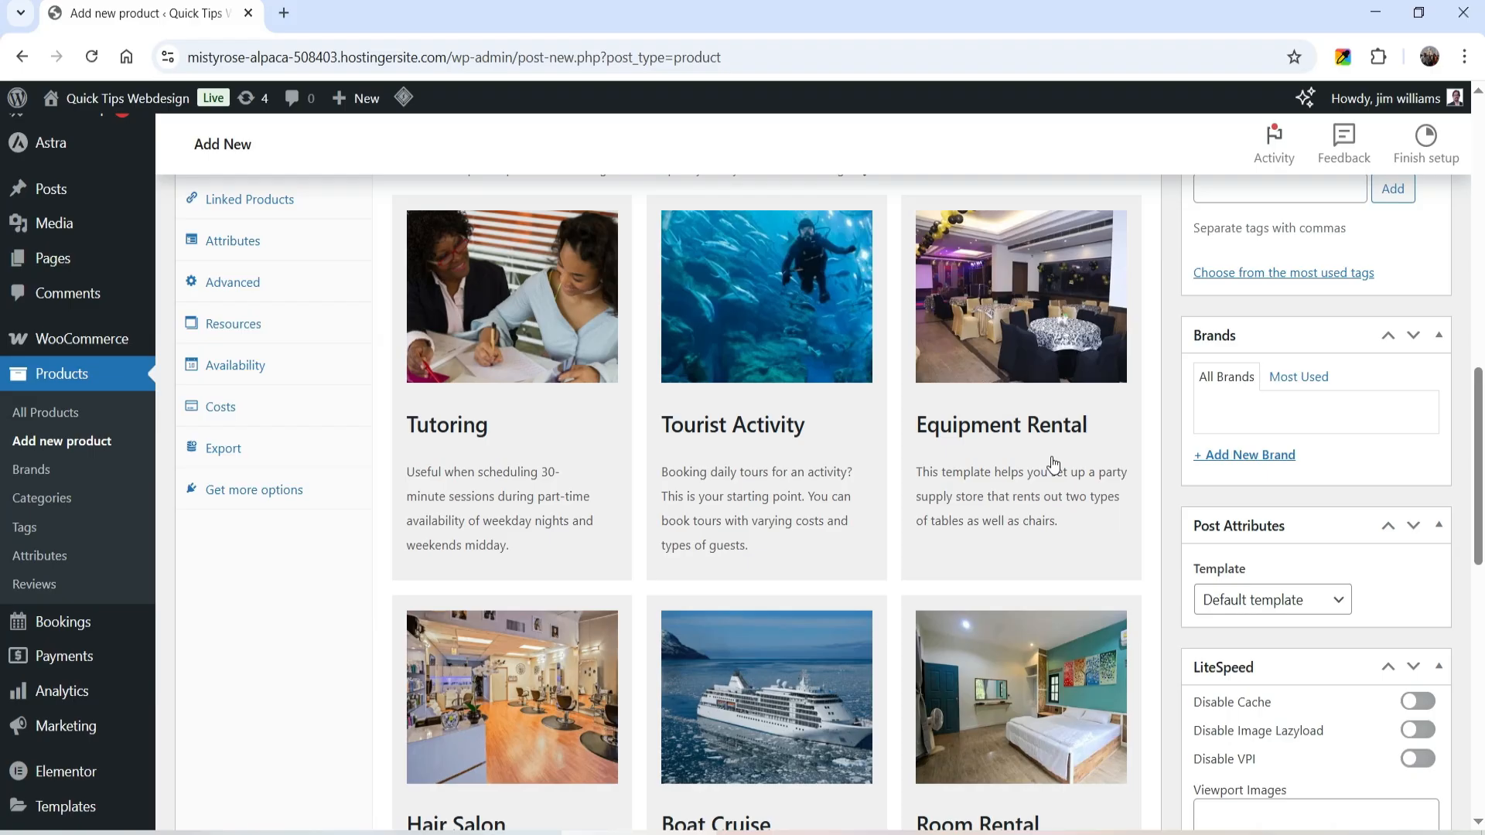
pyautogui.scroll(-2, 1047, 471)
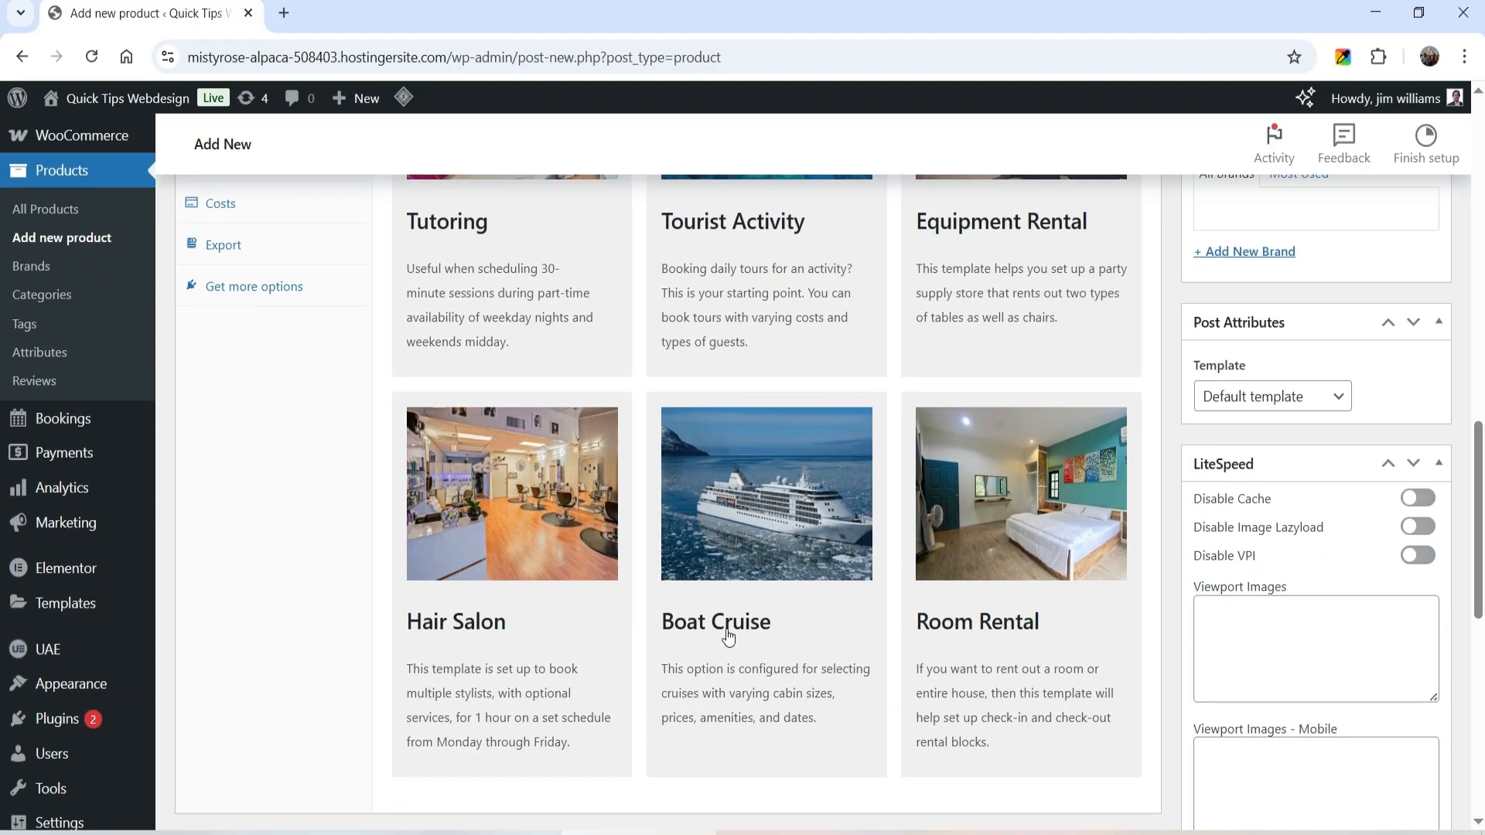
pyautogui.scroll(-4, 956, 565)
pyautogui.scroll(12, 939, 447)
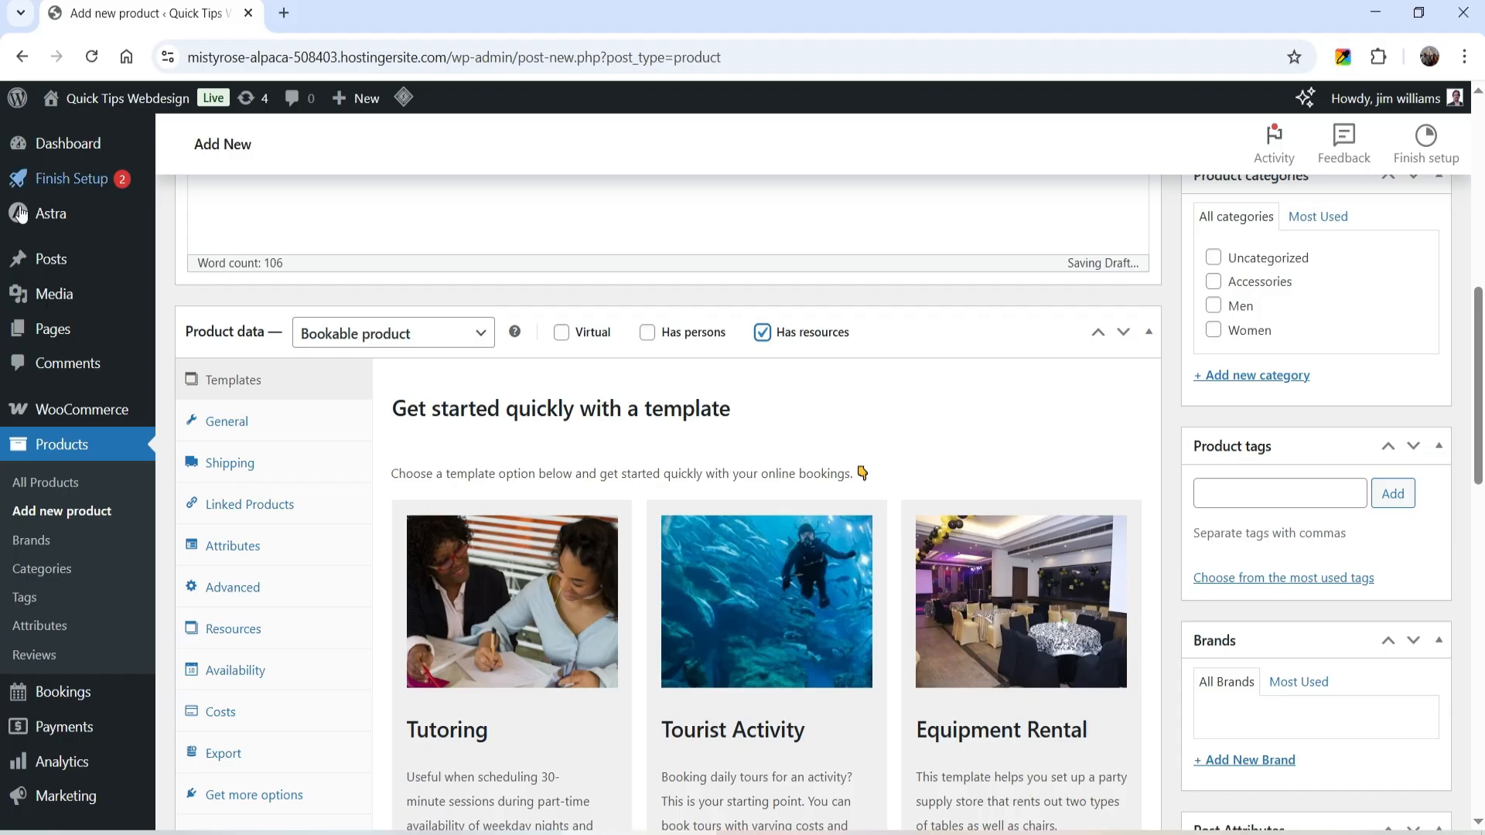
pyautogui.click(228, 421)
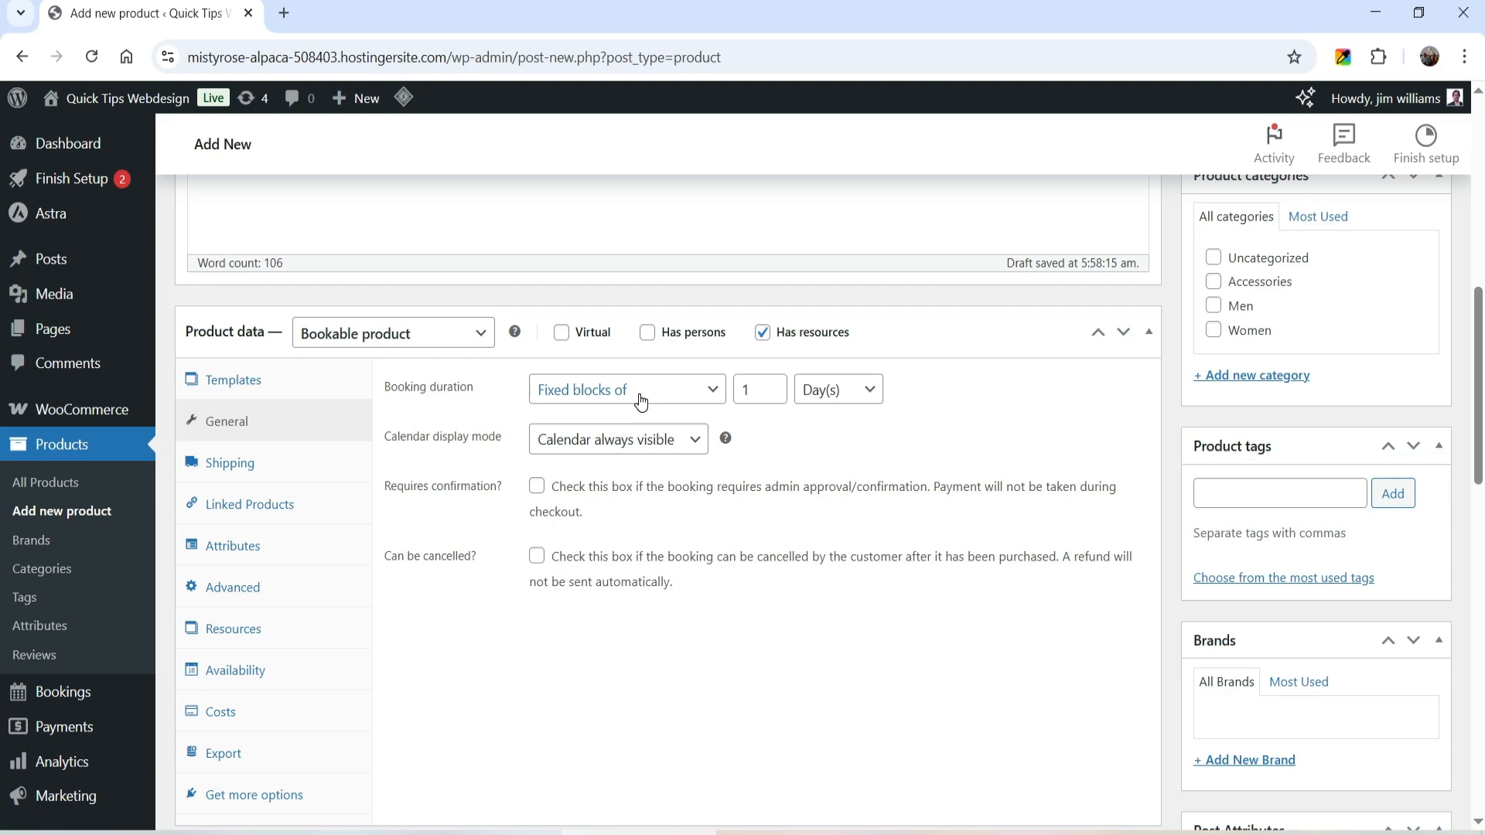
pyautogui.click(837, 390)
pyautogui.click(830, 475)
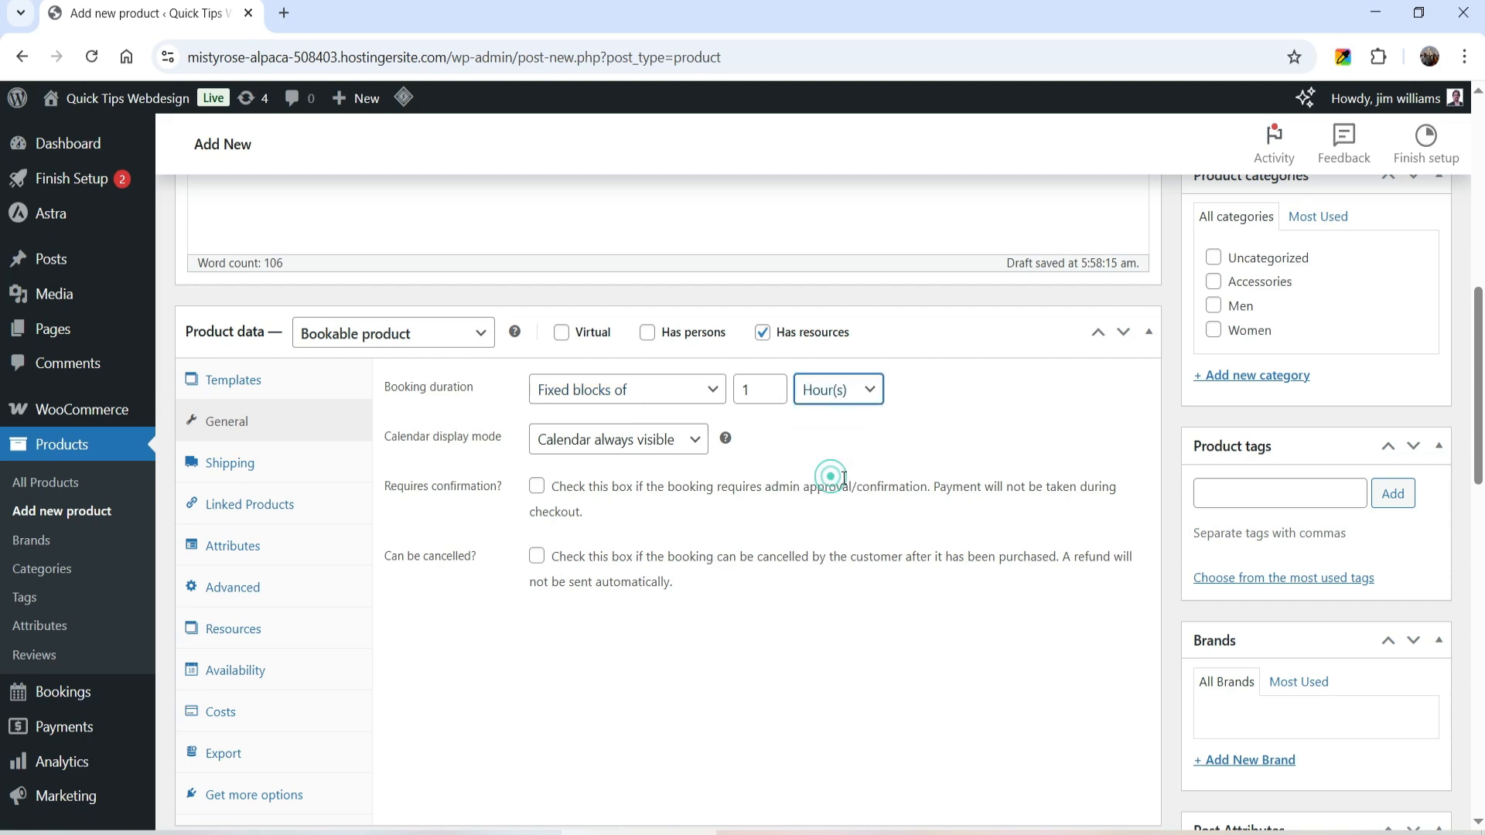
pyautogui.click(849, 384)
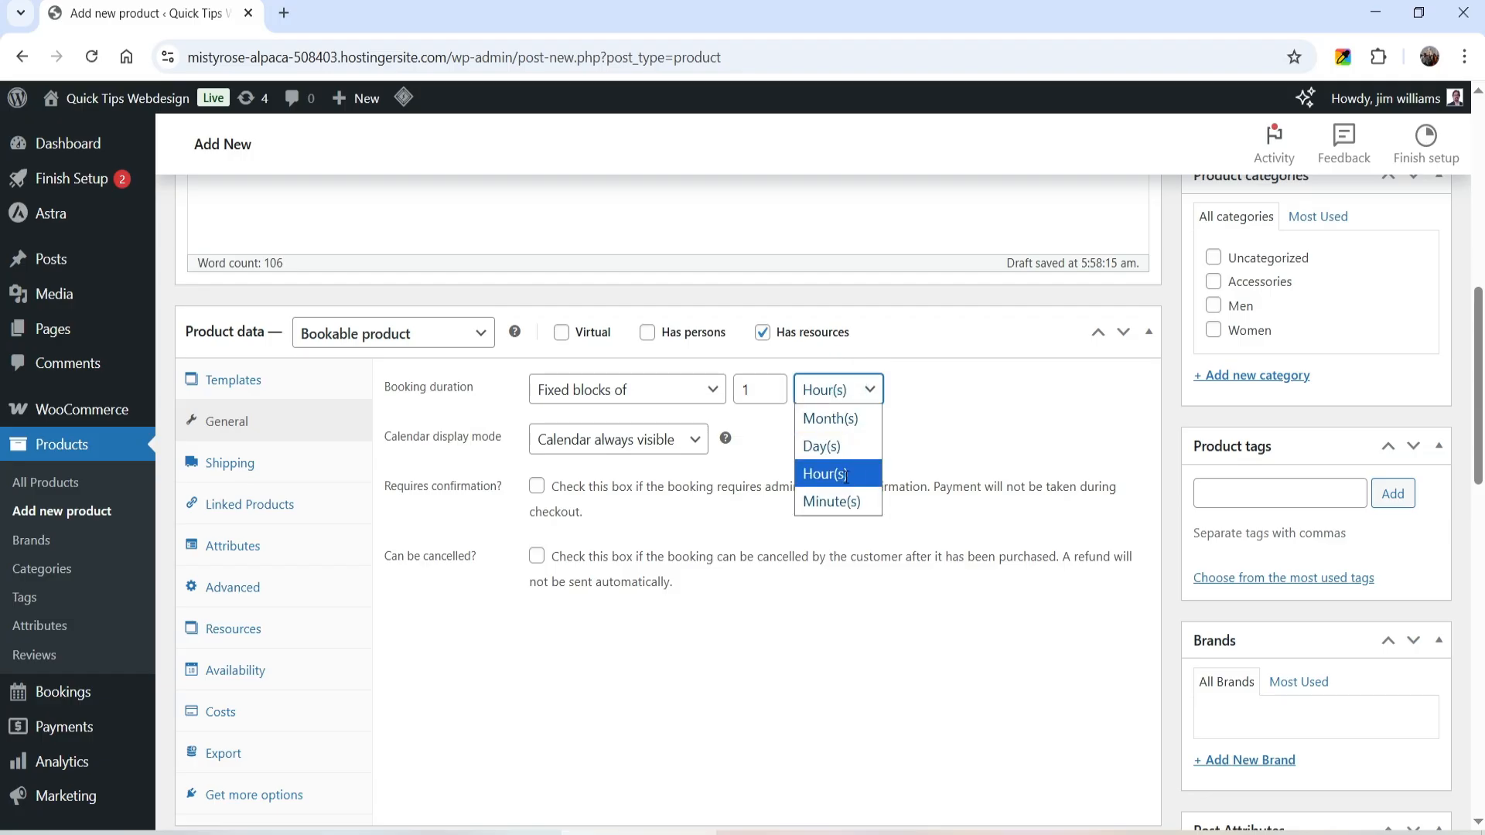
pyautogui.click(843, 475)
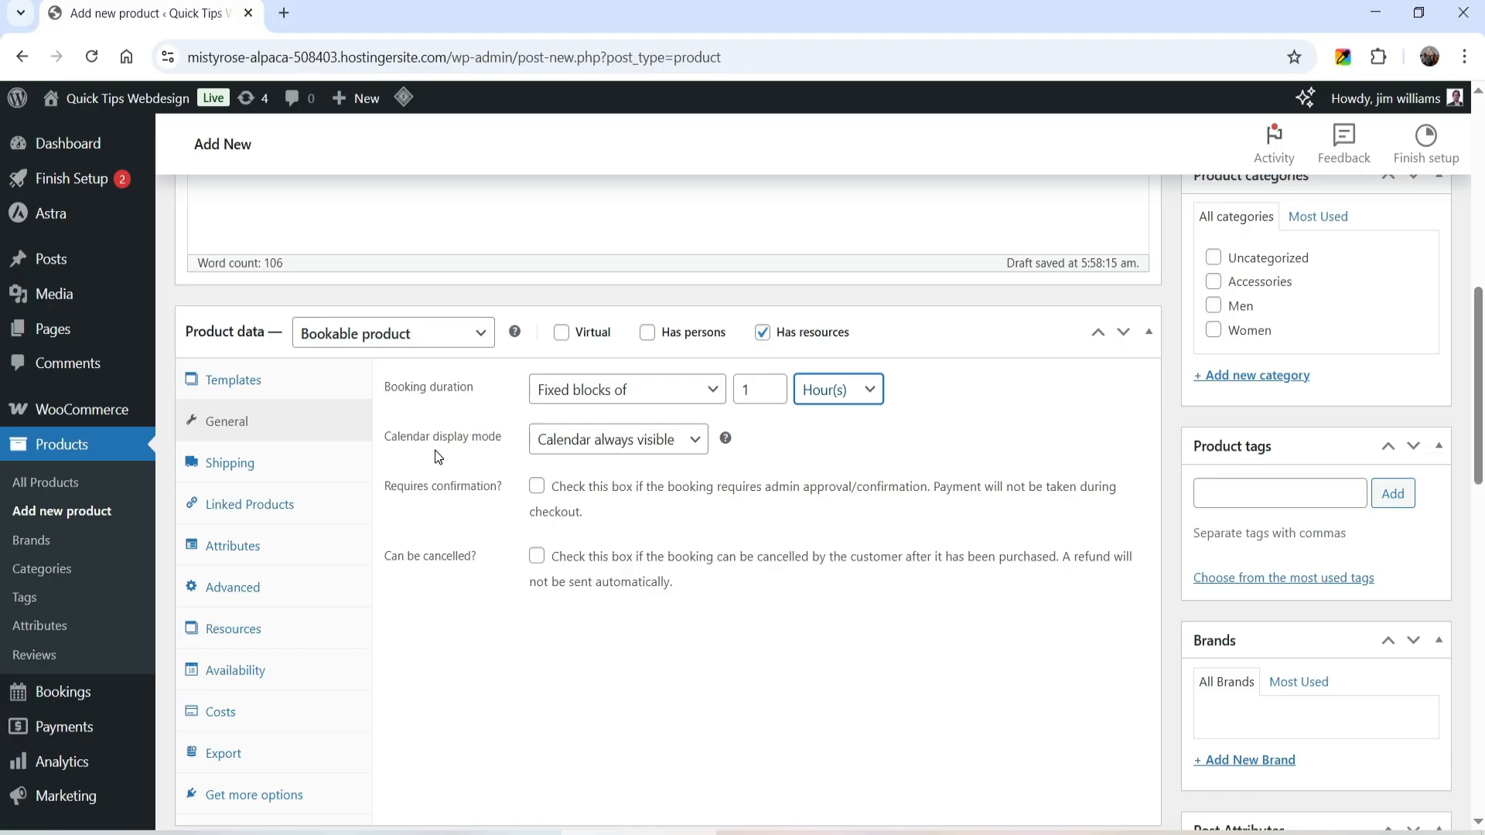
pyautogui.click(602, 447)
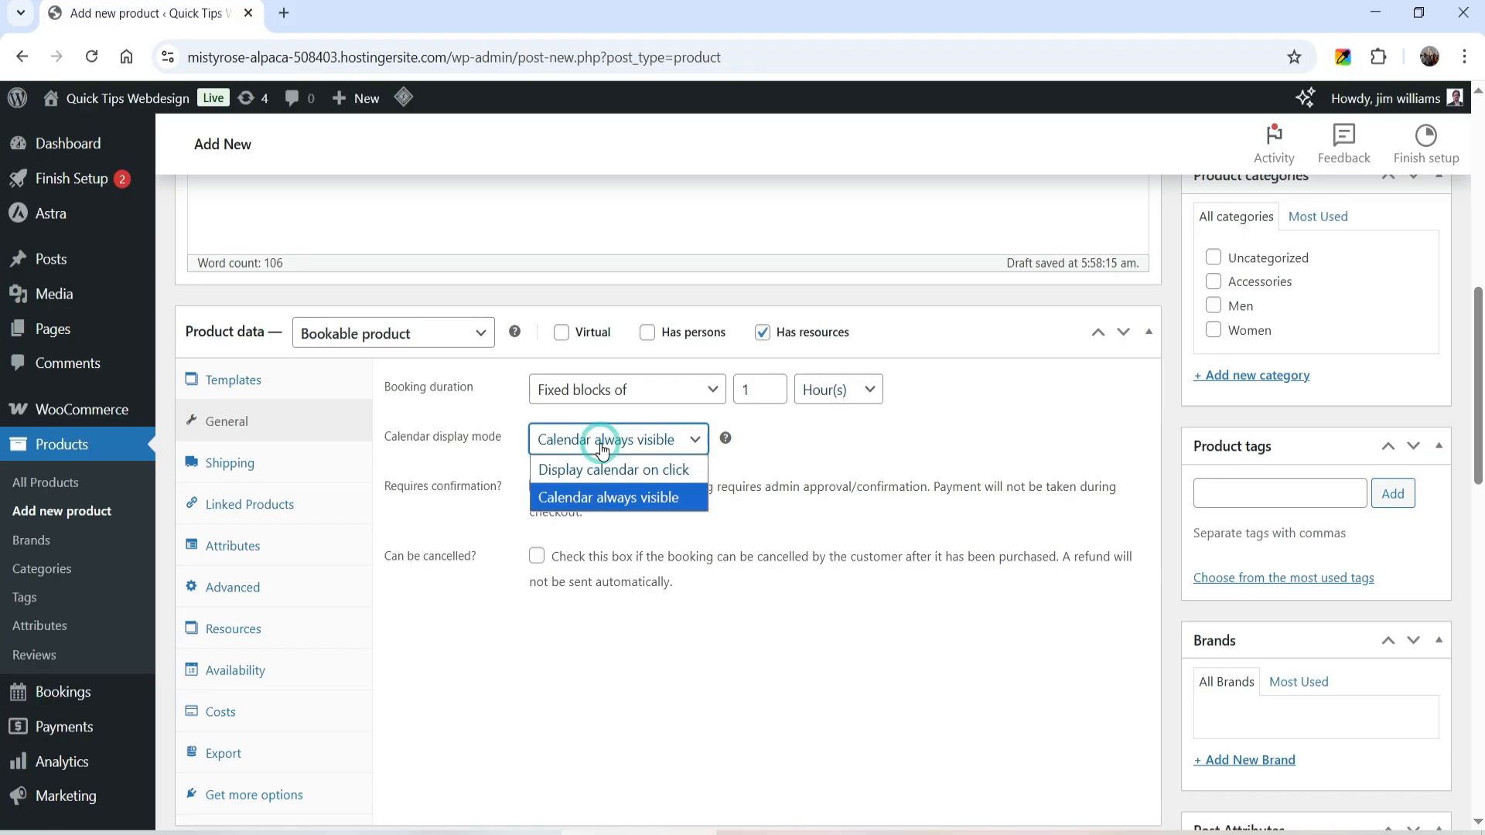
pyautogui.click(617, 499)
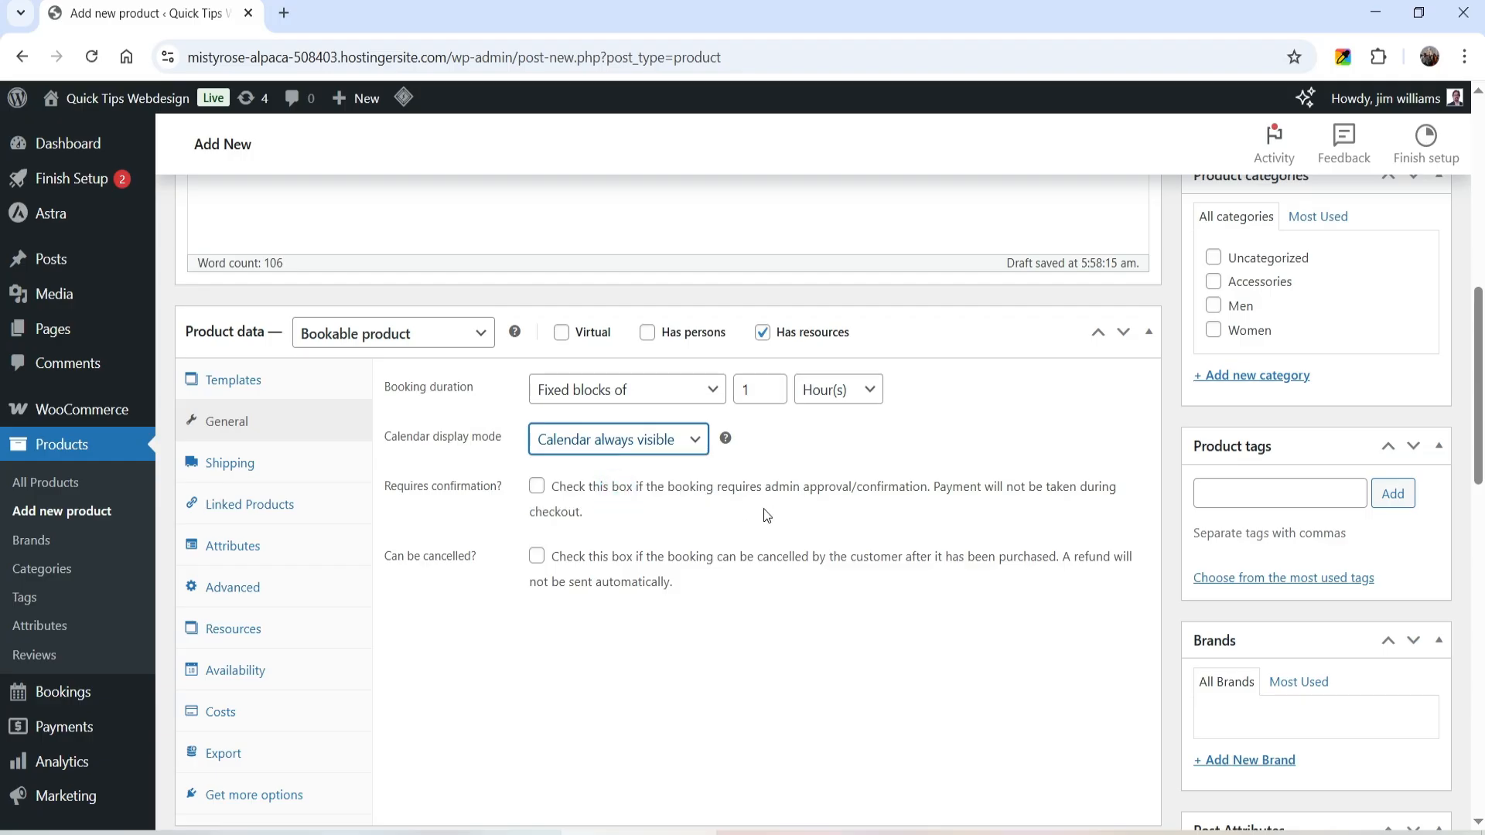
# Add a new resource to the bookable product, named with the first employee's first name
pyautogui.scroll(-3, 279, 259)
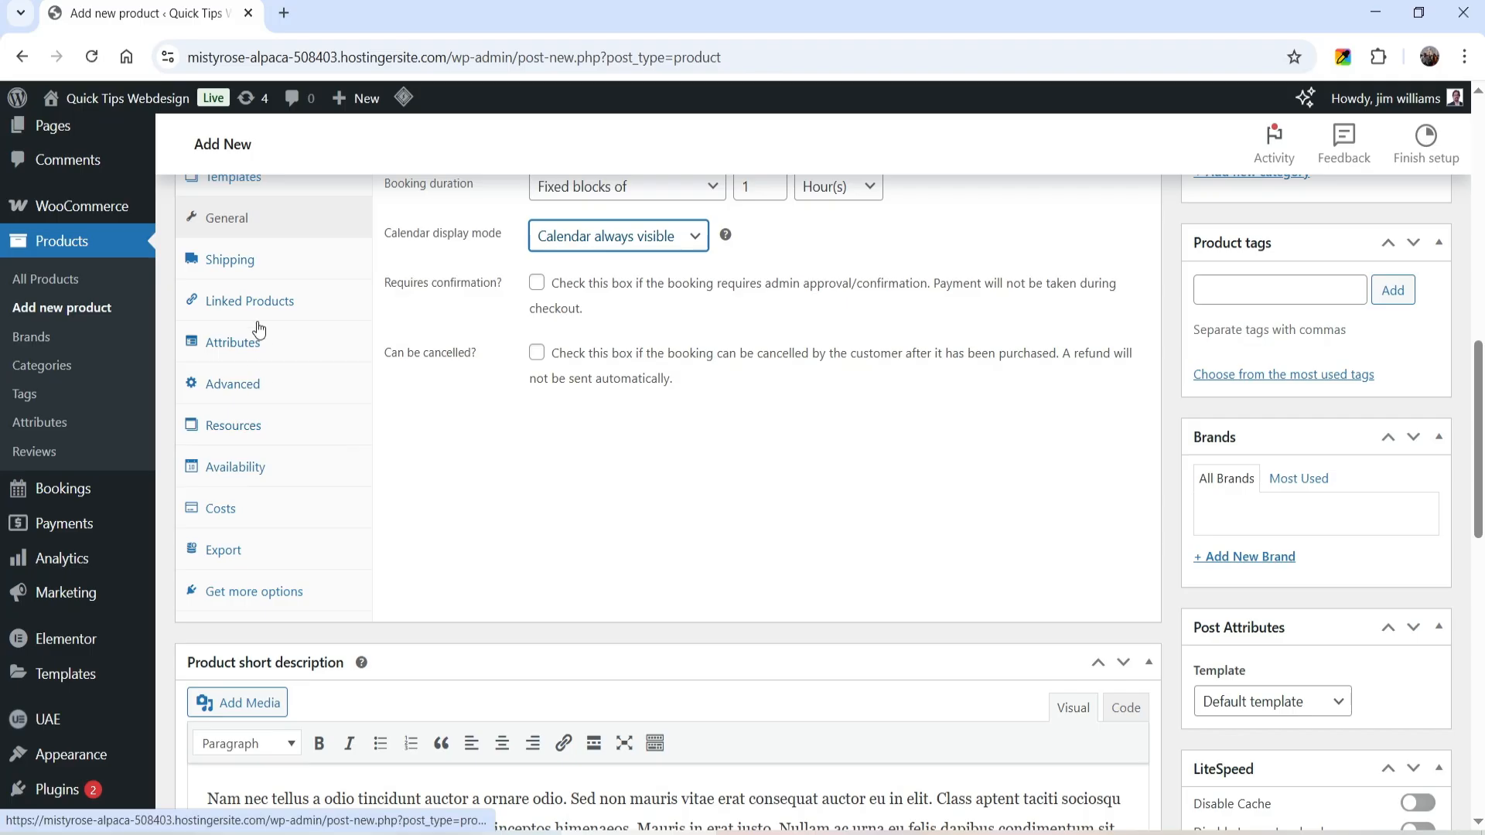
pyautogui.click(259, 425)
pyautogui.scroll(1, 588, 481)
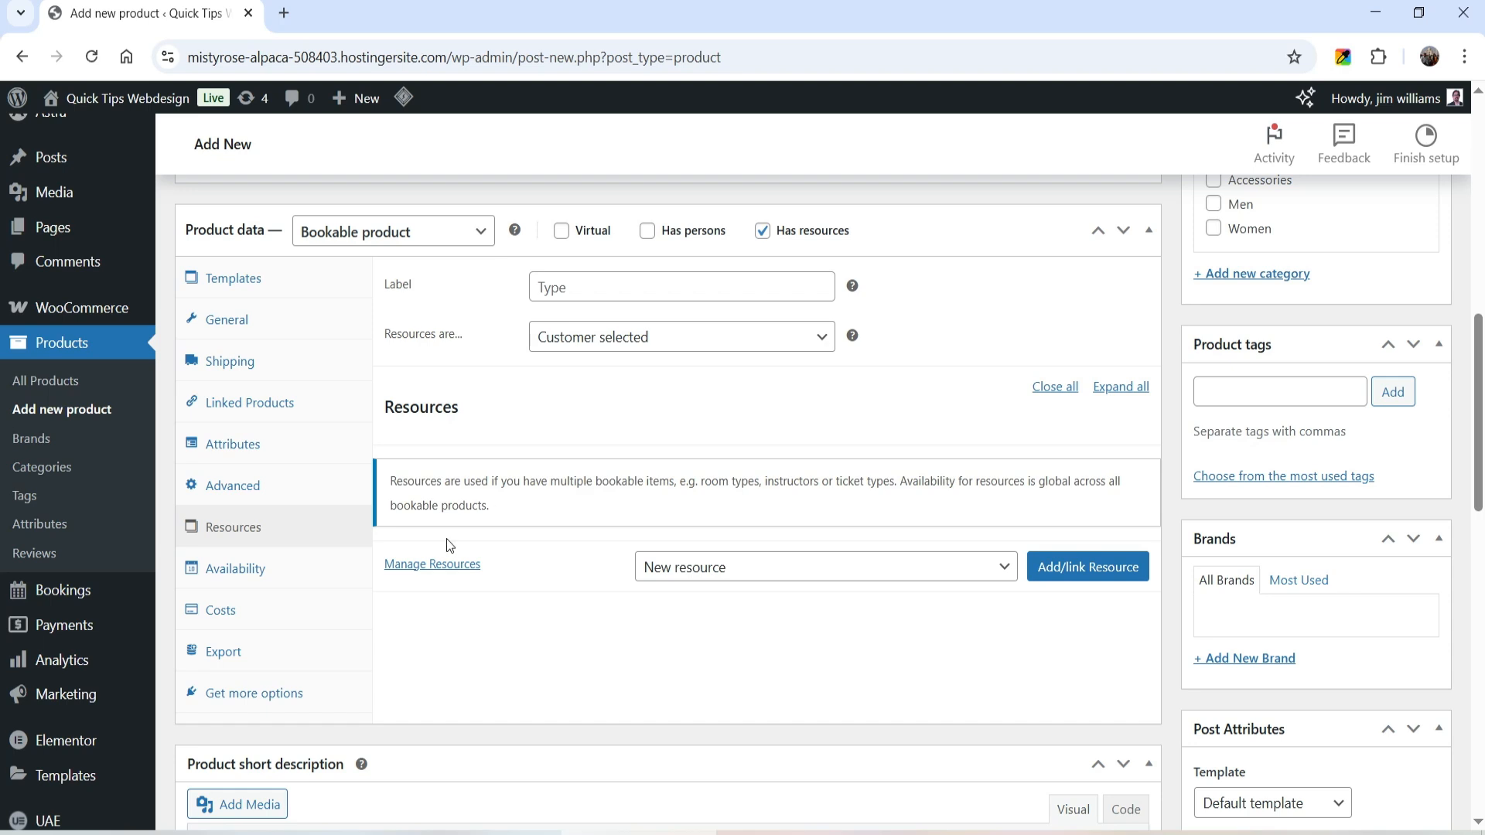
pyautogui.click(1098, 567)
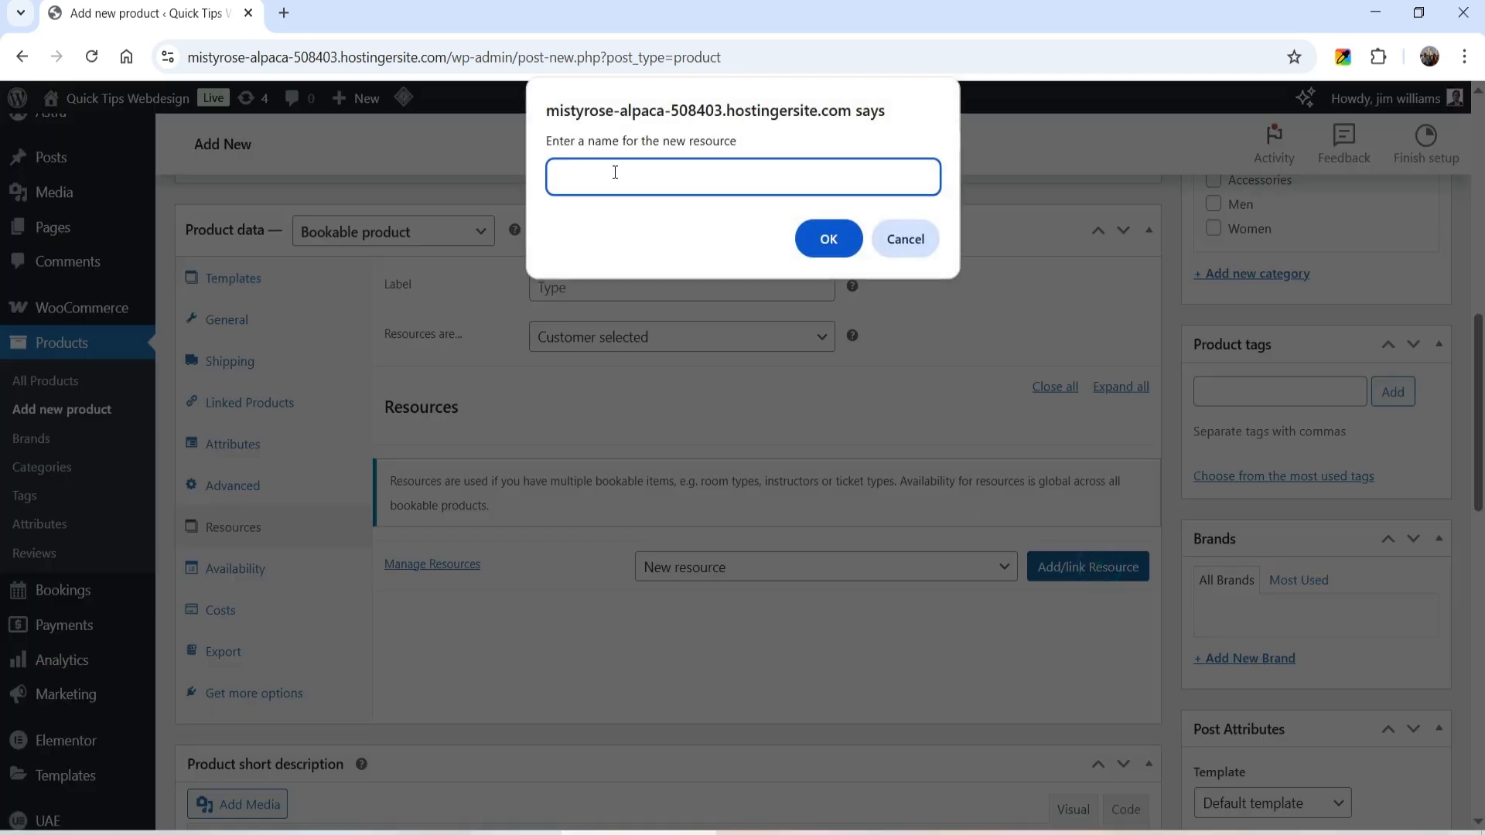
pyautogui.write('Jim')
pyautogui.click(829, 238)
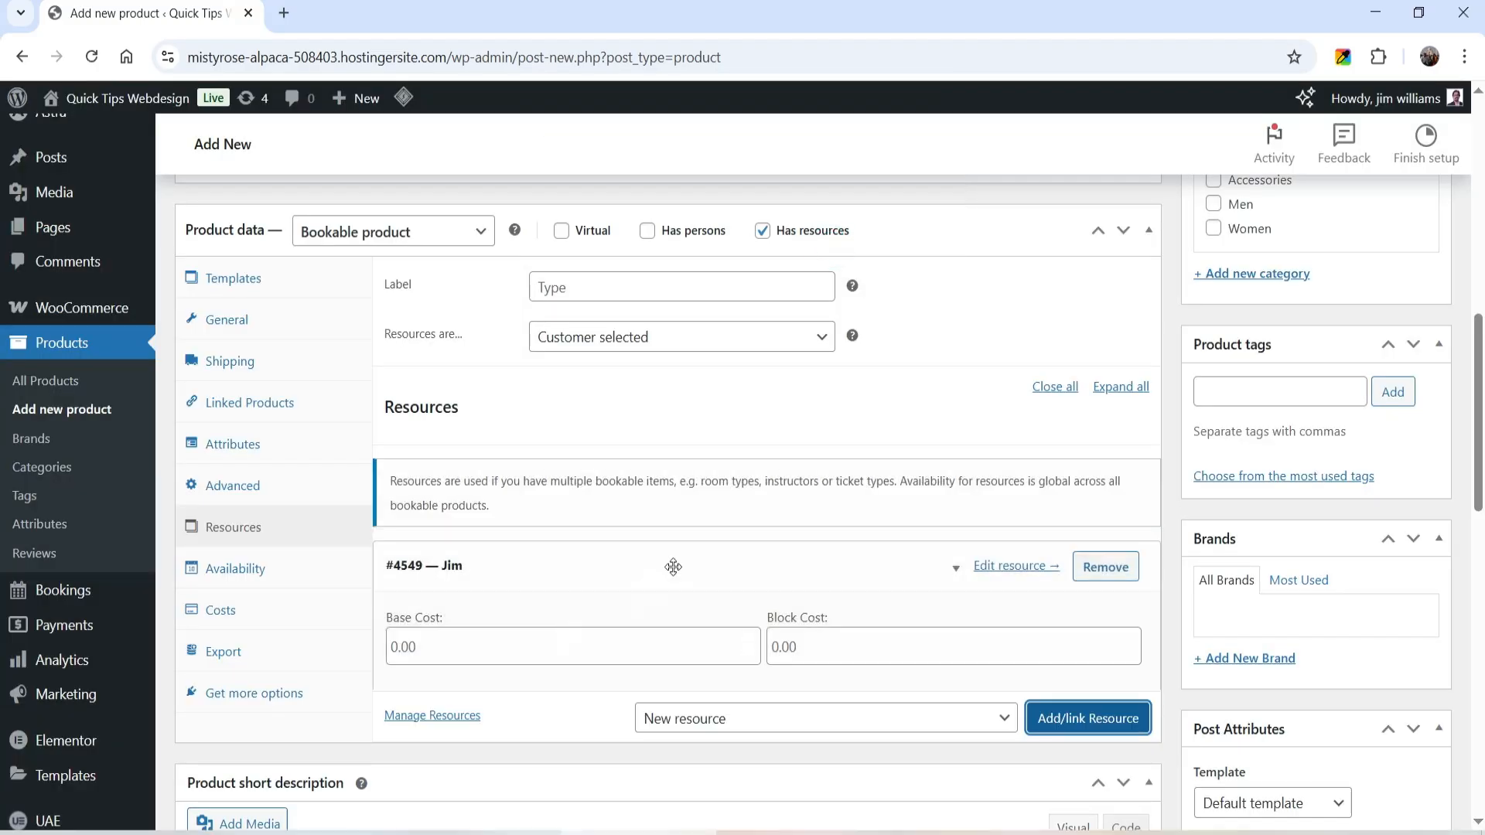
# Add a second new resource, named with the other employee's first name
pyautogui.scroll(-3, 674, 567)
pyautogui.click(1091, 515)
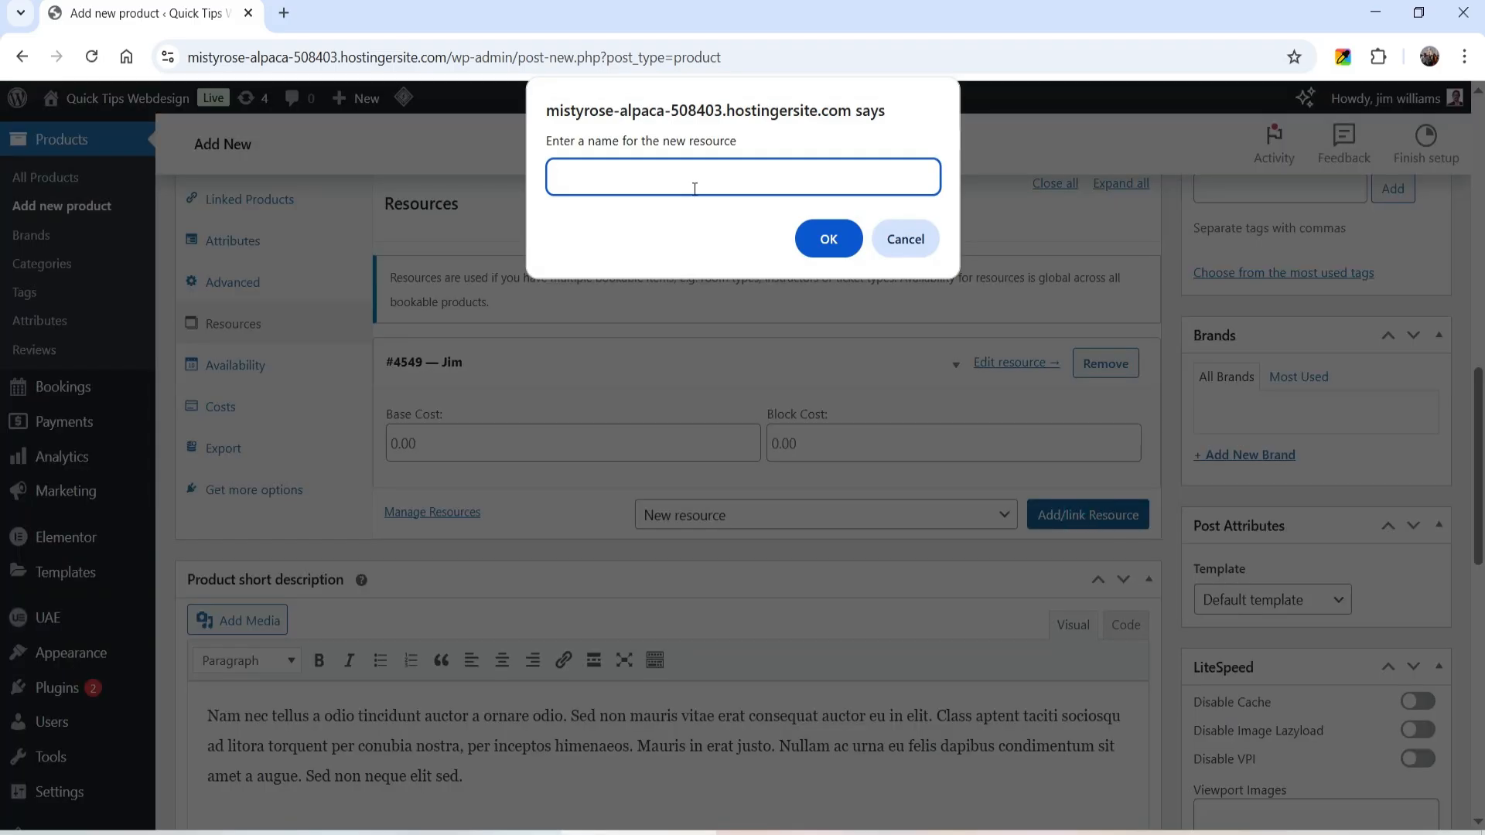
pyautogui.write('Jane')
pyautogui.click(827, 241)
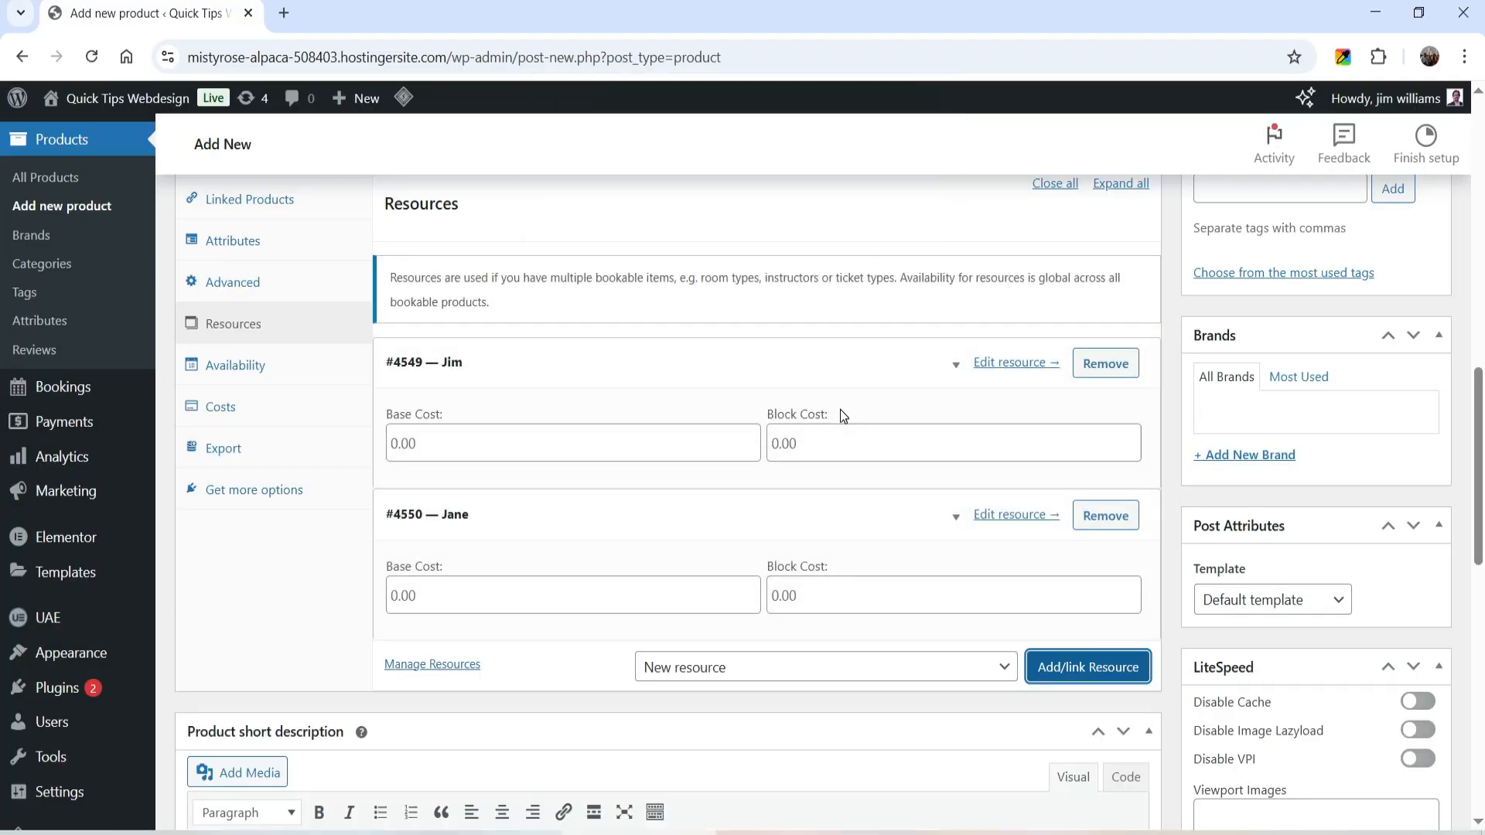
# Label the resources "Employees" and set them to be Customer selected
pyautogui.scroll(3, 840, 410)
pyautogui.click(567, 285)
pyautogui.write('Empl')
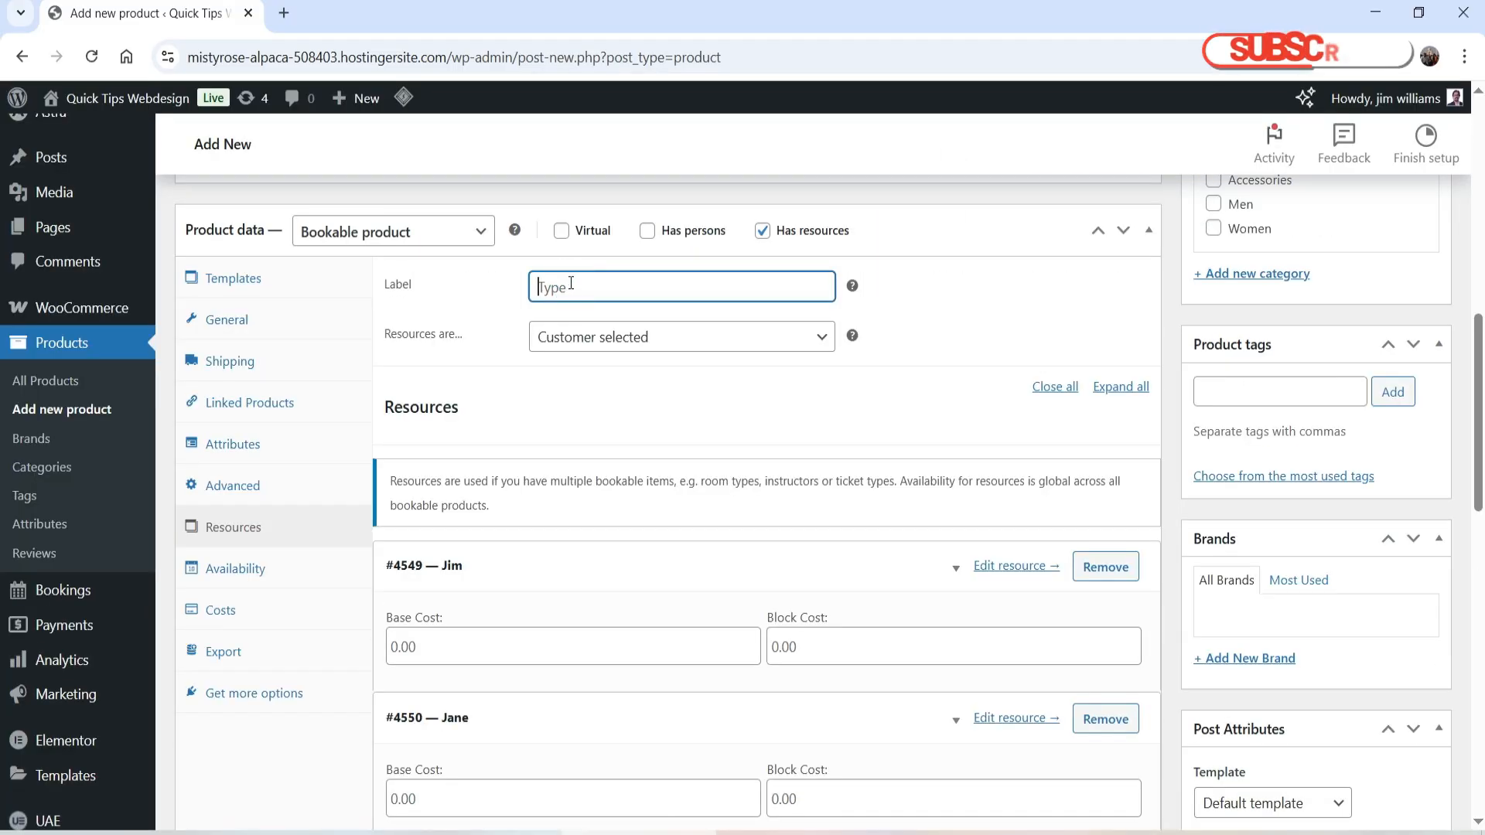
pyautogui.write('oyees')
pyautogui.press('Tab')
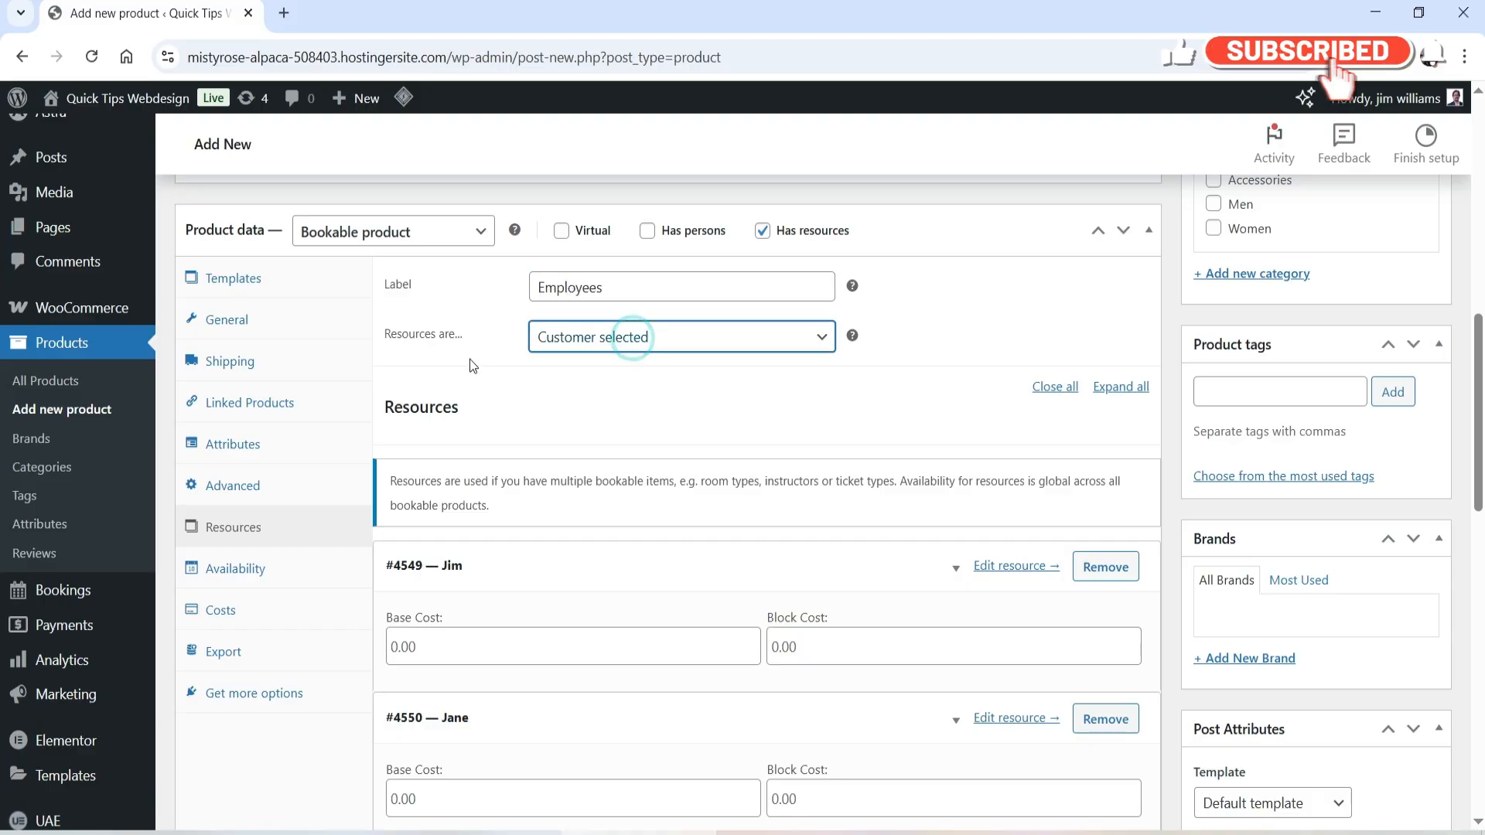
pyautogui.click(679, 340)
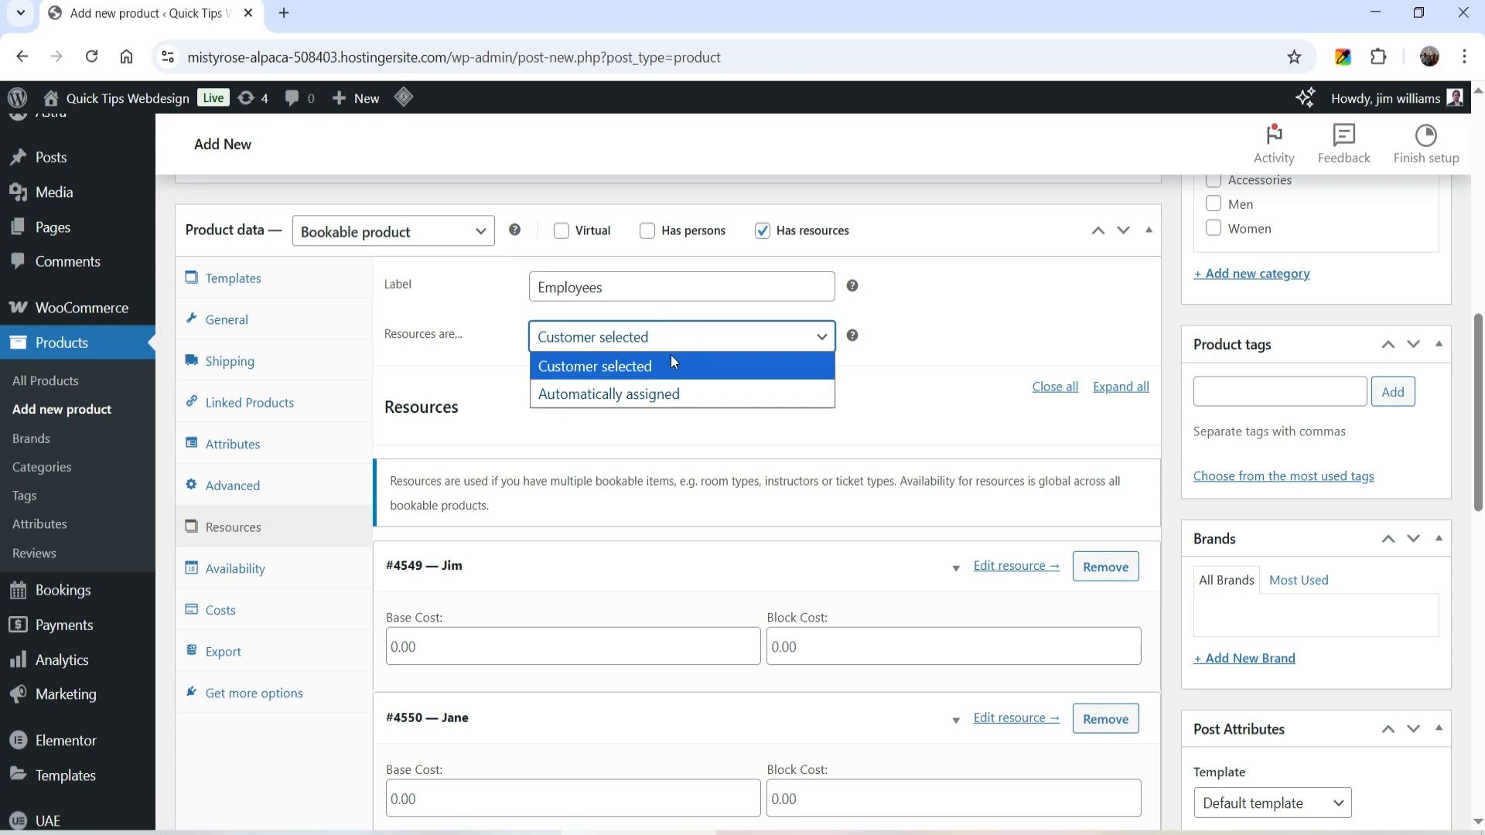
pyautogui.click(669, 366)
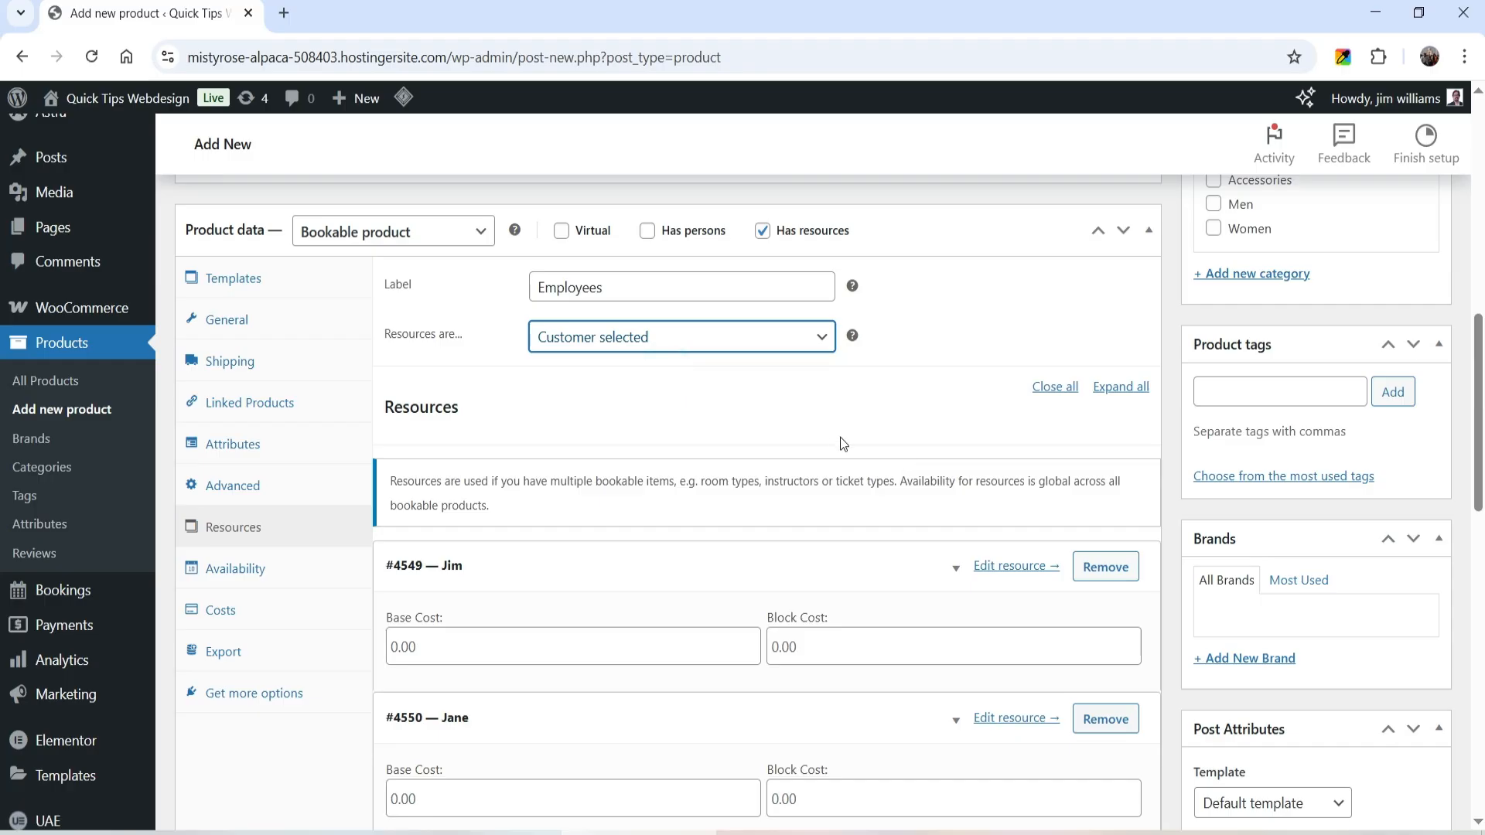
# Set both the base cost and the display cost of the booking to 50
pyautogui.click(231, 611)
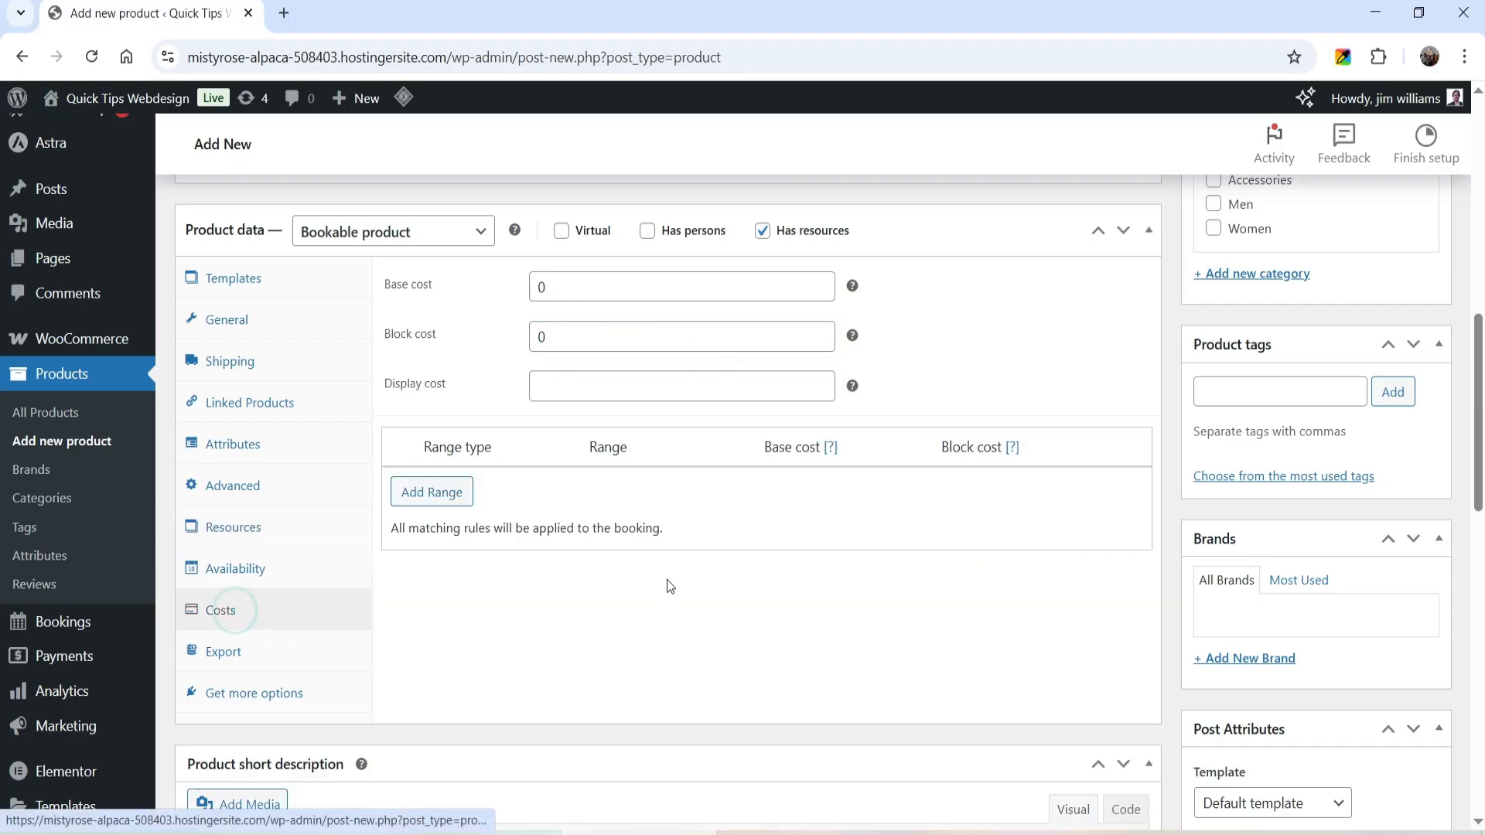
pyautogui.click(589, 292)
pyautogui.moveTo(589, 292); pyautogui.dragTo(462, 286)
pyautogui.click(607, 336)
pyautogui.moveTo(590, 285); pyautogui.dragTo(418, 284)
pyautogui.write('50')
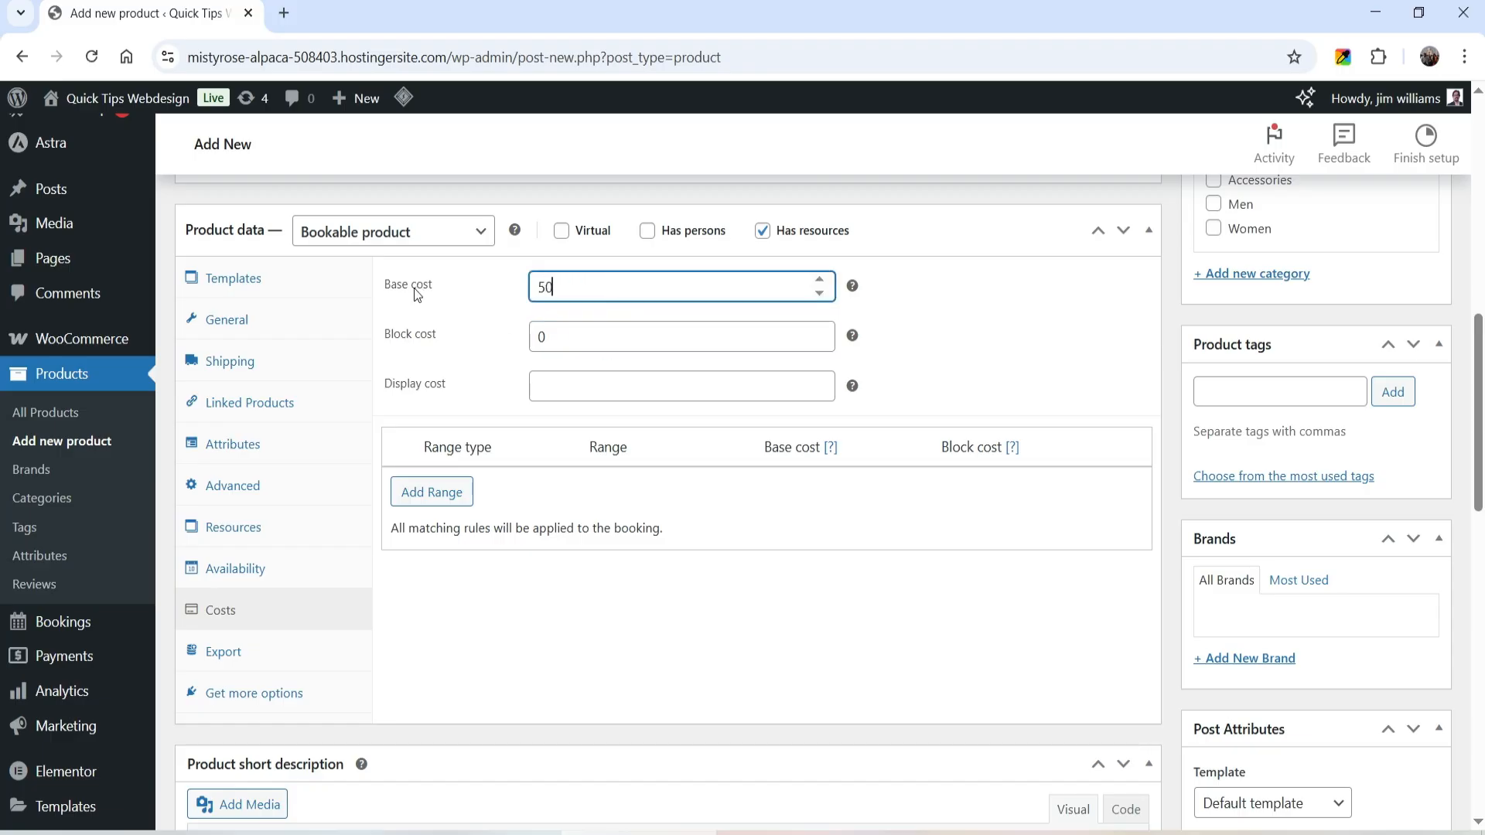
pyautogui.click(588, 385)
pyautogui.write('50')
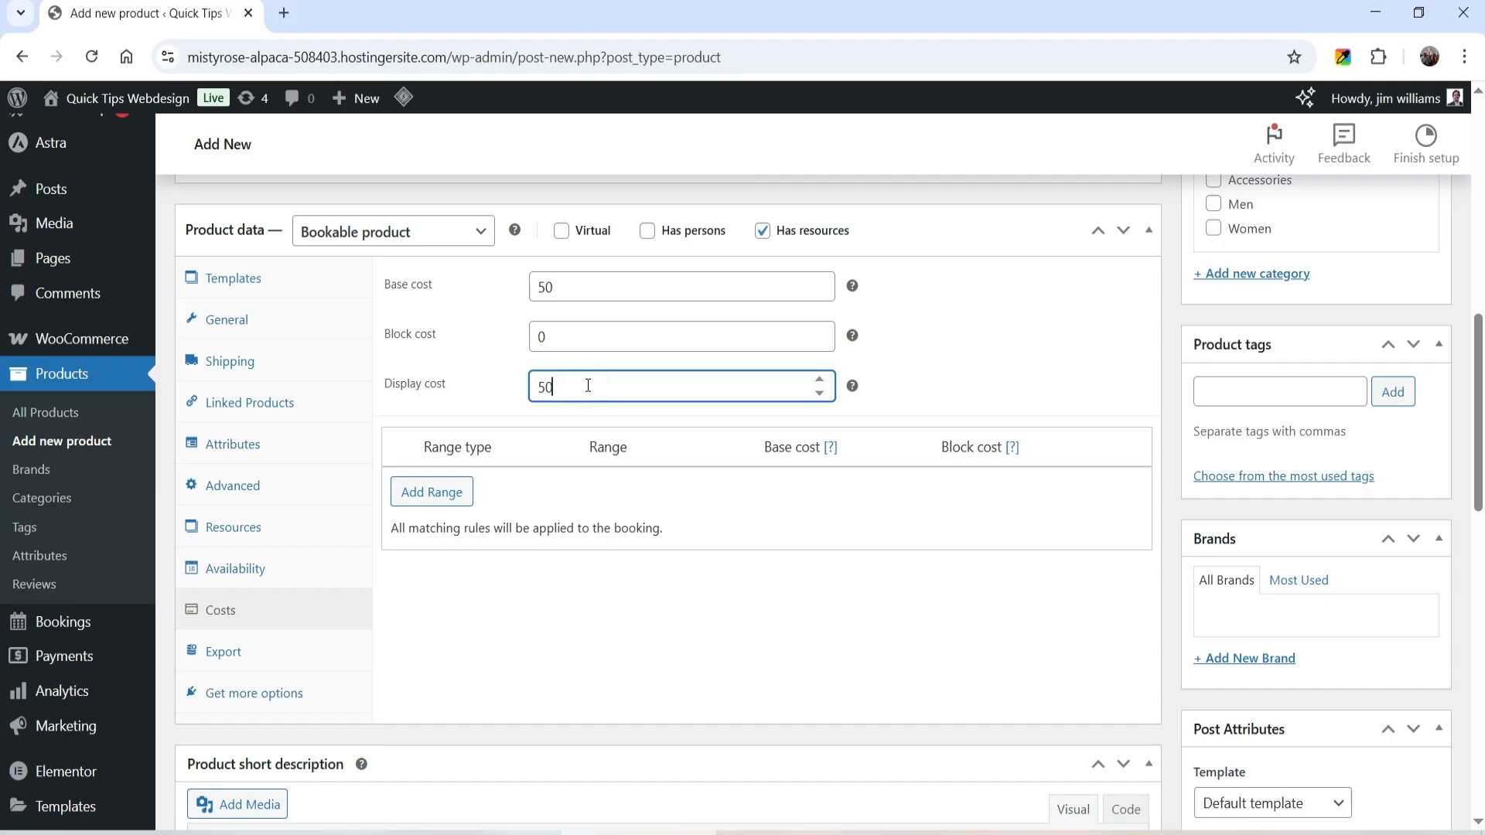
pyautogui.click(726, 605)
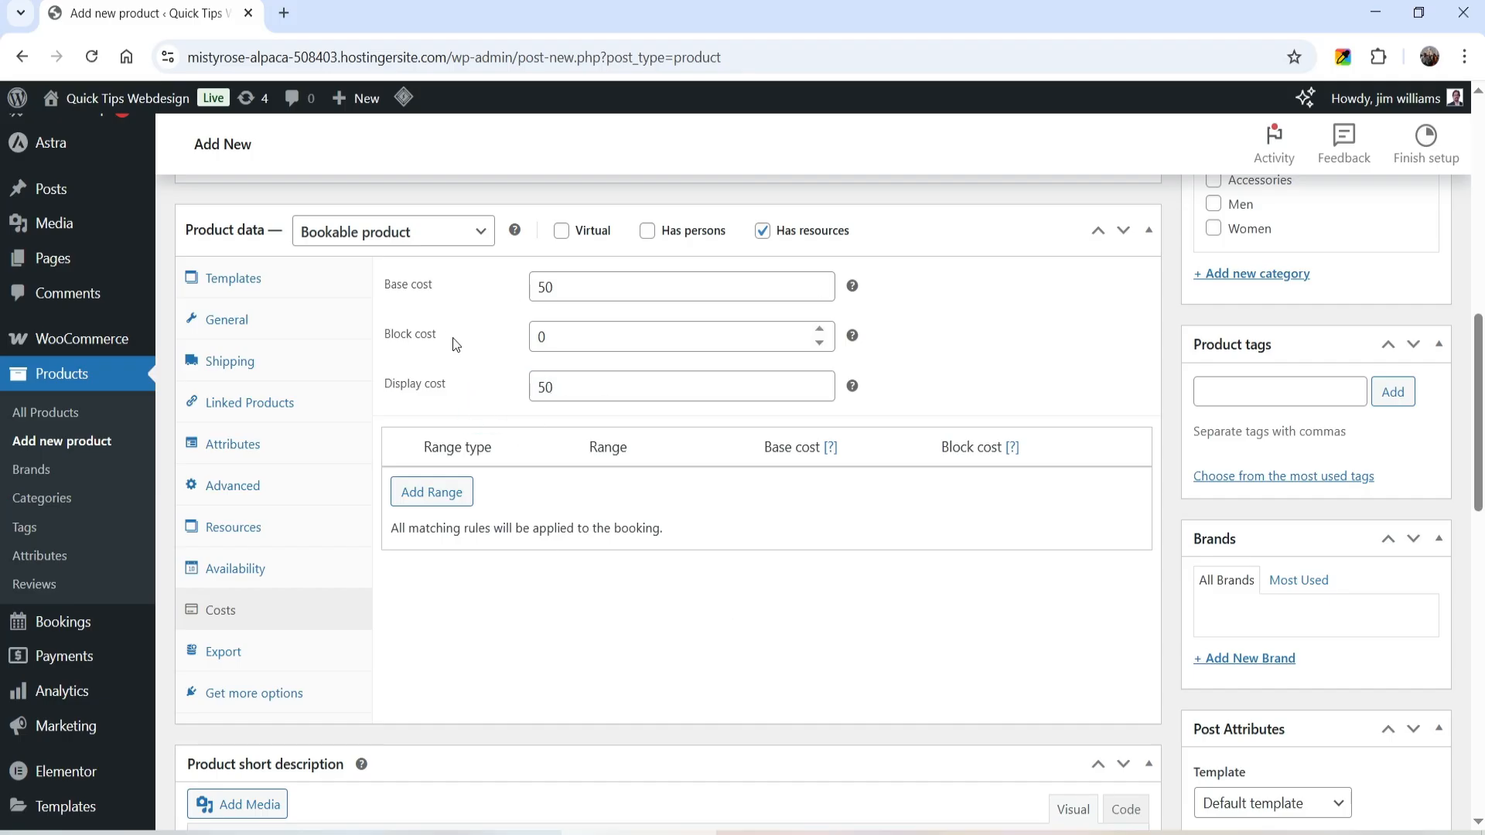
# In the availability settings, set the maximum block bookable unit to Day(s) and require a buffer period of 1 hour between bookings
pyautogui.click(256, 570)
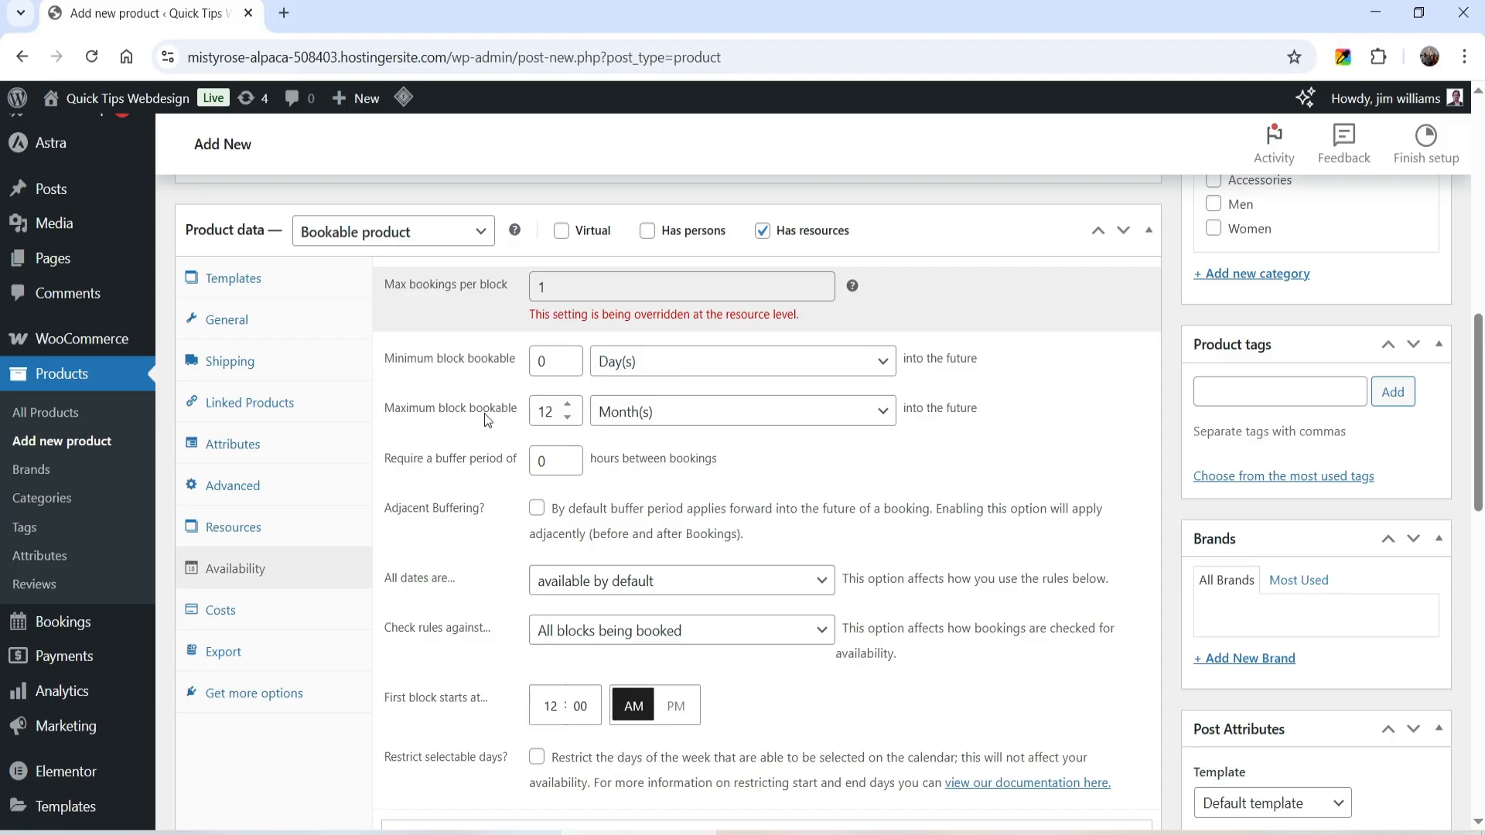
pyautogui.click(663, 411)
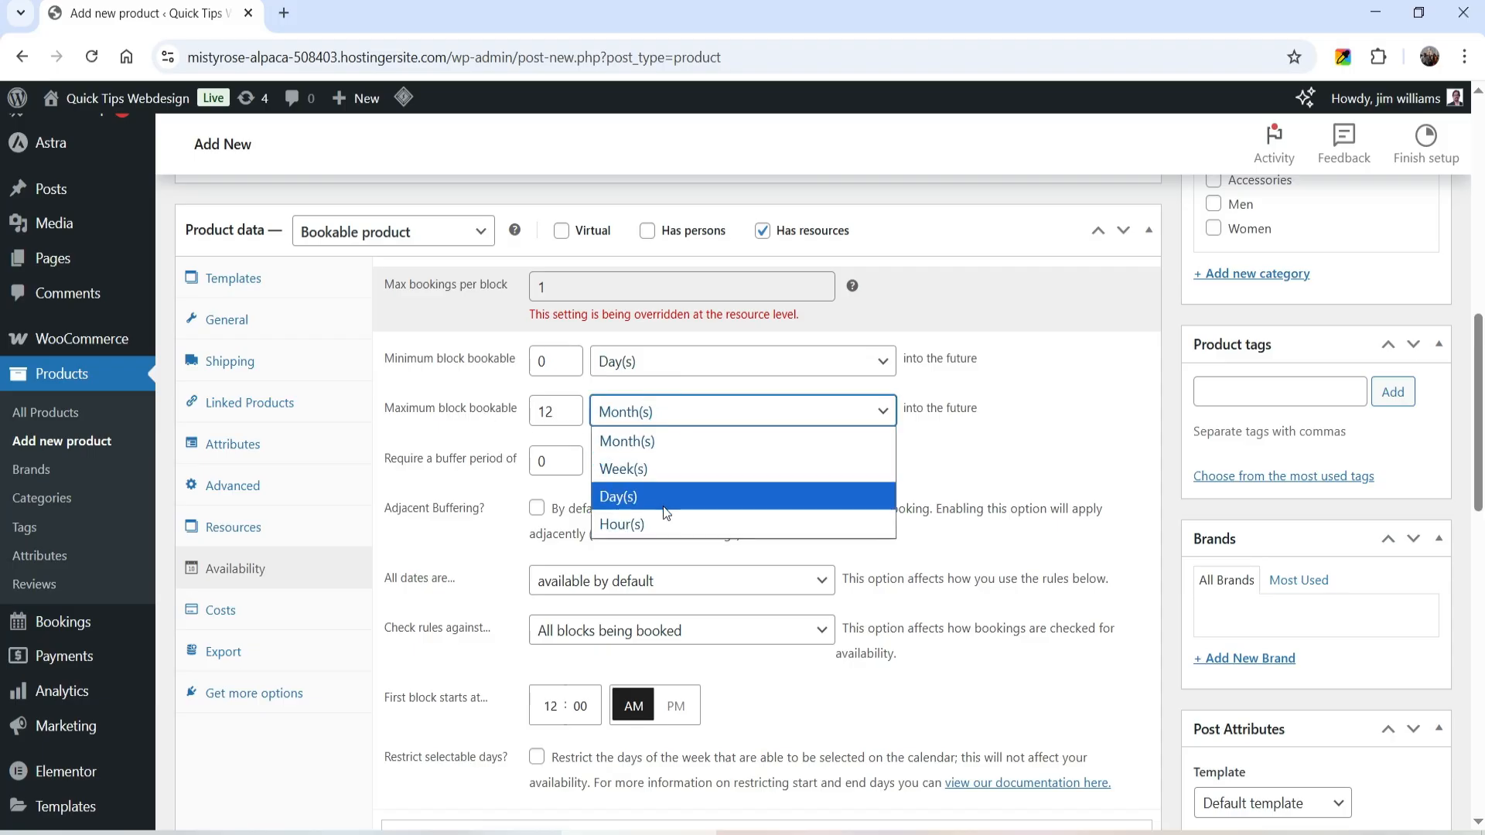
pyautogui.click(663, 499)
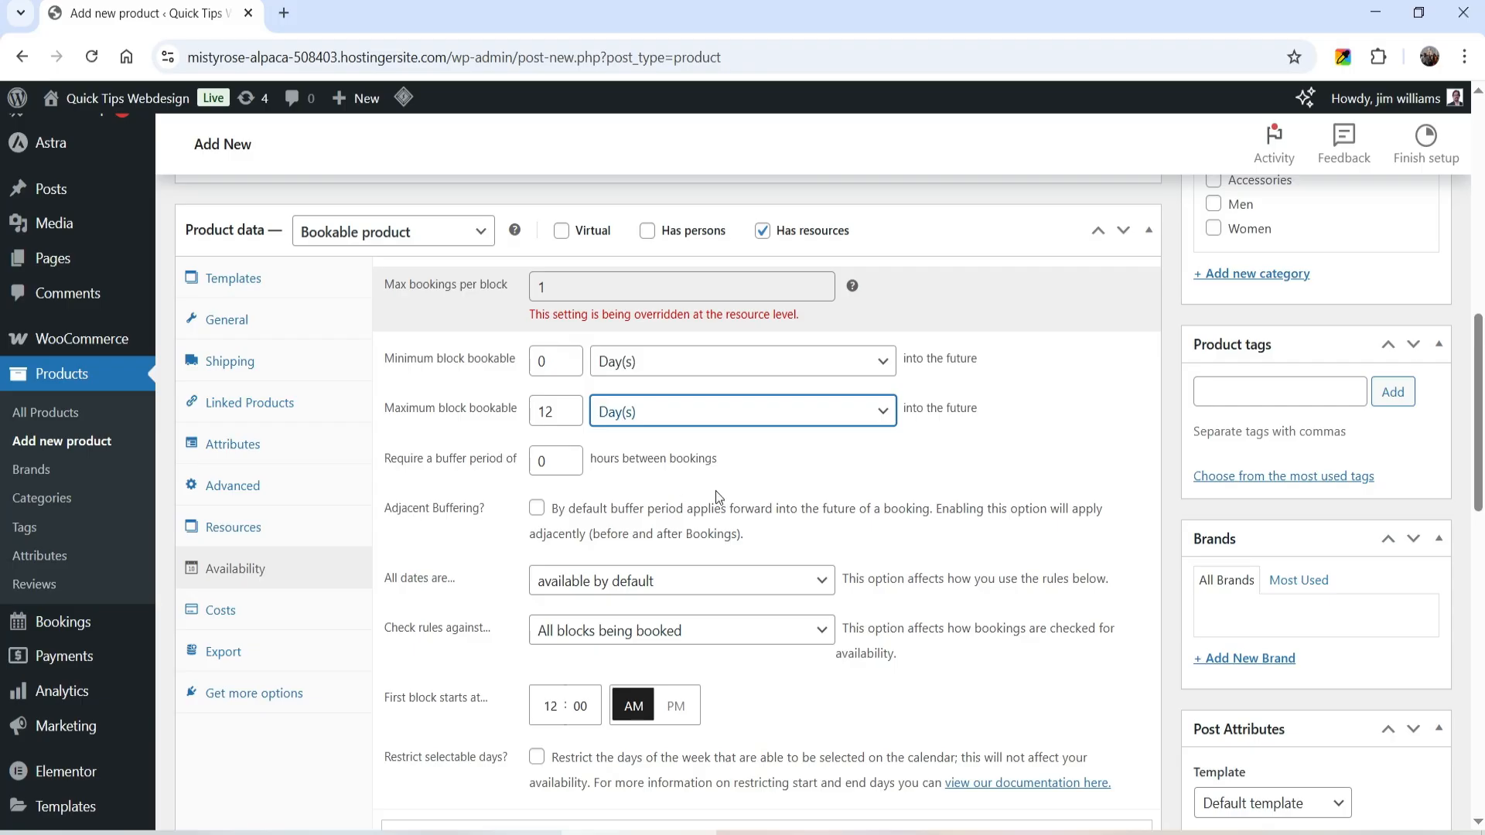
pyautogui.scroll(-2, 818, 486)
pyautogui.doubleClick(545, 258)
pyautogui.write('1')
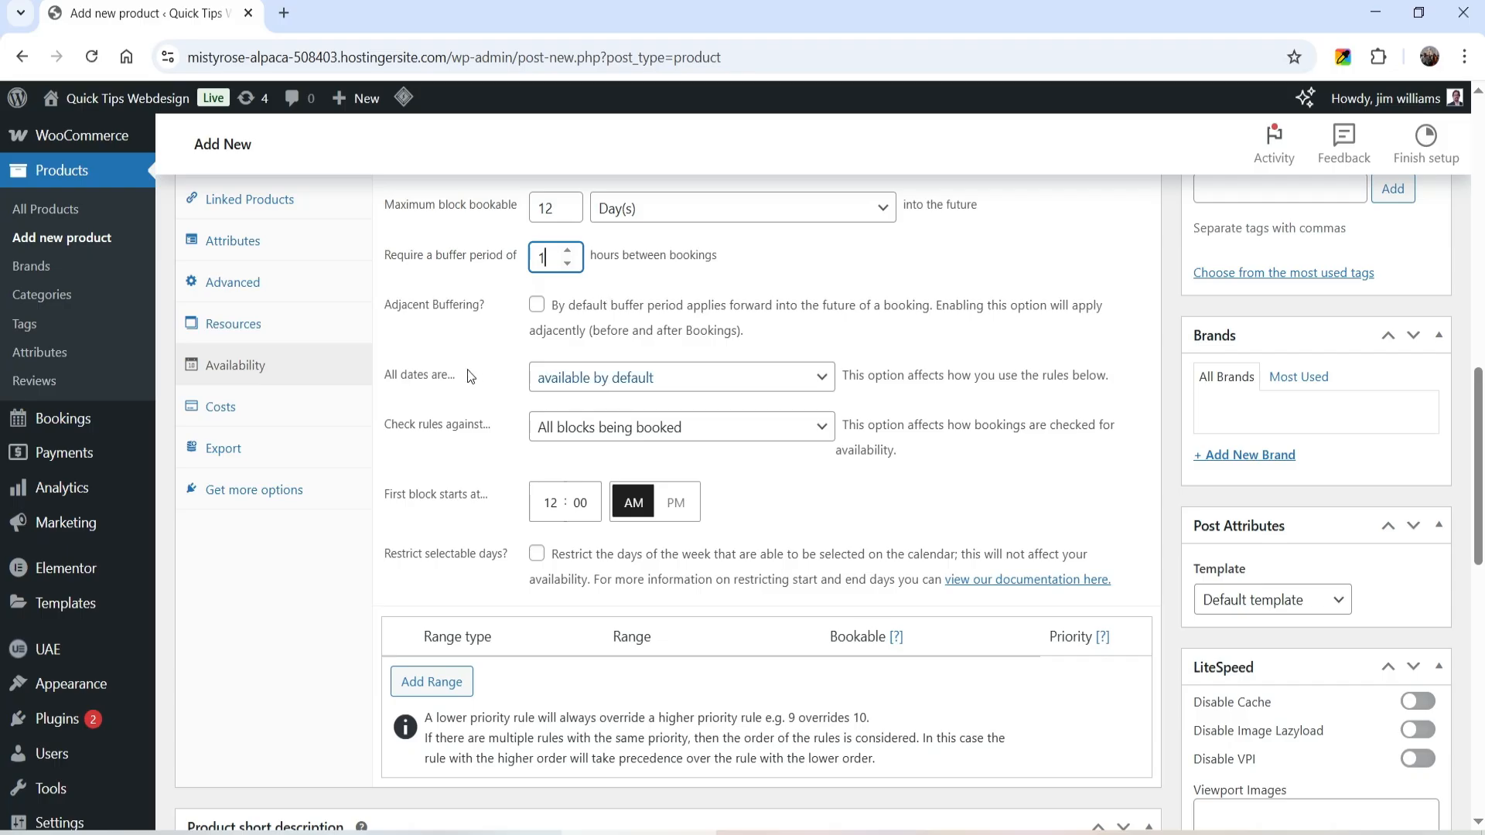
# Add a Monday availability range from 09:00 AM to 06:00 PM and make it bookable
pyautogui.scroll(-1, 614, 297)
pyautogui.click(432, 581)
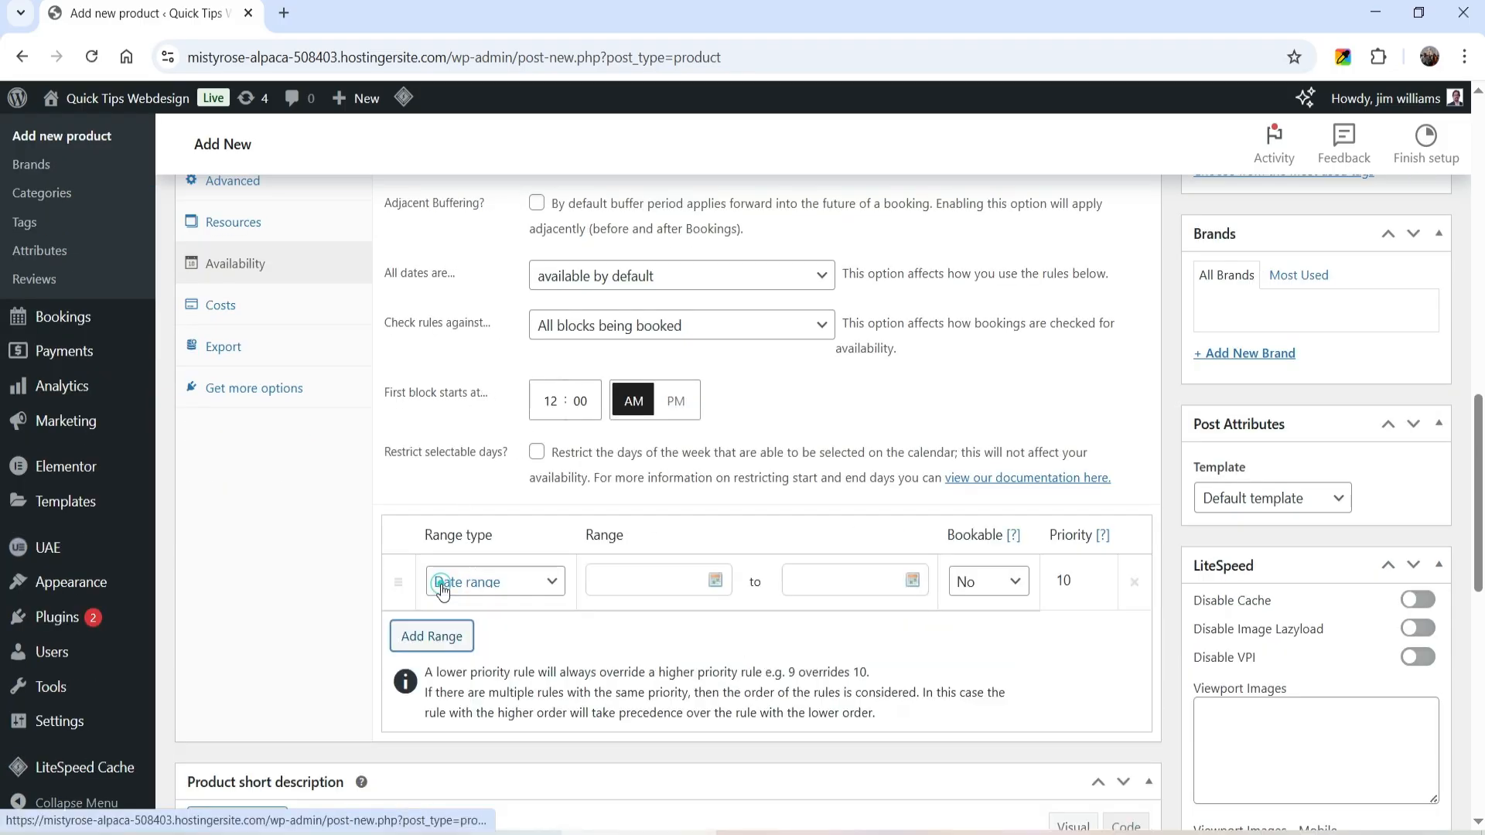
pyautogui.scroll(-2, 513, 391)
pyautogui.click(515, 379)
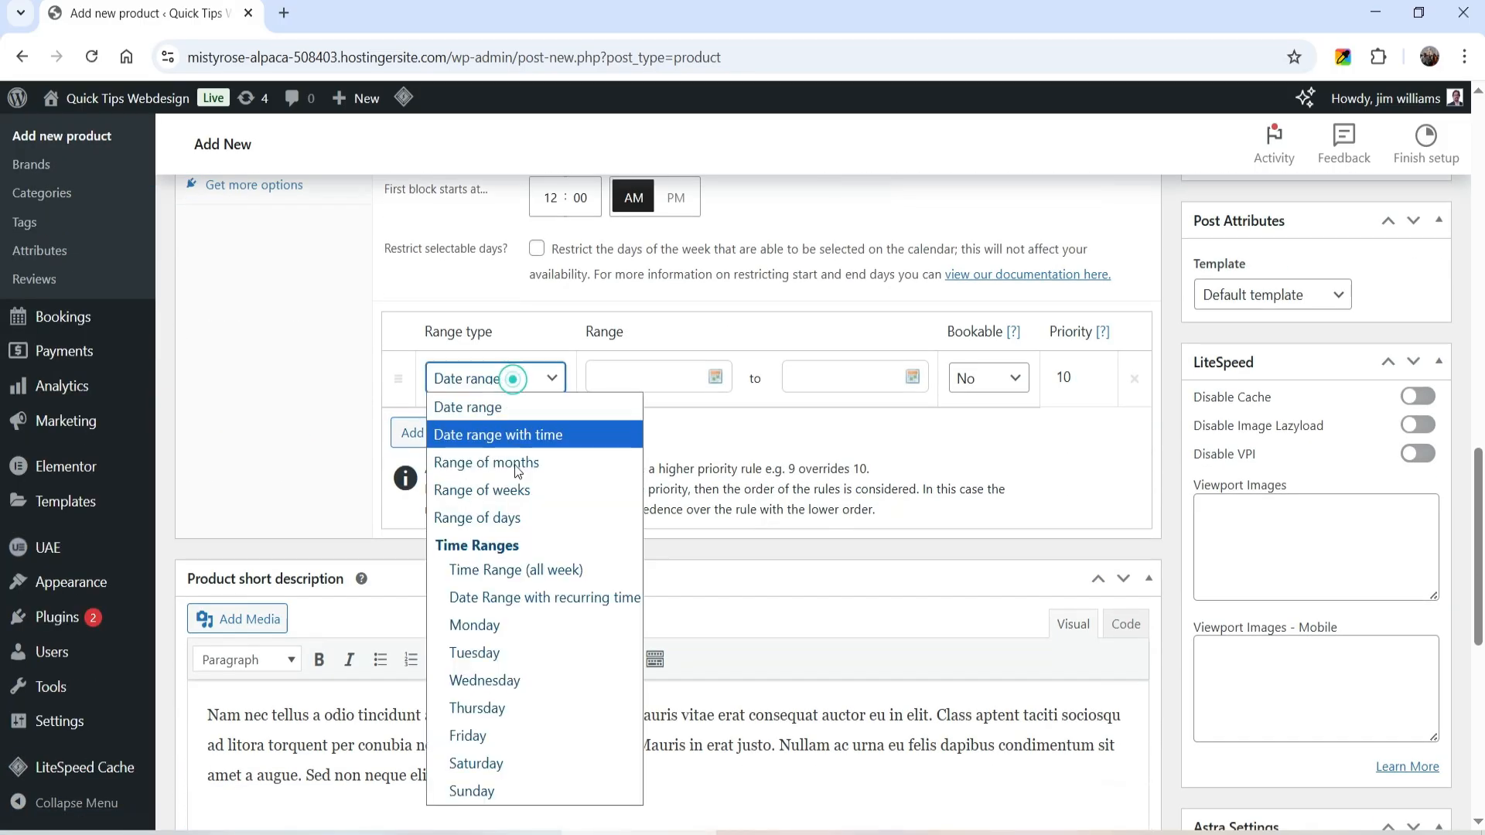
pyautogui.click(527, 625)
pyautogui.click(543, 381)
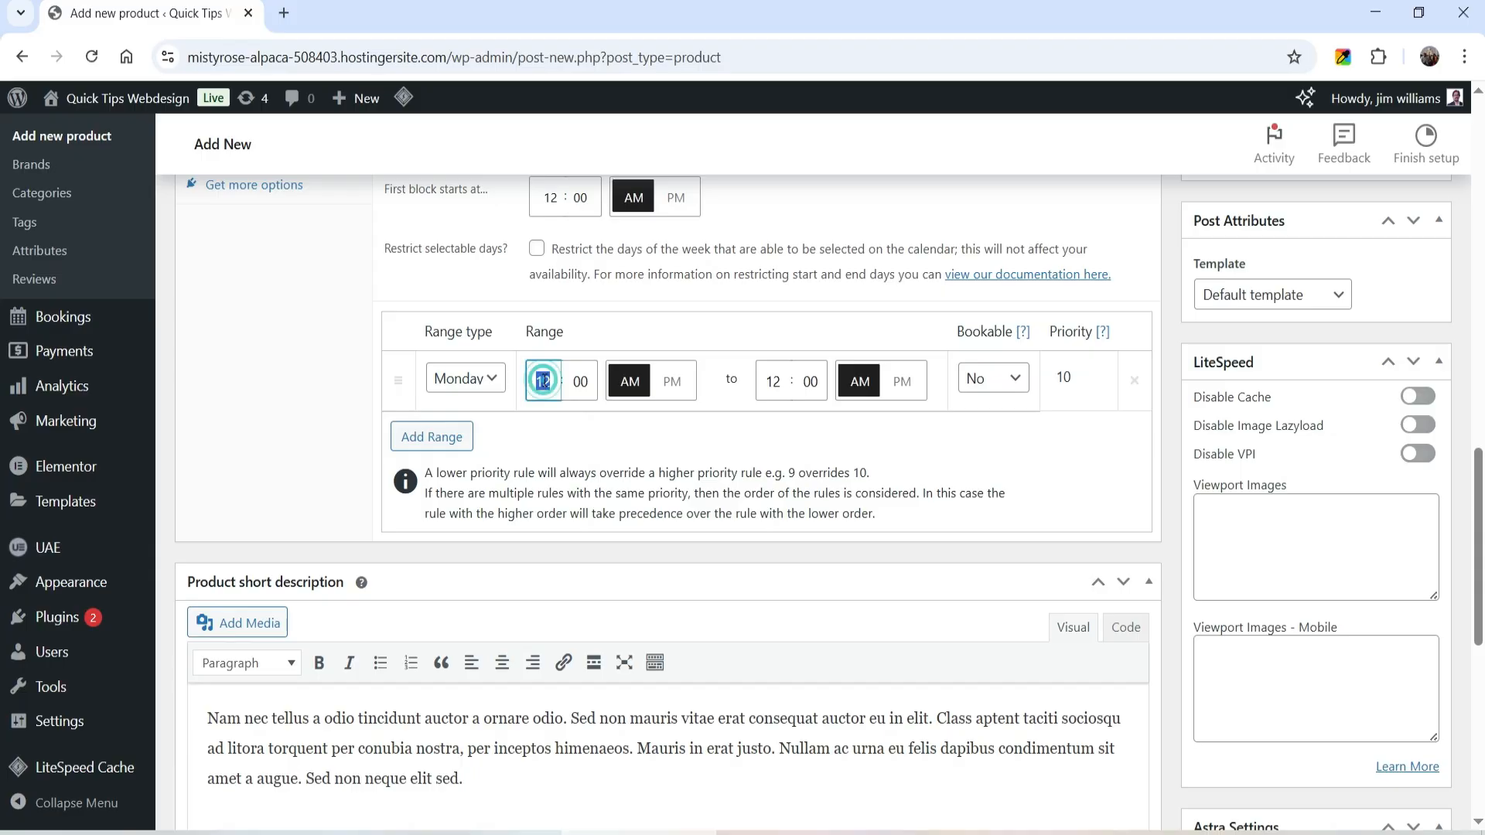
pyautogui.write('9')
pyautogui.doubleClick(772, 379)
pyautogui.write('6')
pyautogui.click(902, 381)
pyautogui.click(994, 379)
pyautogui.click(996, 437)
# Define the second availability range as Tuesday from 09:00 AM to 06:00 PM and make it bookable
pyautogui.click(454, 435)
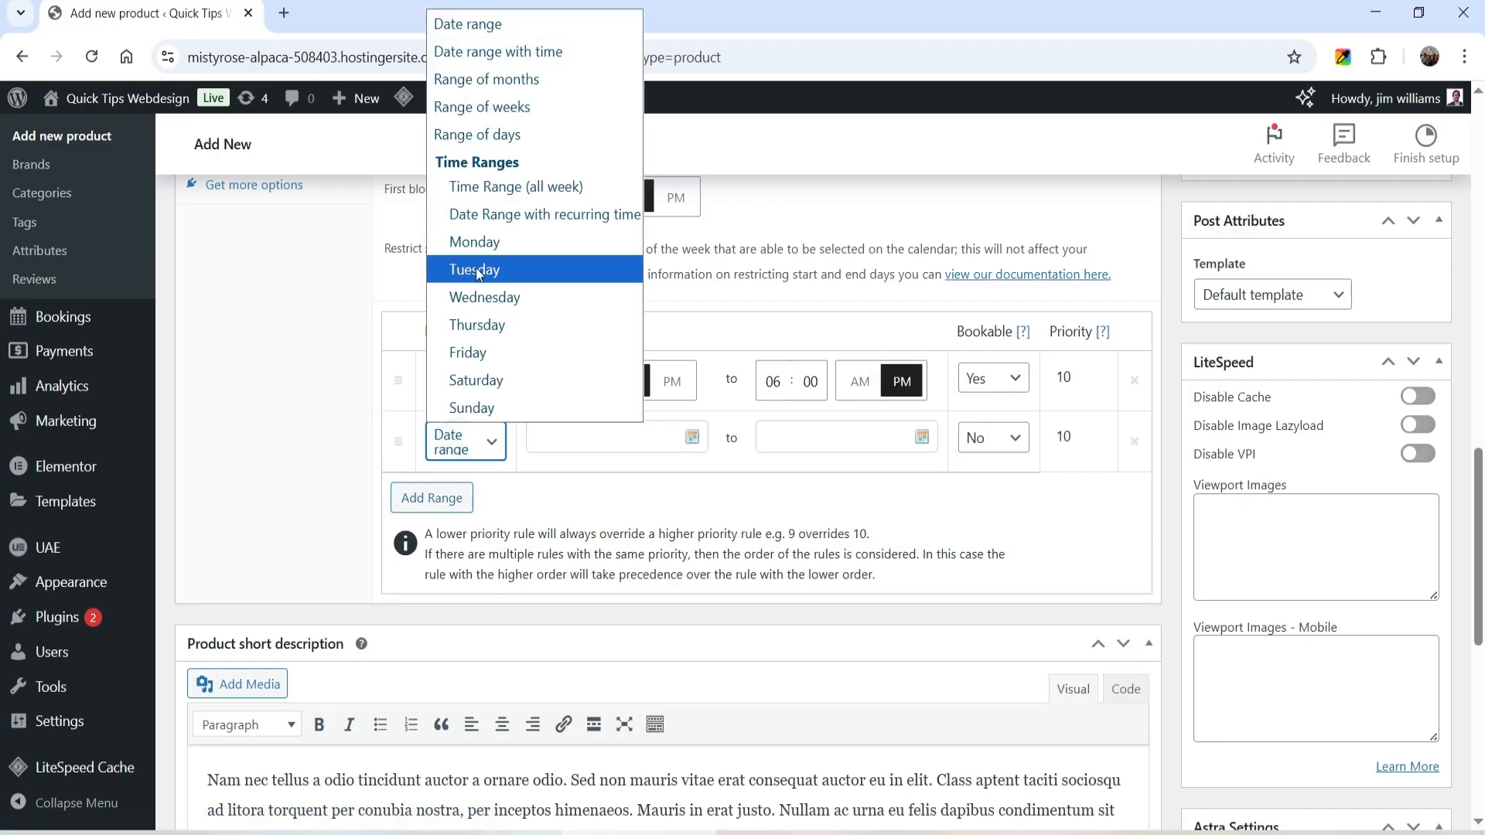
pyautogui.click(475, 267)
pyautogui.click(542, 439)
pyautogui.write('9')
pyautogui.click(776, 439)
pyautogui.write('6')
pyautogui.click(902, 442)
pyautogui.click(981, 440)
pyautogui.click(995, 489)
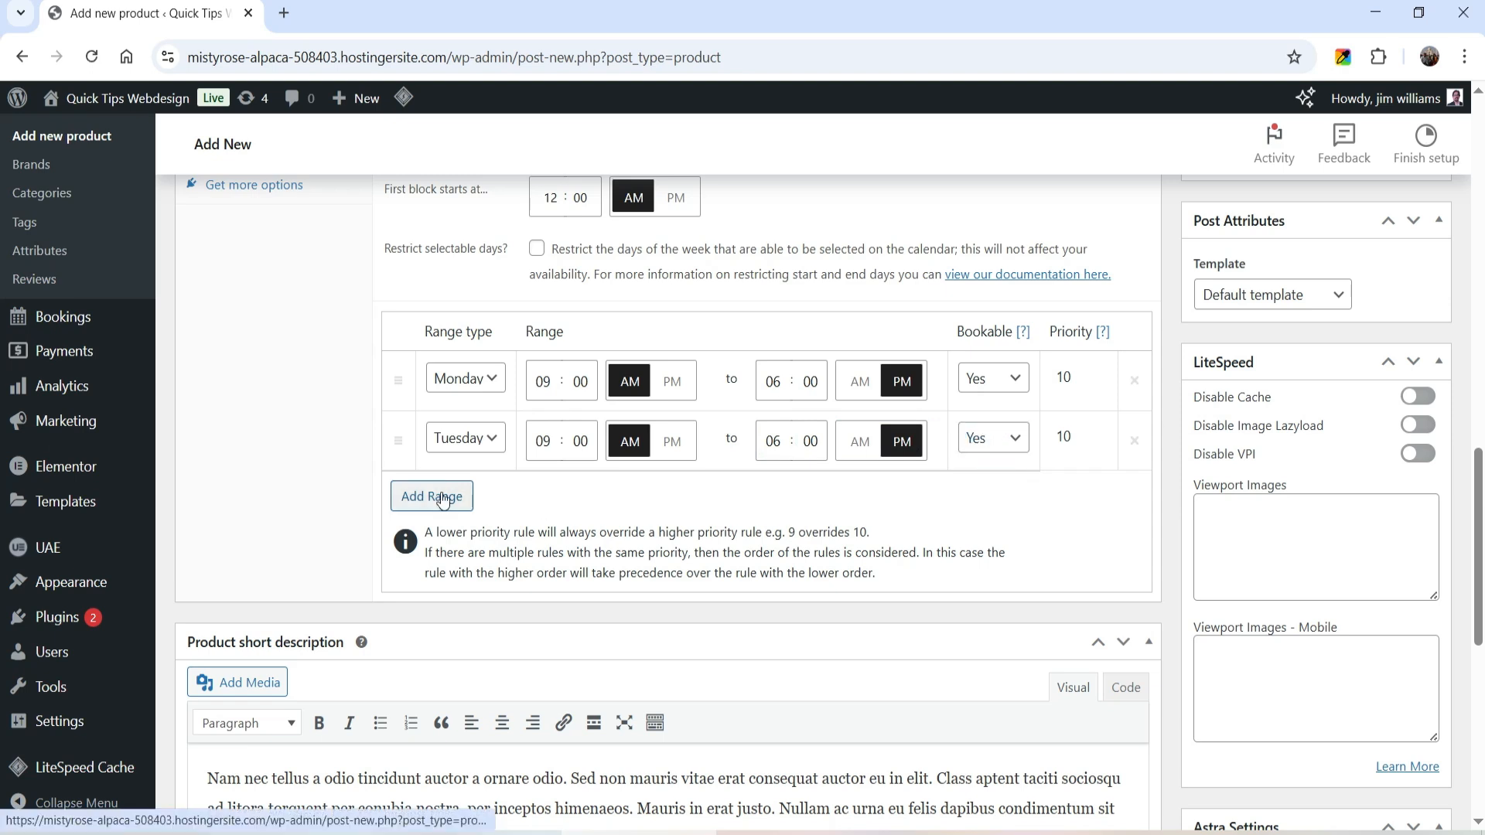
# Add a Wednesday availability range from 09:00 AM to 06:00 PM and make it bookable
pyautogui.click(432, 497)
pyautogui.click(466, 510)
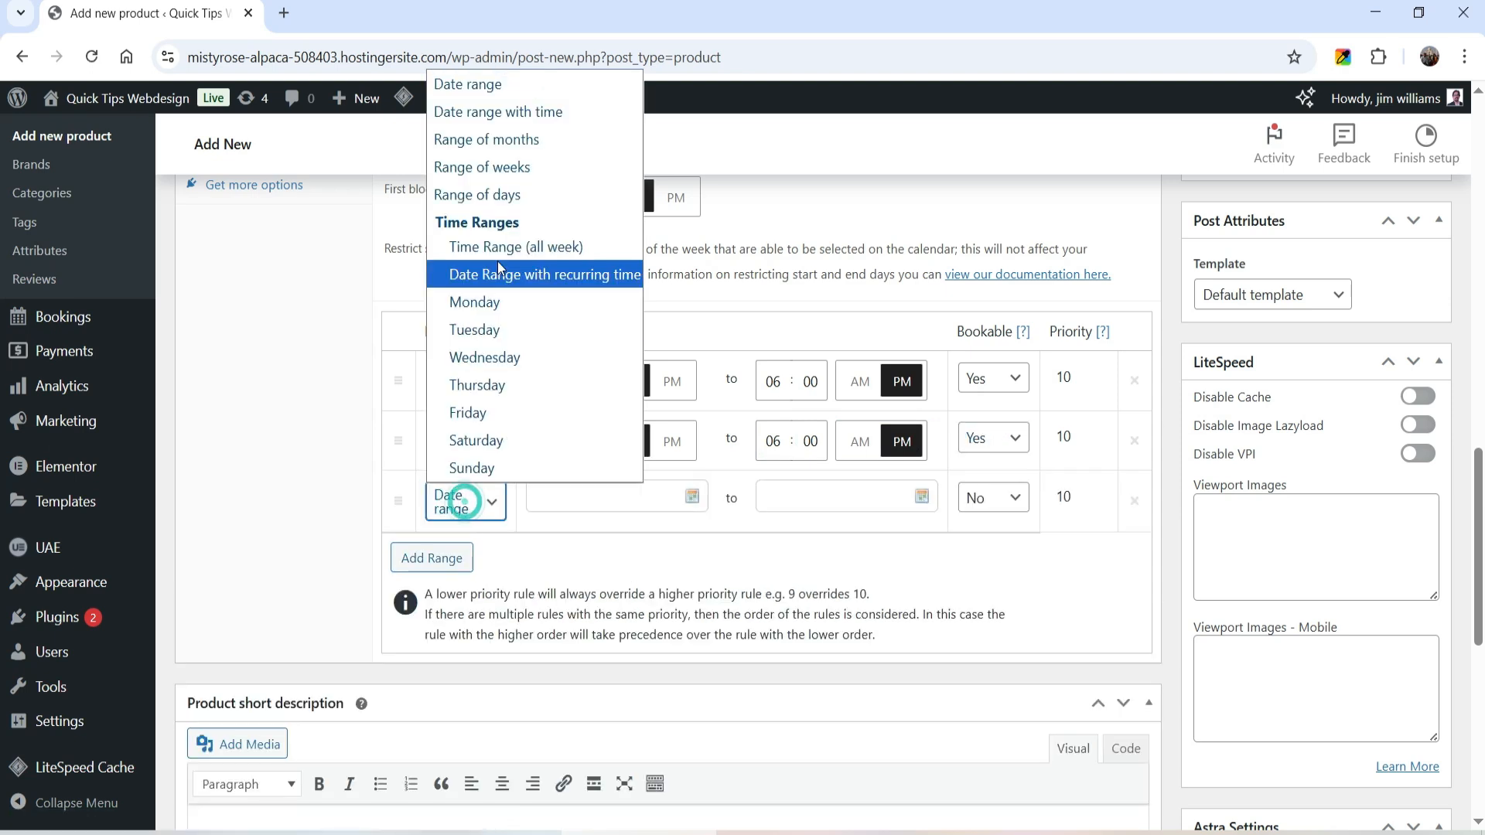
pyautogui.click(520, 358)
pyautogui.doubleClick(543, 502)
pyautogui.write('9')
pyautogui.doubleClick(774, 503)
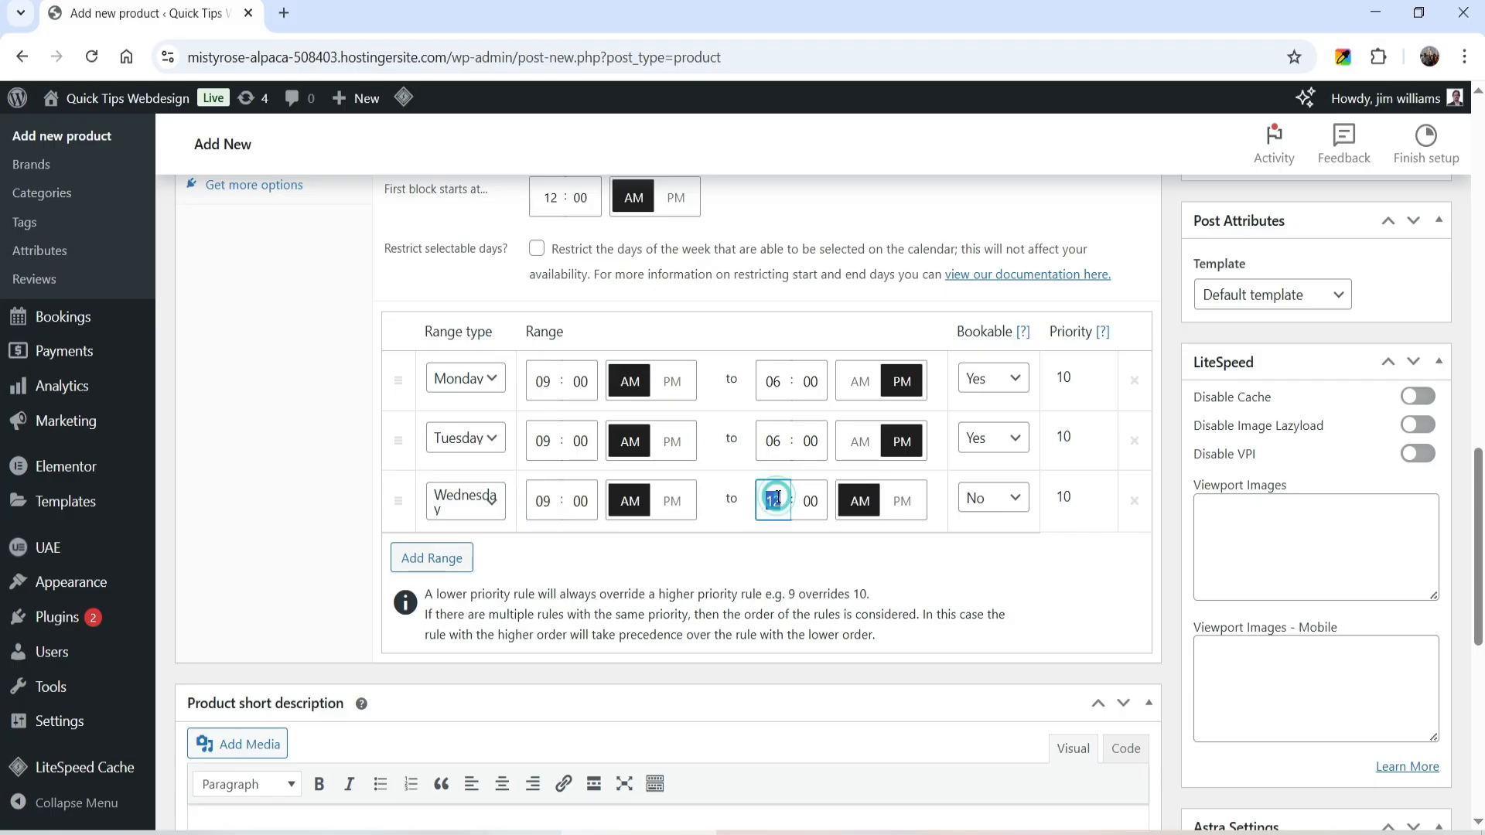
pyautogui.write('6')
pyautogui.click(902, 502)
pyautogui.click(986, 499)
pyautogui.click(986, 547)
# Add a Thursday availability range from 09:00 AM to 06:00 PM and make it bookable
pyautogui.click(449, 558)
pyautogui.click(505, 457)
pyautogui.doubleClick(544, 562)
pyautogui.write('9')
pyautogui.doubleClick(774, 562)
pyautogui.write('6')
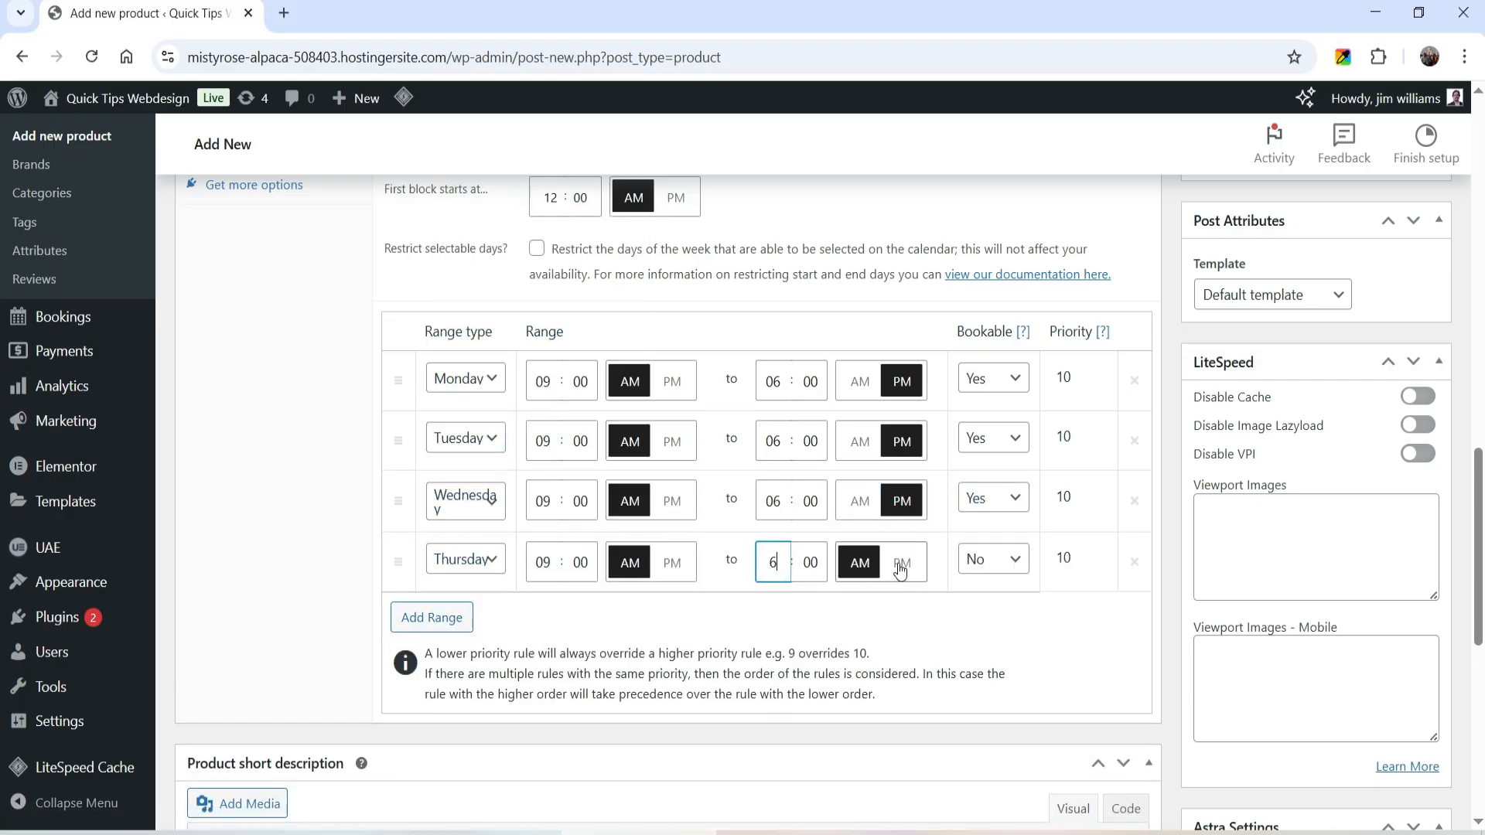
pyautogui.click(901, 564)
pyautogui.click(988, 560)
pyautogui.click(985, 609)
# Define the fifth availability range as Friday from 09:00 AM to 06:00 PM and make it bookable
pyautogui.doubleClick(544, 622)
pyautogui.write('9')
pyautogui.doubleClick(774, 623)
pyautogui.write('6')
pyautogui.click(902, 623)
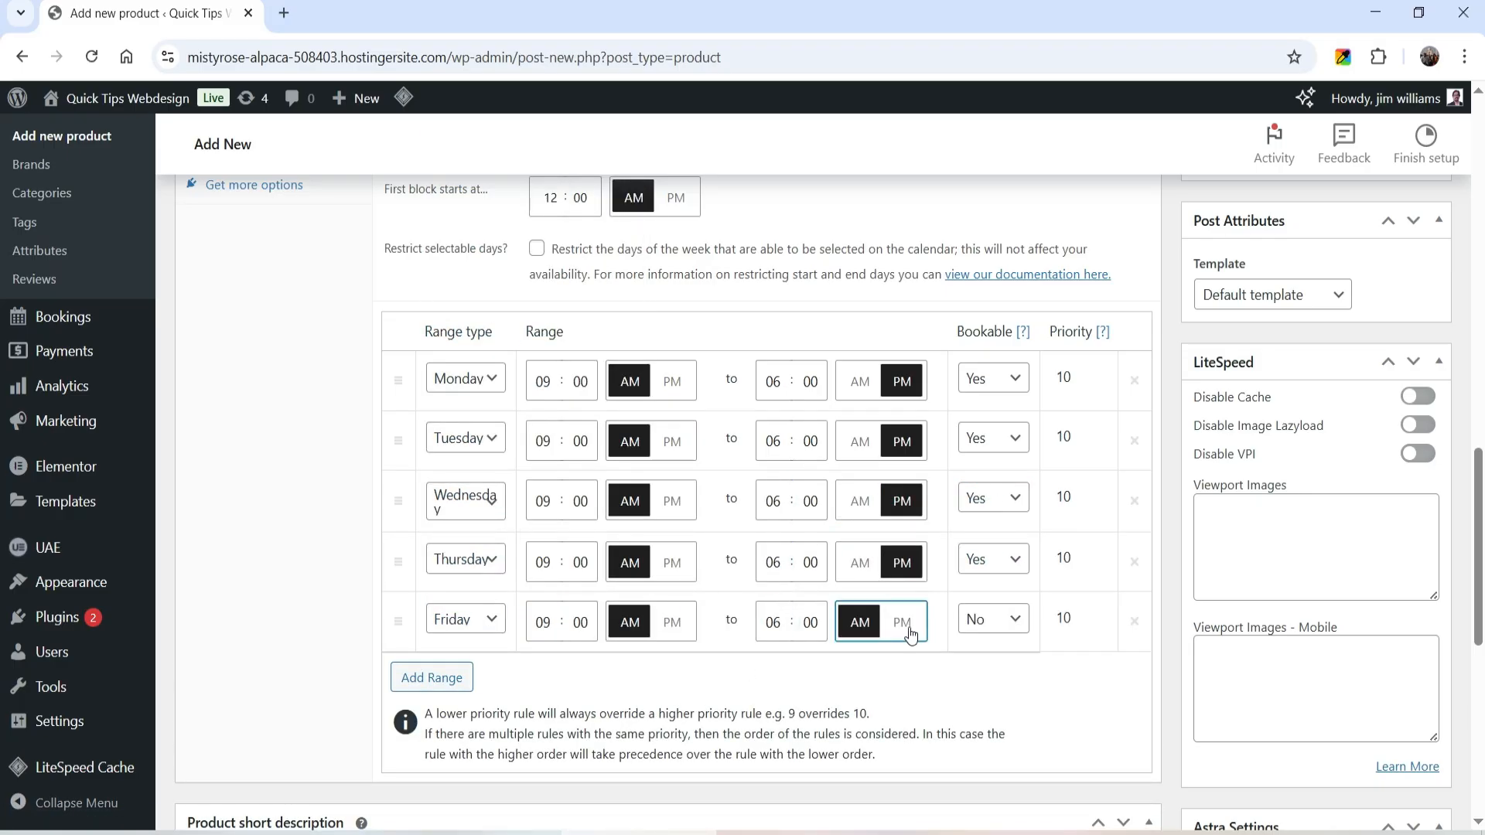
pyautogui.click(993, 619)
pyautogui.click(985, 669)
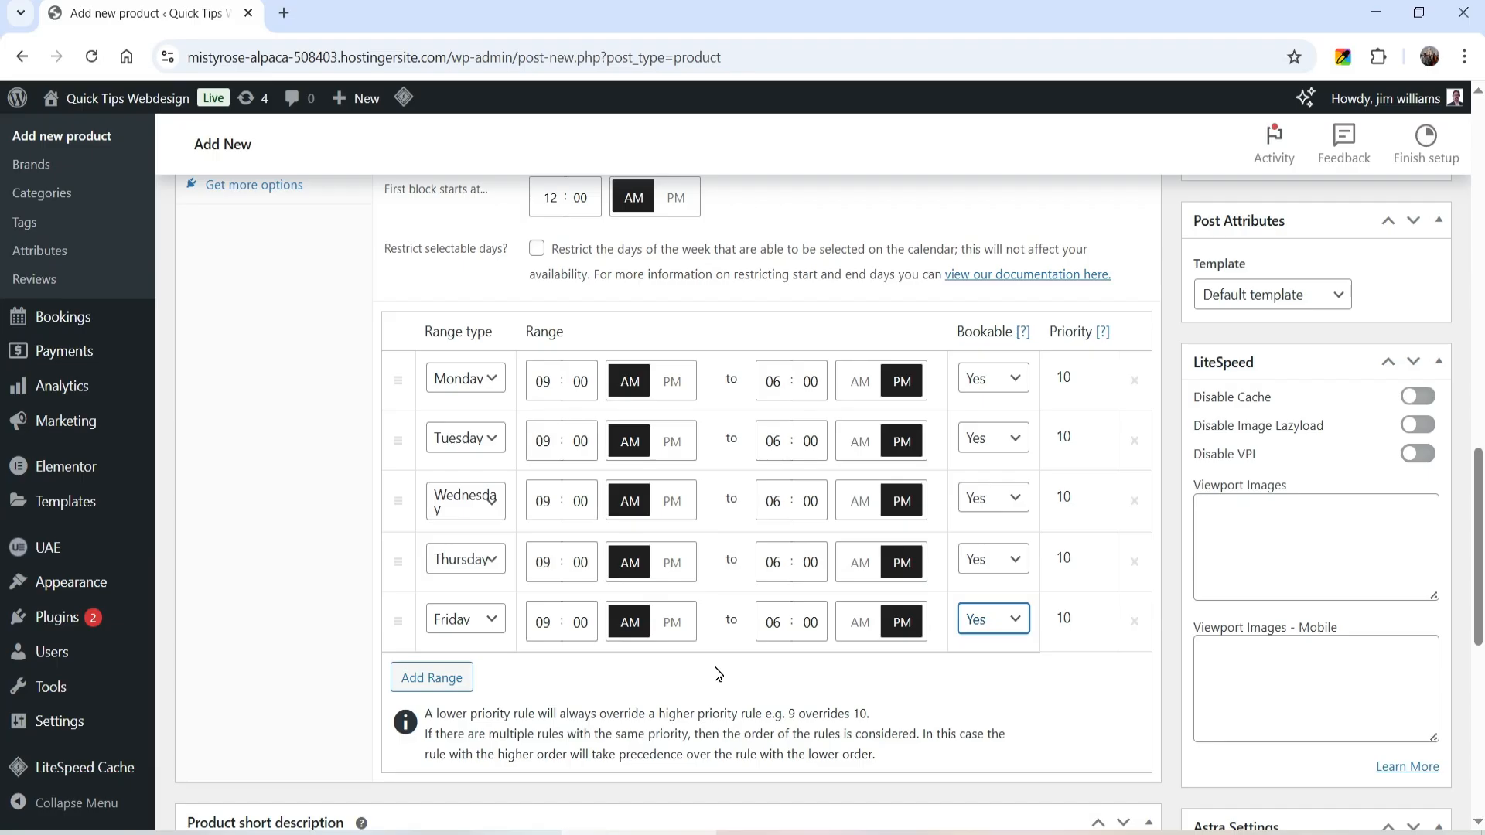
# Set the booking's first block to start at 09:00 AM
pyautogui.scroll(1, 718, 674)
pyautogui.doubleClick(550, 300)
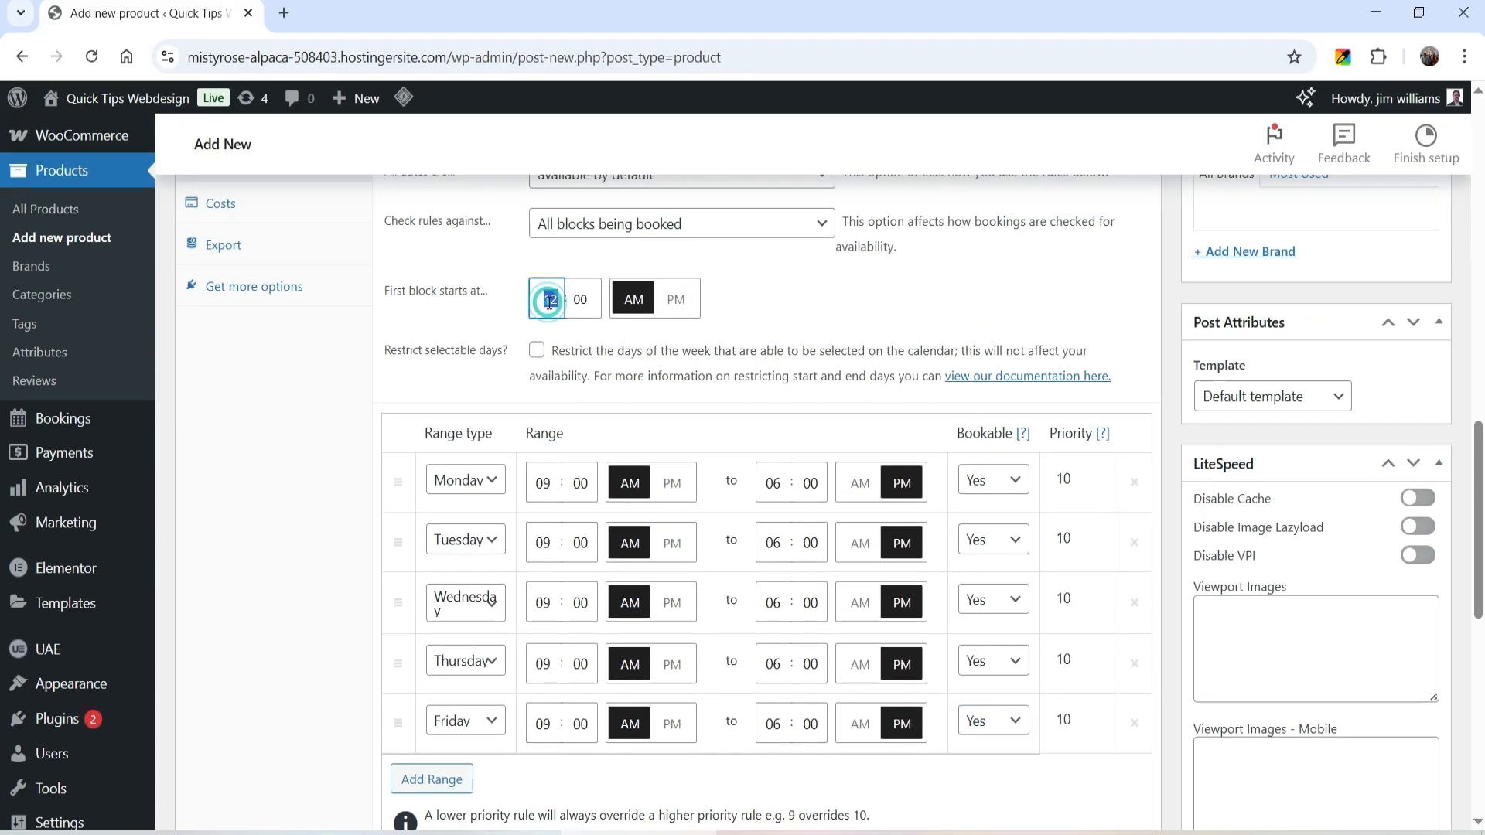
pyautogui.write('9')
pyautogui.click(620, 361)
pyautogui.scroll(2, 689, 365)
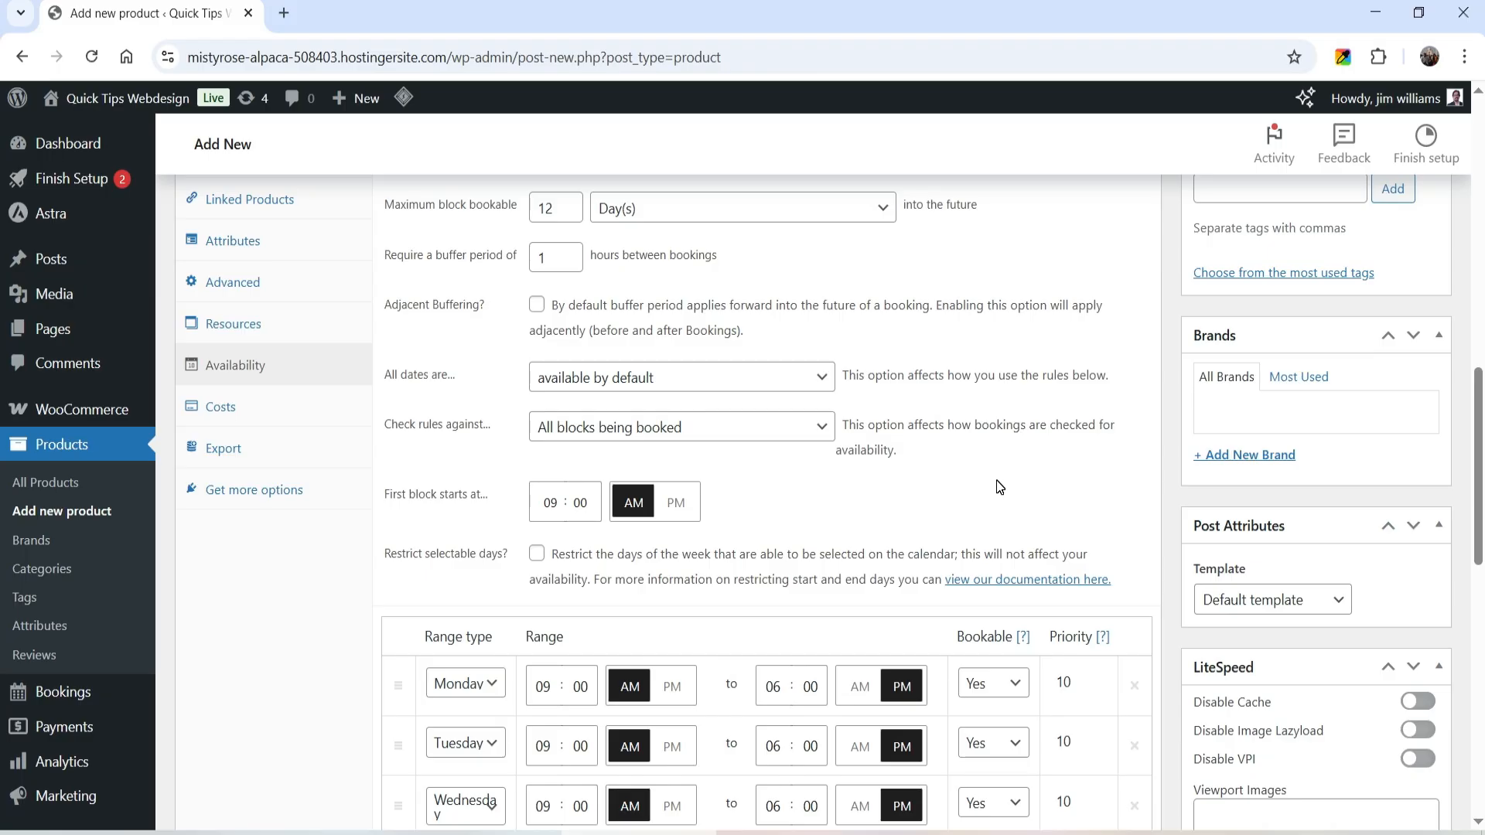
pyautogui.scroll(-3, 1000, 487)
pyautogui.scroll(4, 1054, 520)
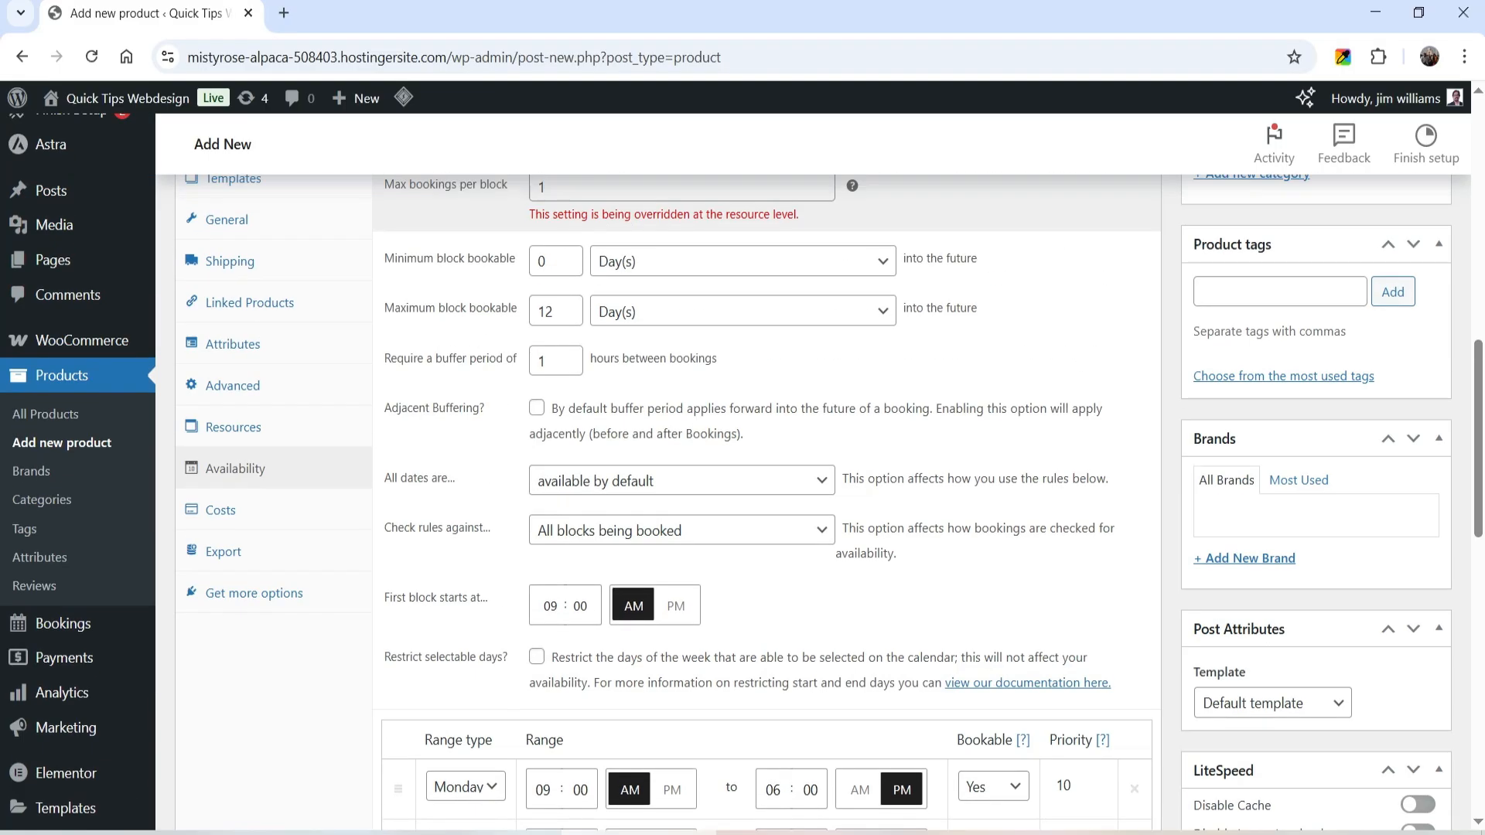
# Upload yoga.jpg from the computer and set it as the product image
pyautogui.scroll(7, 1221, 379)
pyautogui.click(1234, 419)
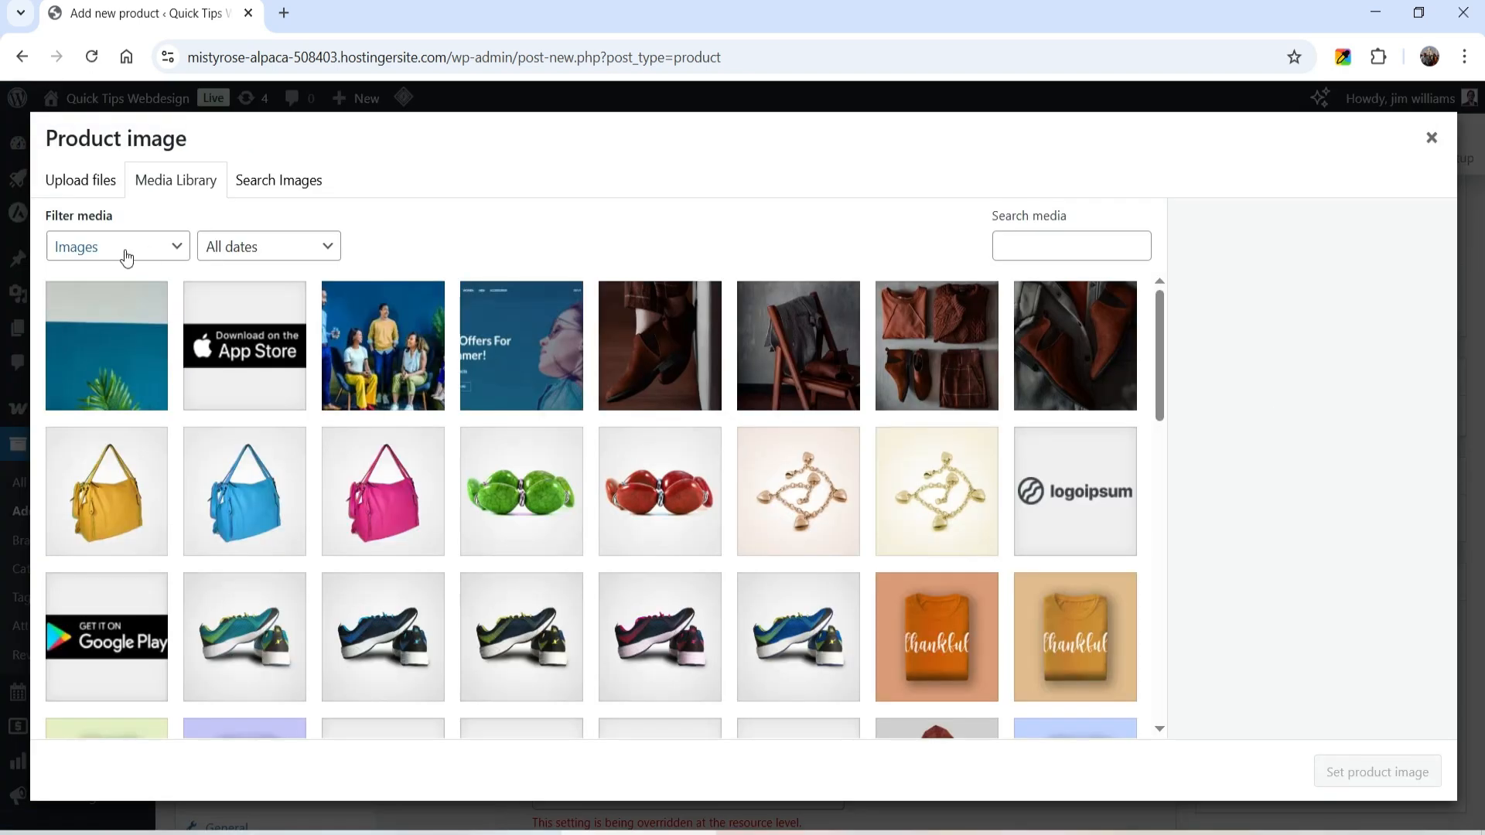
pyautogui.click(81, 179)
pyautogui.click(754, 472)
pyautogui.doubleClick(926, 387)
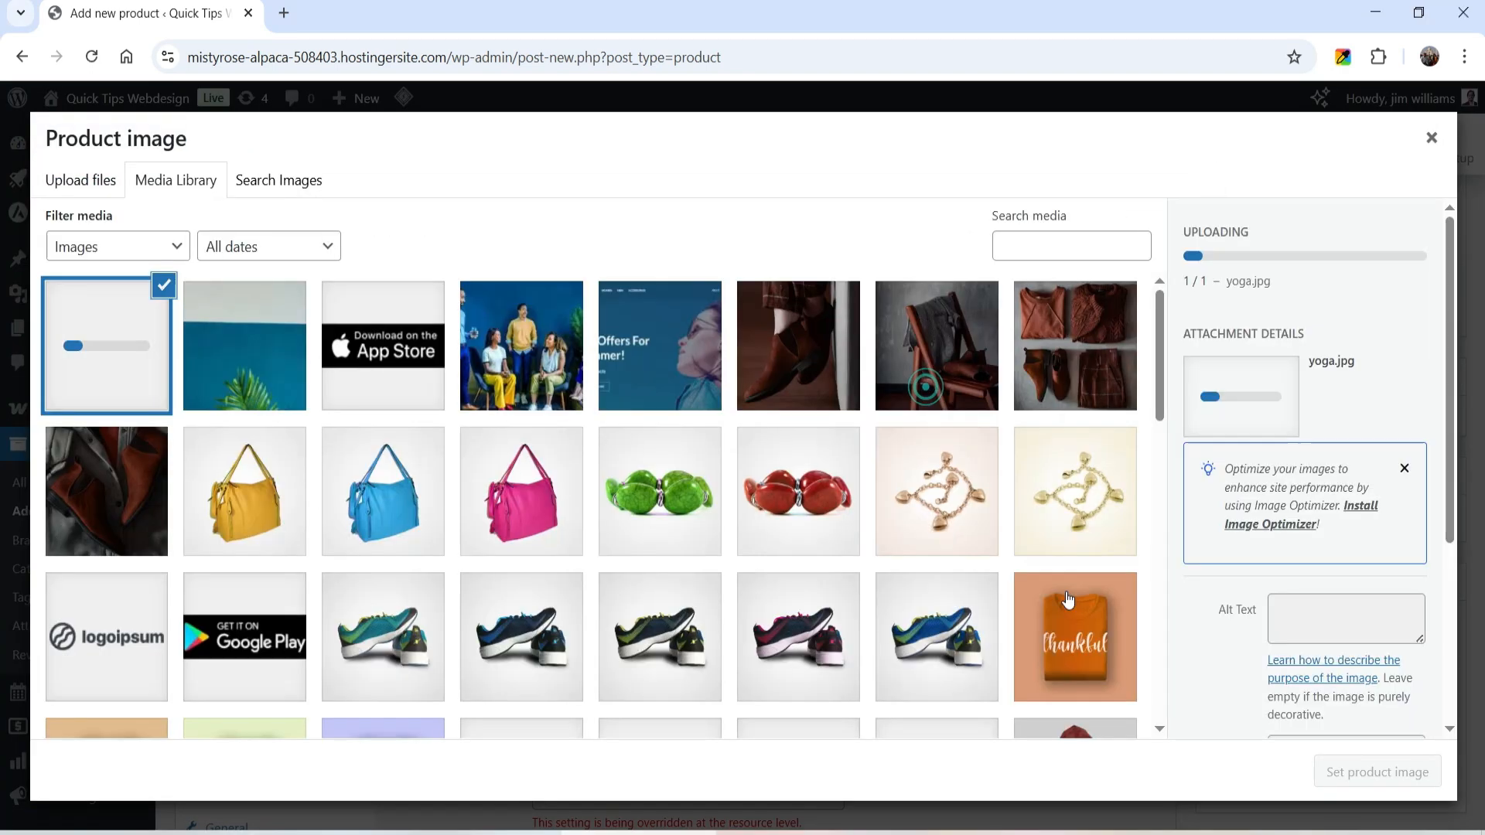
# Create a new product category named Booking and assign it to the product
pyautogui.scroll(-8, 1371, 769)
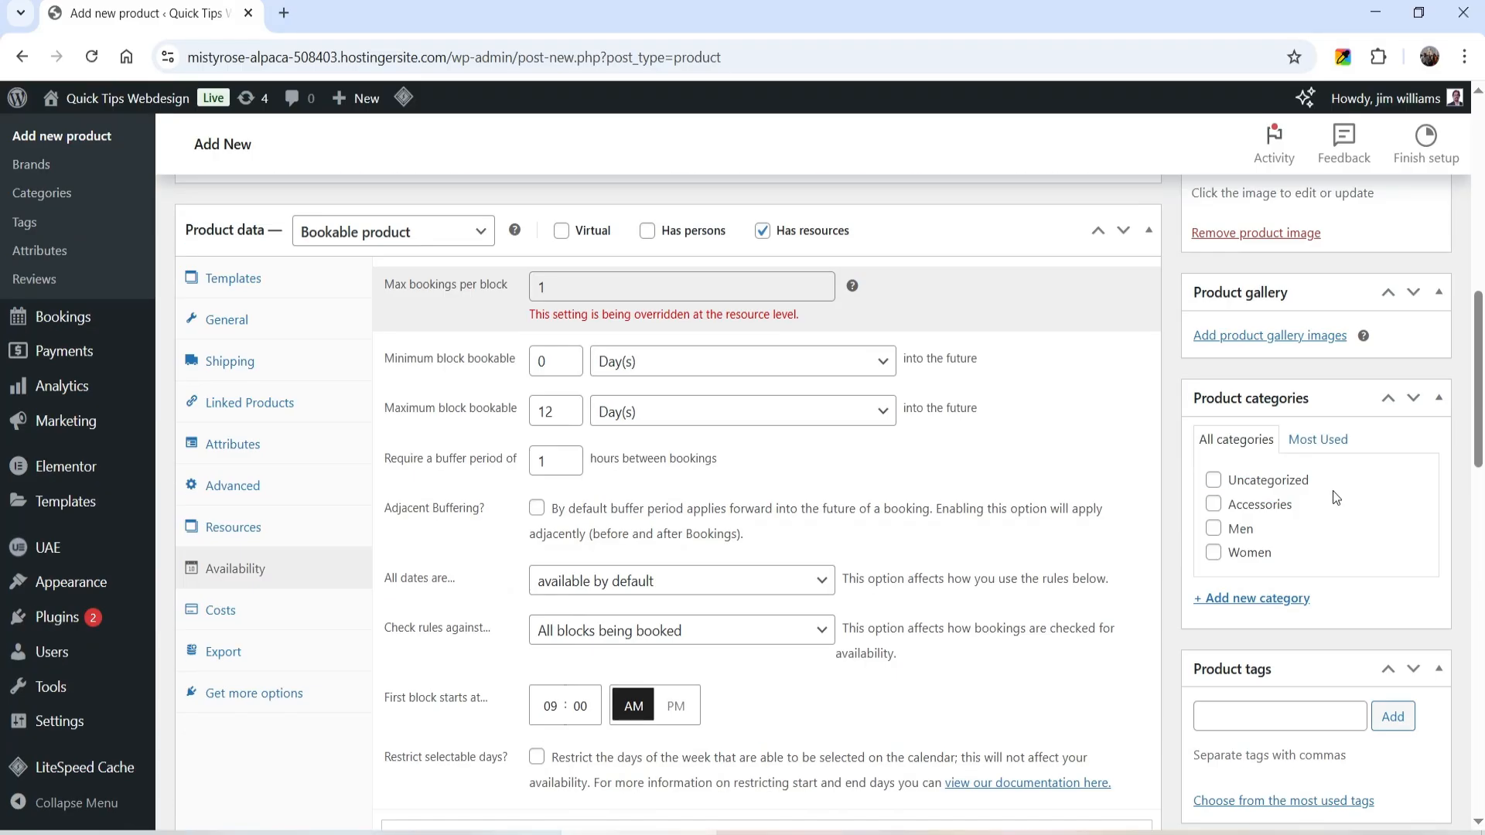
pyautogui.click(1245, 499)
pyautogui.write('Booking')
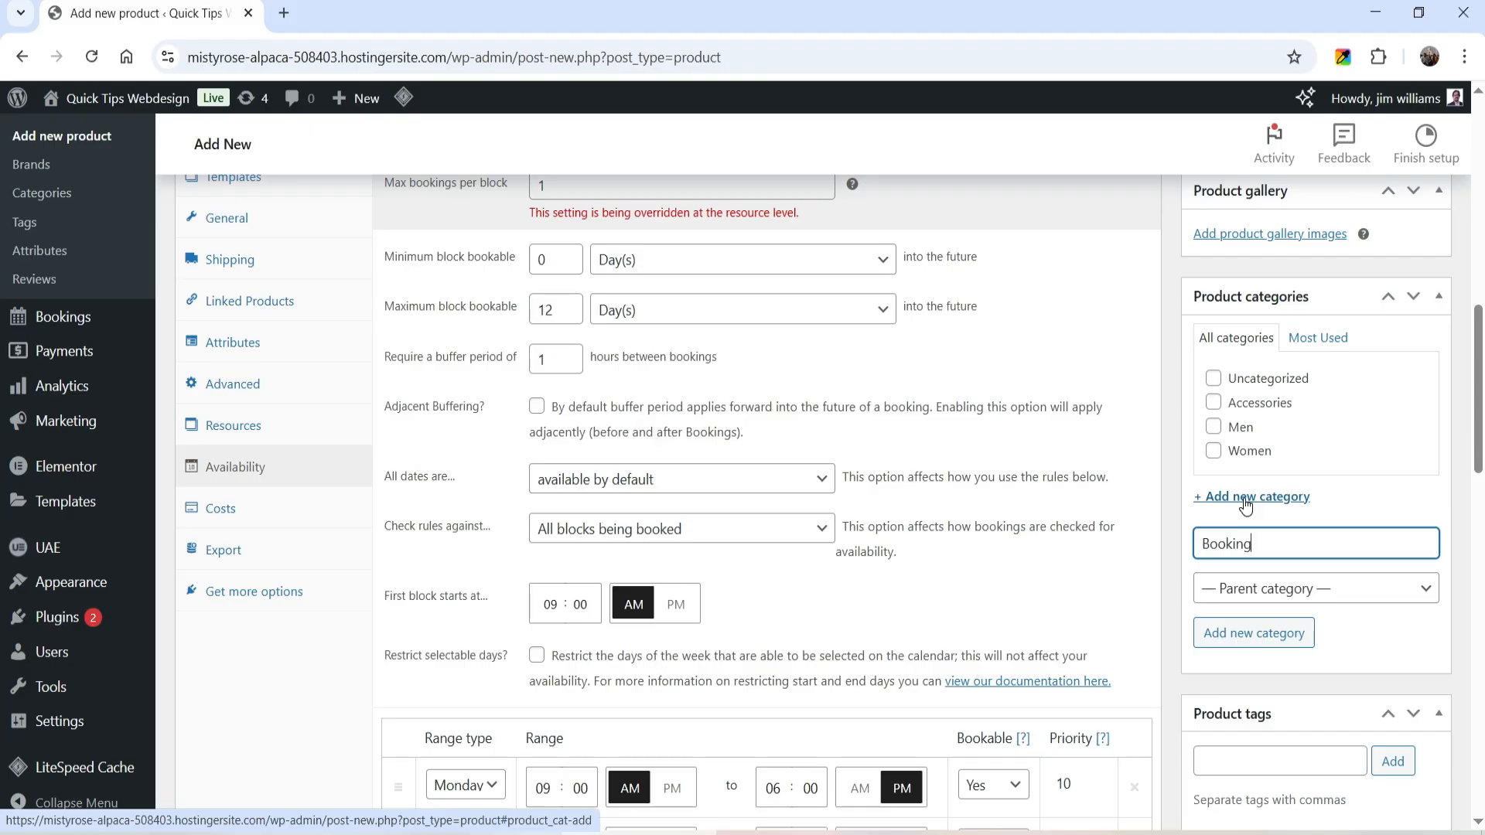
pyautogui.press('Return')
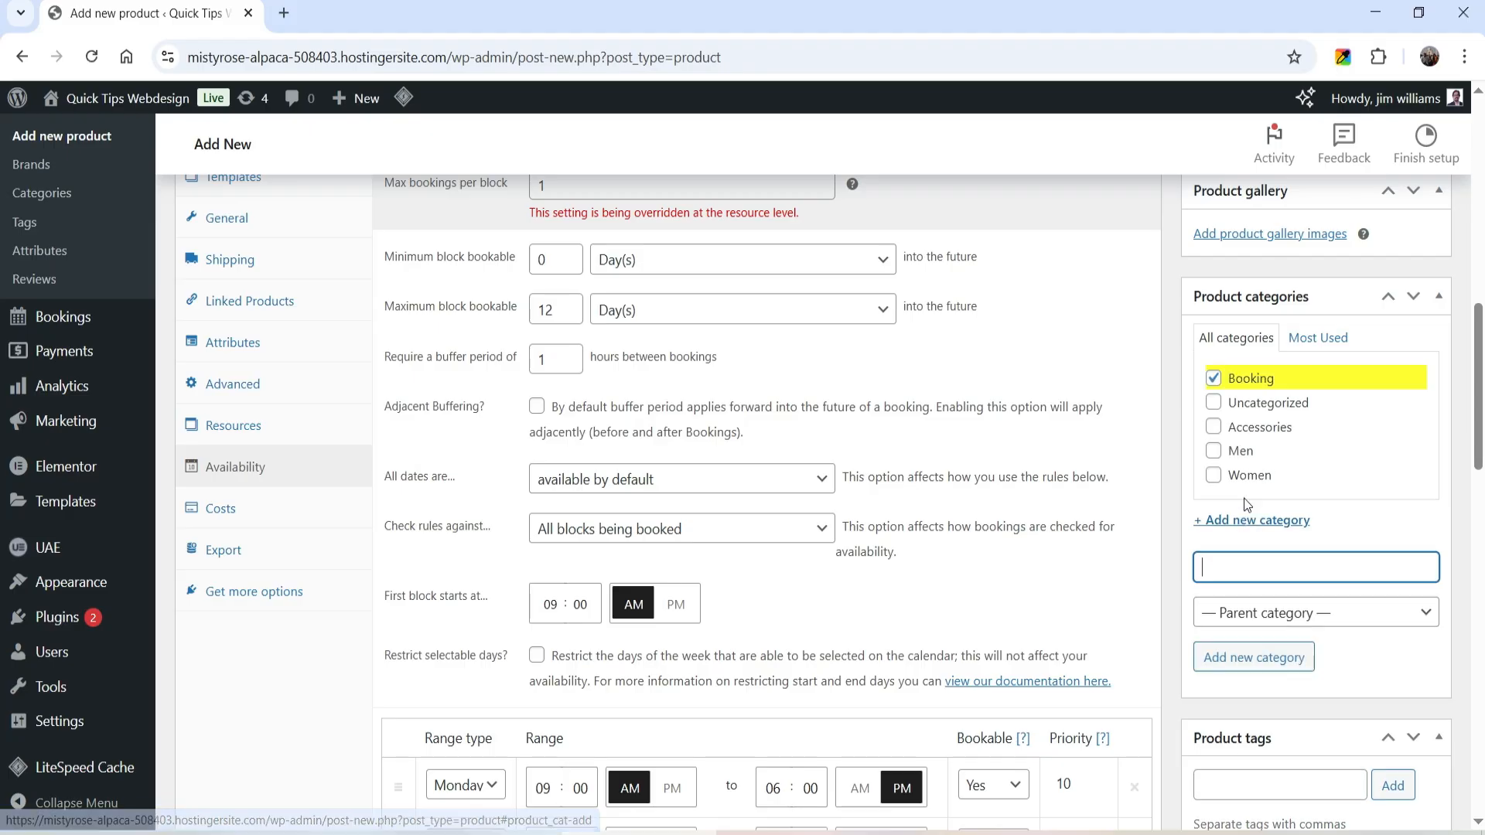
# Publish the Yoga Classes product and open its permalink in a new browser tab
pyautogui.scroll(8, 1254, 499)
pyautogui.click(1408, 415)
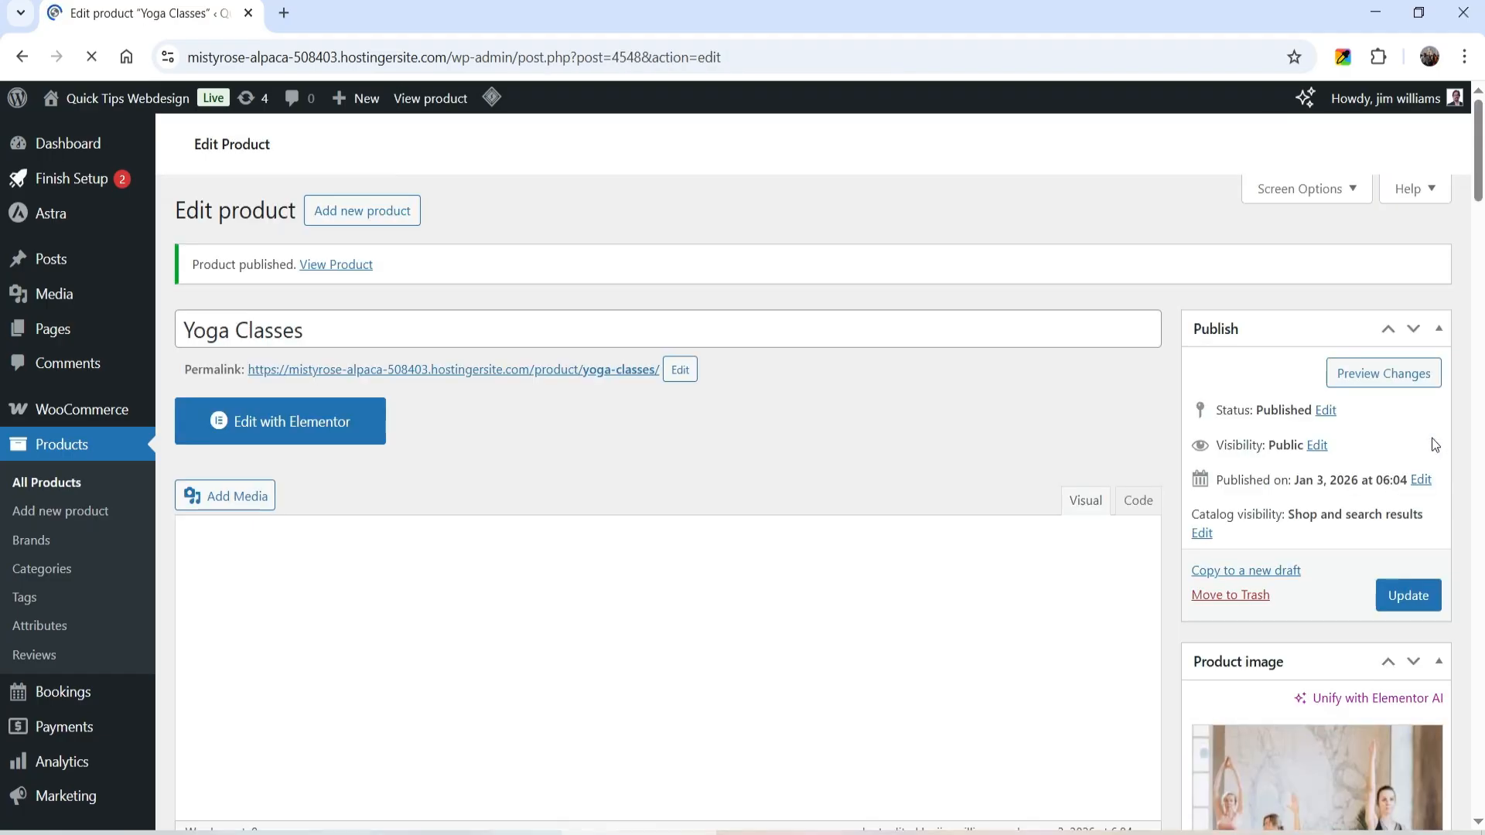
pyautogui.rightClick(616, 523)
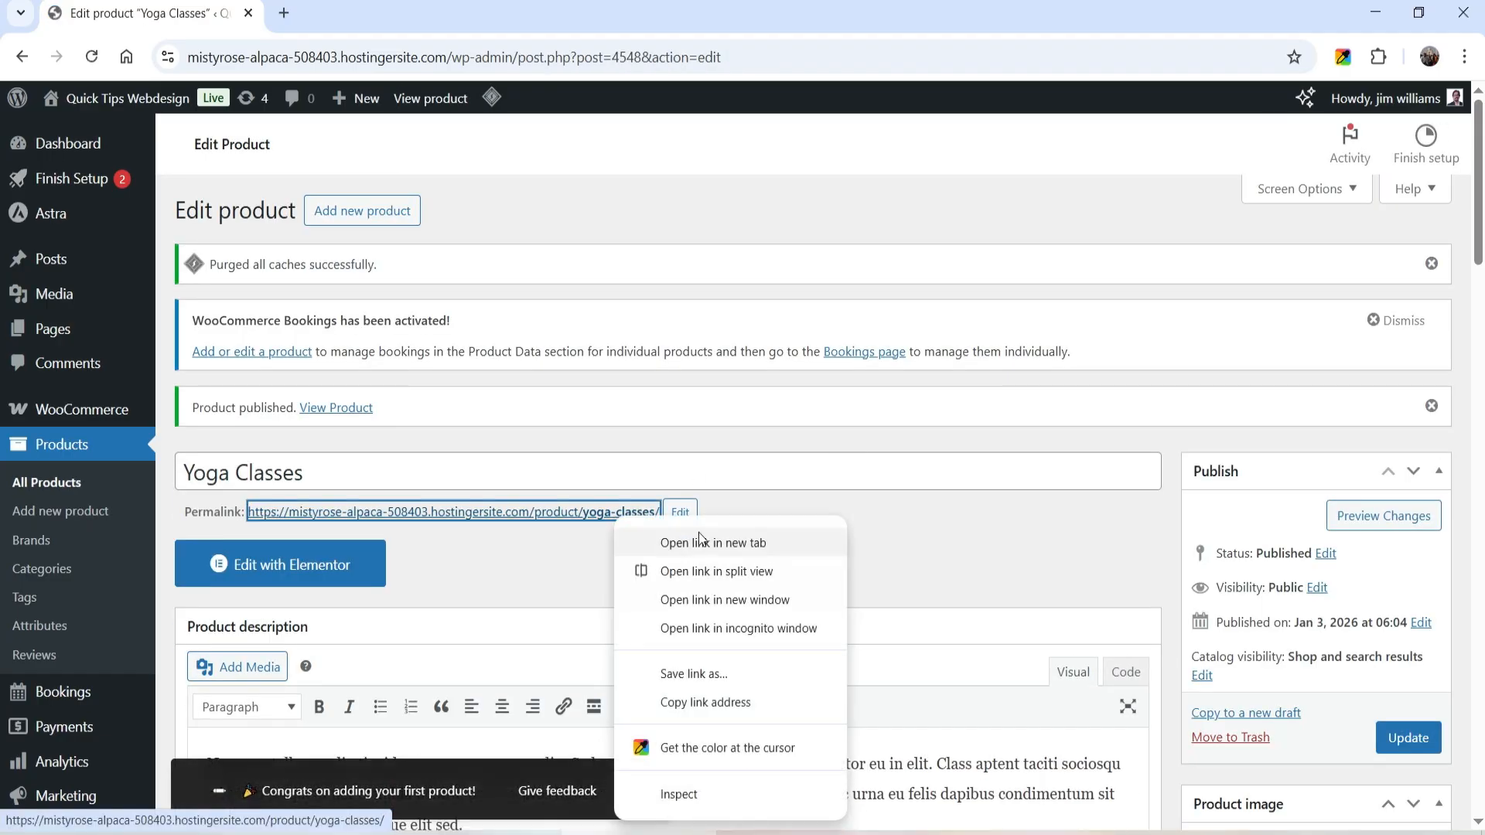
pyautogui.click(704, 540)
pyautogui.click(343, 14)
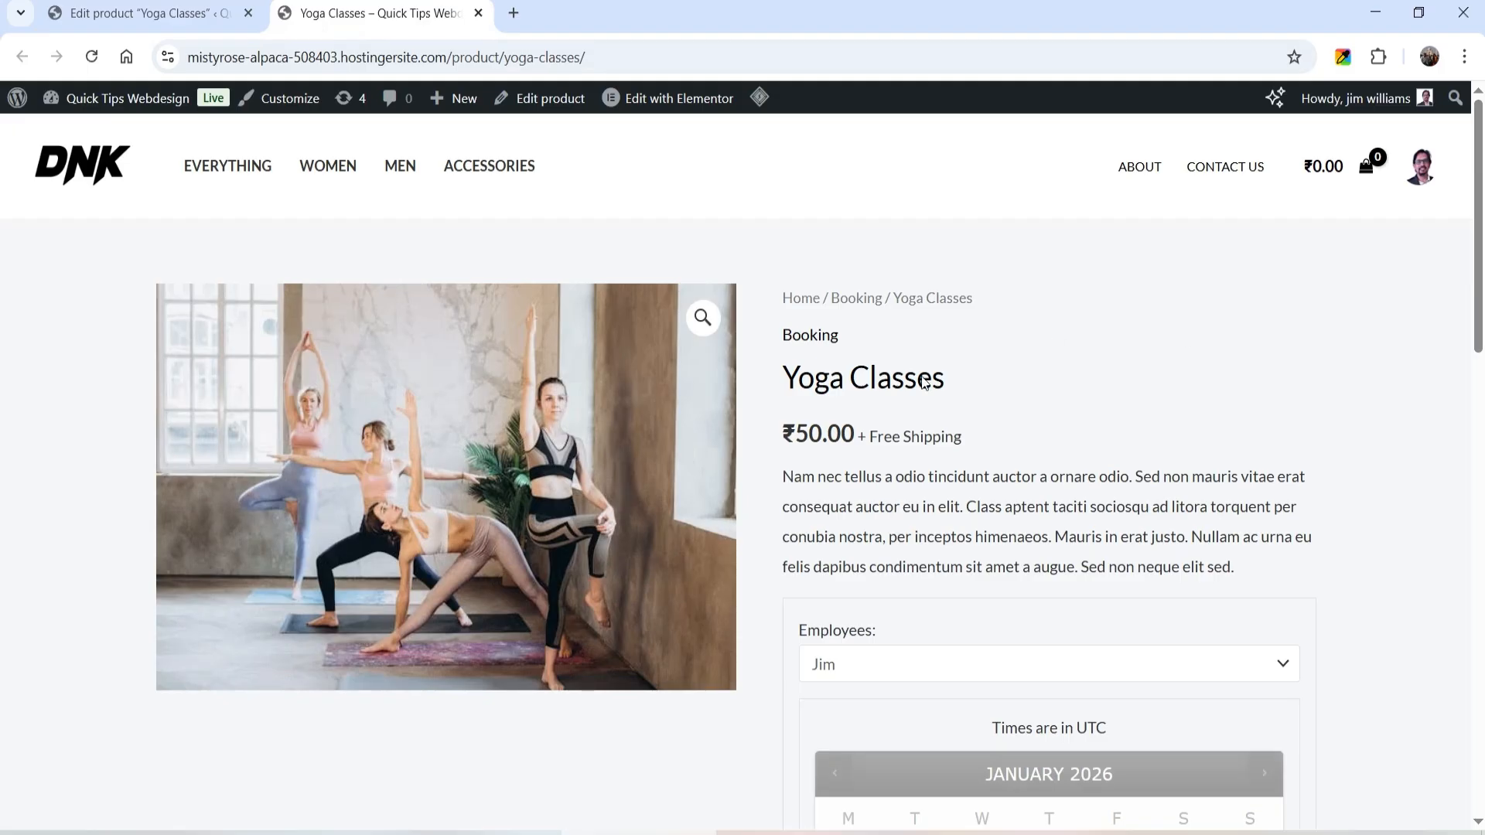
# Examine the price and the employee choices on the live Yoga Classes page, keeping the first employee selected
pyautogui.doubleClick(816, 440)
pyautogui.click(1000, 429)
pyautogui.scroll(-3, 1000, 464)
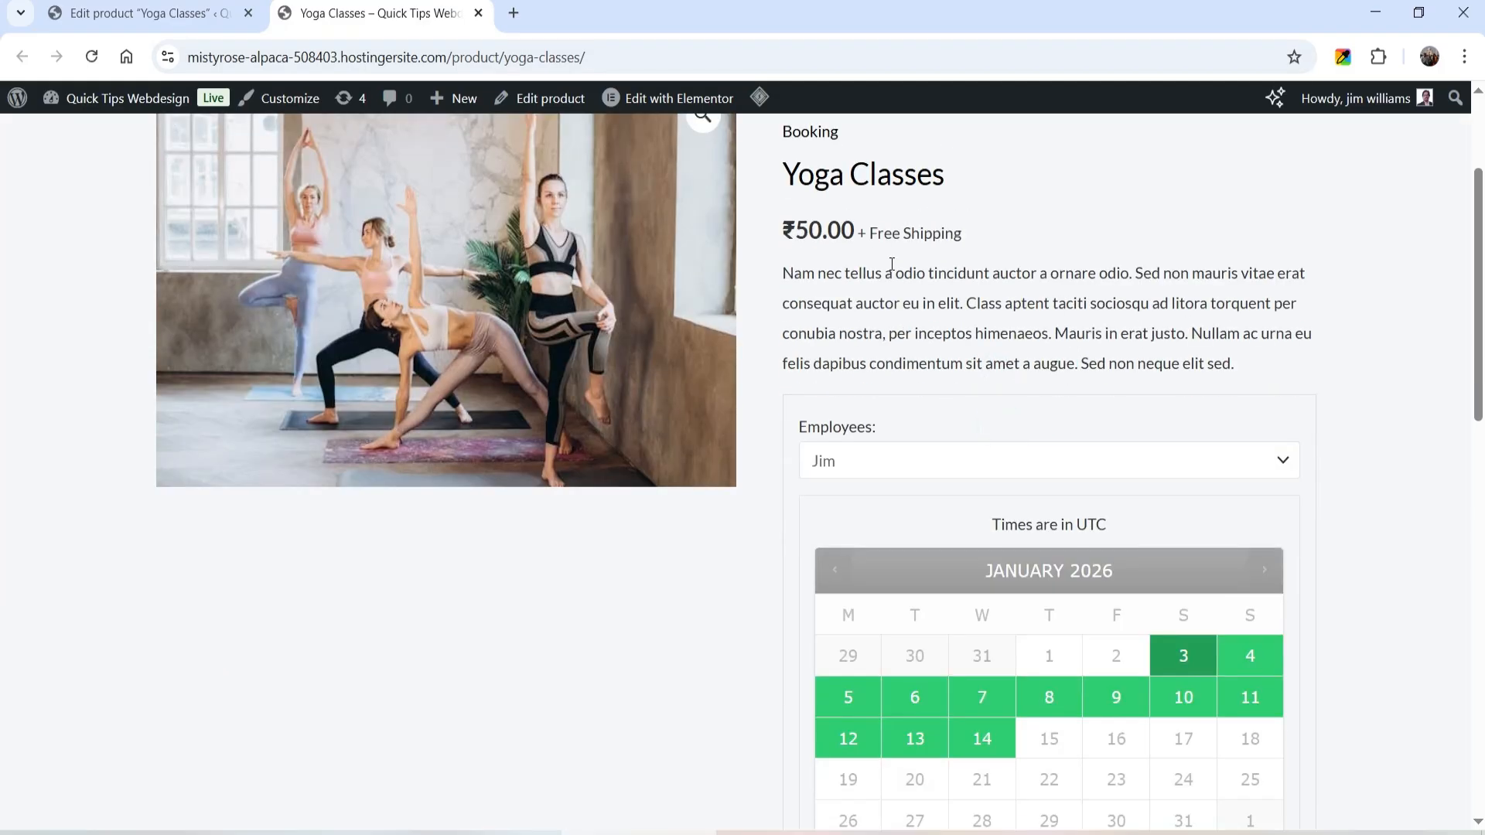
pyautogui.scroll(-3, 928, 263)
pyautogui.click(938, 256)
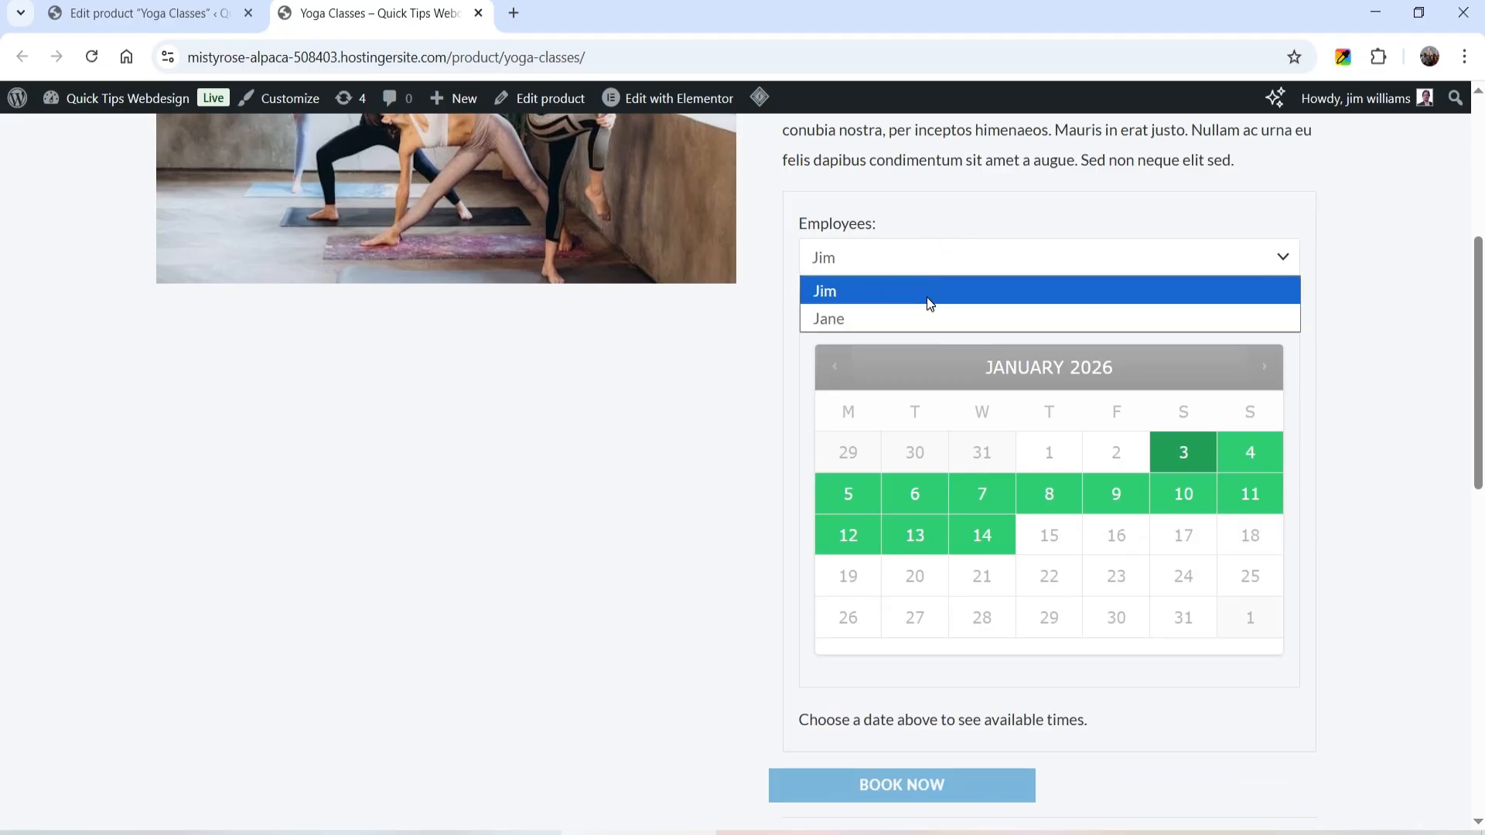
pyautogui.click(931, 317)
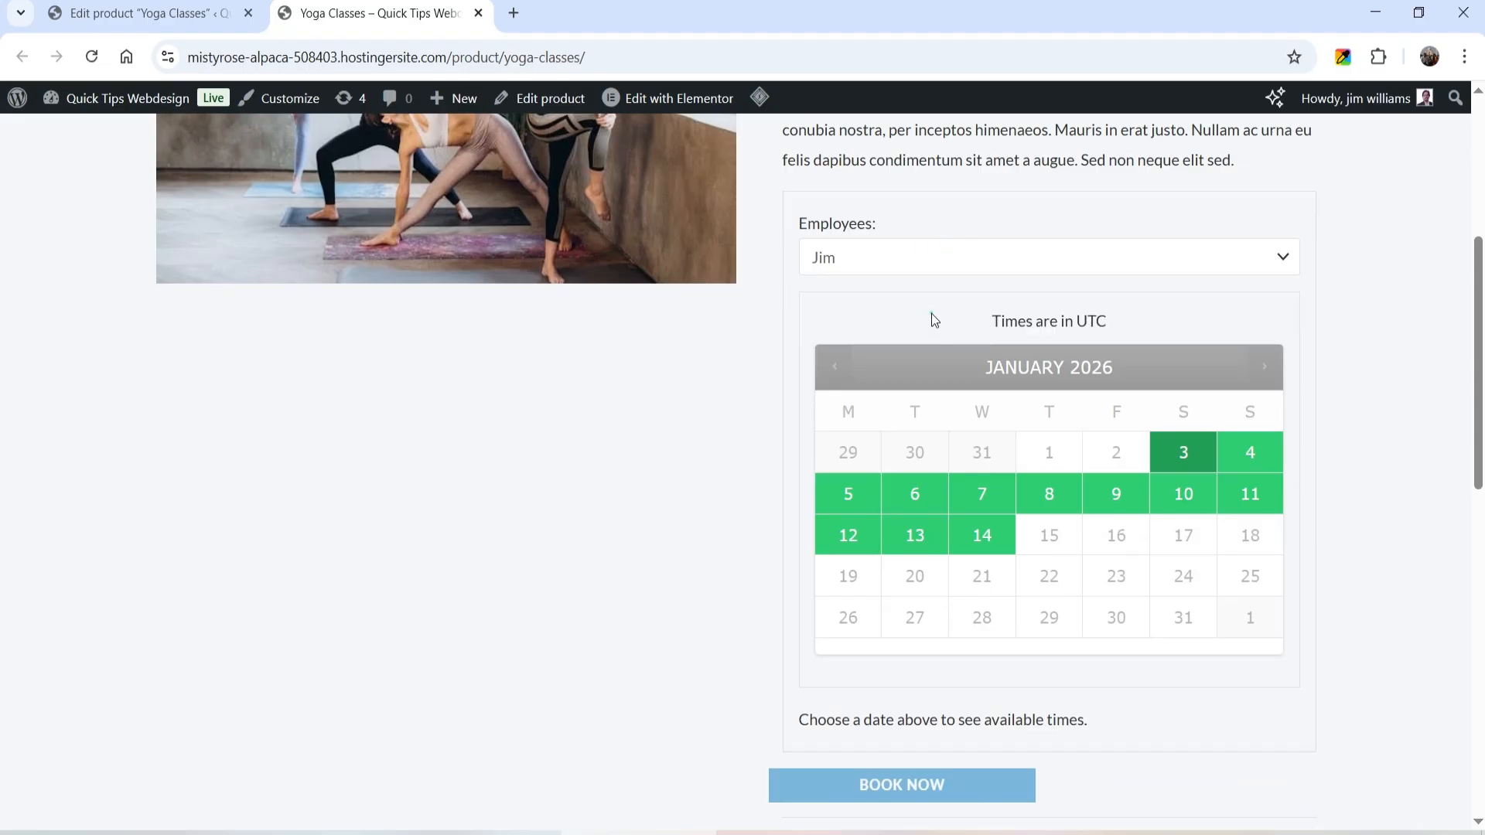
pyautogui.click(860, 265)
pyautogui.click(869, 292)
# Check the booking calendar's available times for the weekend dates January 3 and 4, 2026
pyautogui.scroll(-1, 1231, 363)
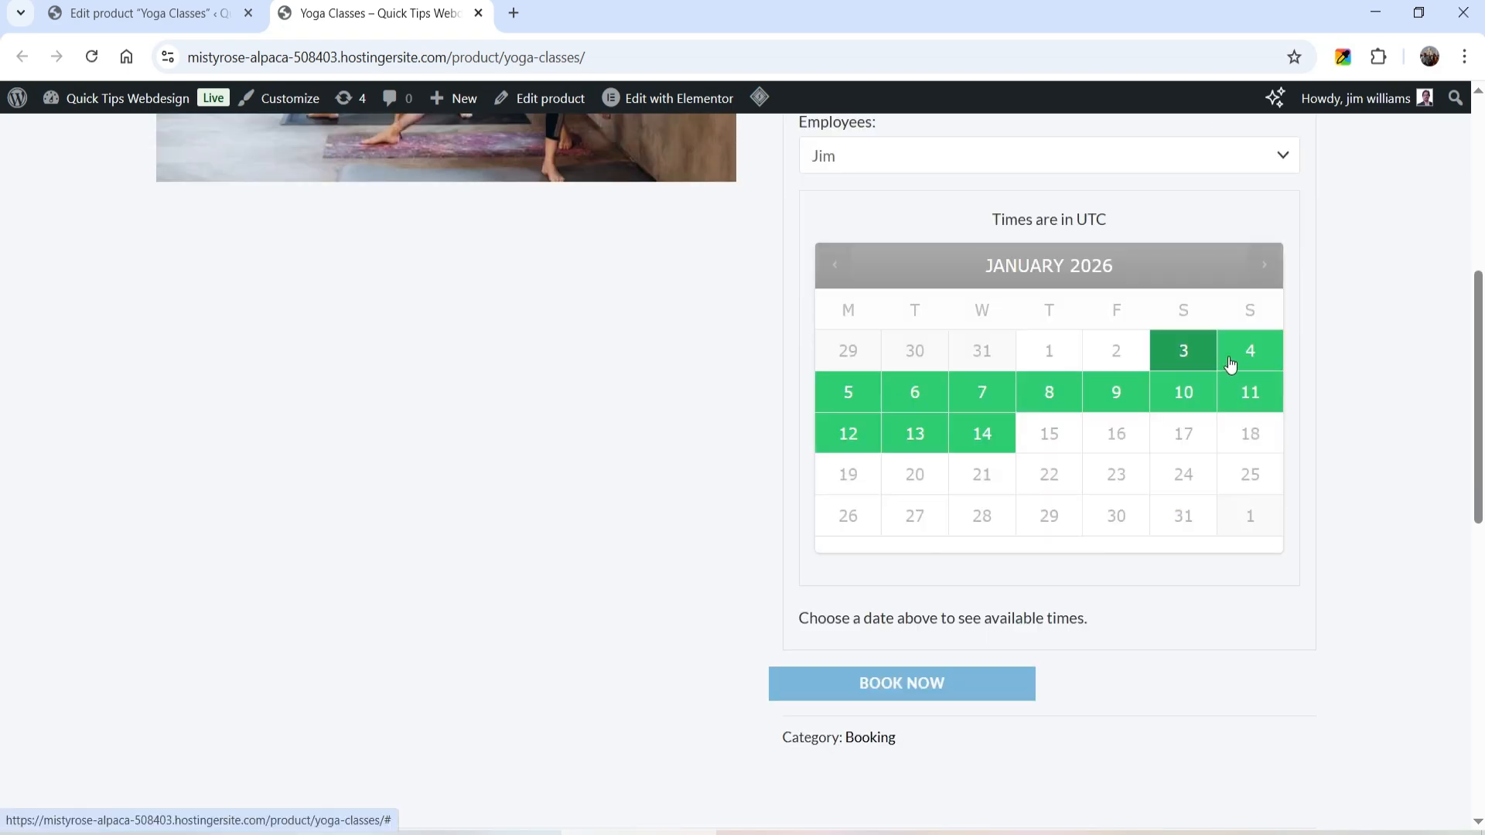
pyautogui.click(1196, 357)
pyautogui.click(1253, 358)
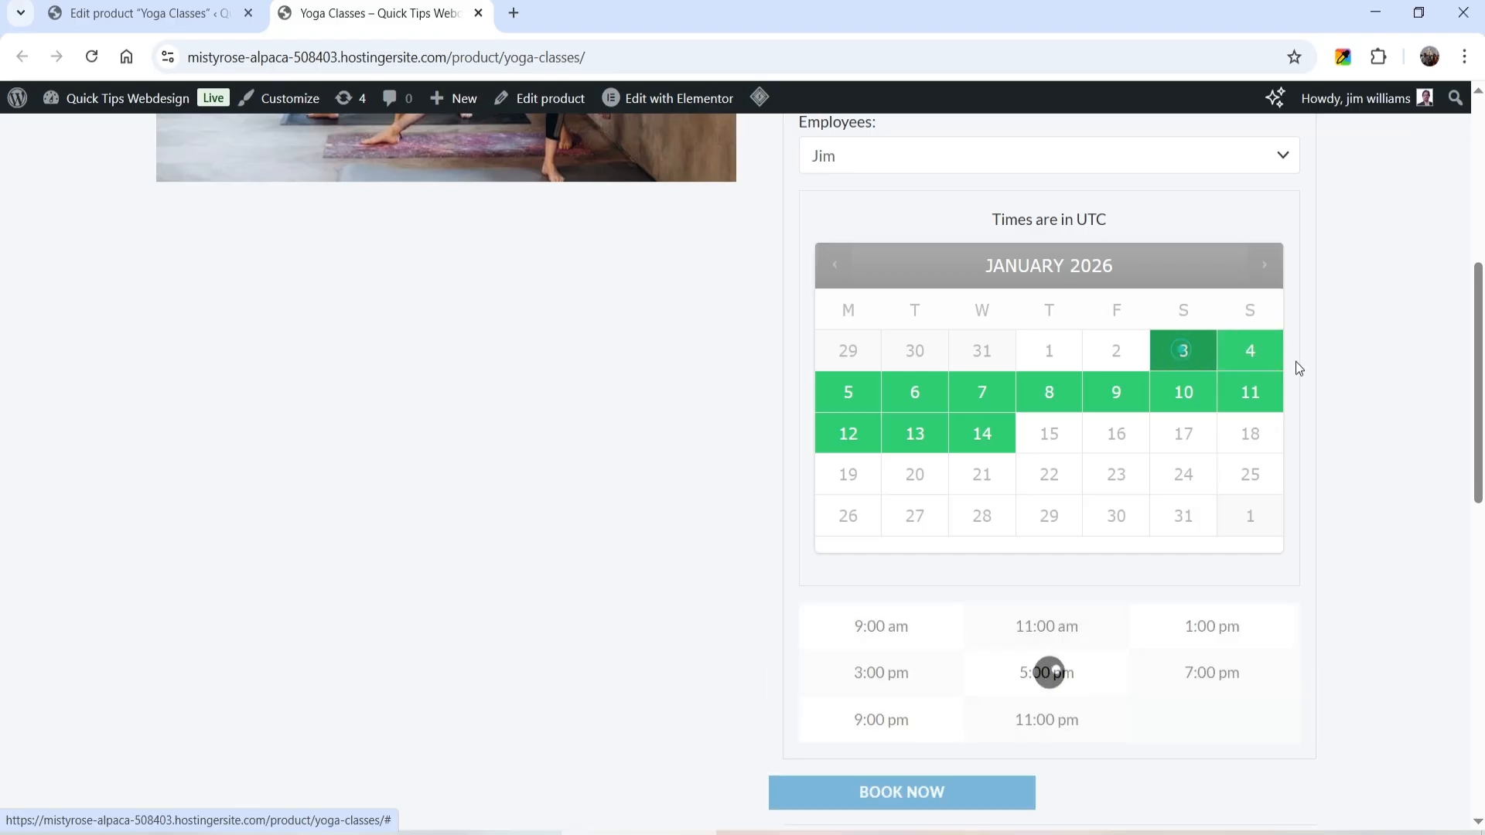
# Return to the Yoga Classes product editor and open the availability range rules
pyautogui.click(147, 14)
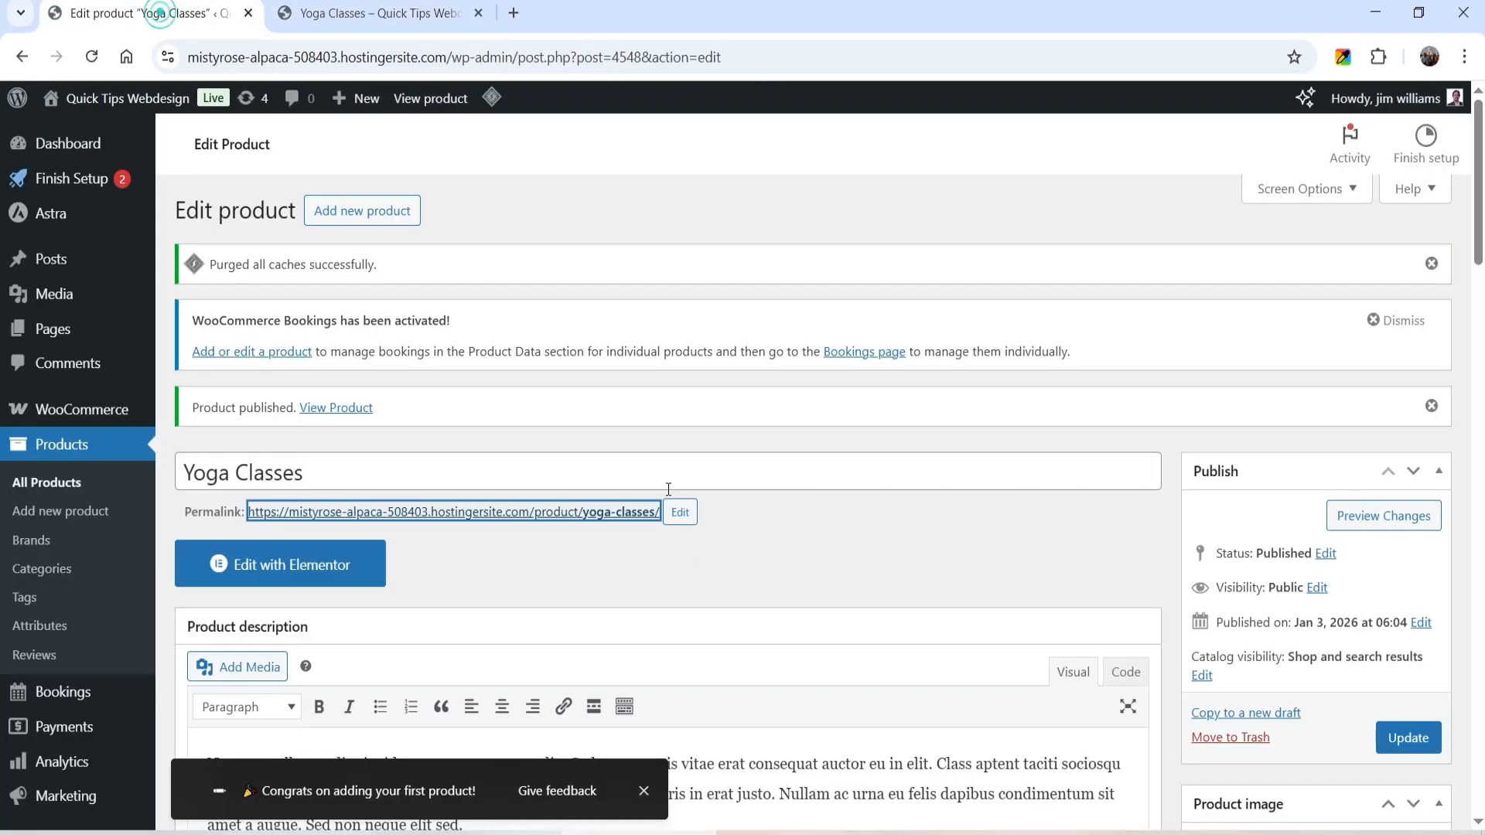
pyautogui.scroll(-10, 722, 476)
pyautogui.scroll(1, 707, 460)
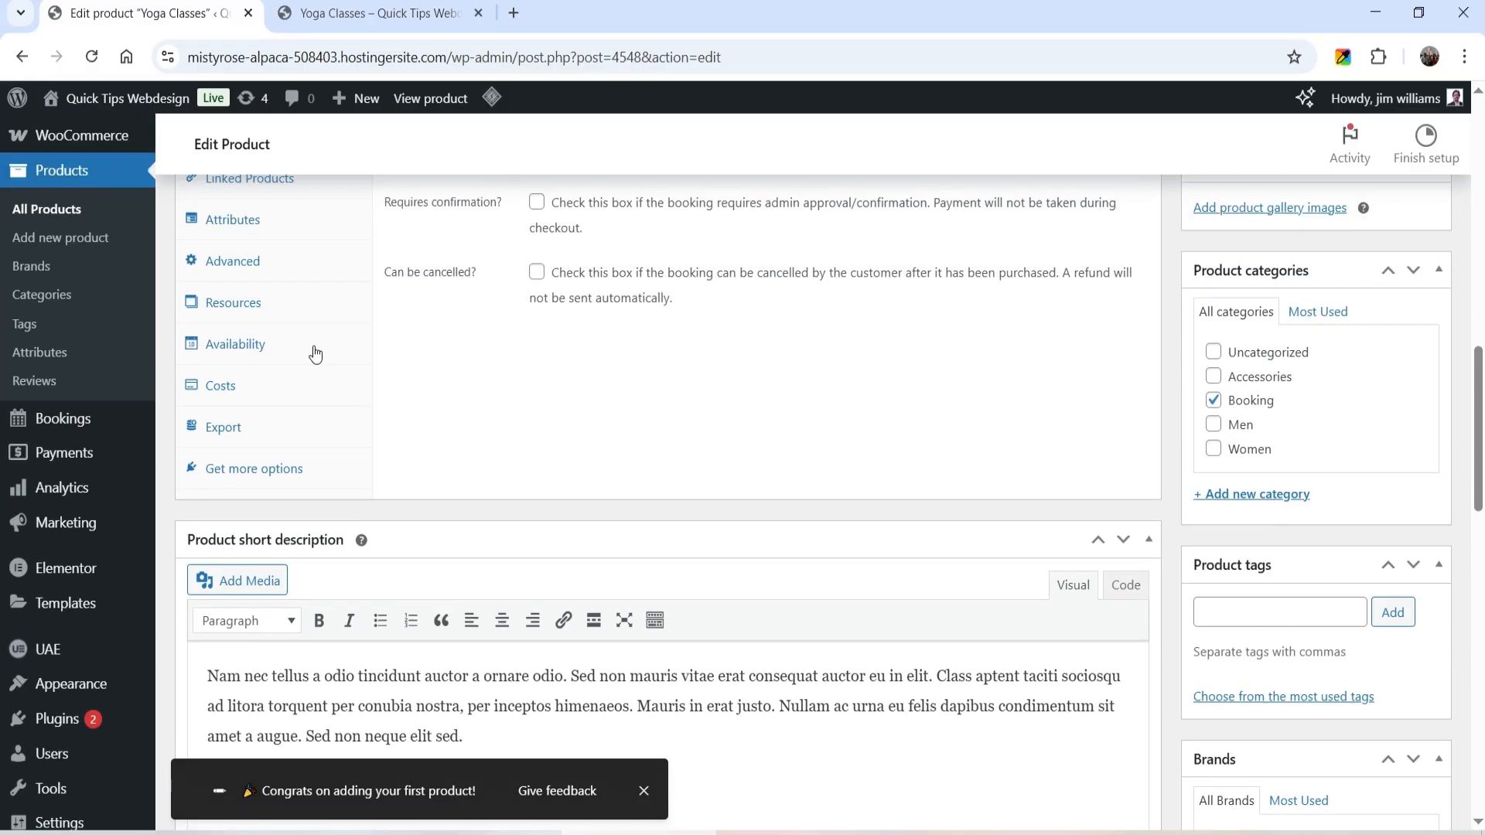
pyautogui.click(246, 345)
pyautogui.scroll(-3, 732, 433)
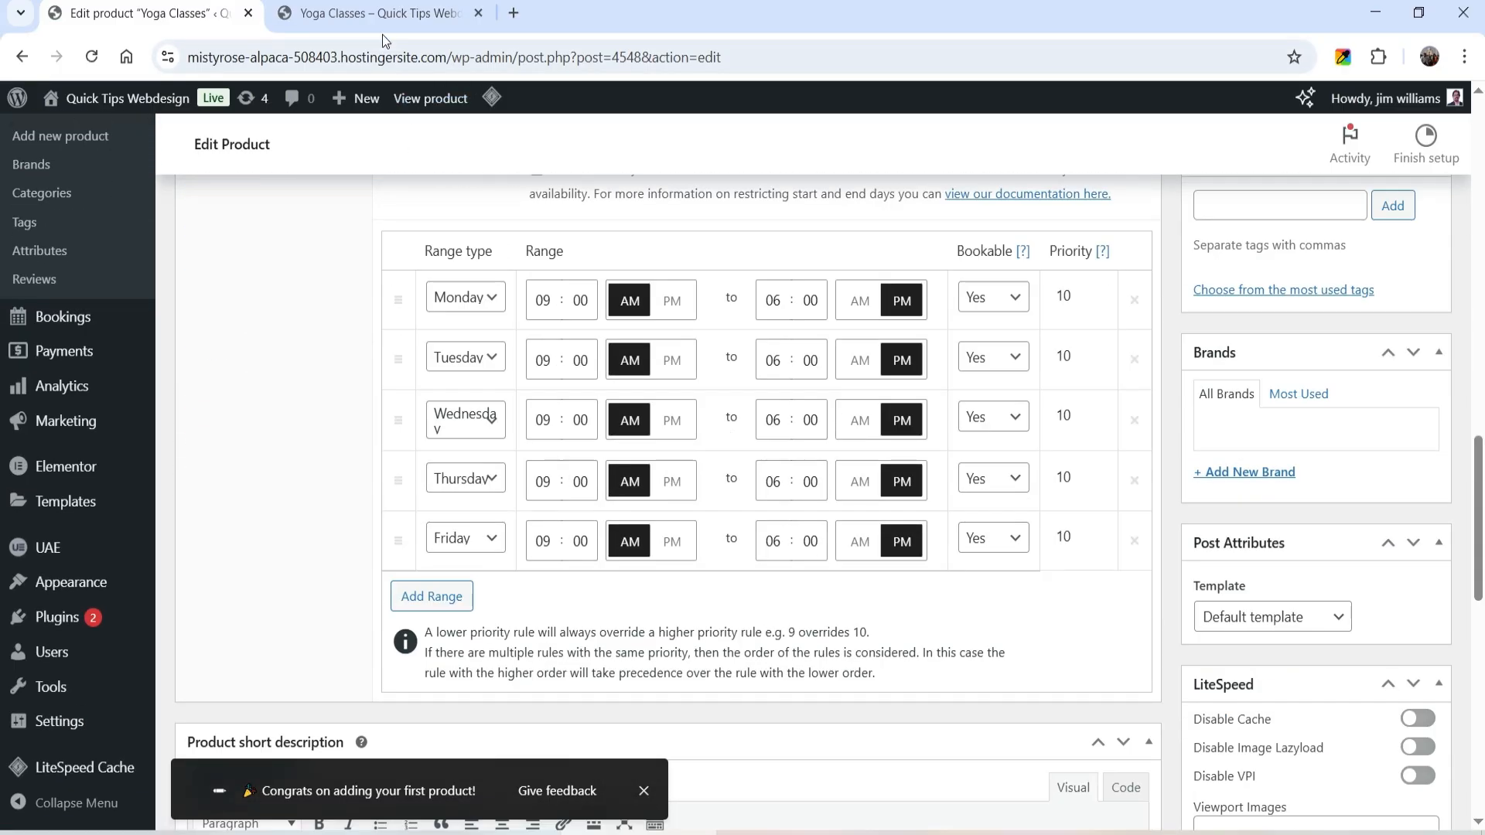
# Add a non-bookable range of days from Saturday to Sunday and set its priority to 9
pyautogui.click(431, 593)
pyautogui.scroll(-4, 578, 473)
pyautogui.click(464, 296)
pyautogui.click(497, 438)
pyautogui.click(617, 300)
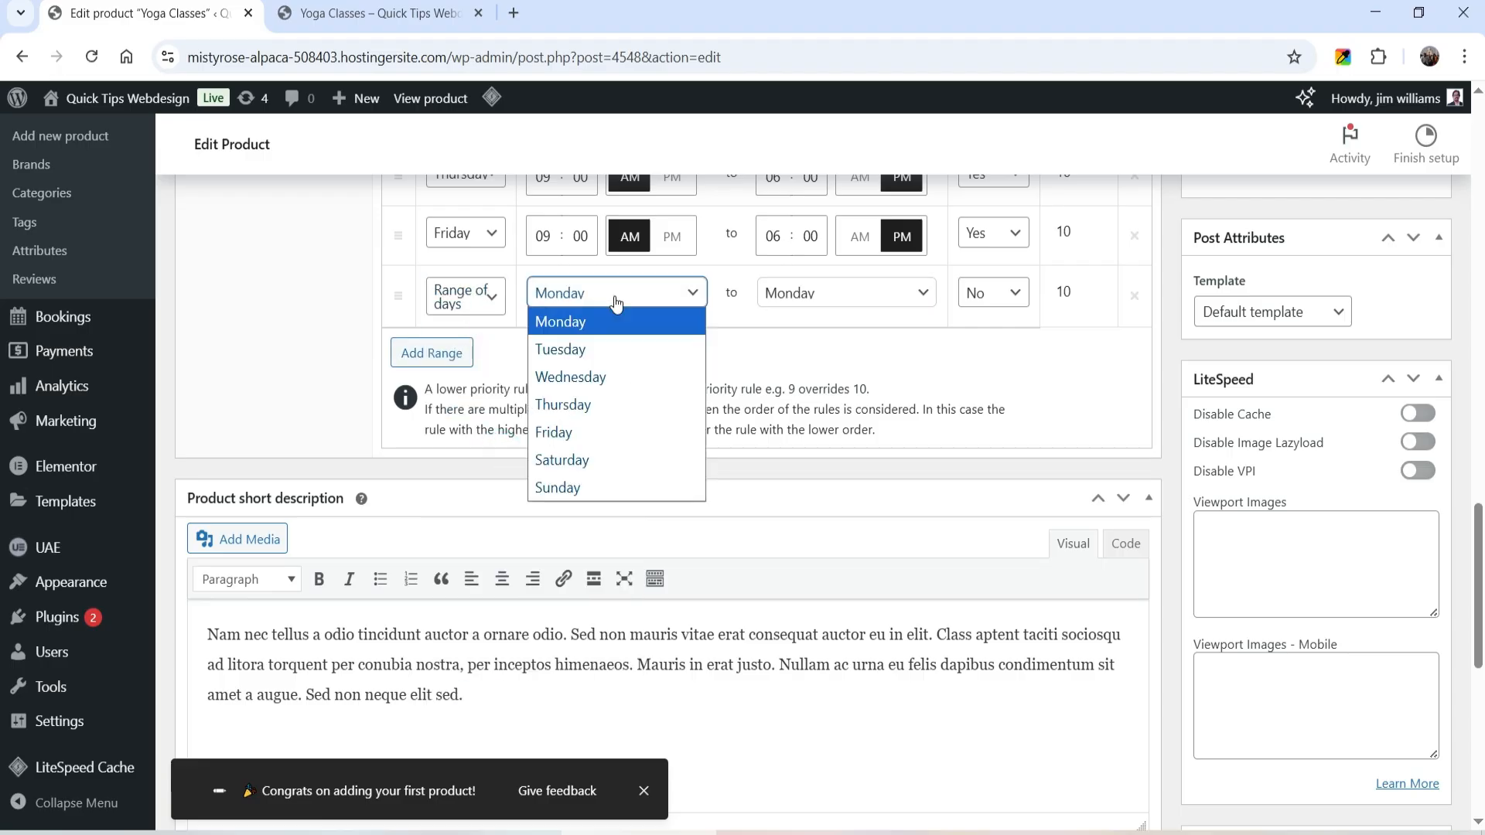
pyautogui.click(570, 460)
pyautogui.click(825, 293)
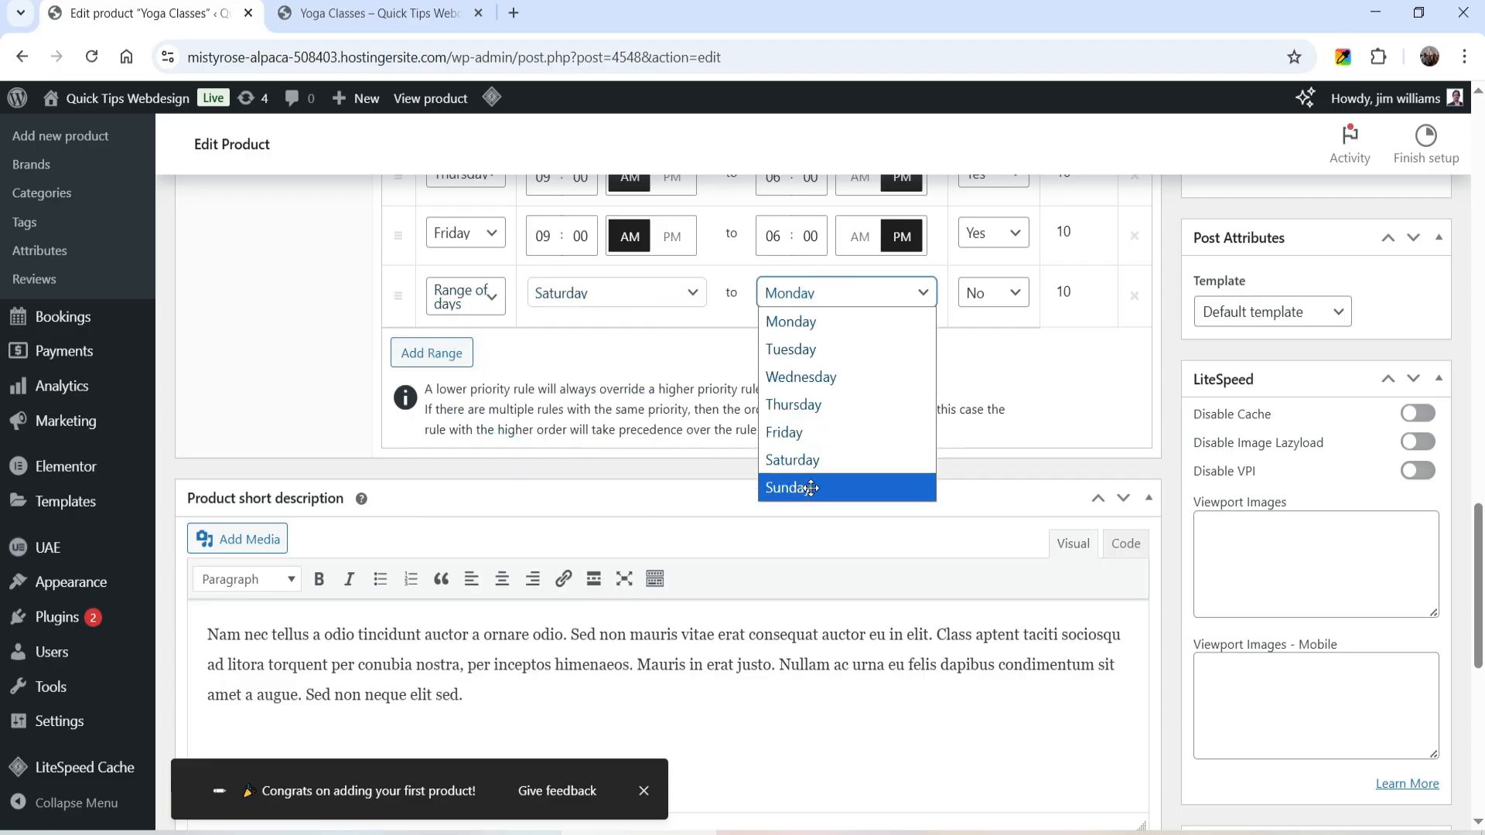
pyautogui.click(797, 486)
pyautogui.click(1084, 301)
# Update the product and reload its live page to check the weekend dates in the calendar
pyautogui.scroll(1, 1084, 438)
pyautogui.scroll(15, 1153, 533)
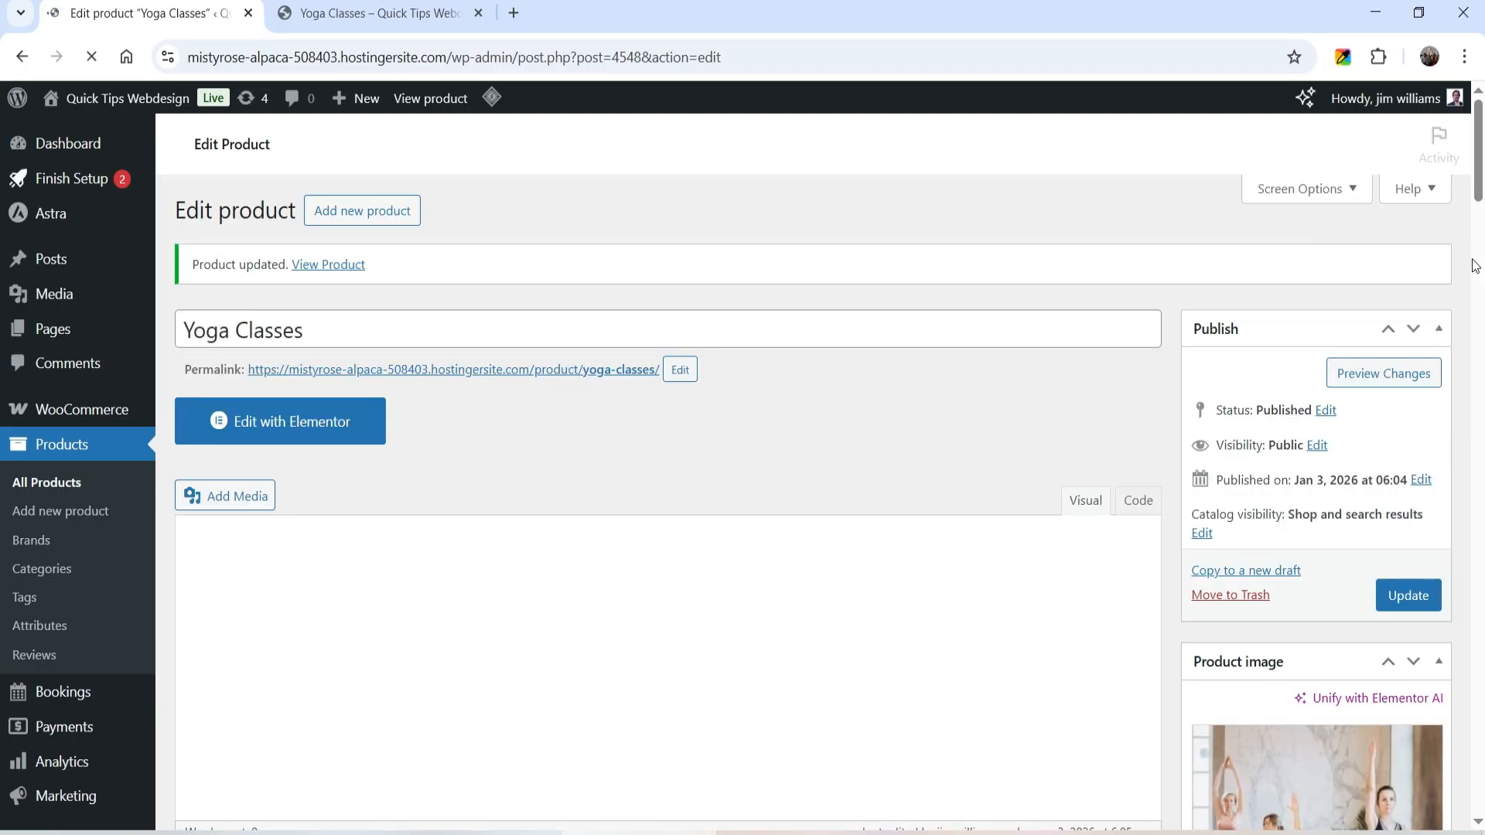
pyautogui.click(379, 13)
pyautogui.moveTo(759, 98)
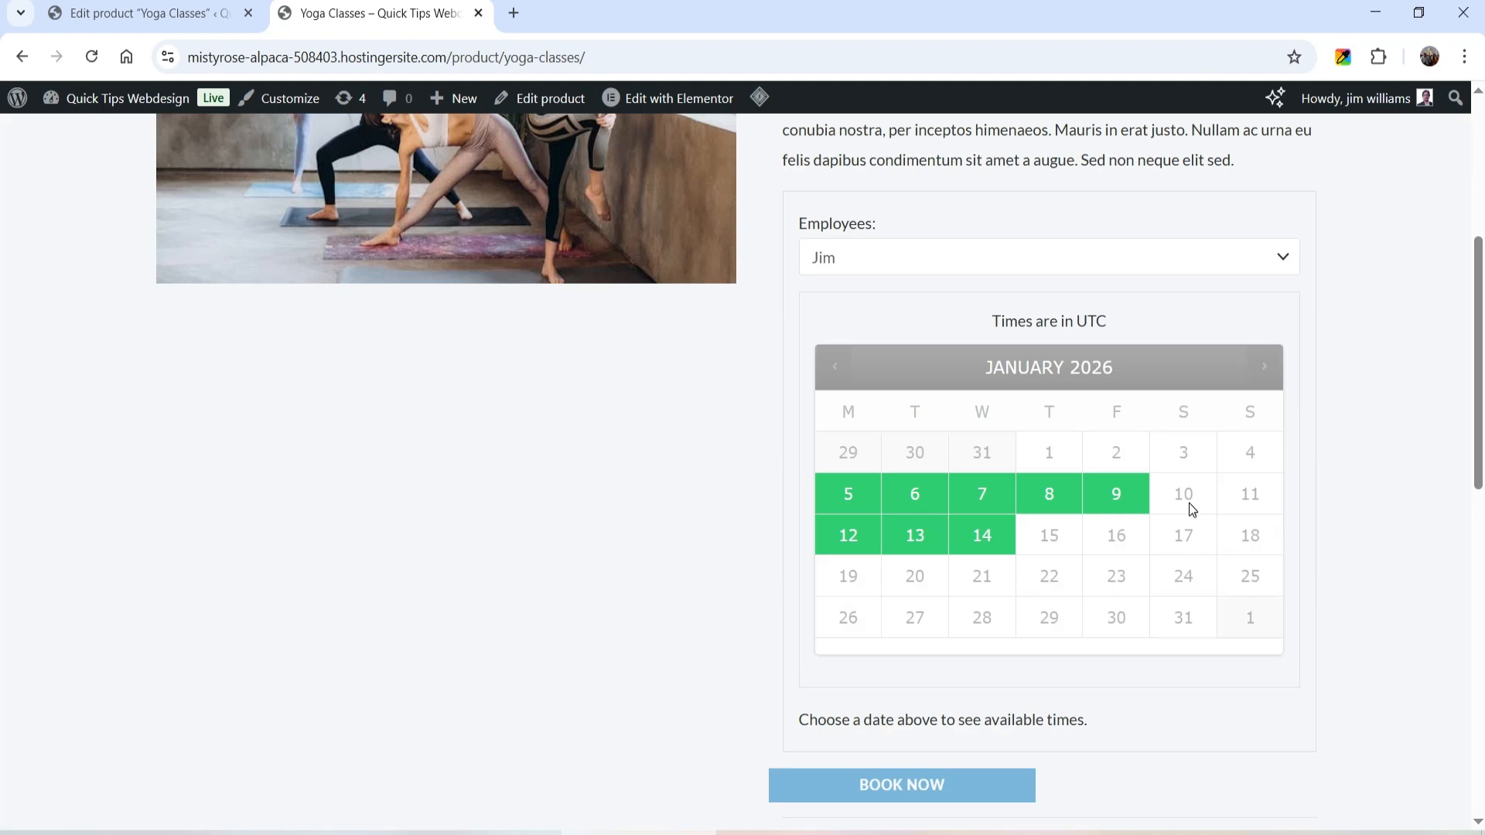
pyautogui.moveTo(1190, 503)
# Select January 6 in the booking calendar and examine its available time slots
pyautogui.click(913, 498)
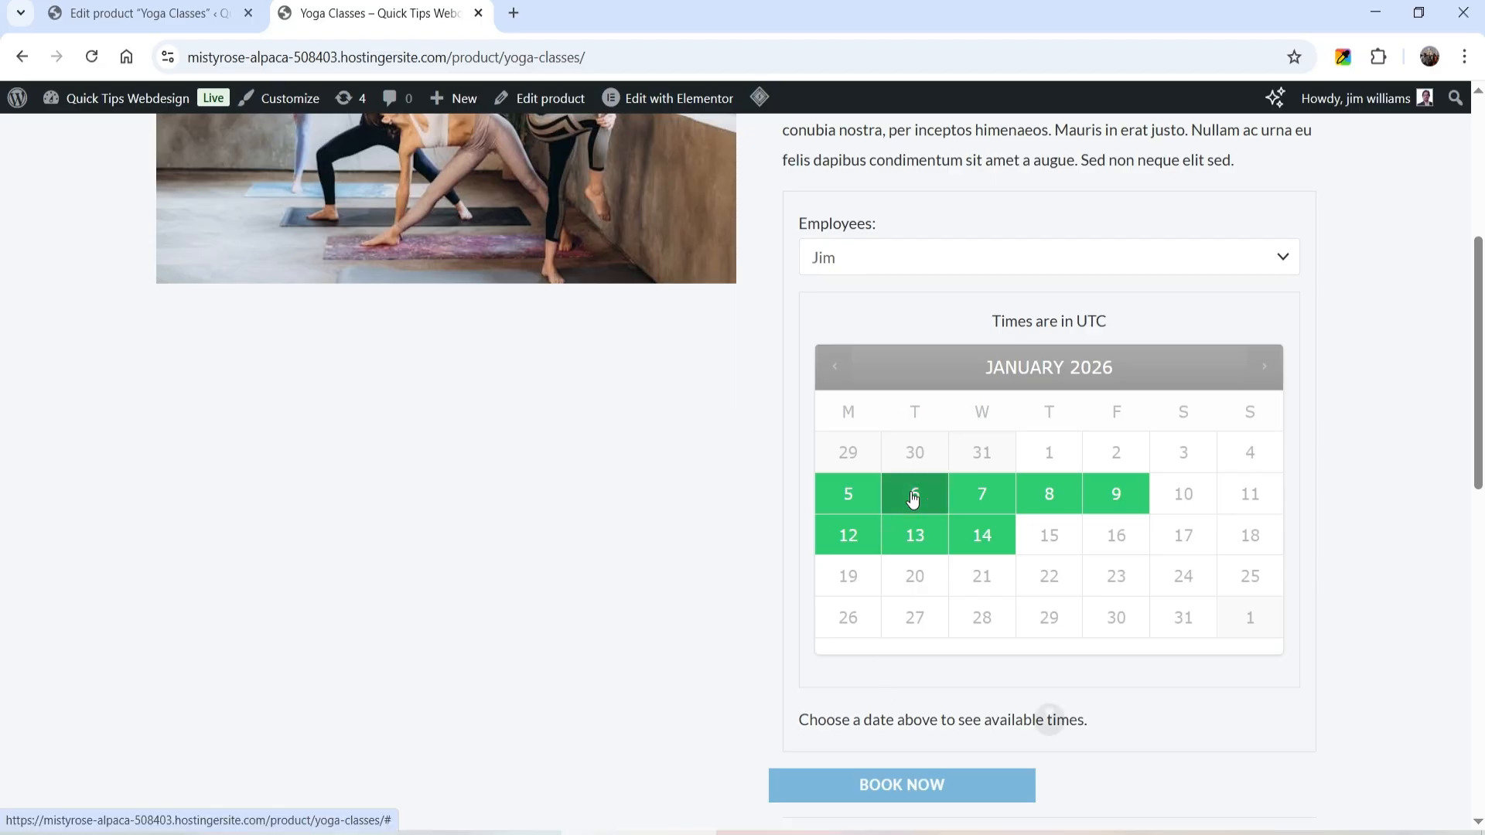
pyautogui.scroll(-4, 1335, 430)
pyautogui.click(880, 439)
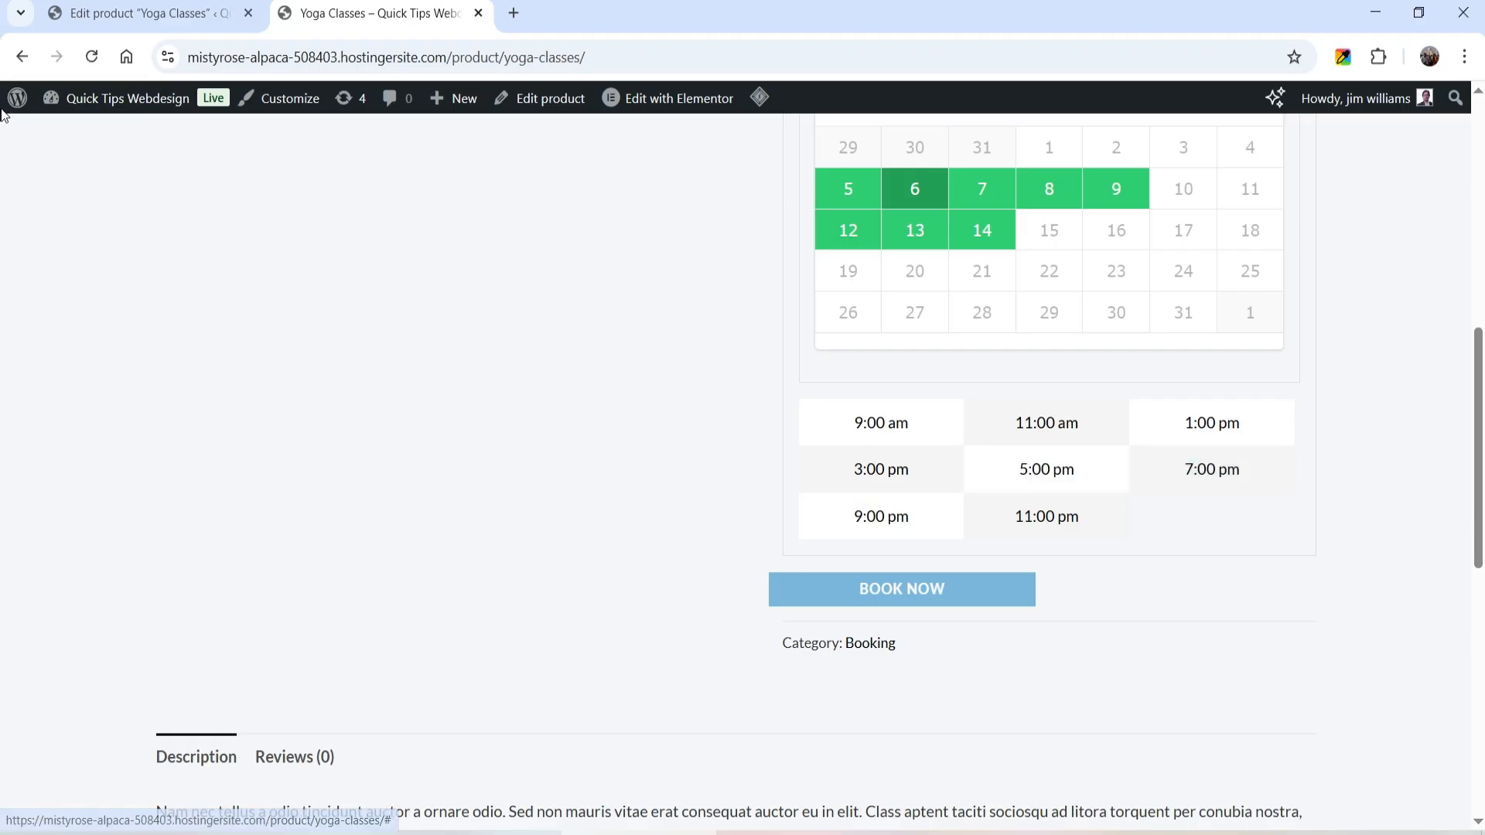
# Return to the product editor and review the availability settings and weekday time ranges
pyautogui.click(131, 13)
pyautogui.scroll(-12, 929, 426)
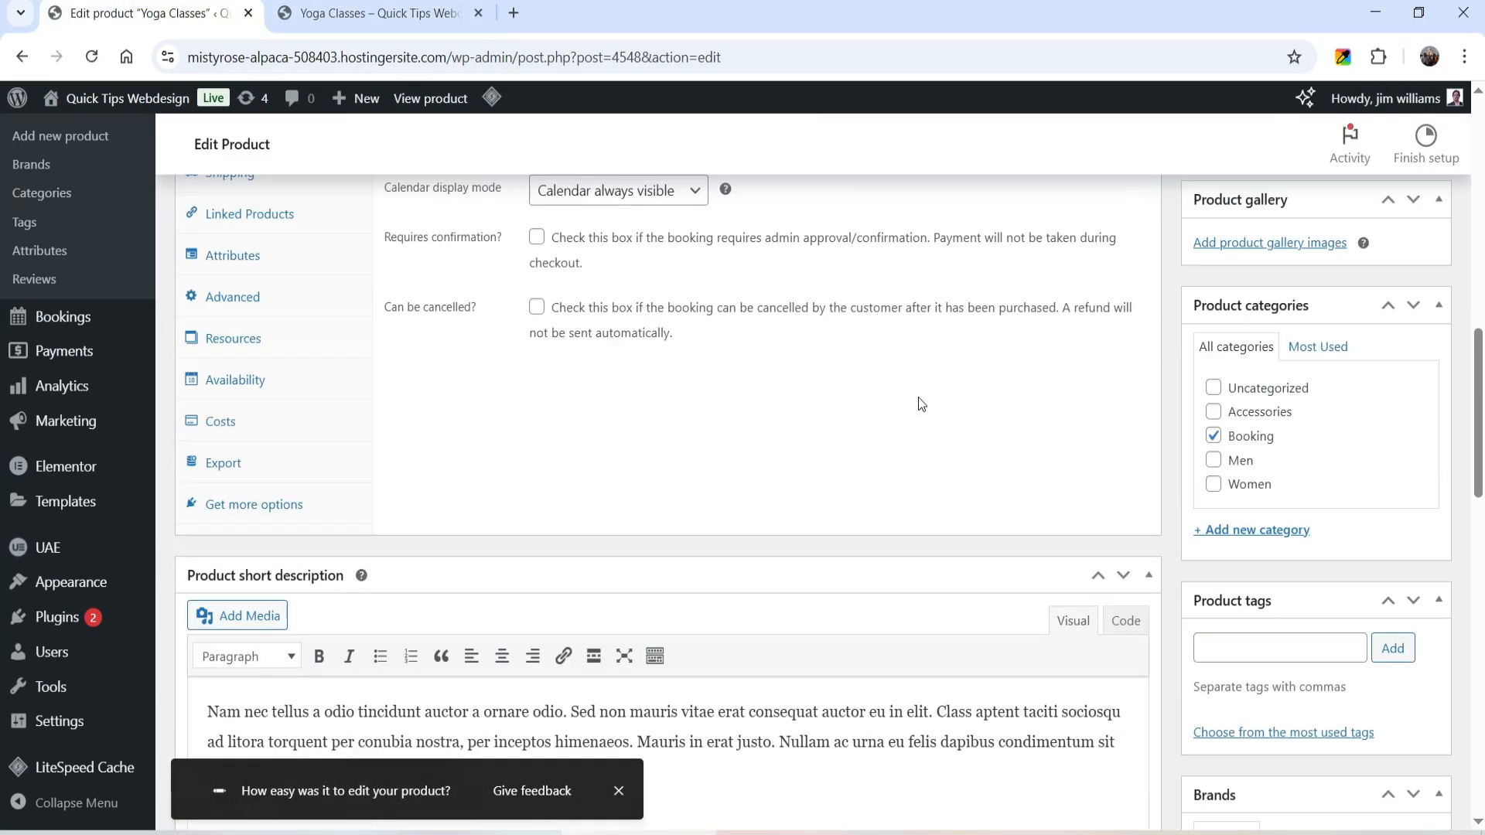
pyautogui.click(217, 379)
pyautogui.scroll(-4, 1094, 372)
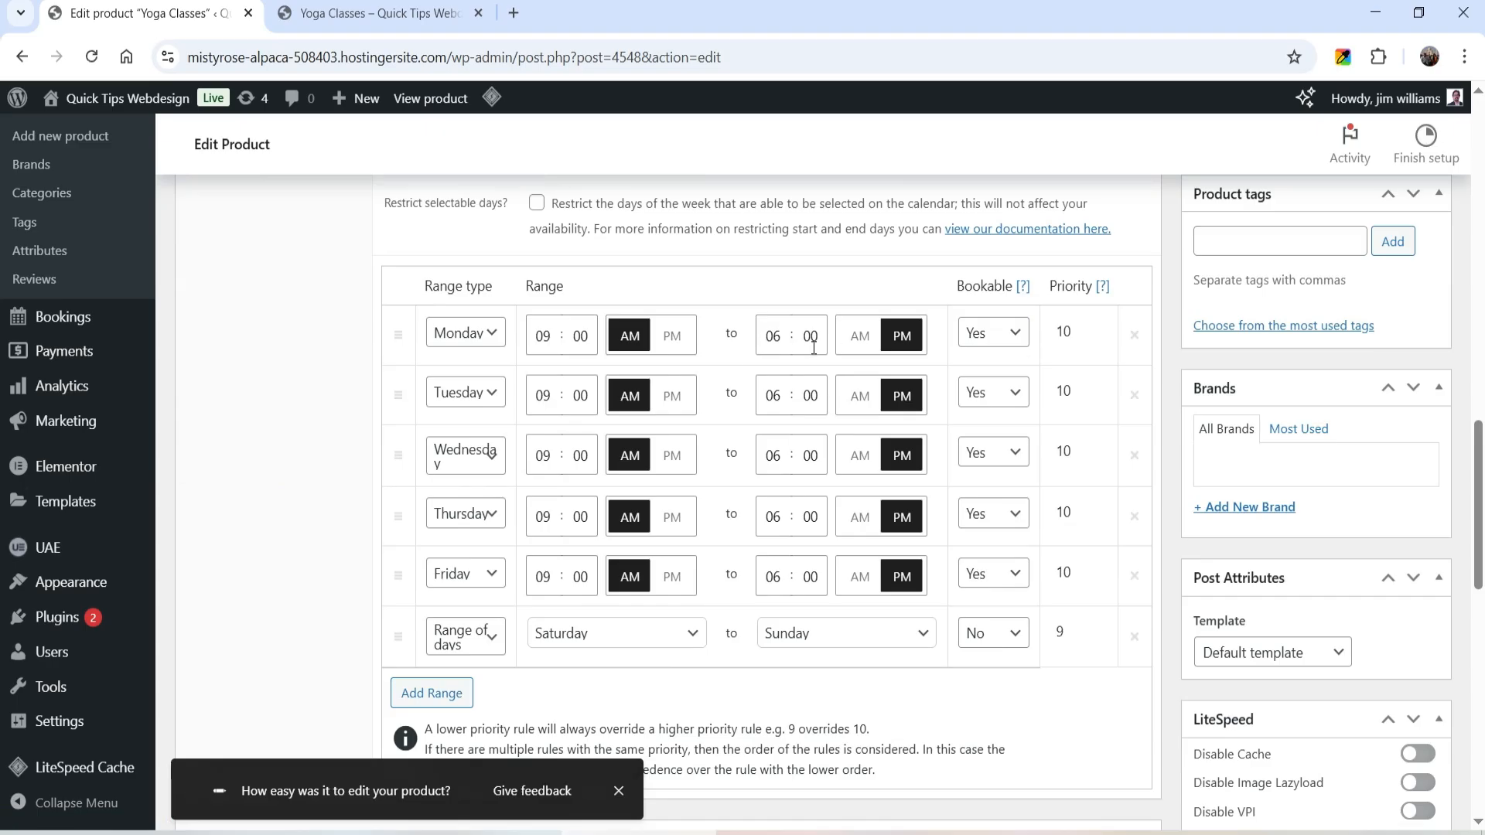
pyautogui.scroll(3, 987, 359)
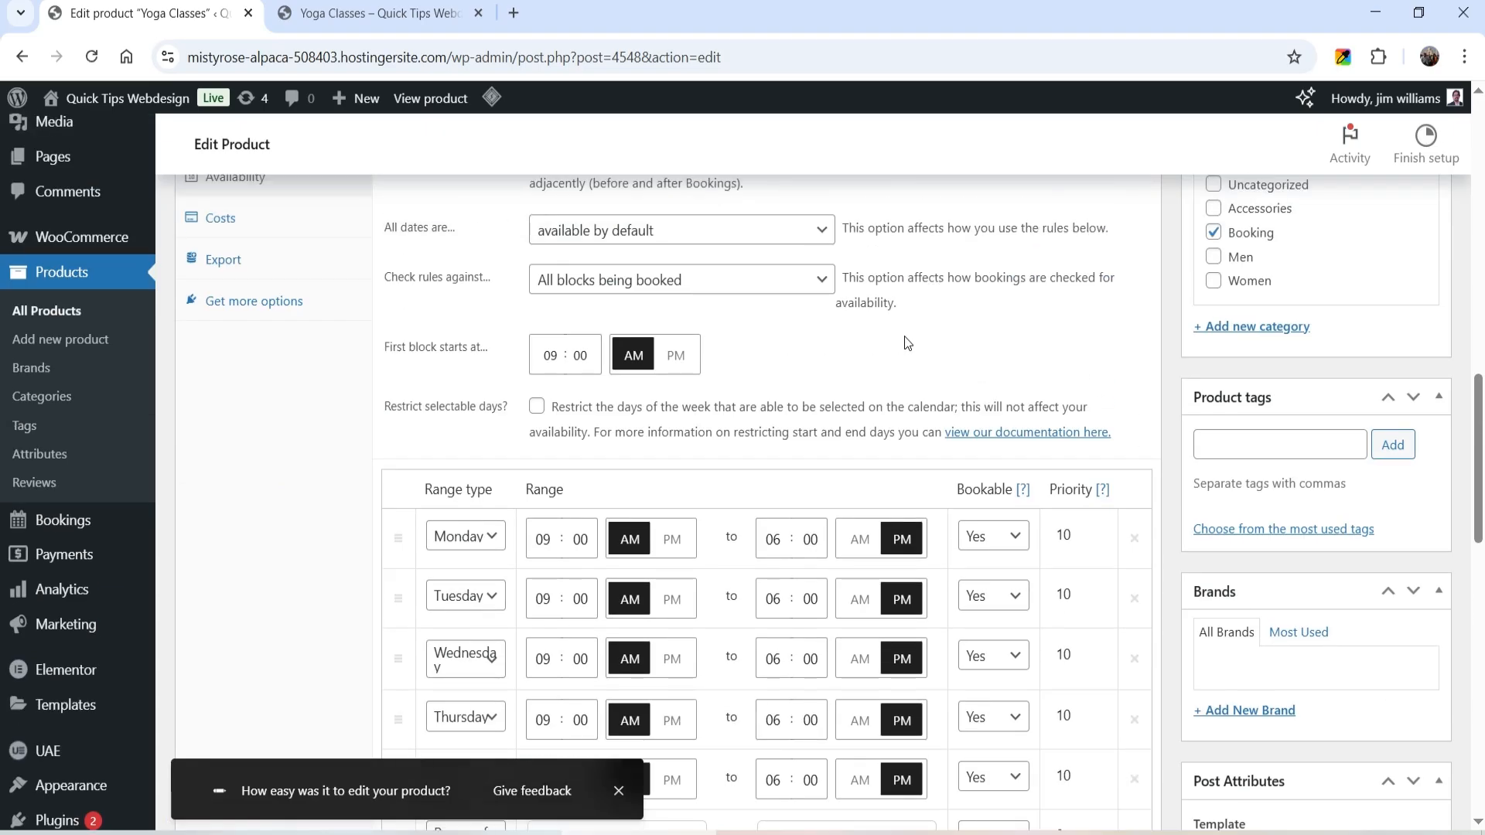
# Add a non-bookable all-week time range from 07:00 PM to 08:00 AM and set its priority to 8
pyautogui.scroll(-7, 908, 342)
pyautogui.click(427, 389)
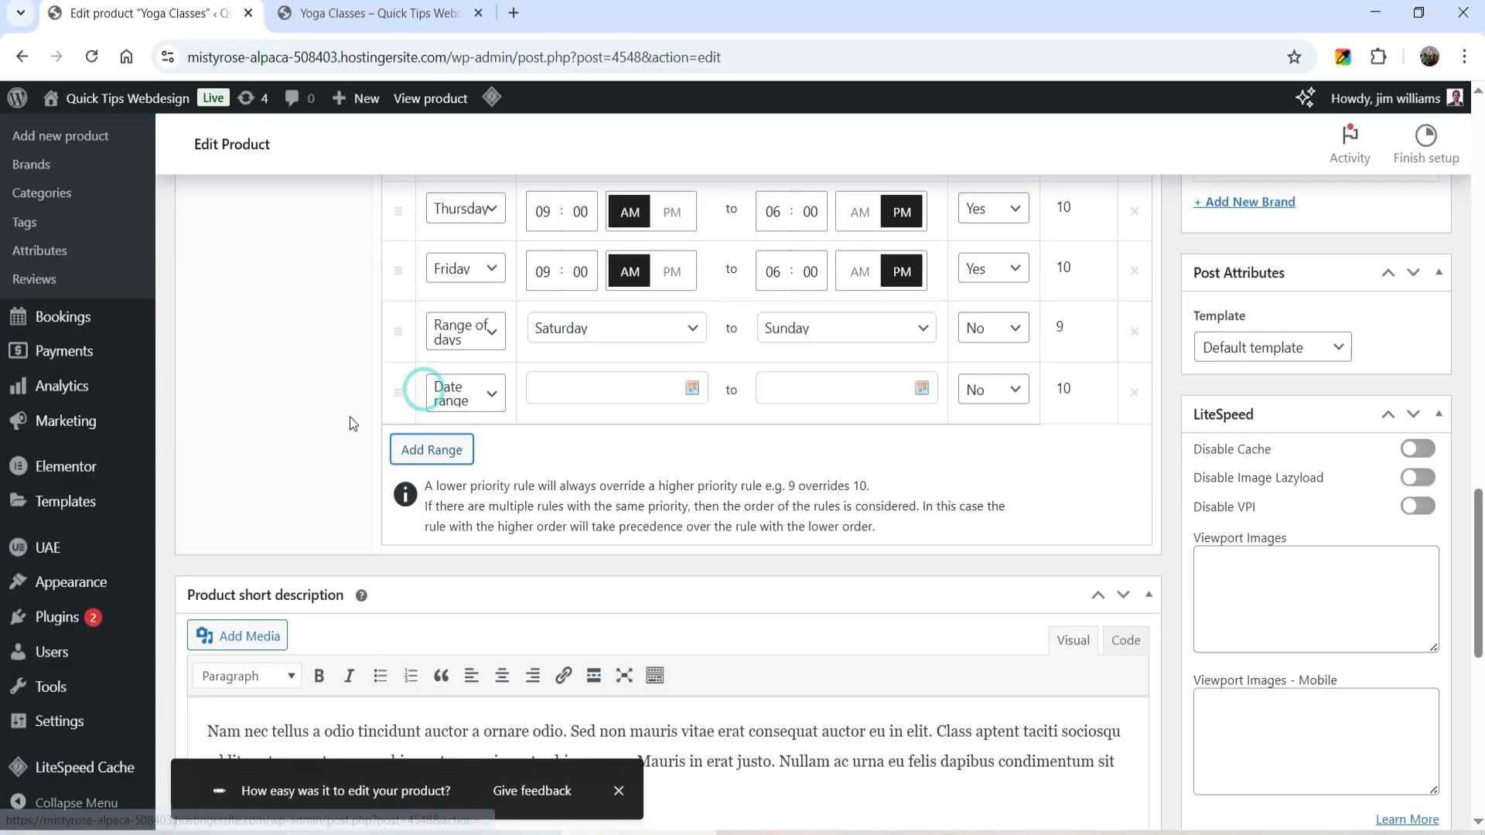
pyautogui.click(486, 394)
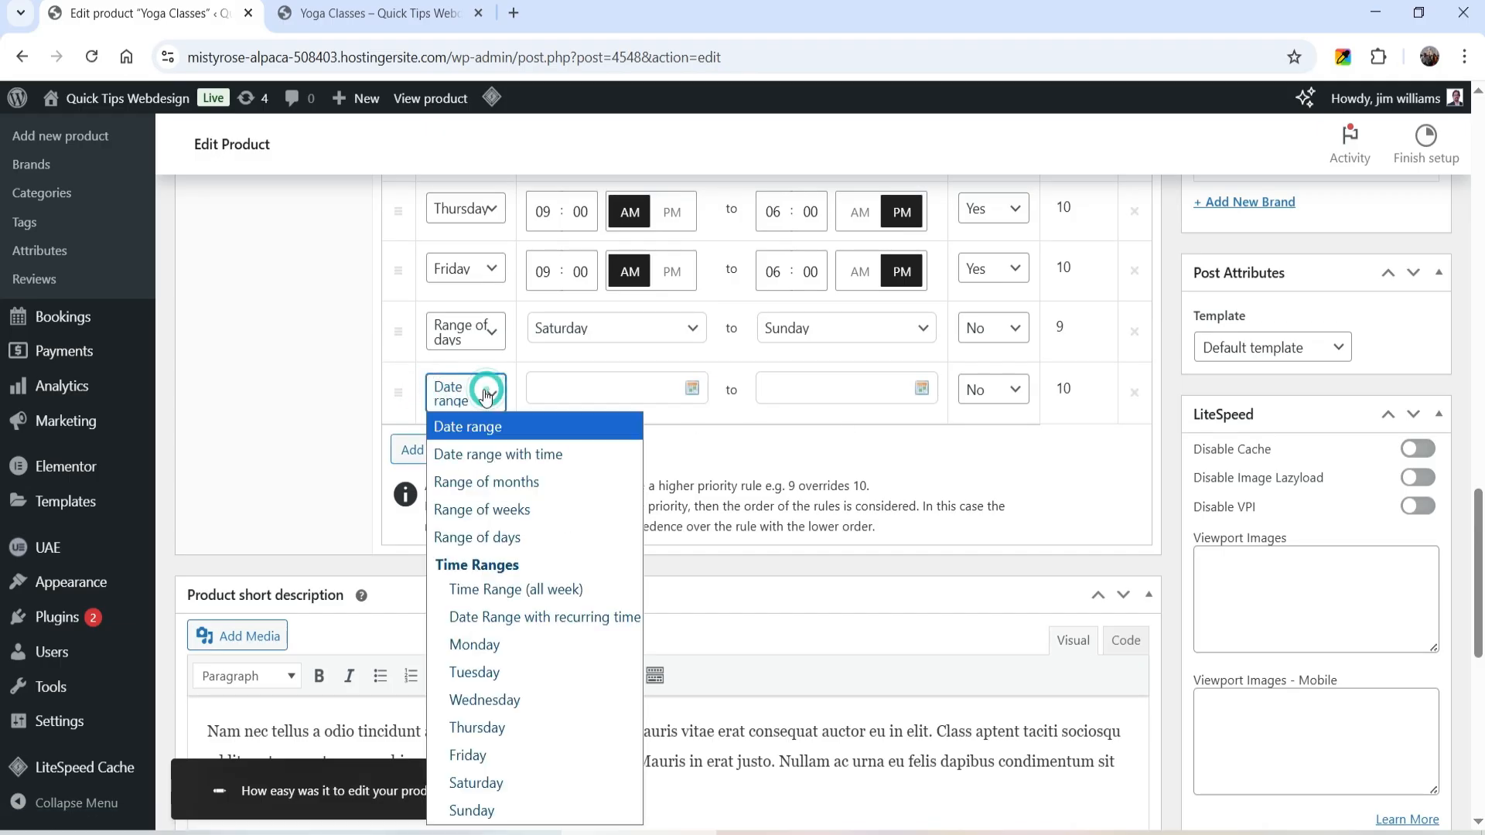
pyautogui.click(571, 593)
pyautogui.click(544, 391)
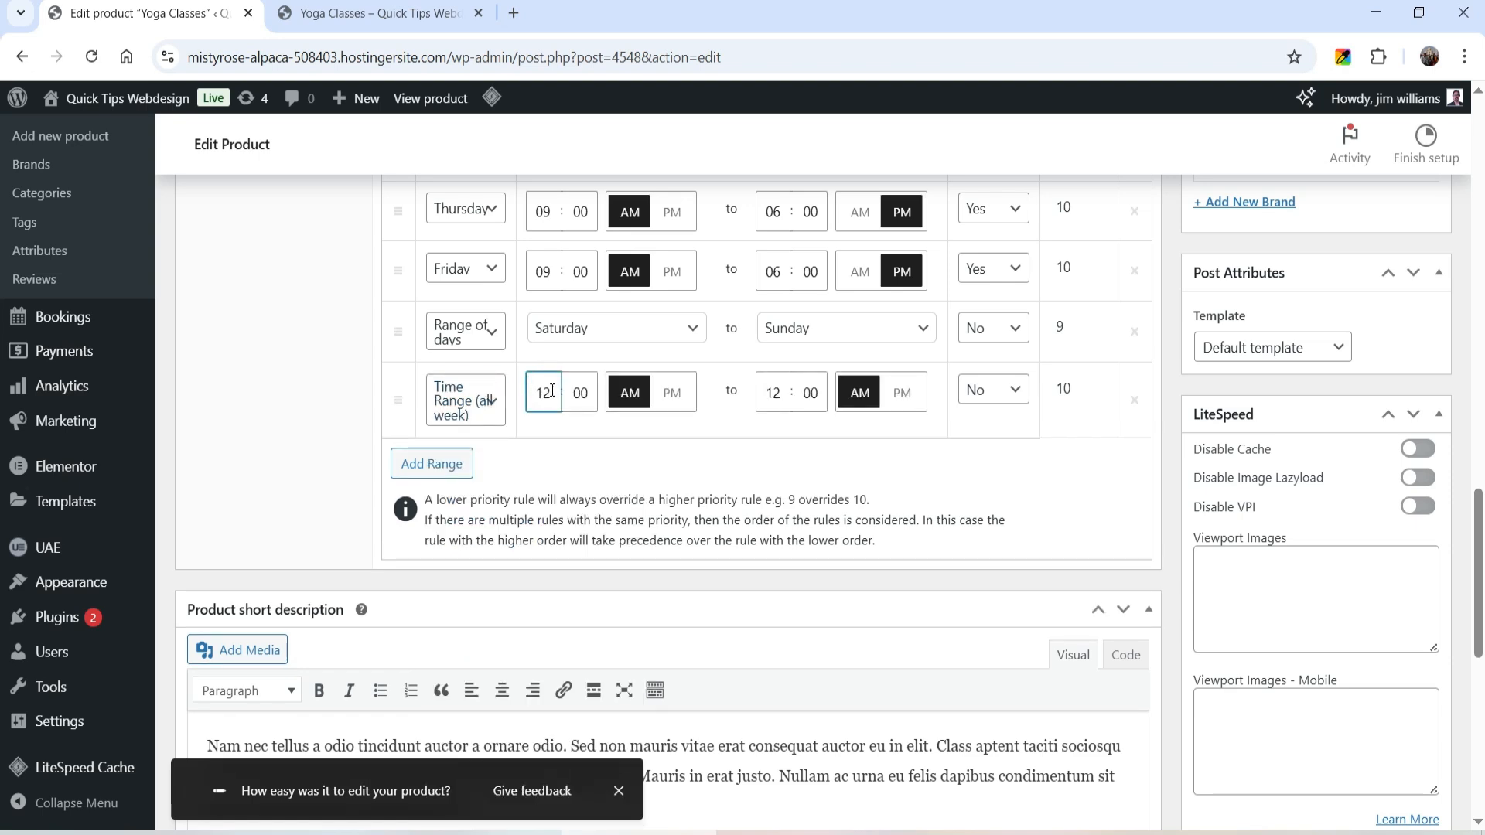
pyautogui.moveTo(551, 393); pyautogui.dragTo(521, 392)
pyautogui.write('7')
pyautogui.click(672, 393)
pyautogui.doubleClick(774, 393)
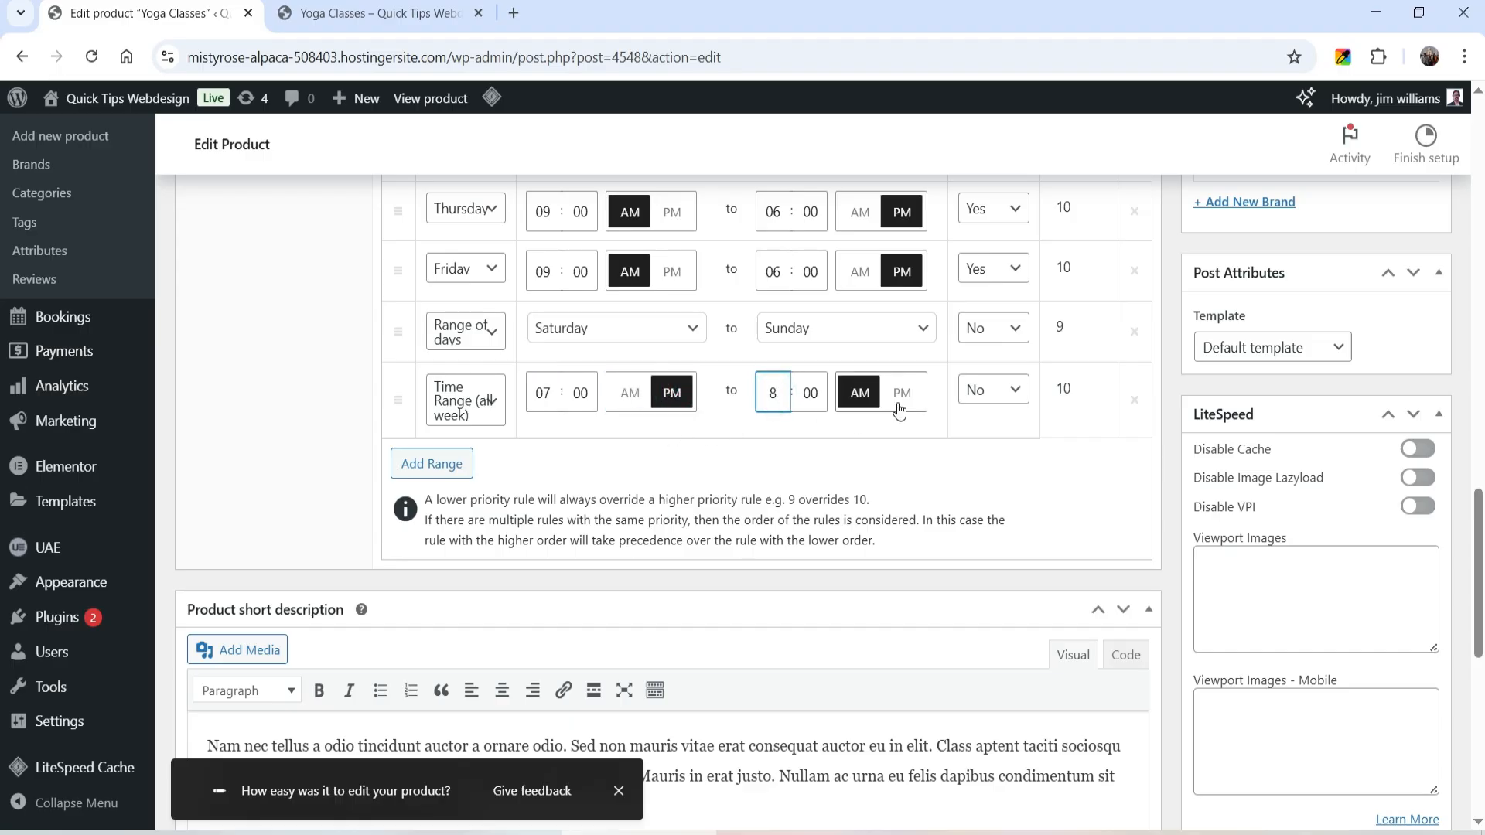
pyautogui.click(1084, 393)
pyautogui.click(1083, 392)
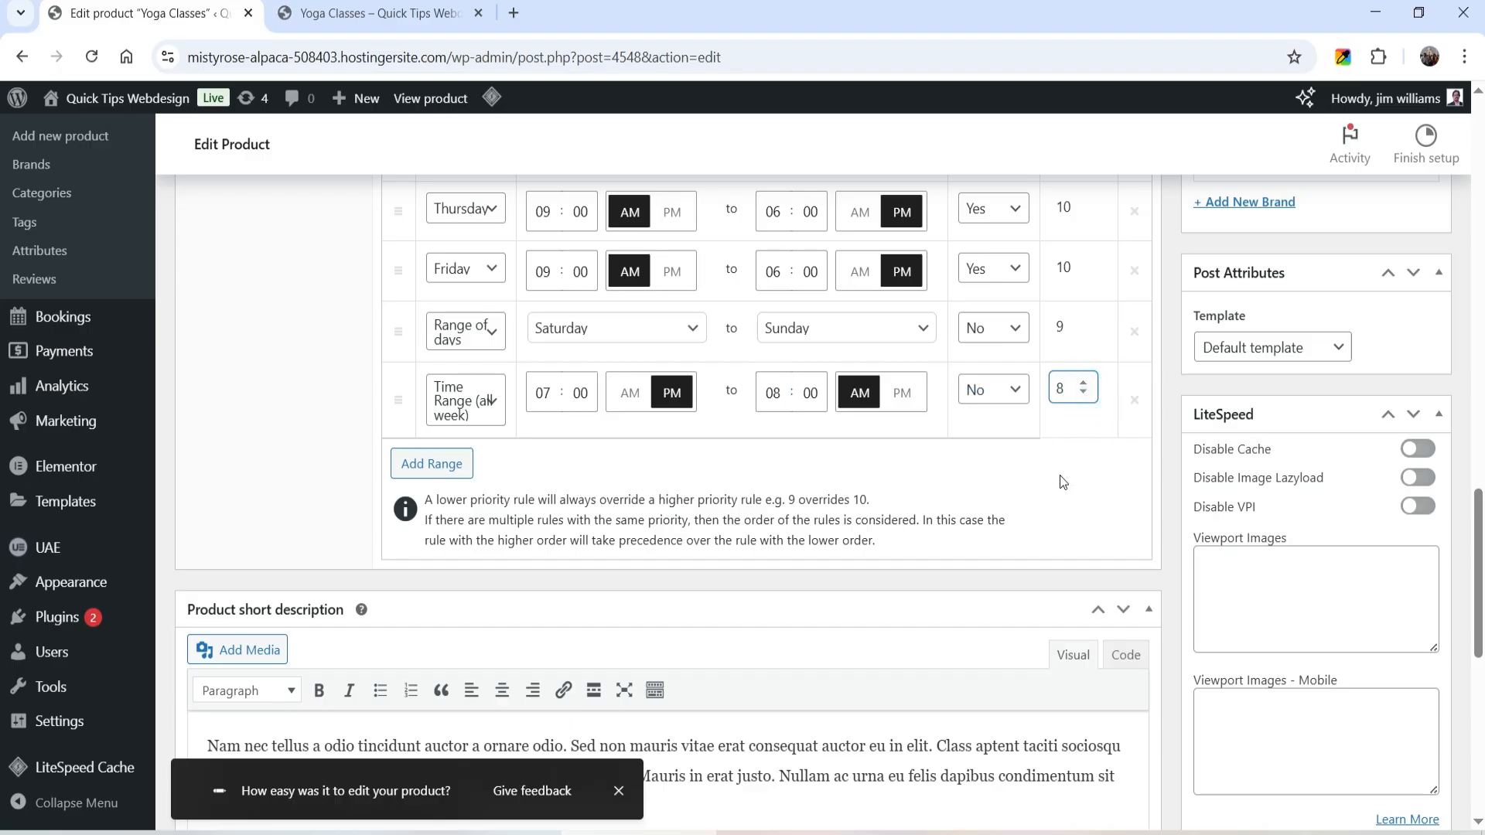
# Update the product and reload its live page
pyautogui.scroll(6, 665, 387)
pyautogui.click(1423, 266)
pyautogui.hotkey('ctrl', 'Tab')
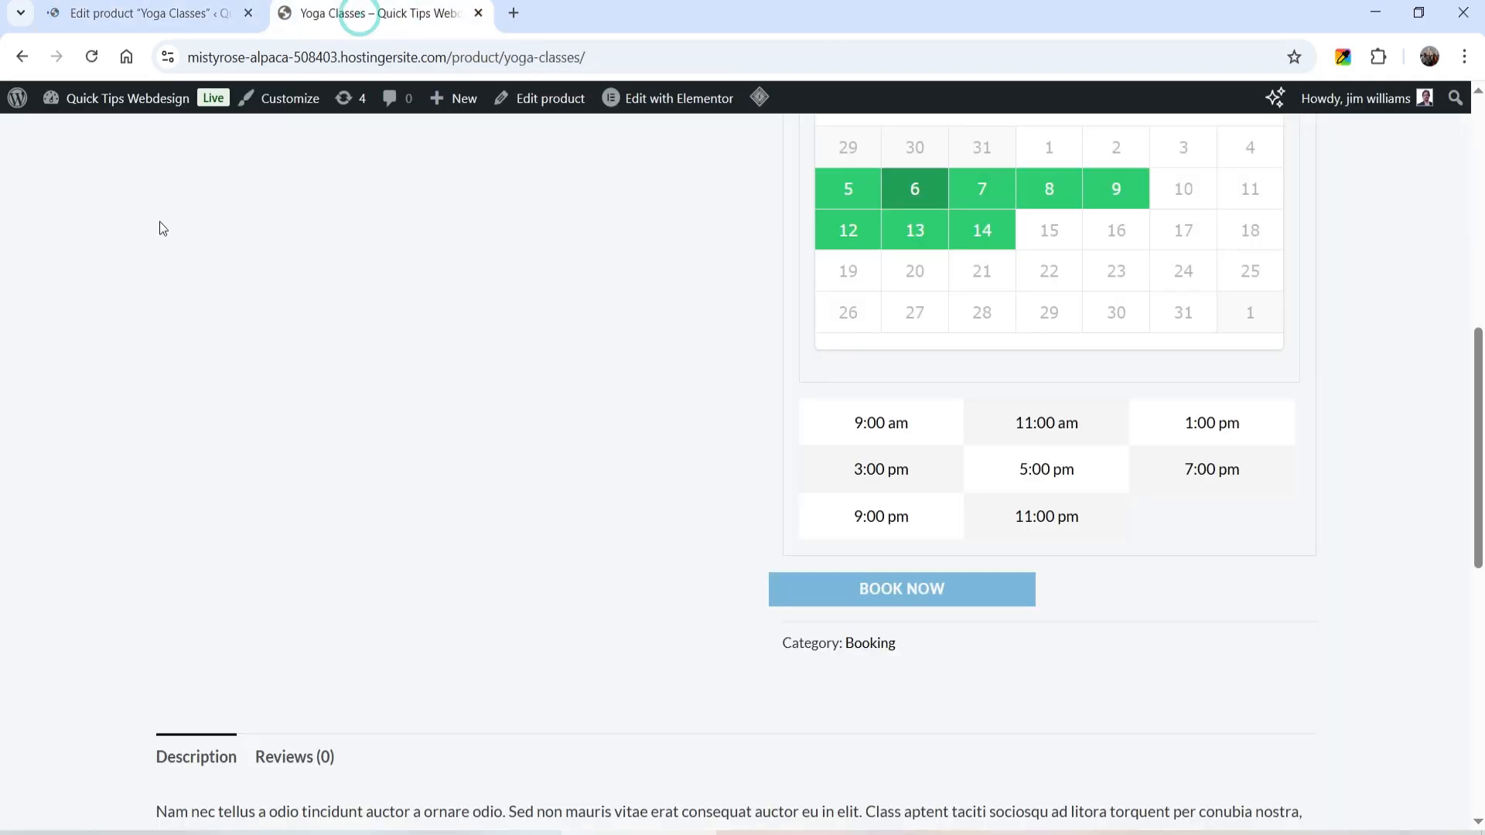
pyautogui.click(94, 56)
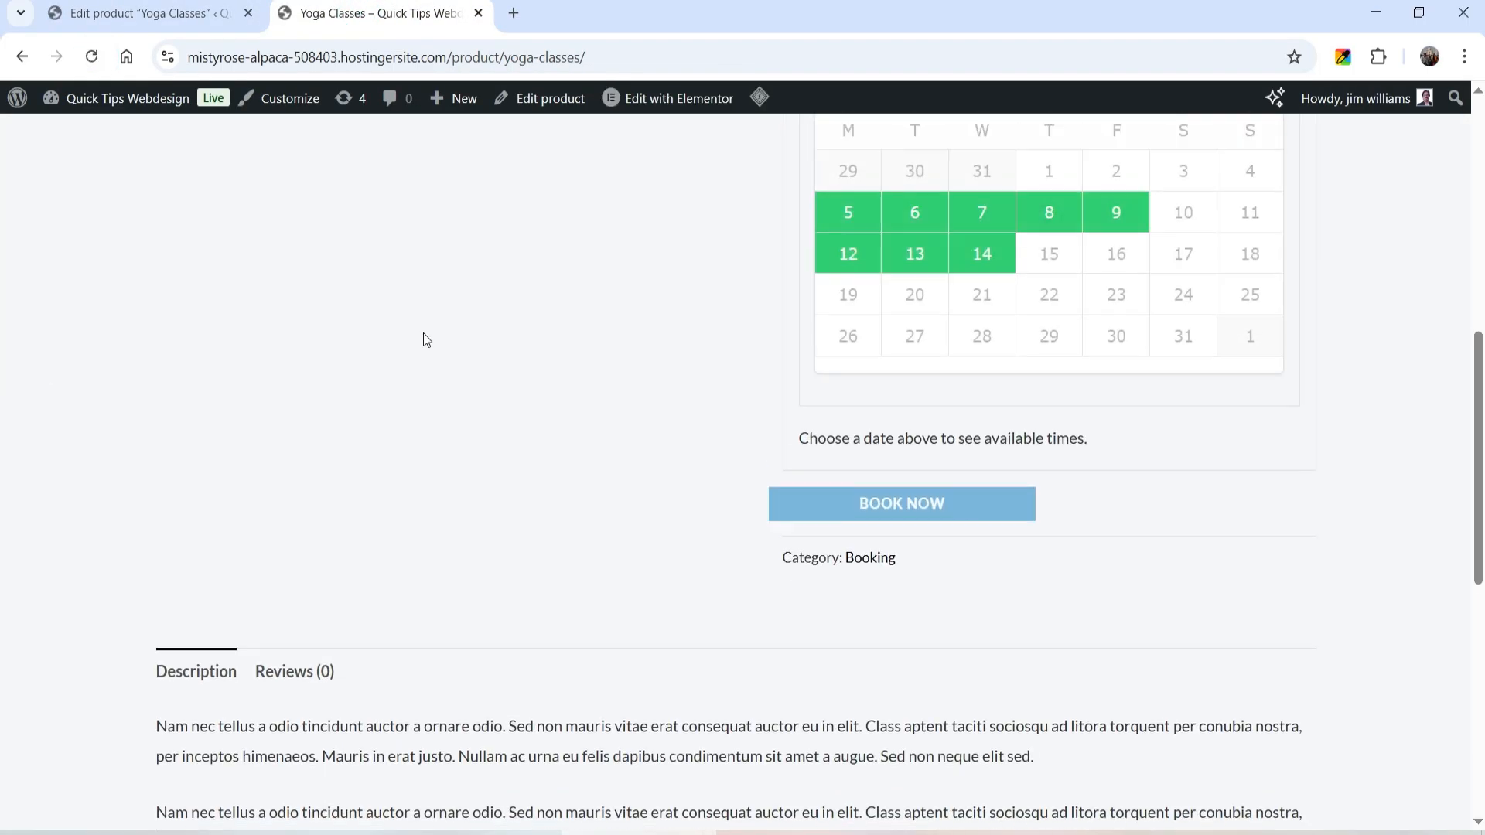
# Select January 6 in the booking calendar and check the time slots offered from 9:00 am onward
pyautogui.click(913, 291)
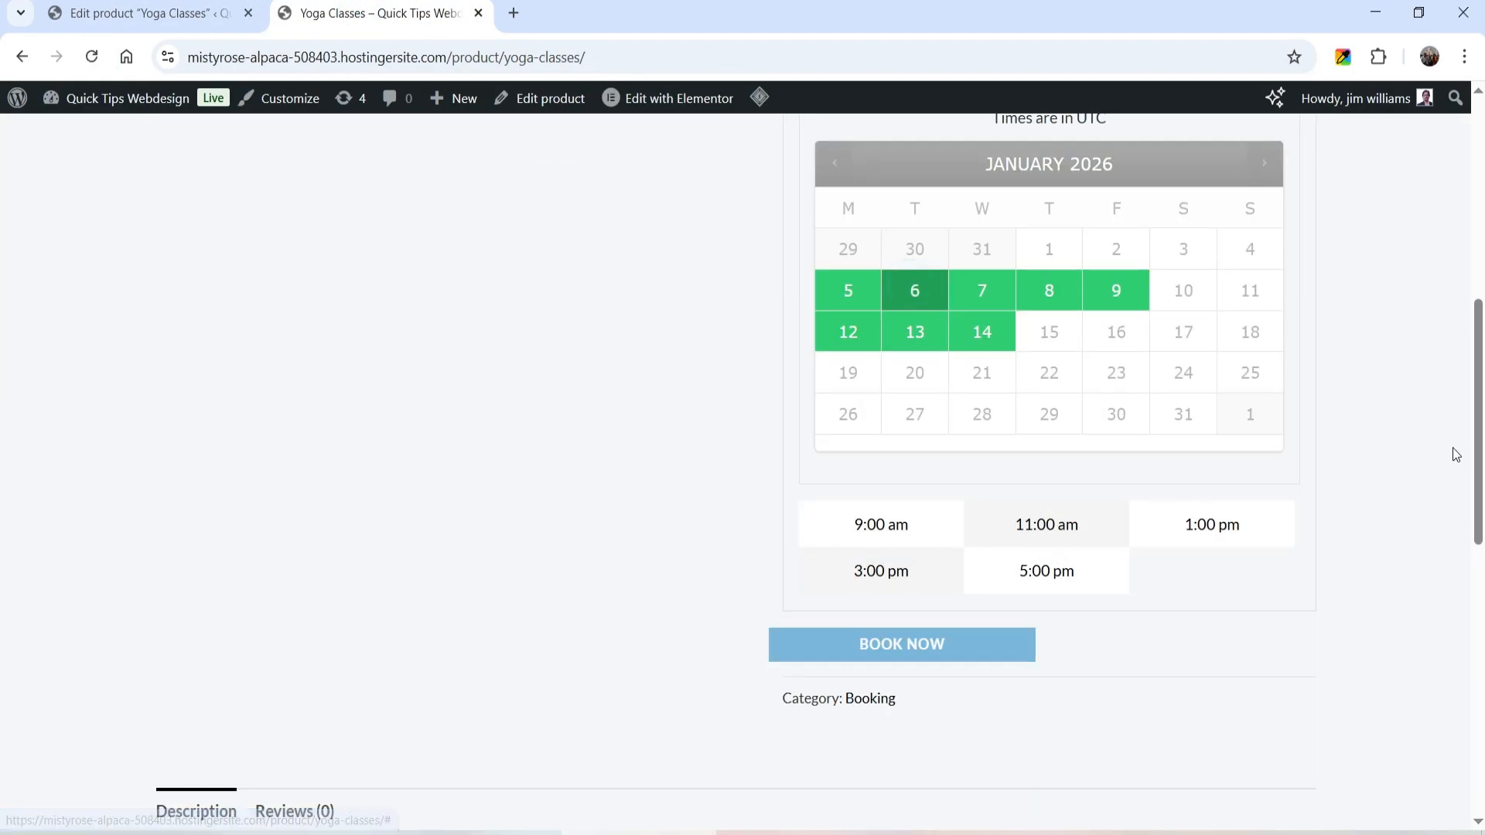
pyautogui.scroll(-1, 1452, 448)
pyautogui.click(881, 437)
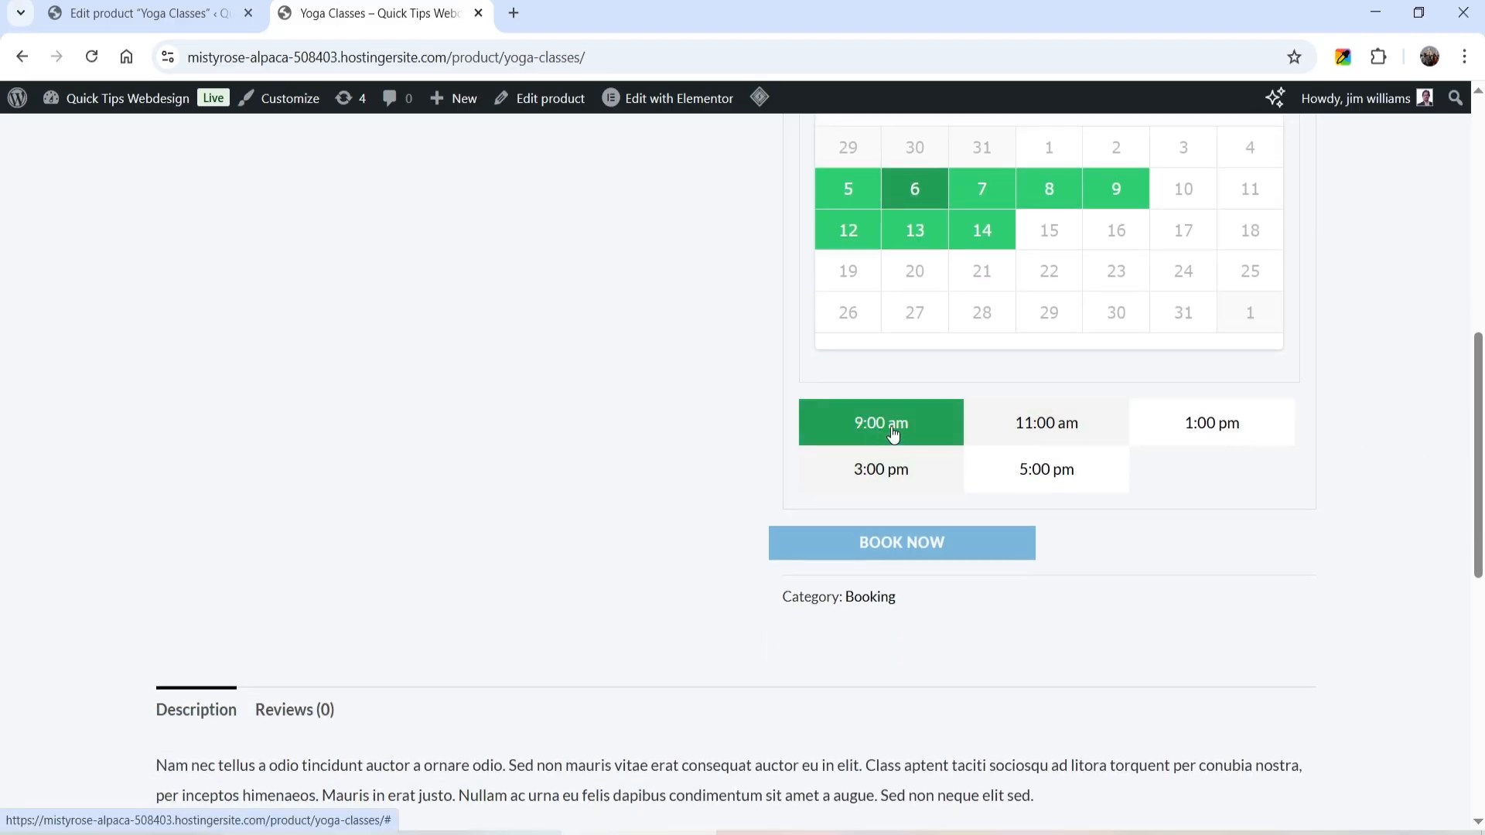
pyautogui.click(1103, 422)
pyautogui.click(1250, 421)
pyautogui.click(875, 486)
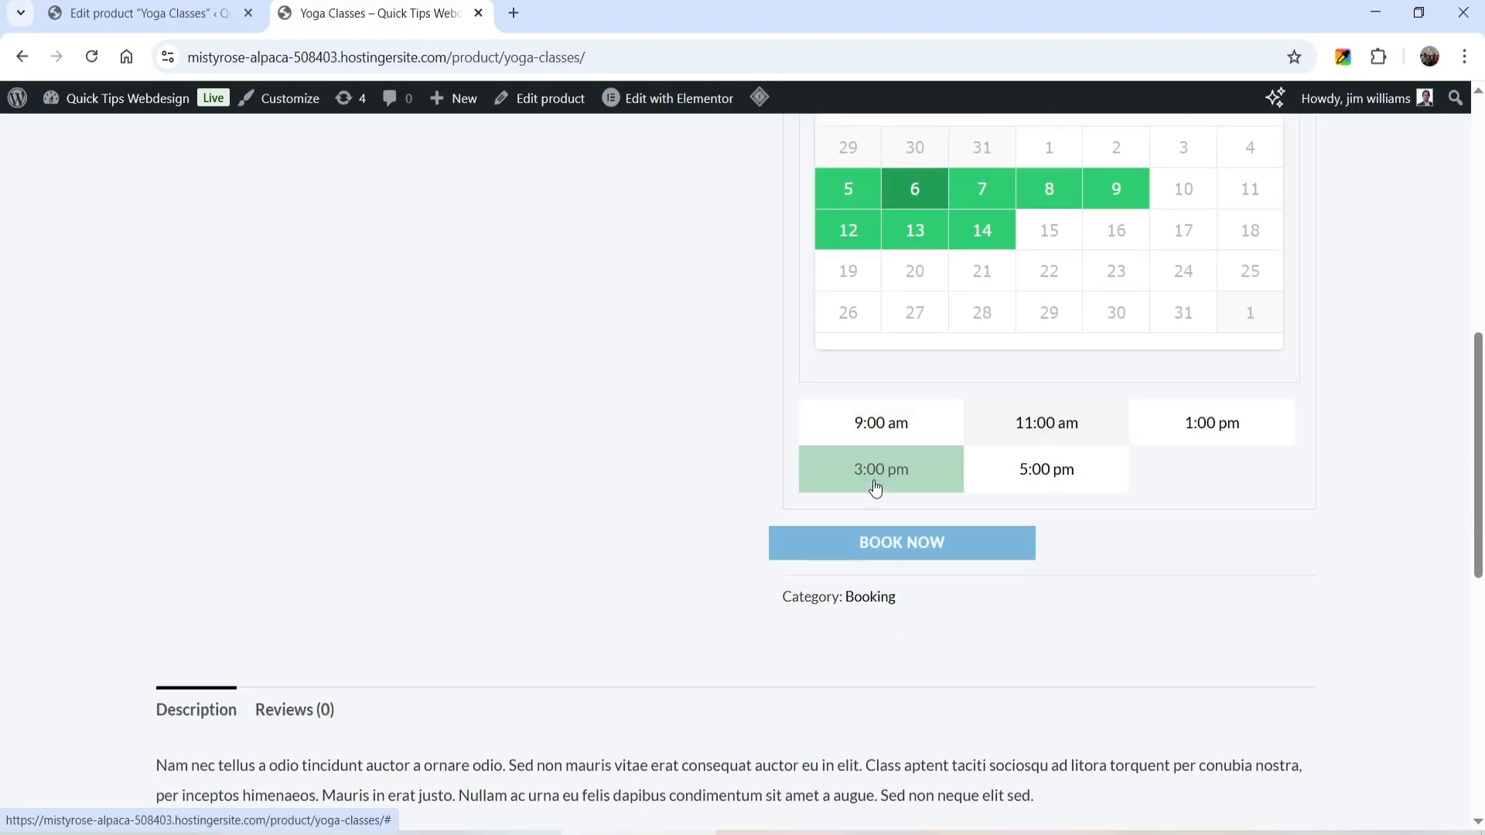
# Set the product's buffer period between bookings to 0 hours and update the product
pyautogui.scroll(5, 1375, 521)
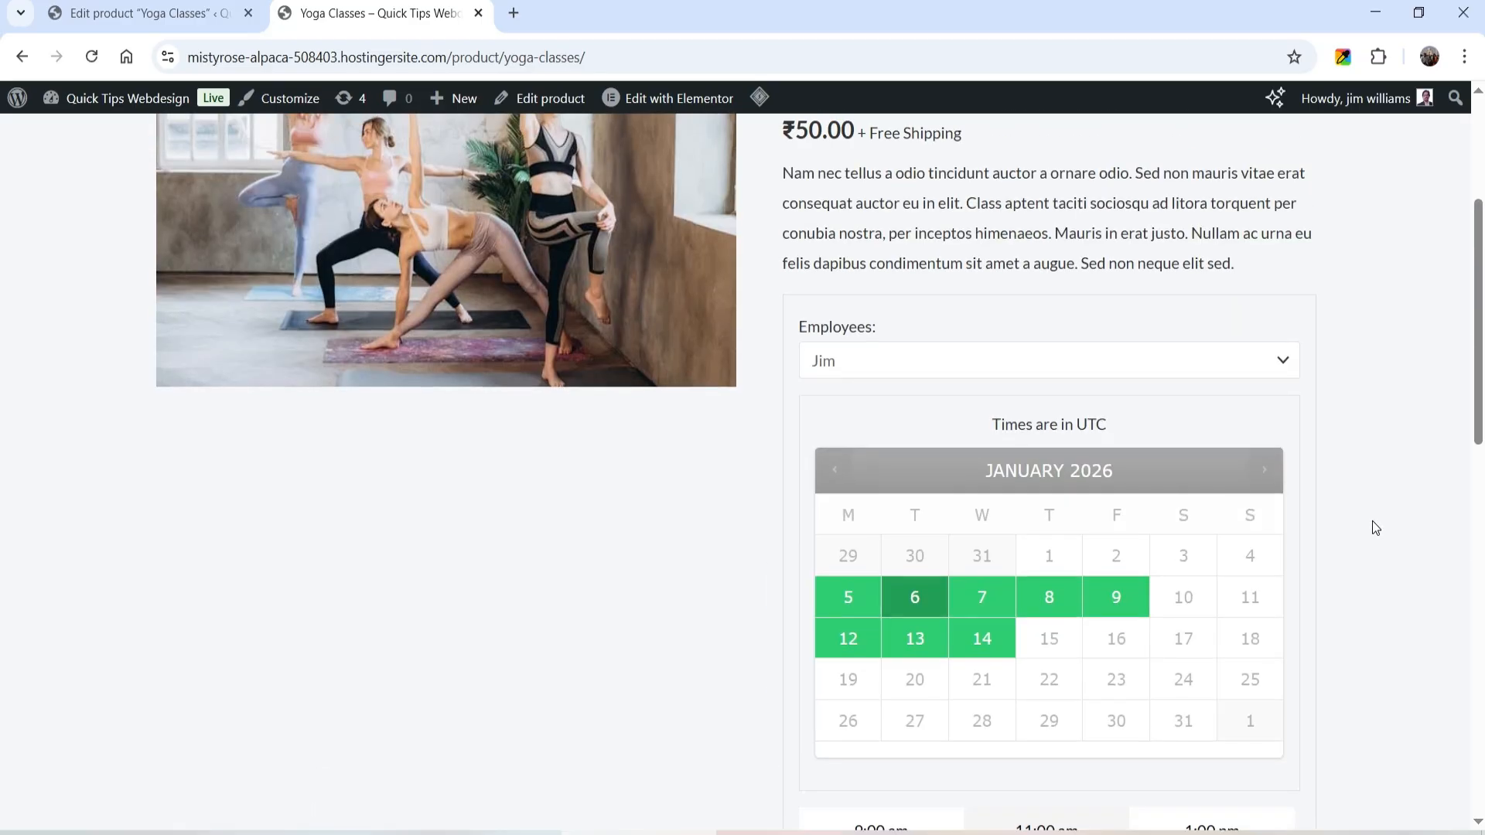
pyautogui.scroll(4, 1375, 527)
pyautogui.click(143, 17)
pyautogui.scroll(-5, 783, 384)
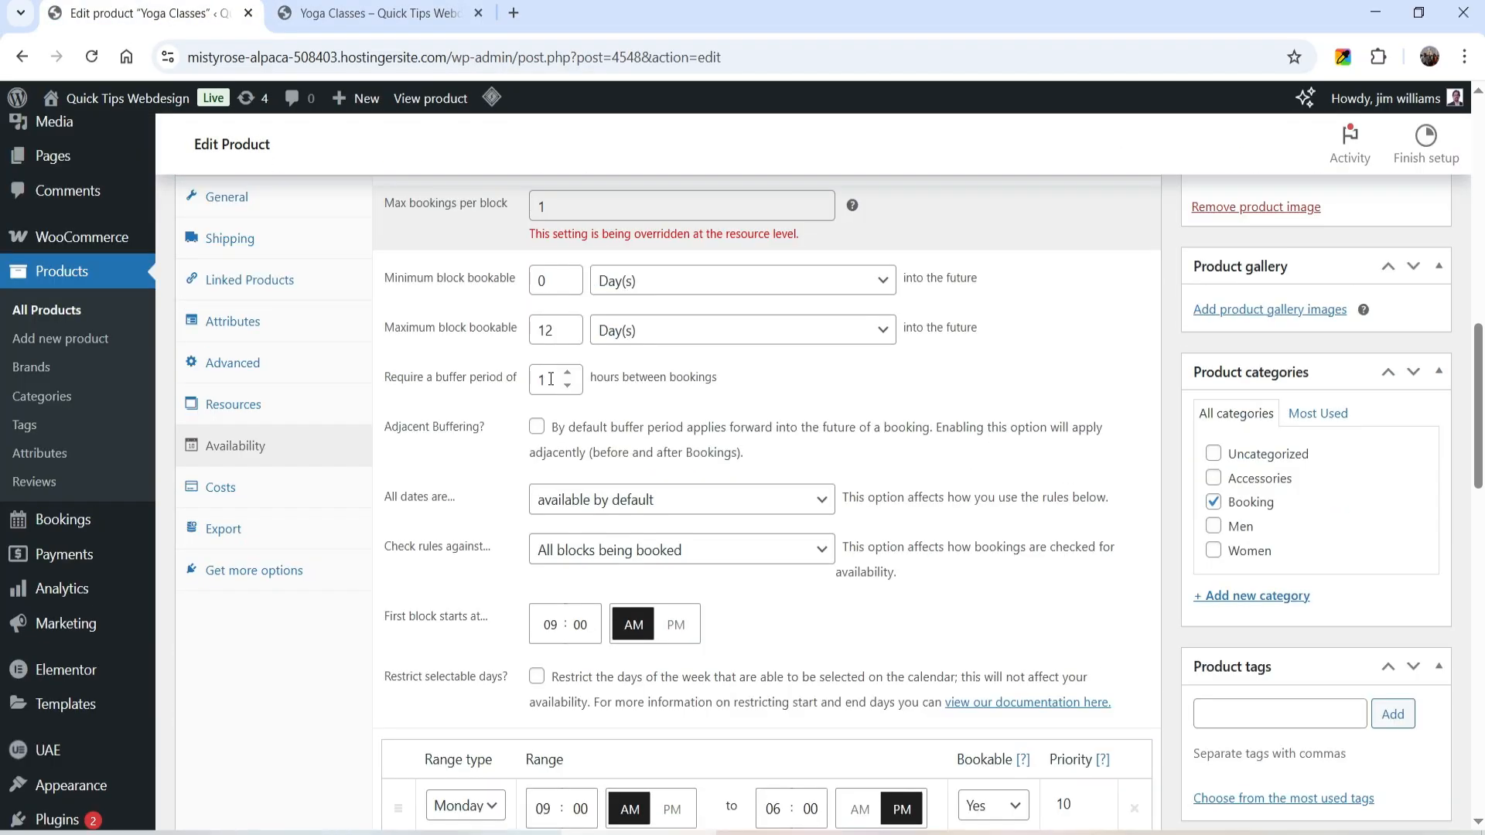
pyautogui.moveTo(550, 378); pyautogui.dragTo(427, 370)
pyautogui.write('0')
pyautogui.scroll(9, 1414, 439)
pyautogui.click(1414, 435)
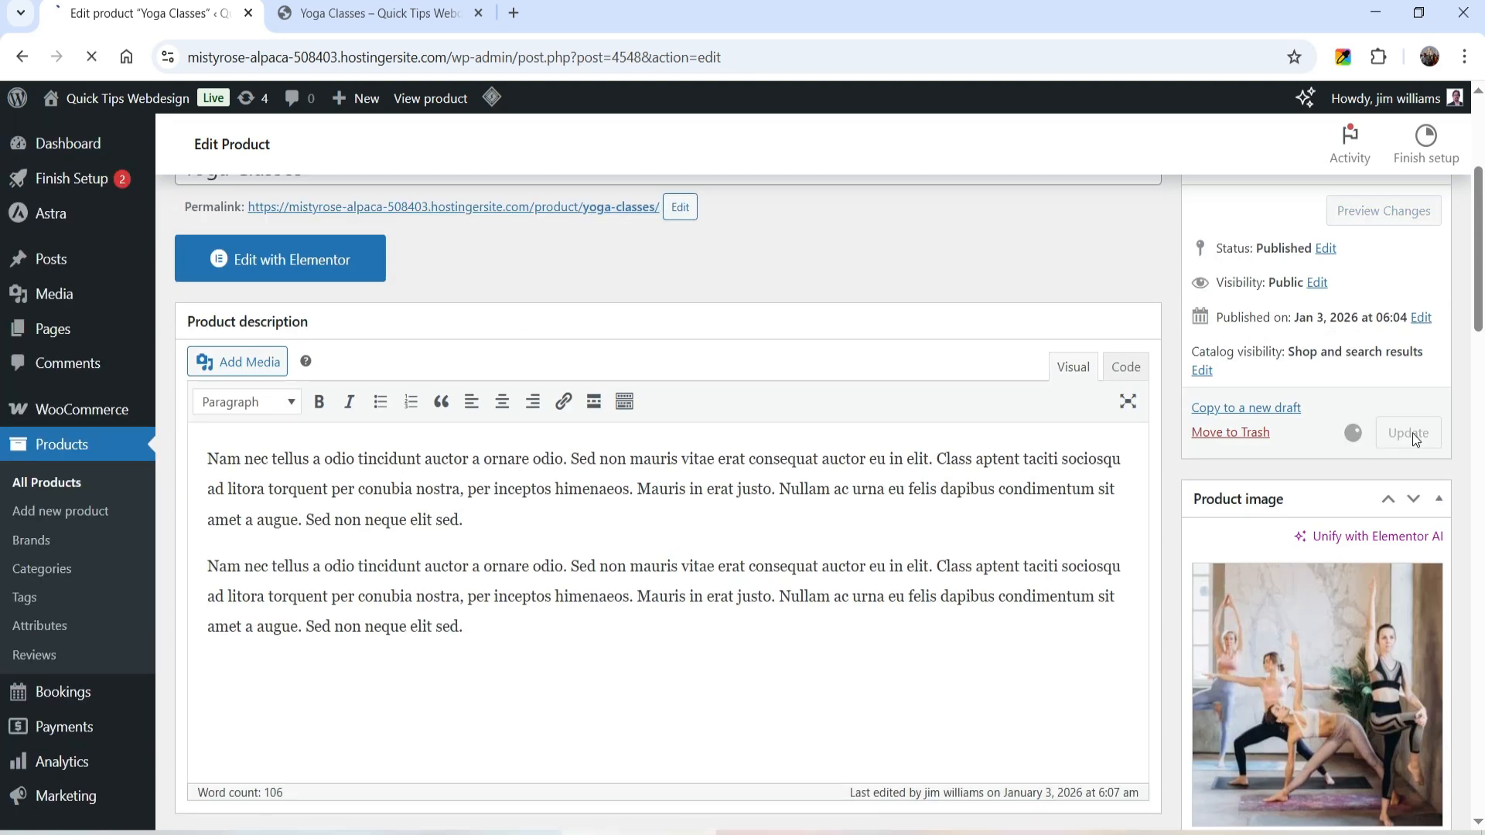
# Refresh the live product page and review the time slots offered for January 6
pyautogui.click(379, 14)
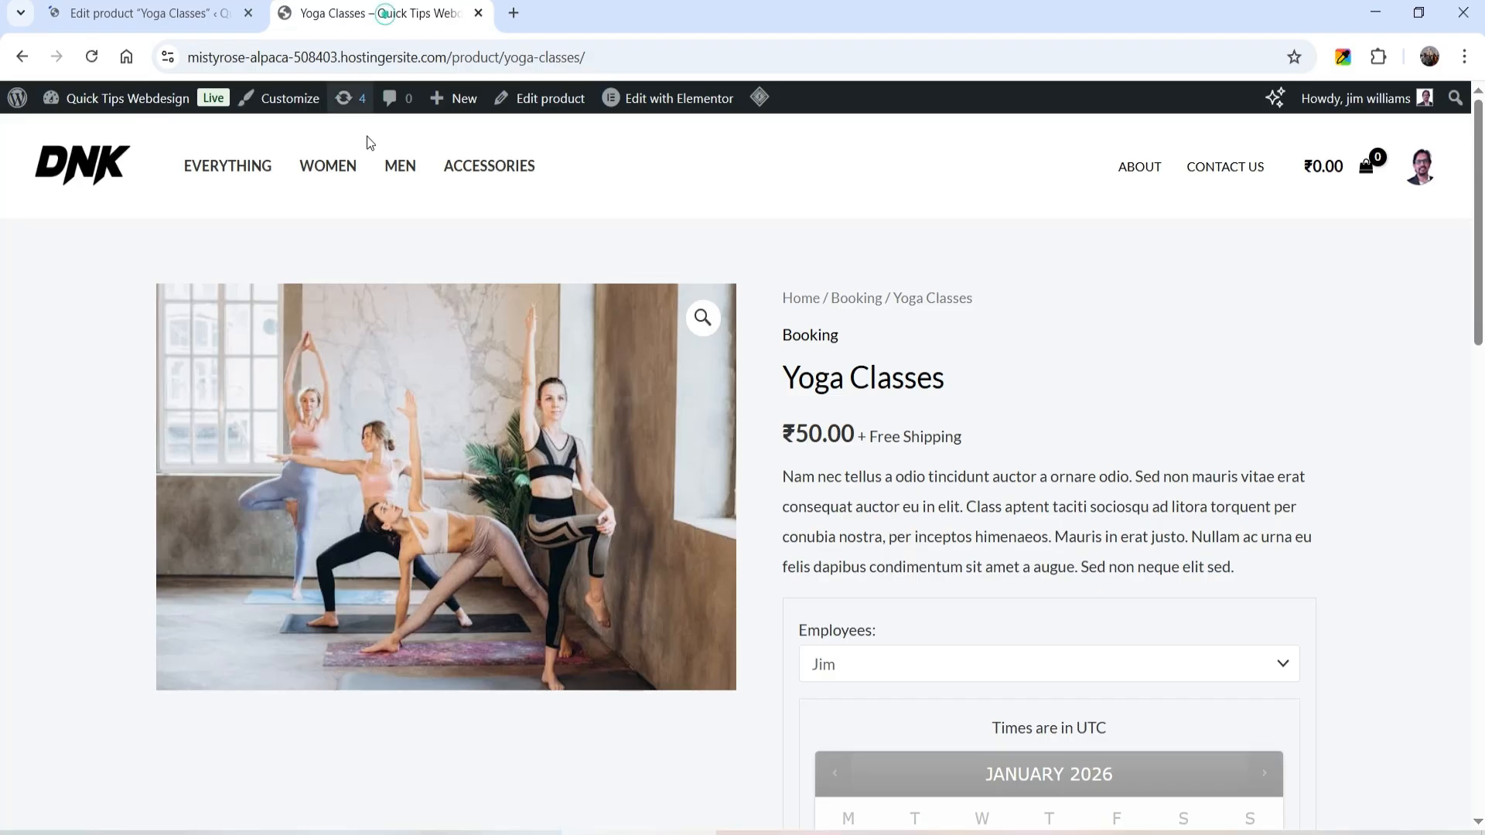
pyautogui.moveTo(758, 98)
pyautogui.scroll(-7, 1214, 325)
pyautogui.click(895, 393)
pyautogui.scroll(-5, 851, 348)
pyautogui.click(824, 236)
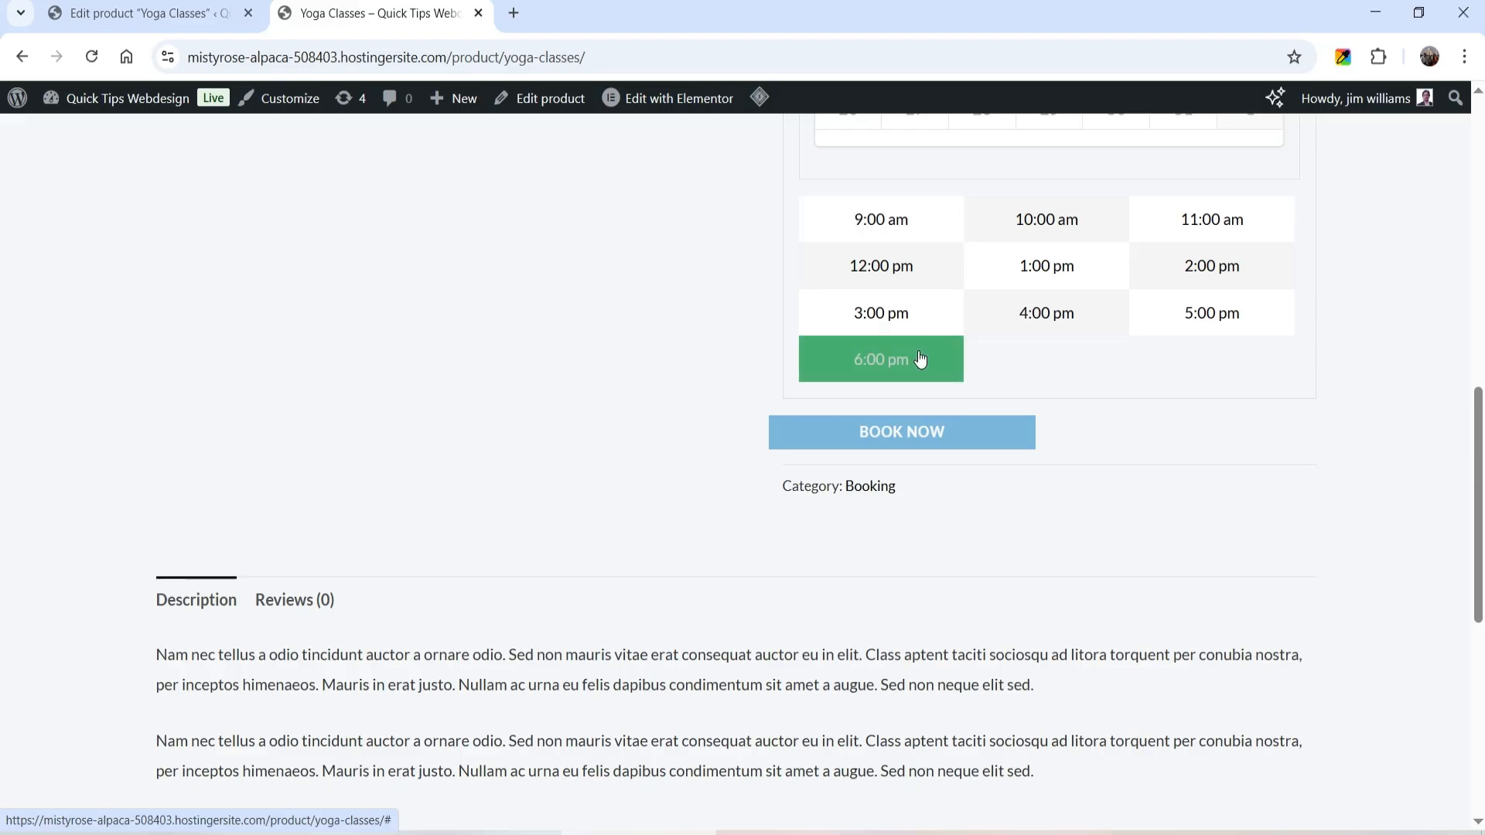
# Select the 9:00 am slot on January 6 and check the booking cost
pyautogui.scroll(3, 959, 313)
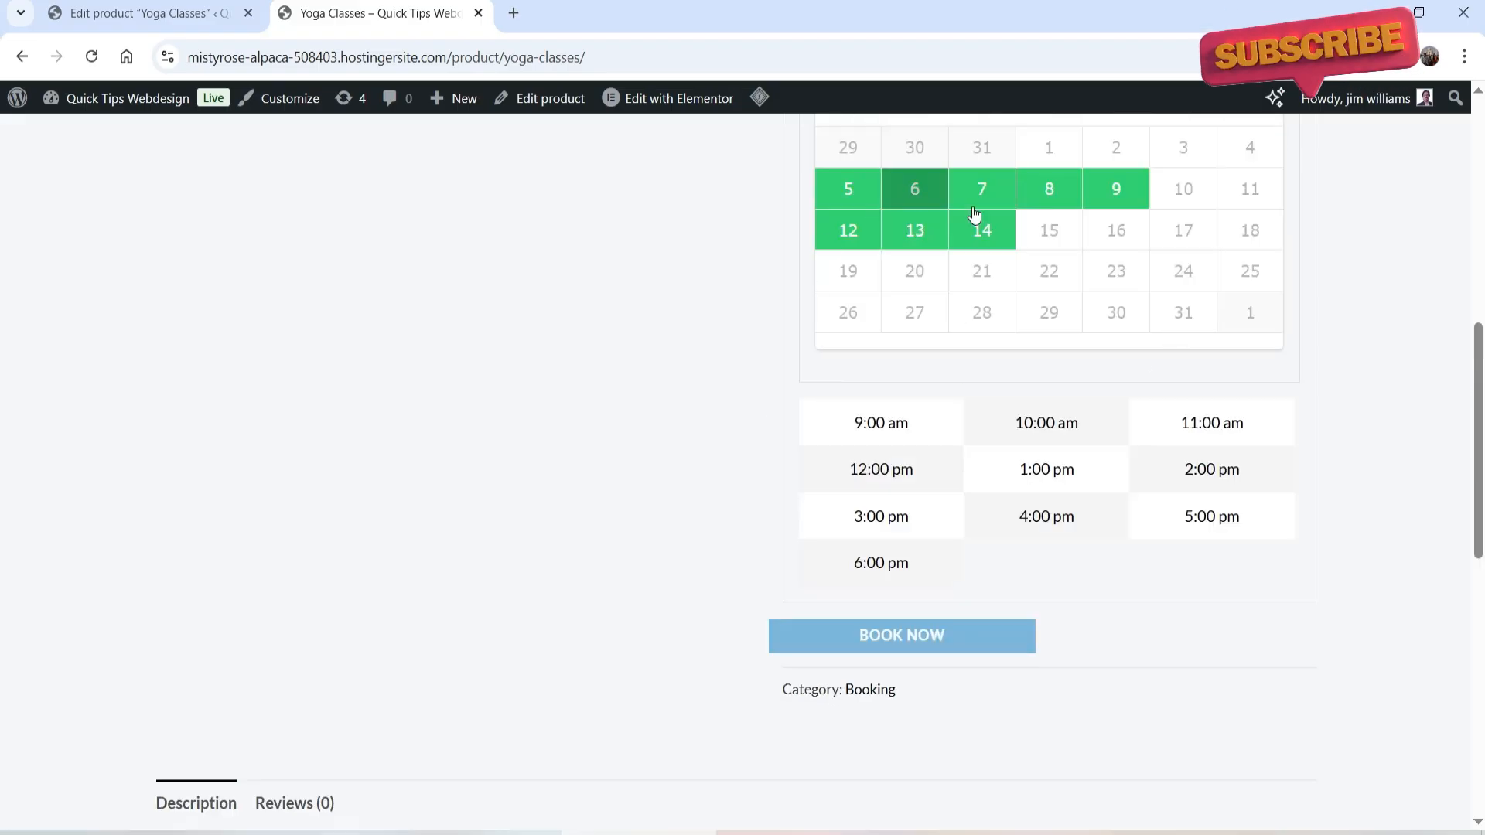
pyautogui.click(913, 180)
pyautogui.click(873, 430)
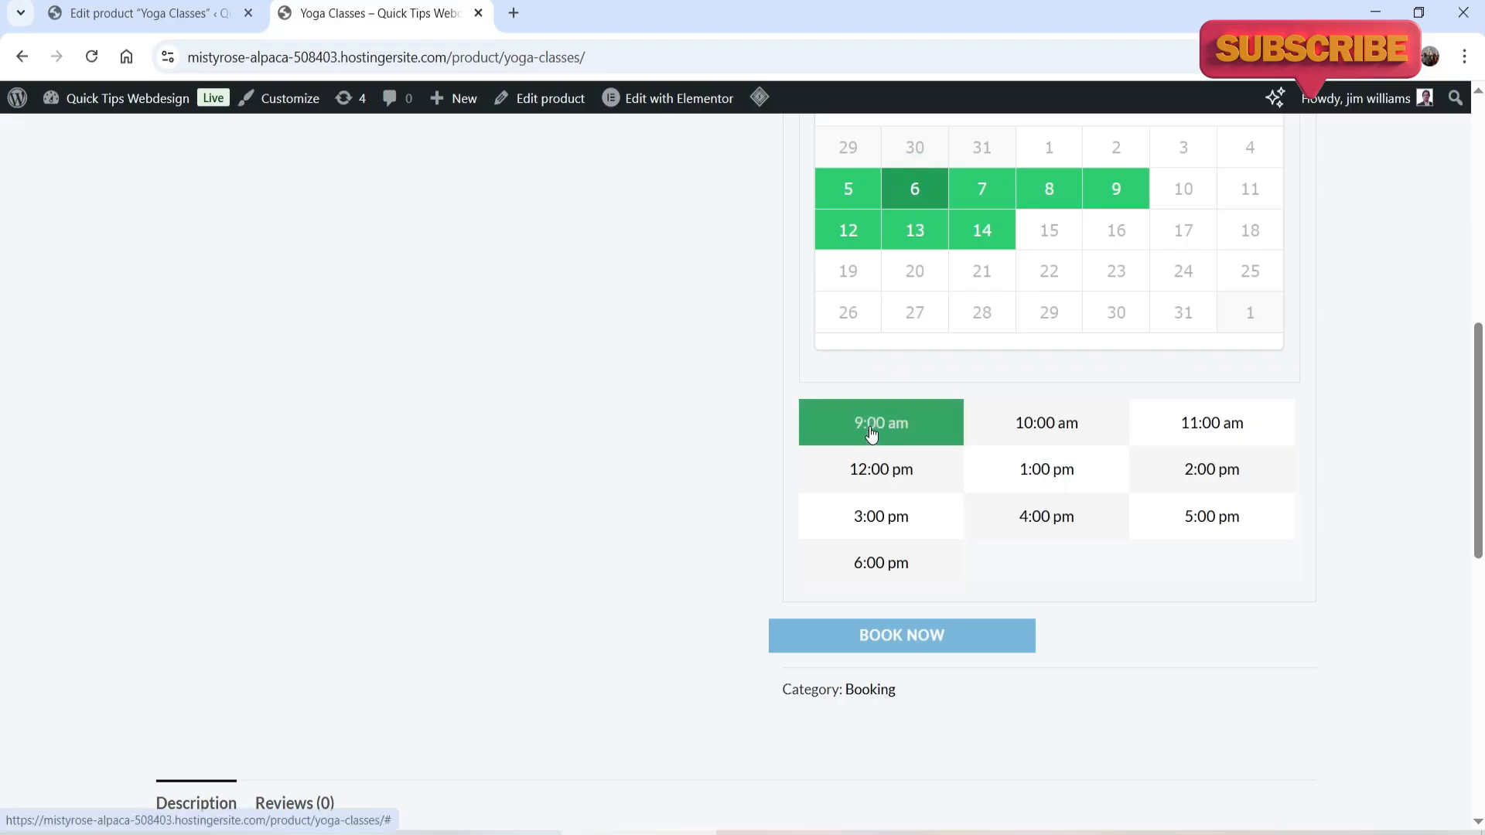
pyautogui.scroll(-2, 1379, 423)
pyautogui.scroll(1, 824, 566)
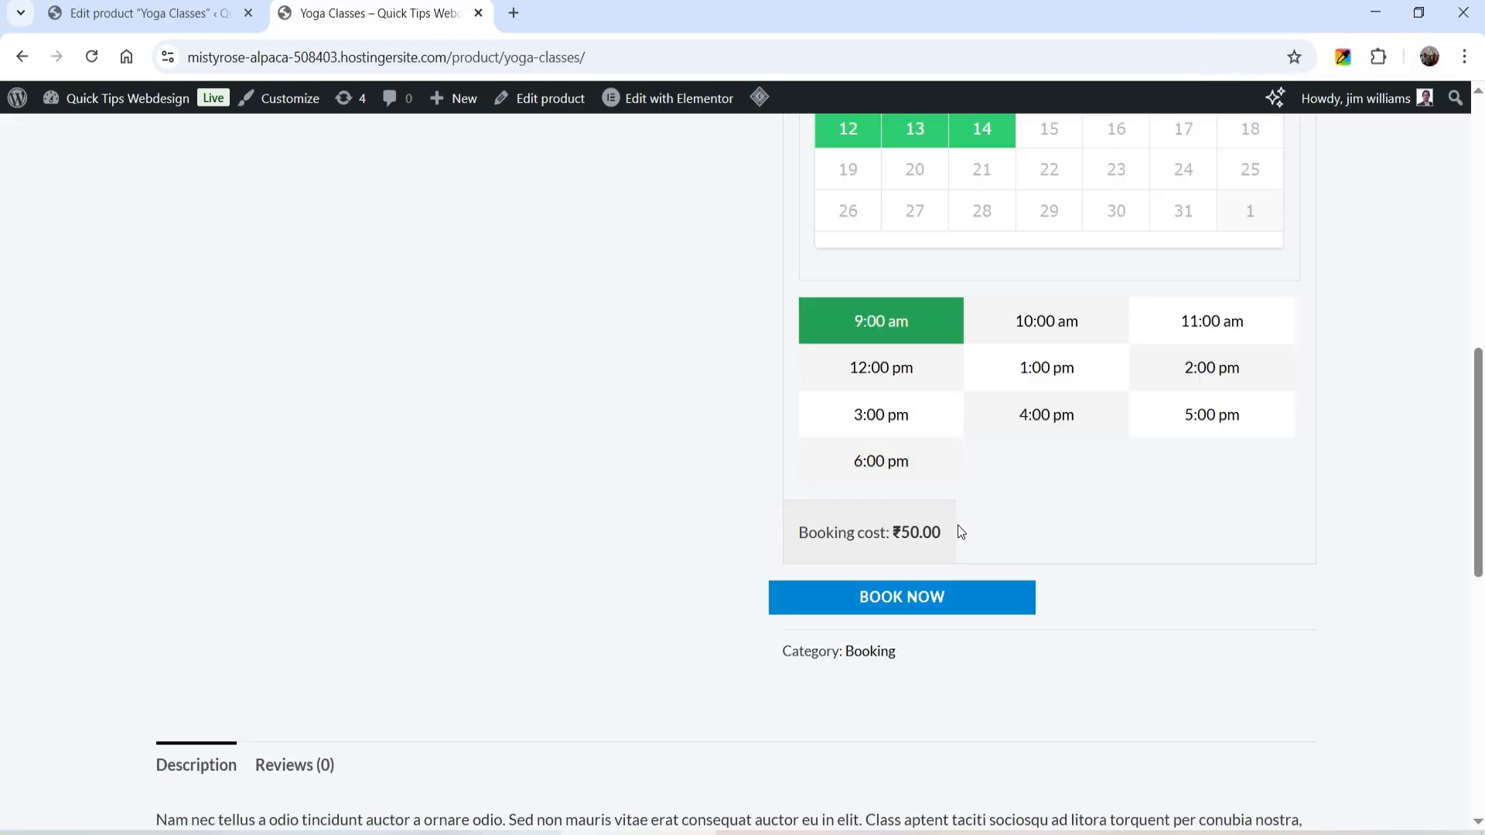
pyautogui.scroll(1, 1403, 512)
pyautogui.scroll(5, 1401, 512)
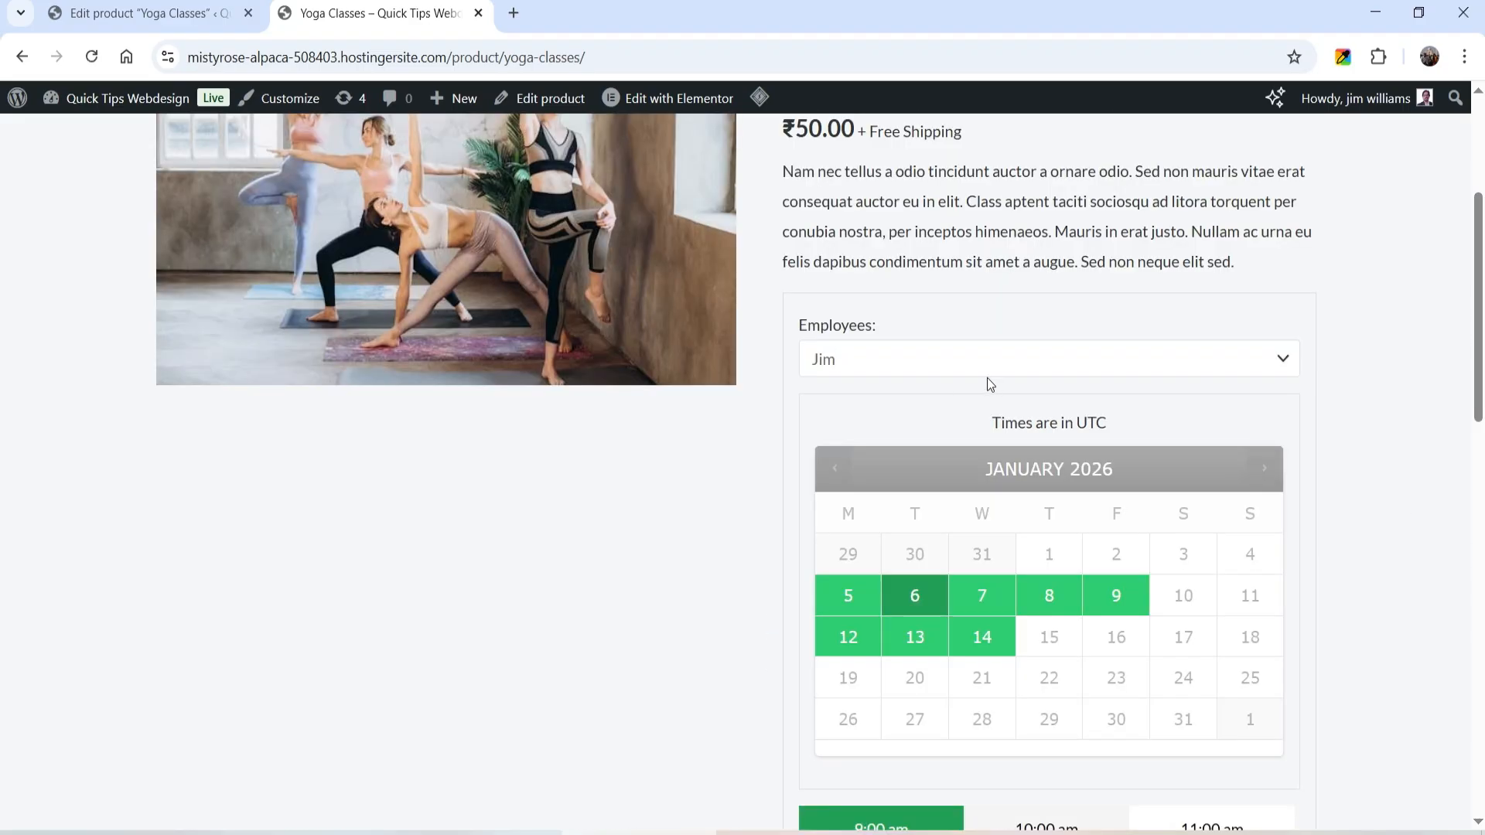
# Return to the product editor and mark the bookable product as virtual
pyautogui.hotkey('ctrl', 'shift', 'Tab')
pyautogui.scroll(-10, 768, 340)
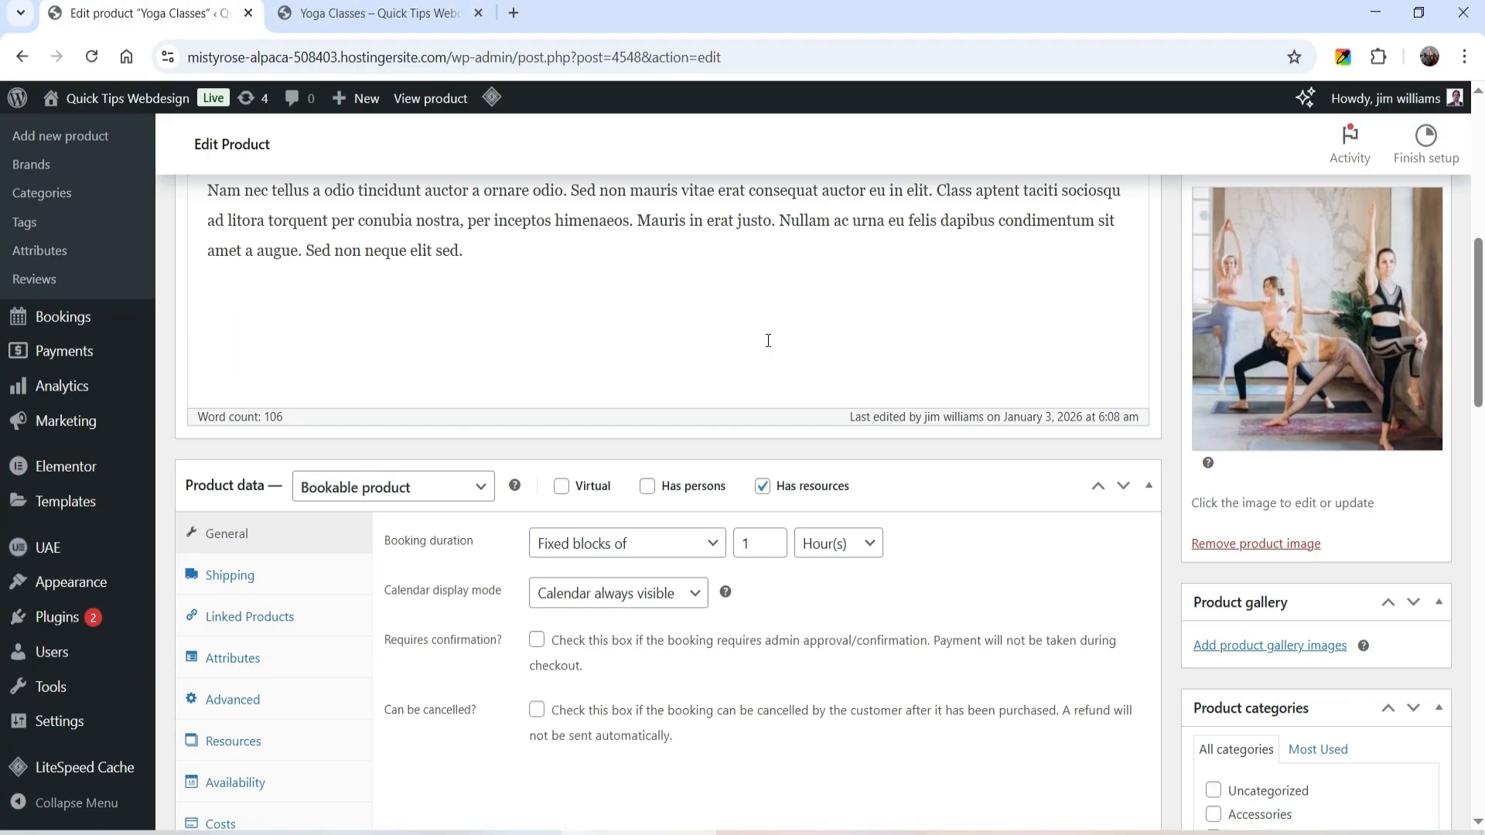
pyautogui.scroll(1, 563, 298)
pyautogui.click(563, 293)
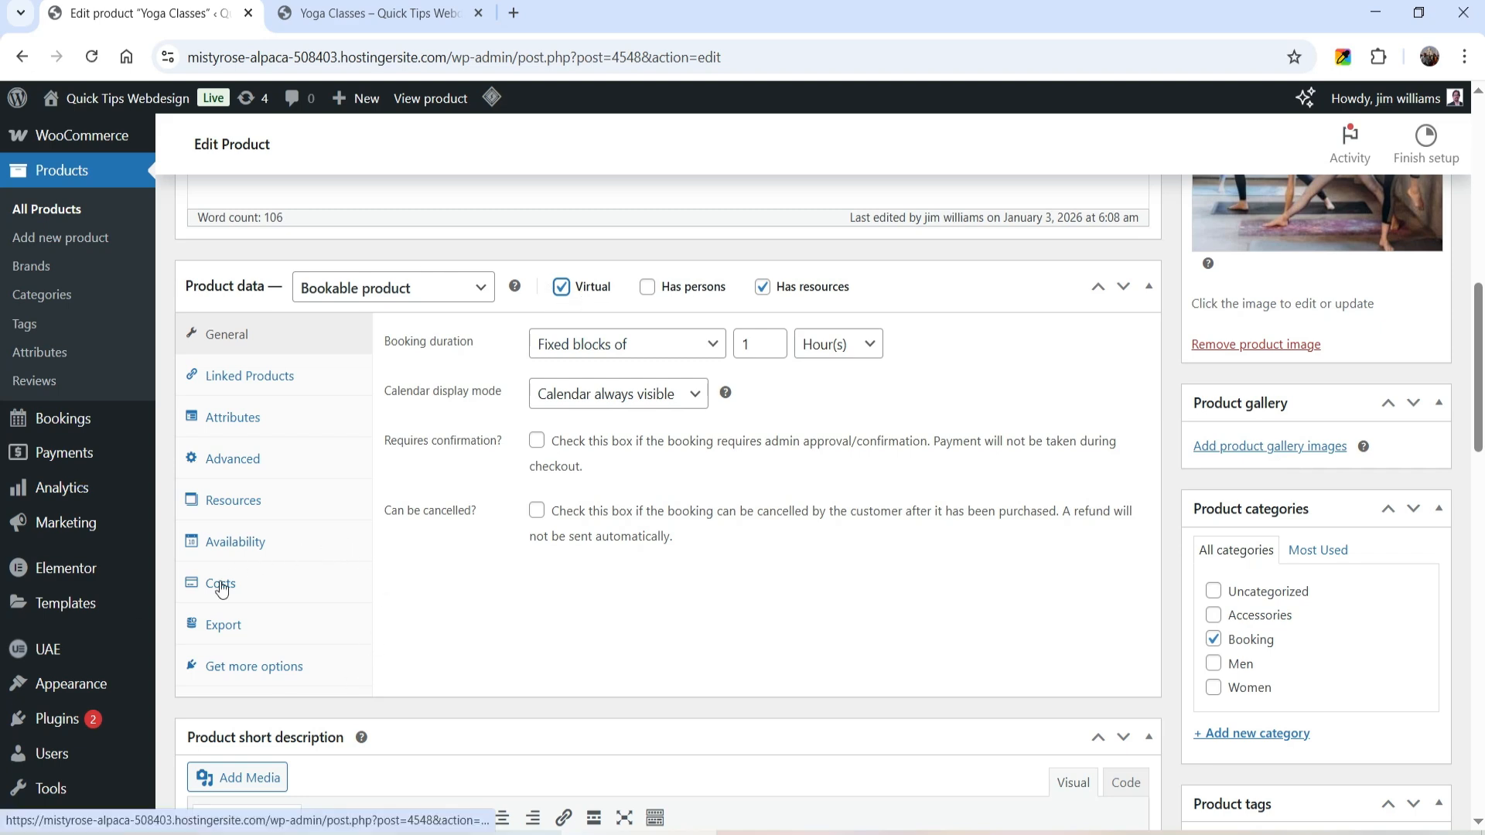
# Set the block cost of the first employee resource to 20
pyautogui.click(233, 501)
pyautogui.scroll(-2, 687, 478)
pyautogui.scroll(-1, 686, 478)
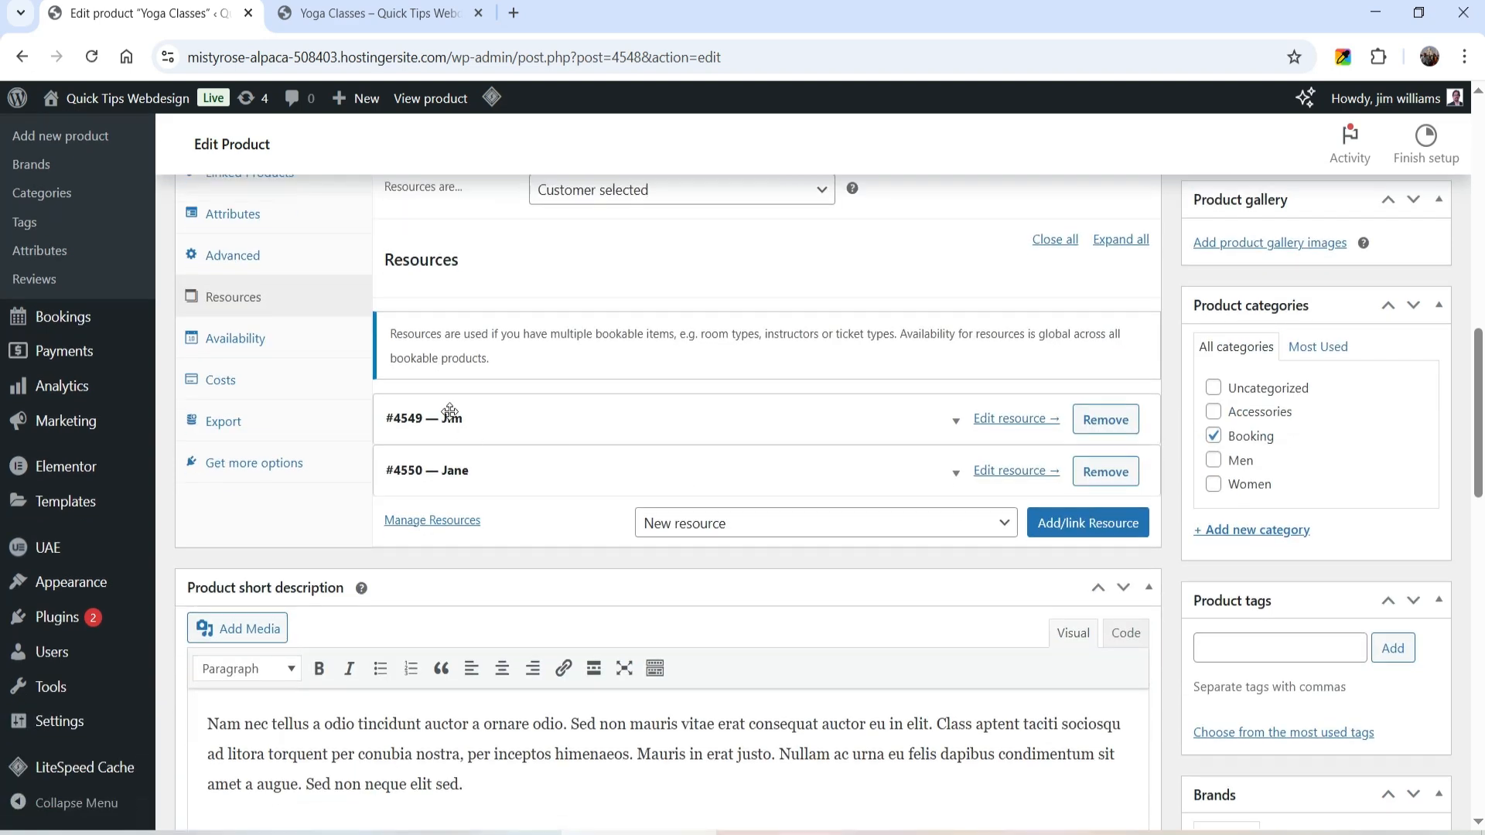
pyautogui.click(953, 426)
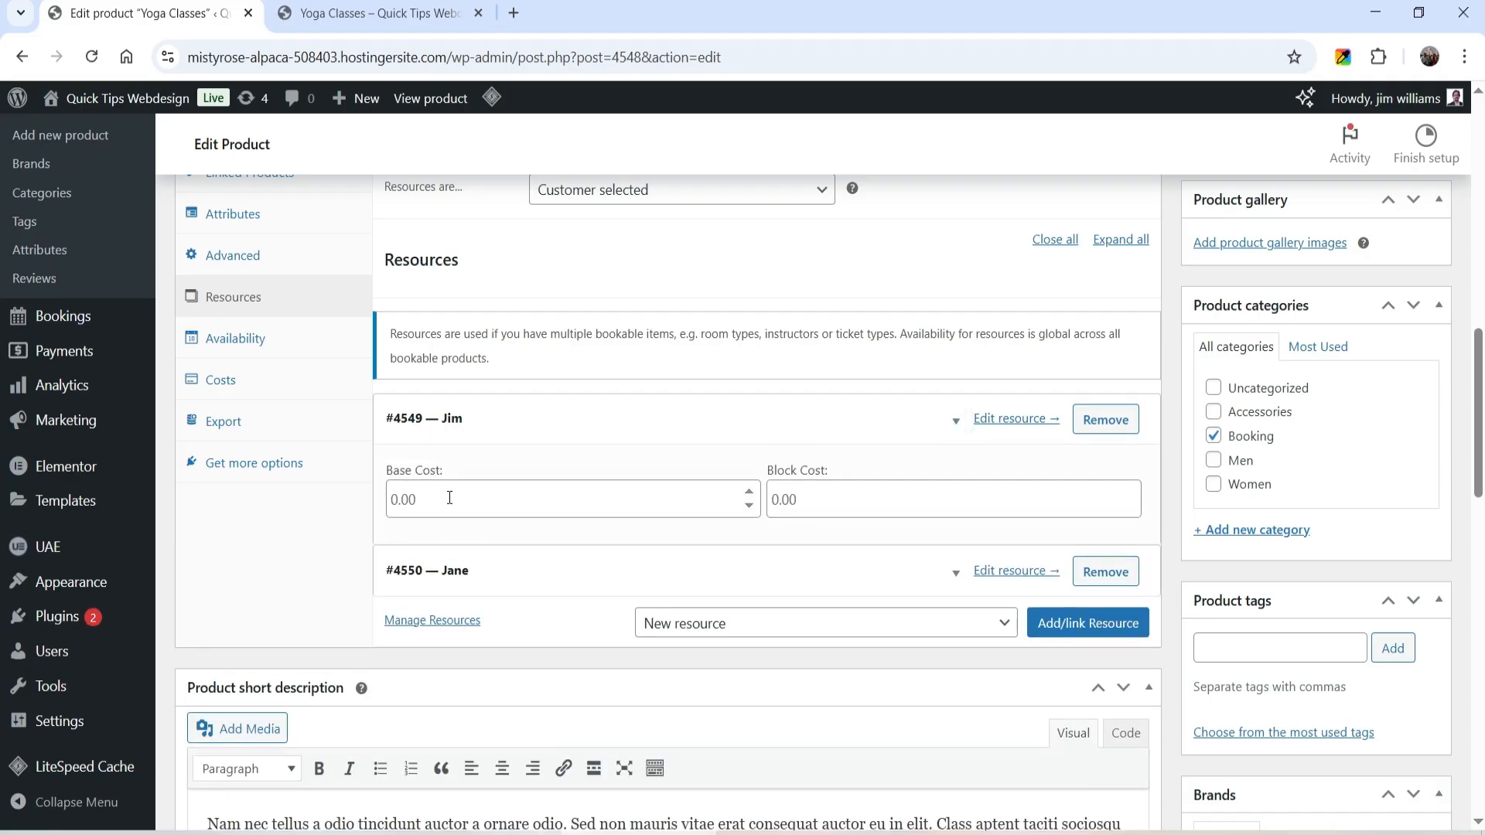
pyautogui.click(897, 504)
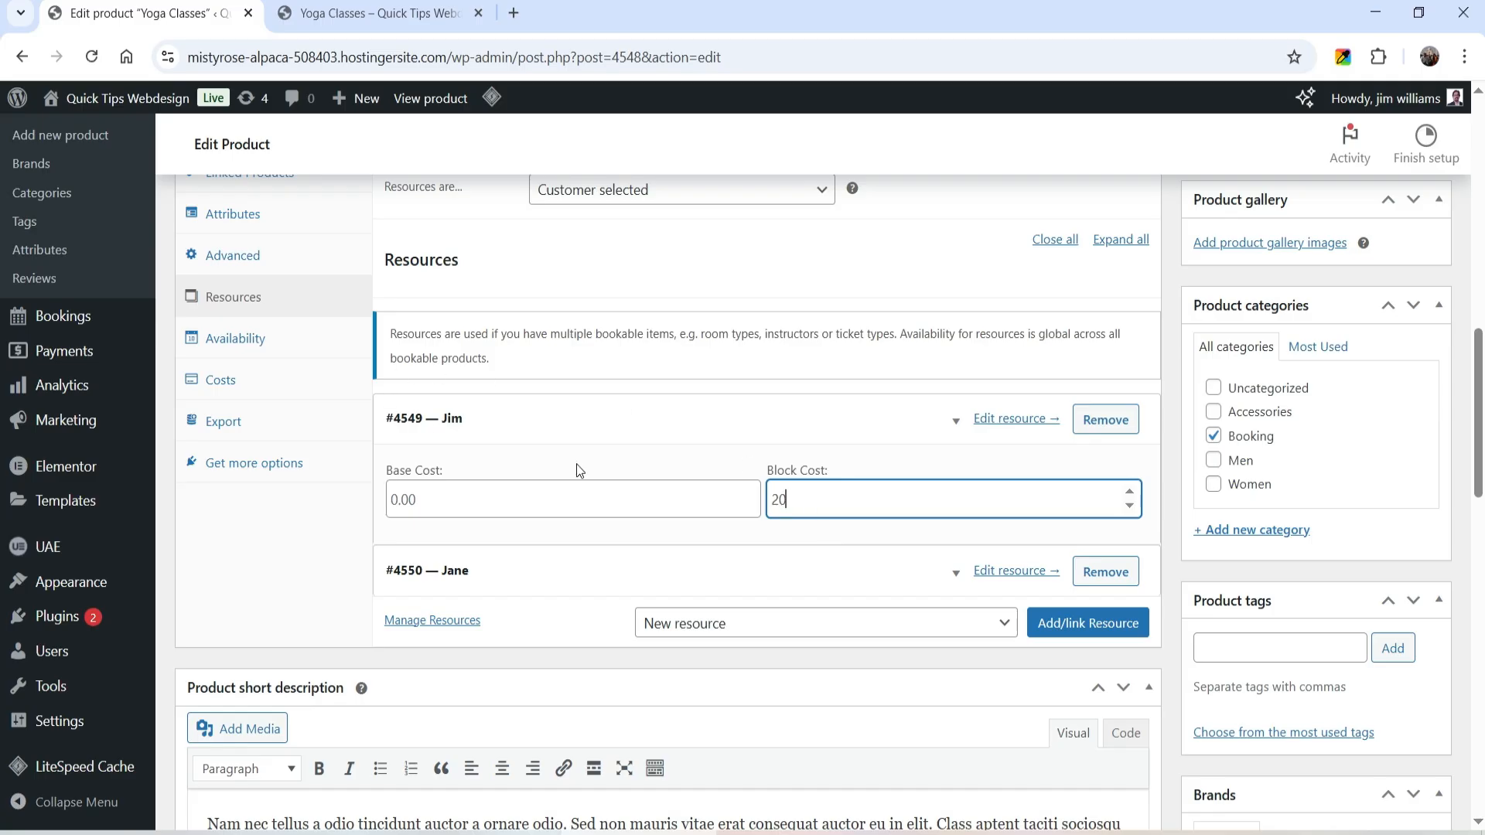
# Update the product and purge all caches from its live page
pyautogui.scroll(10, 1439, 433)
pyautogui.click(1409, 369)
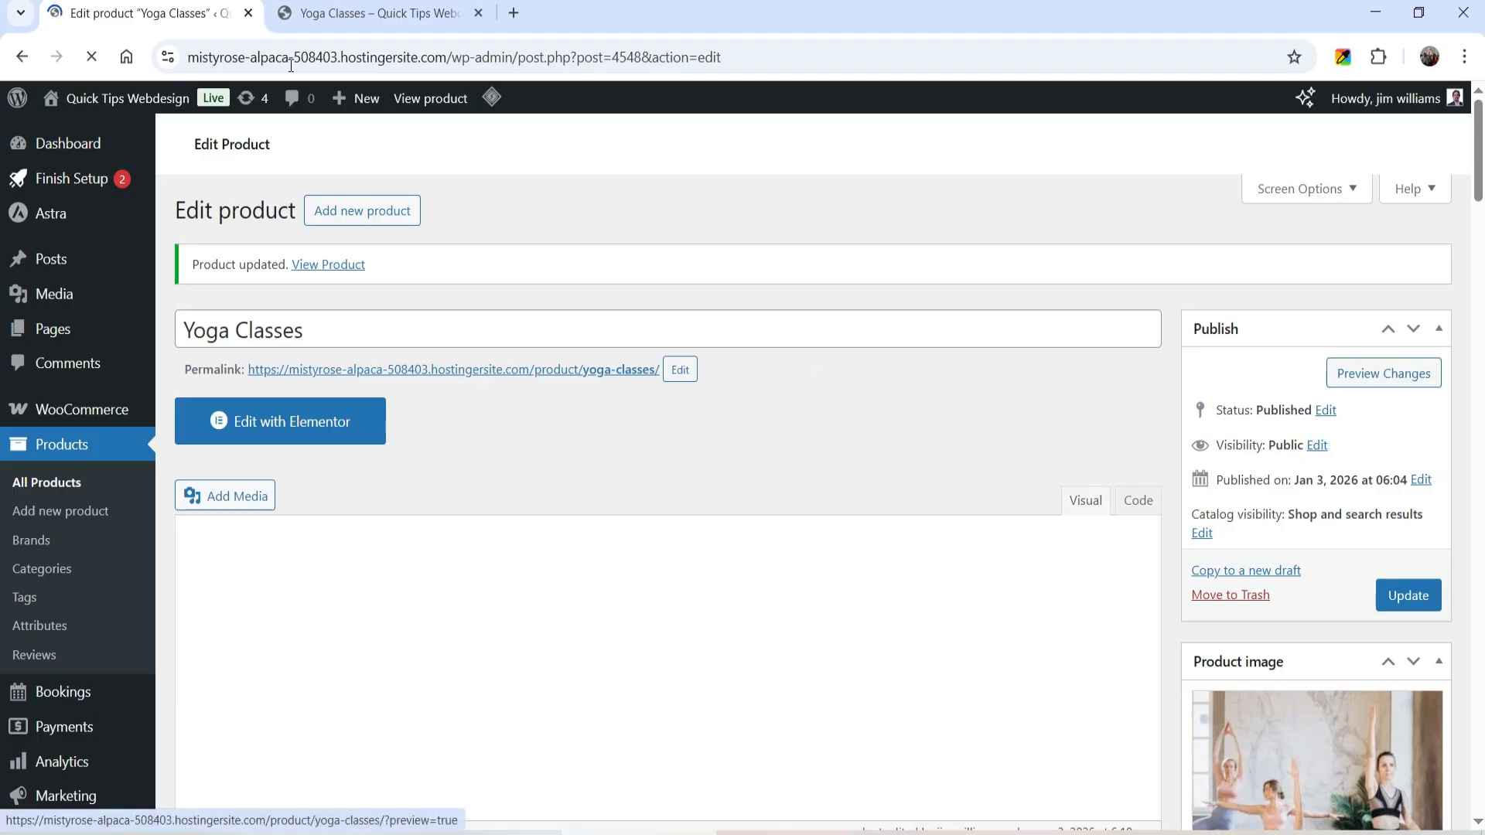
pyautogui.click(372, 13)
pyautogui.moveTo(759, 96)
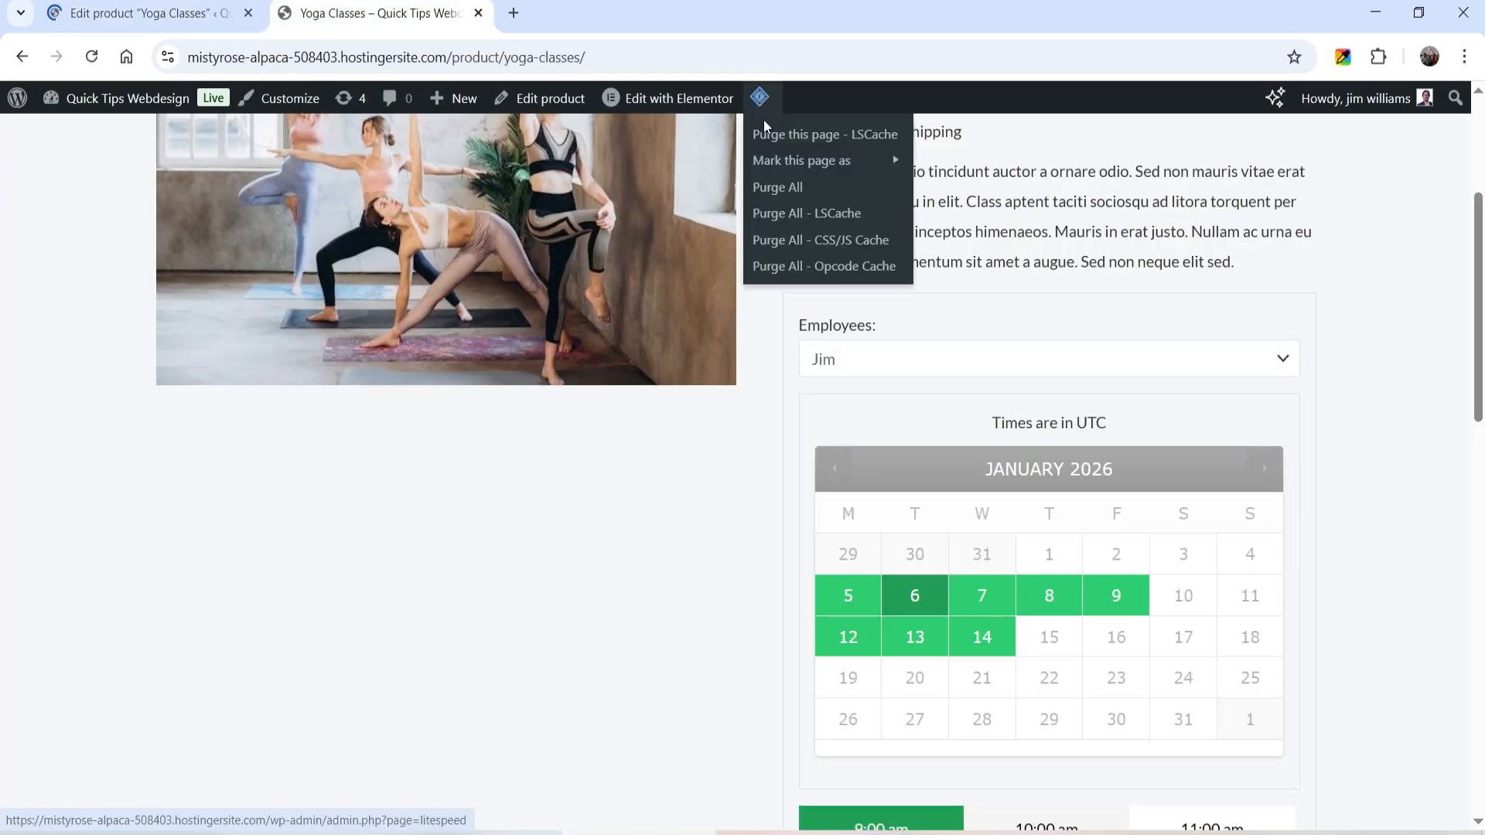
pyautogui.click(770, 189)
# Select January 6 at 9:00 am with the first employee and check the booking cost
pyautogui.scroll(-2, 889, 252)
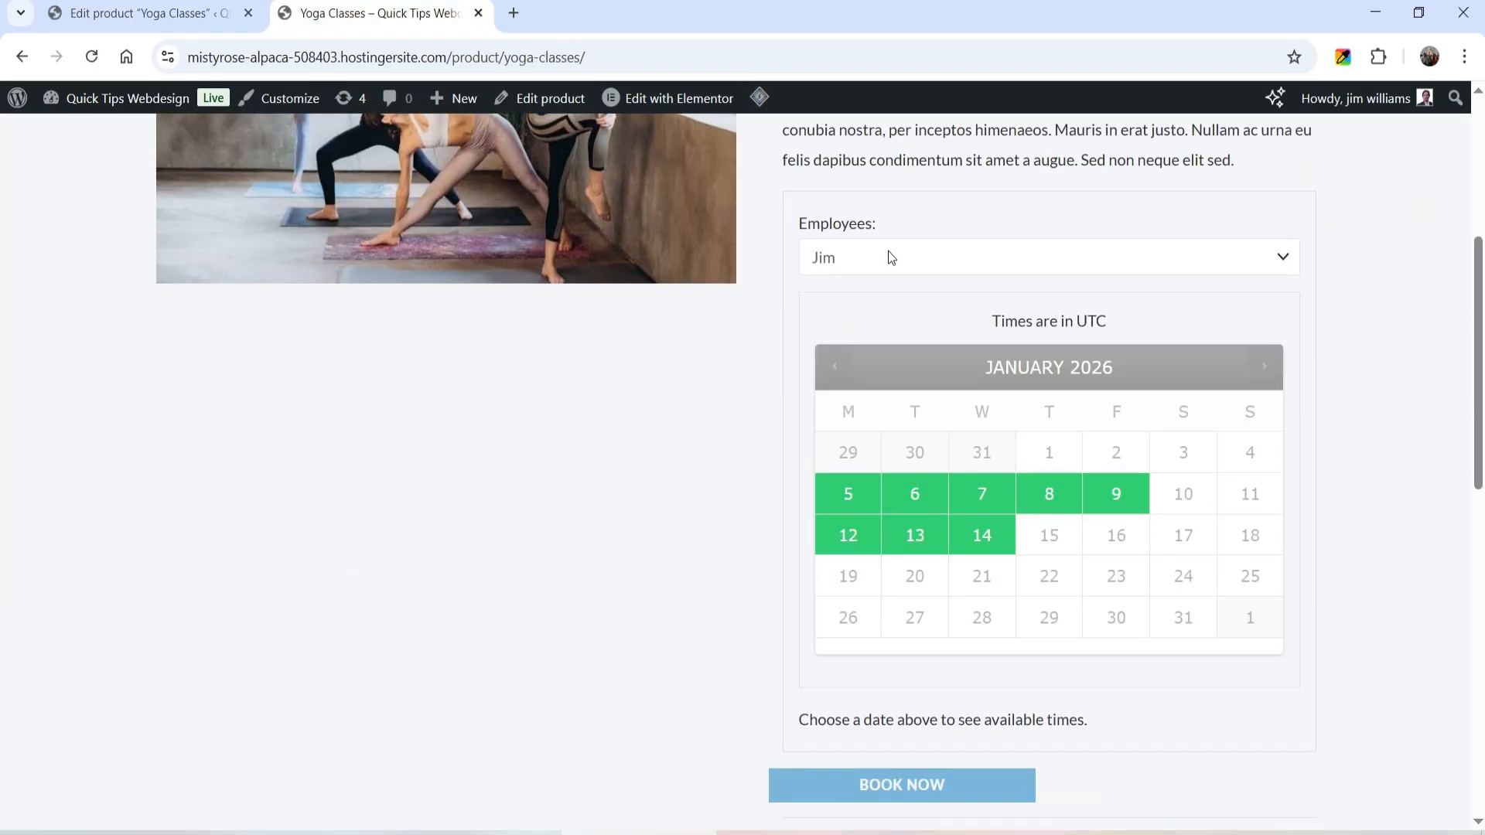
pyautogui.click(917, 502)
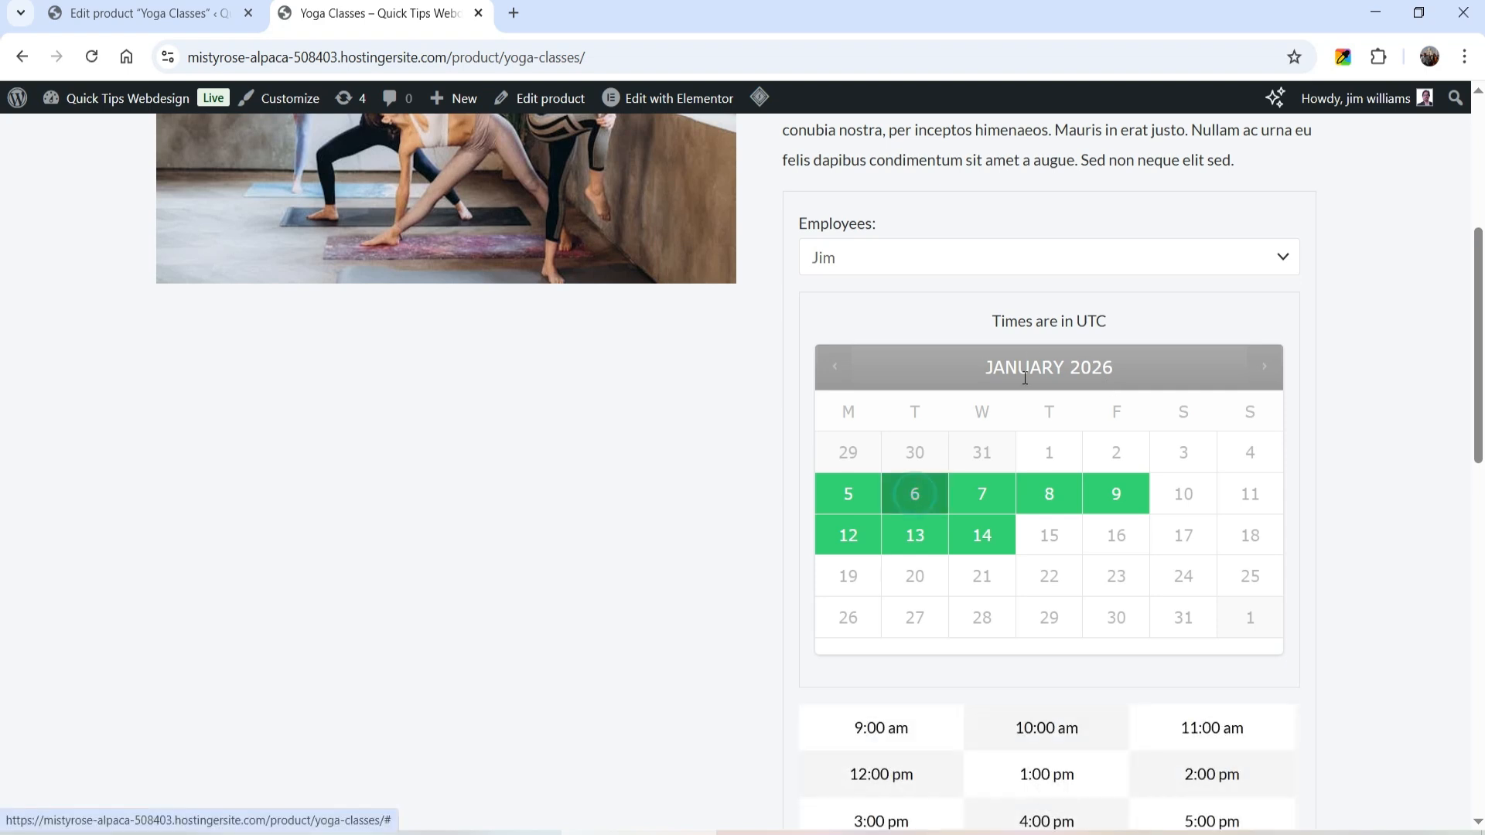
pyautogui.scroll(-3, 929, 464)
pyautogui.click(905, 438)
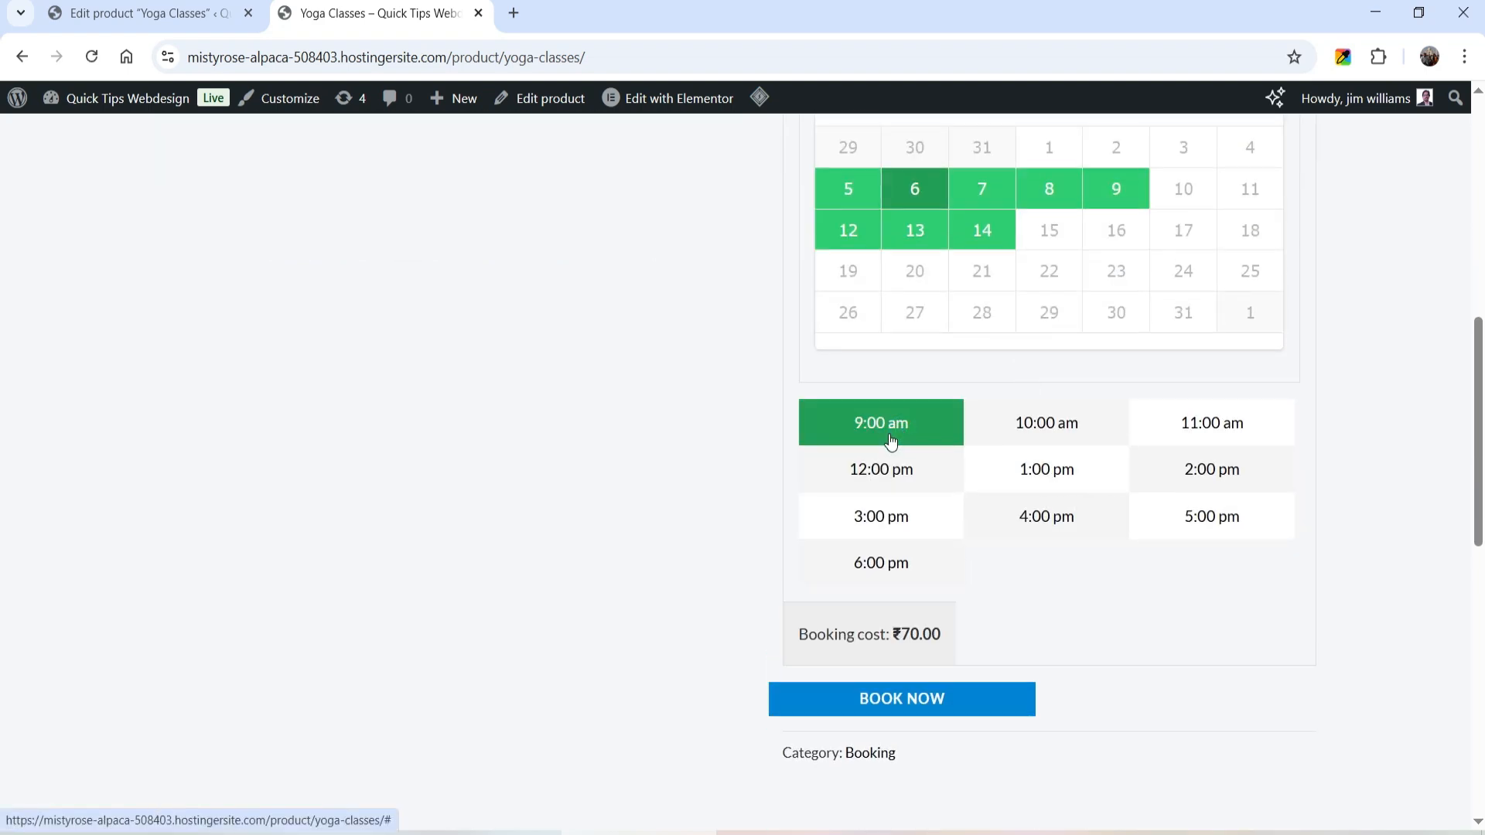
pyautogui.moveTo(904, 634); pyautogui.dragTo(929, 635)
pyautogui.click(1003, 633)
# Choose the second employee on the live page and select January 6 at 12:00 pm
pyautogui.click(116, 14)
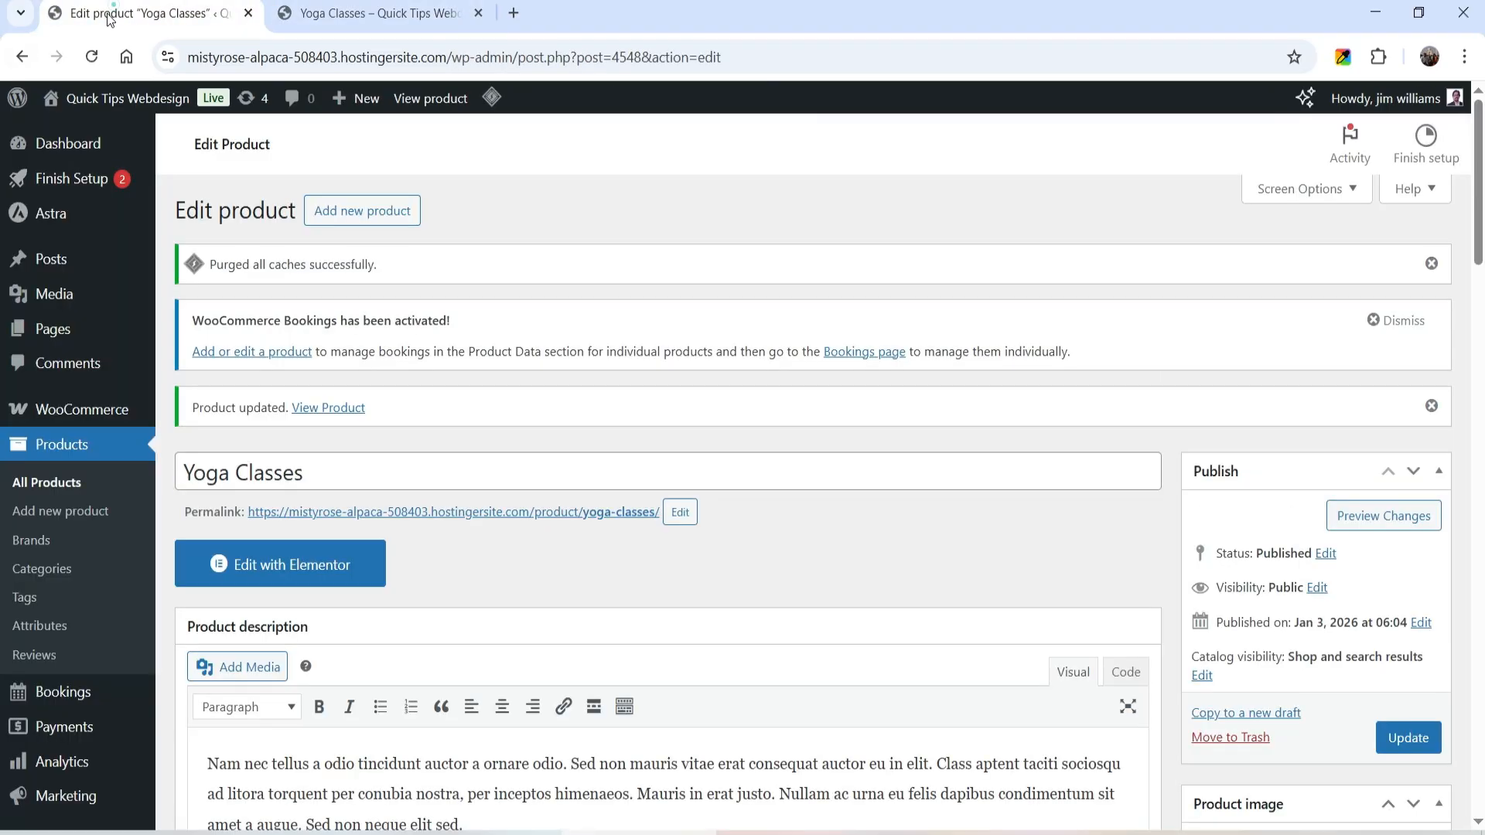
pyautogui.scroll(-6, 684, 534)
pyautogui.click(323, 13)
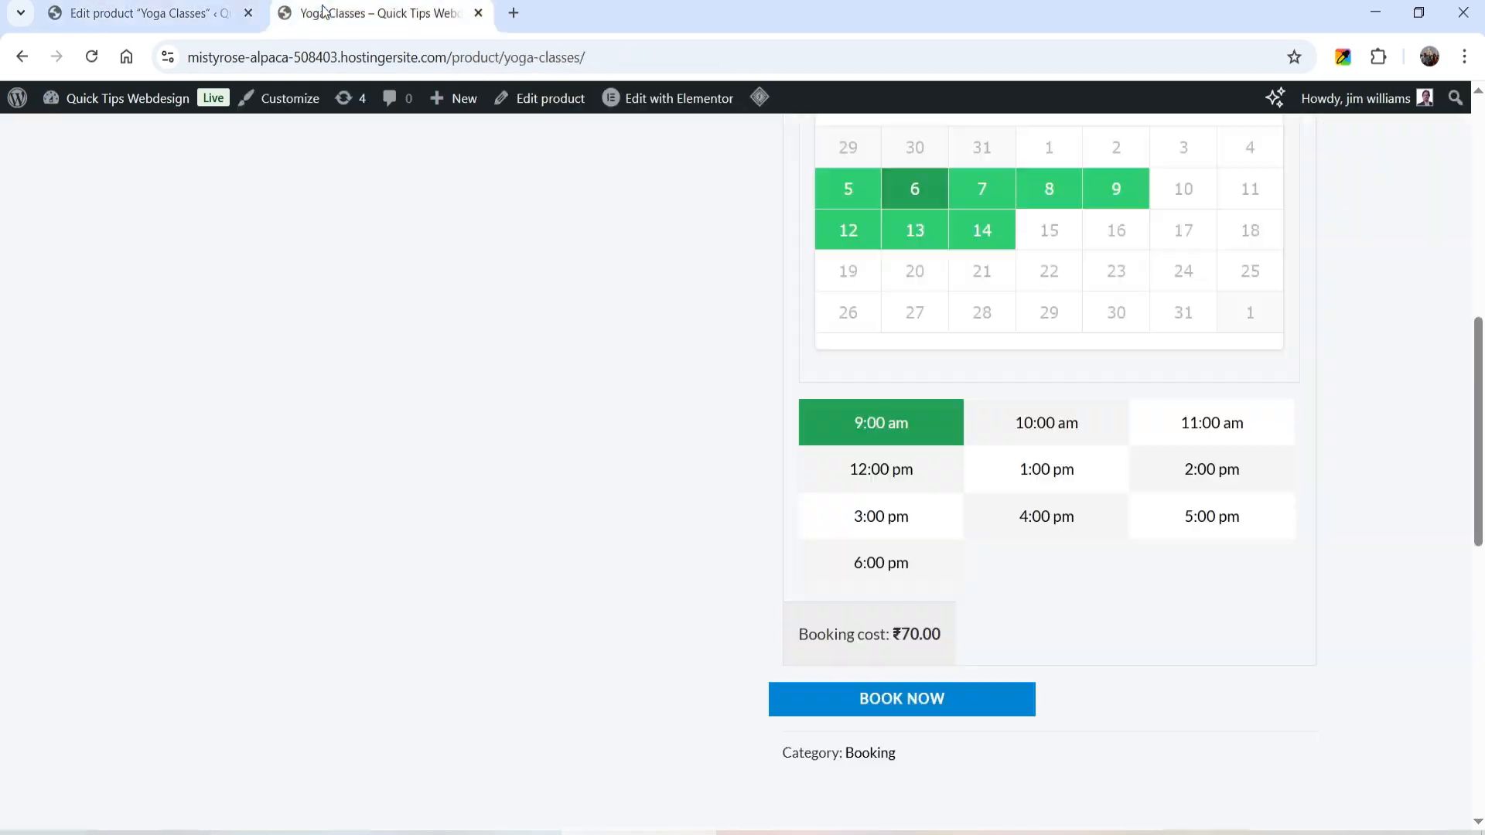
pyautogui.scroll(8, 894, 457)
pyautogui.scroll(-4, 895, 300)
pyautogui.click(926, 256)
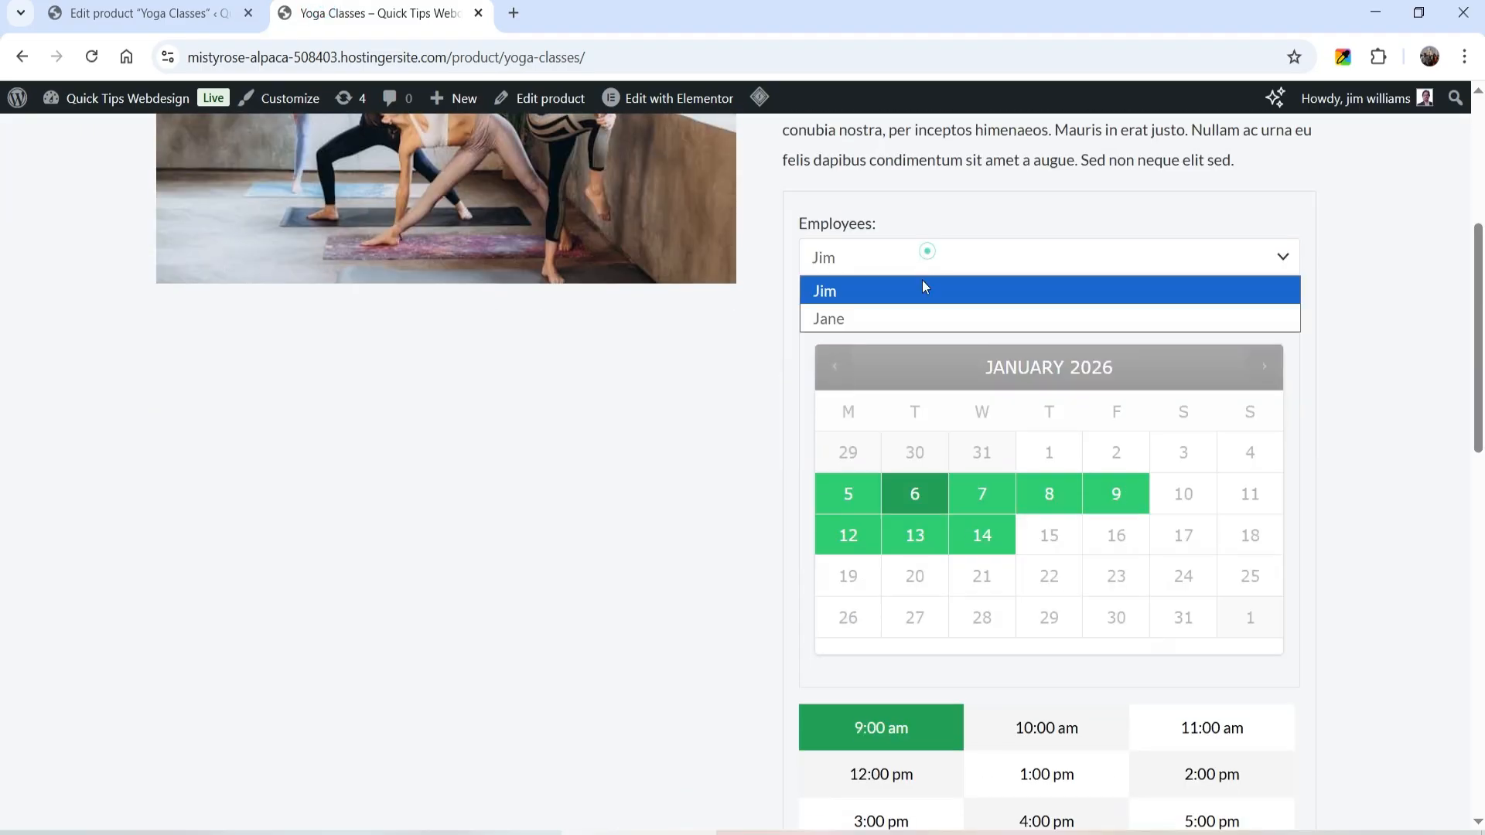
pyautogui.click(898, 317)
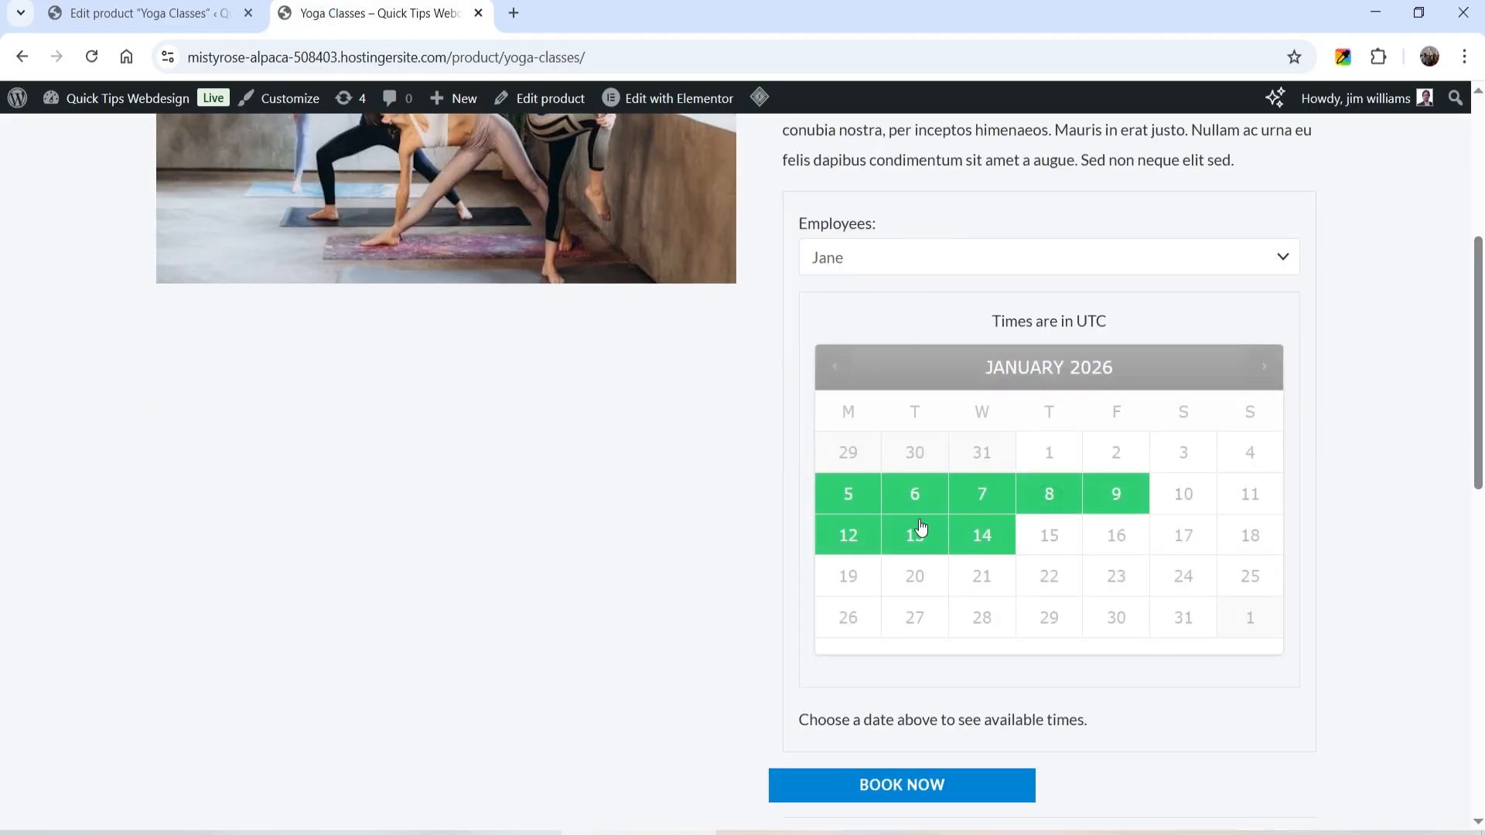
pyautogui.click(915, 495)
pyautogui.scroll(-5, 902, 369)
pyautogui.click(901, 370)
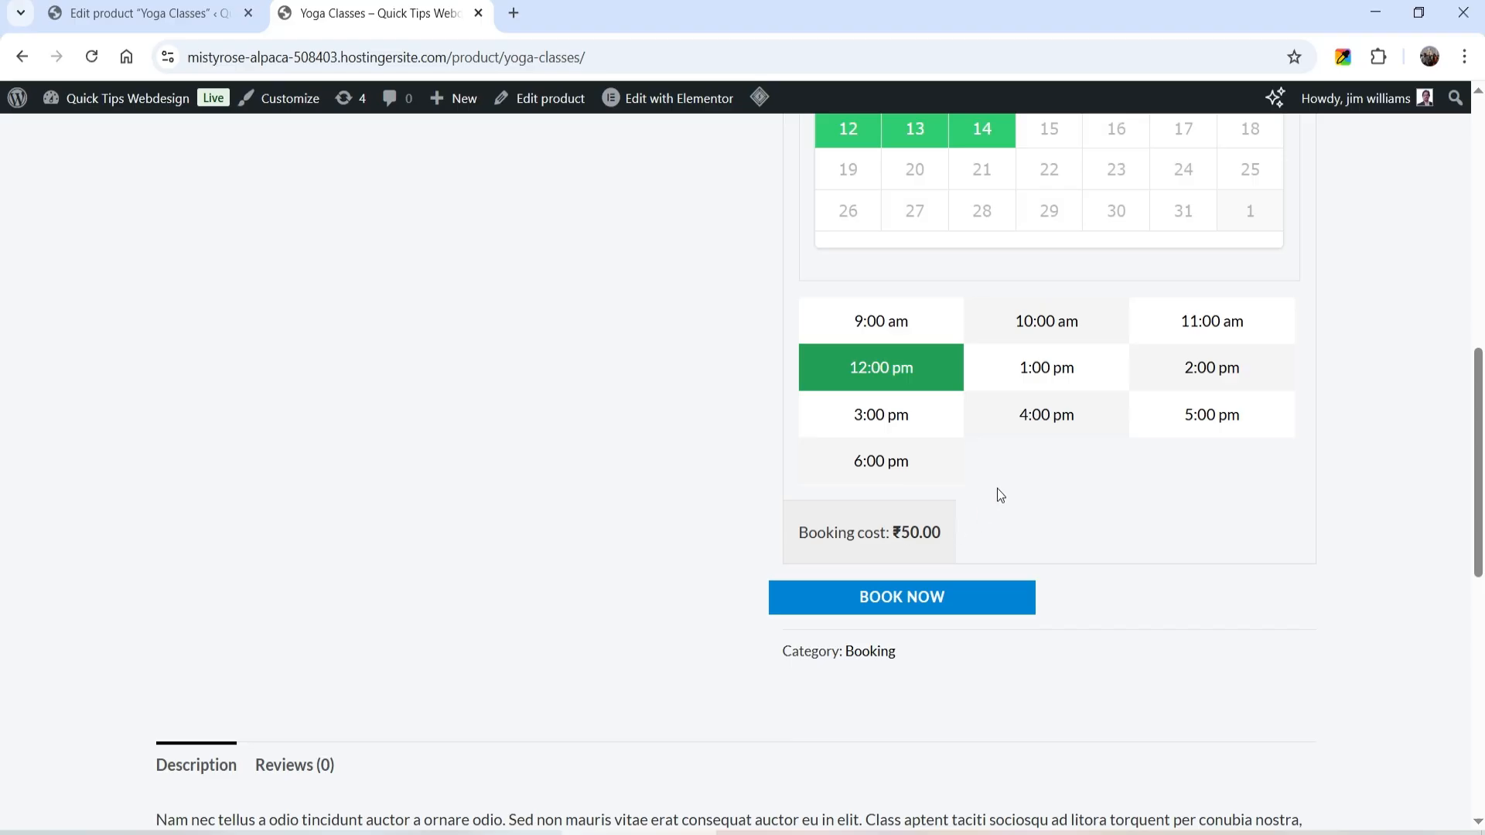
# Book the selected Yoga Classes slot, adding it to the cart
pyautogui.scroll(4, 999, 491)
pyautogui.scroll(-5, 999, 495)
pyautogui.click(963, 506)
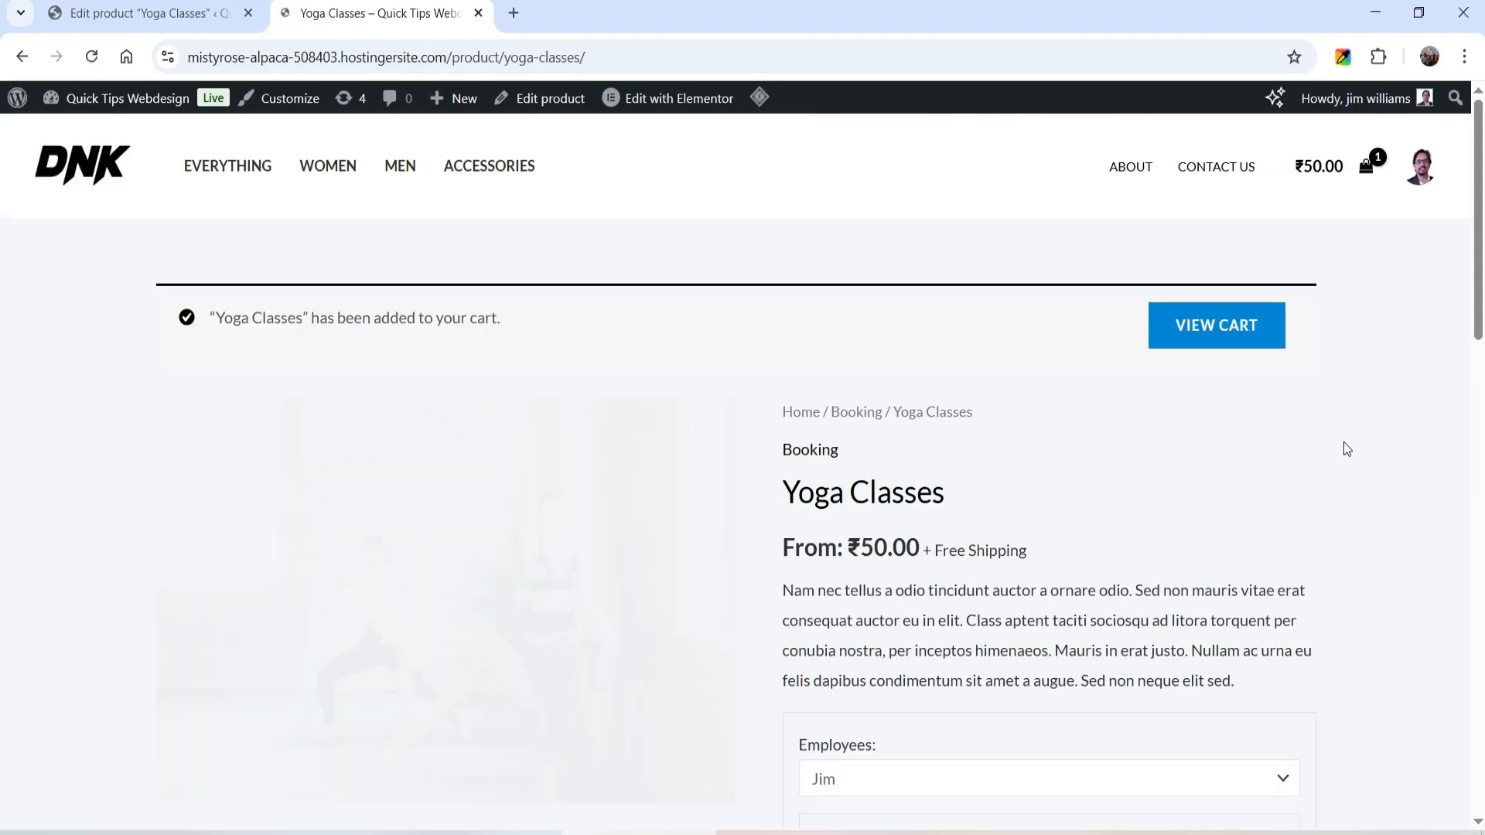
# View the cart, proceed to checkout, place the Yoga Classes order with cash on delivery, and review its order details
pyautogui.click(1184, 334)
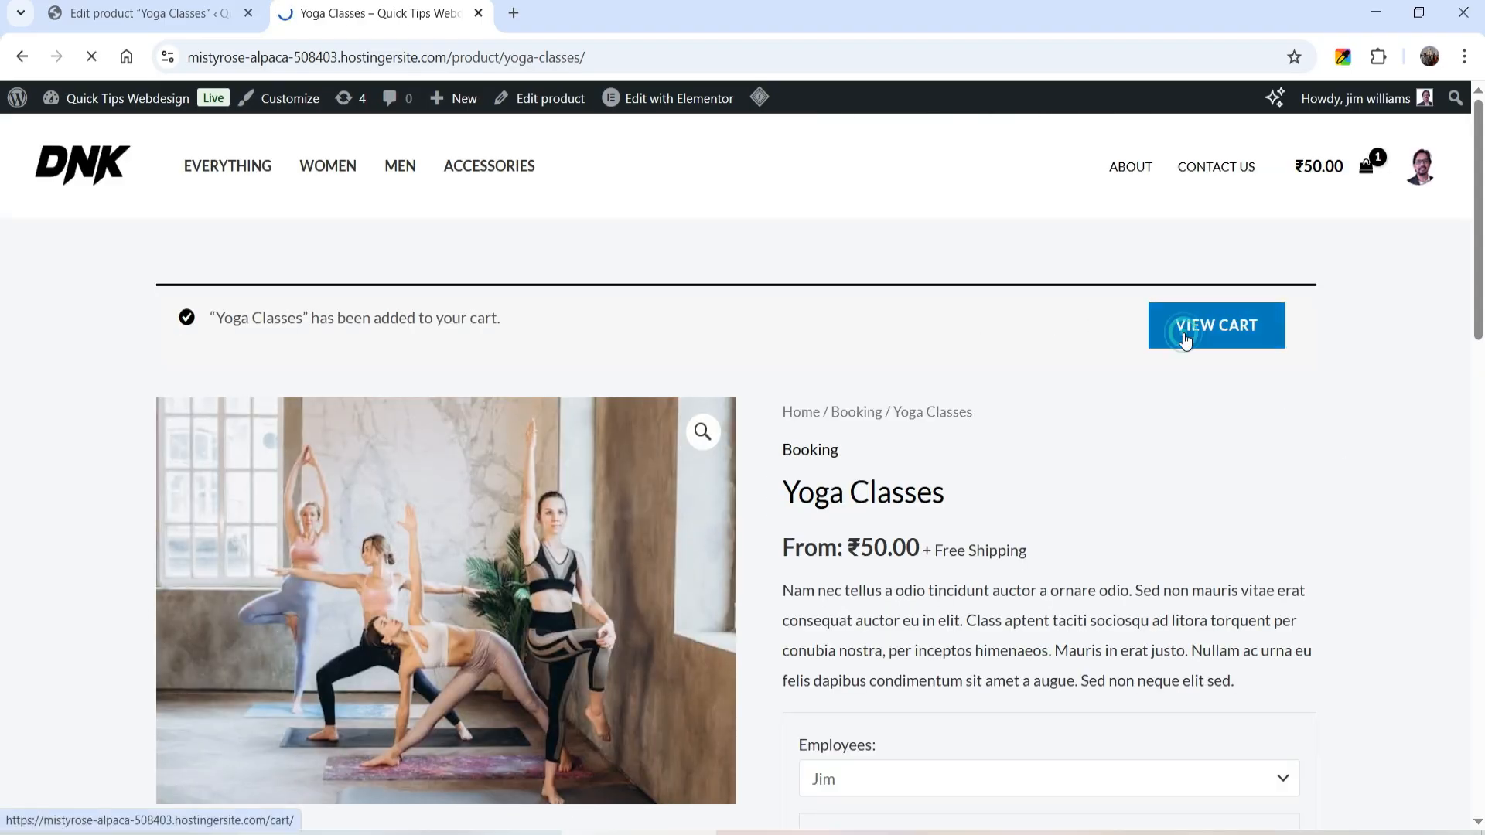
pyautogui.scroll(-3, 1048, 331)
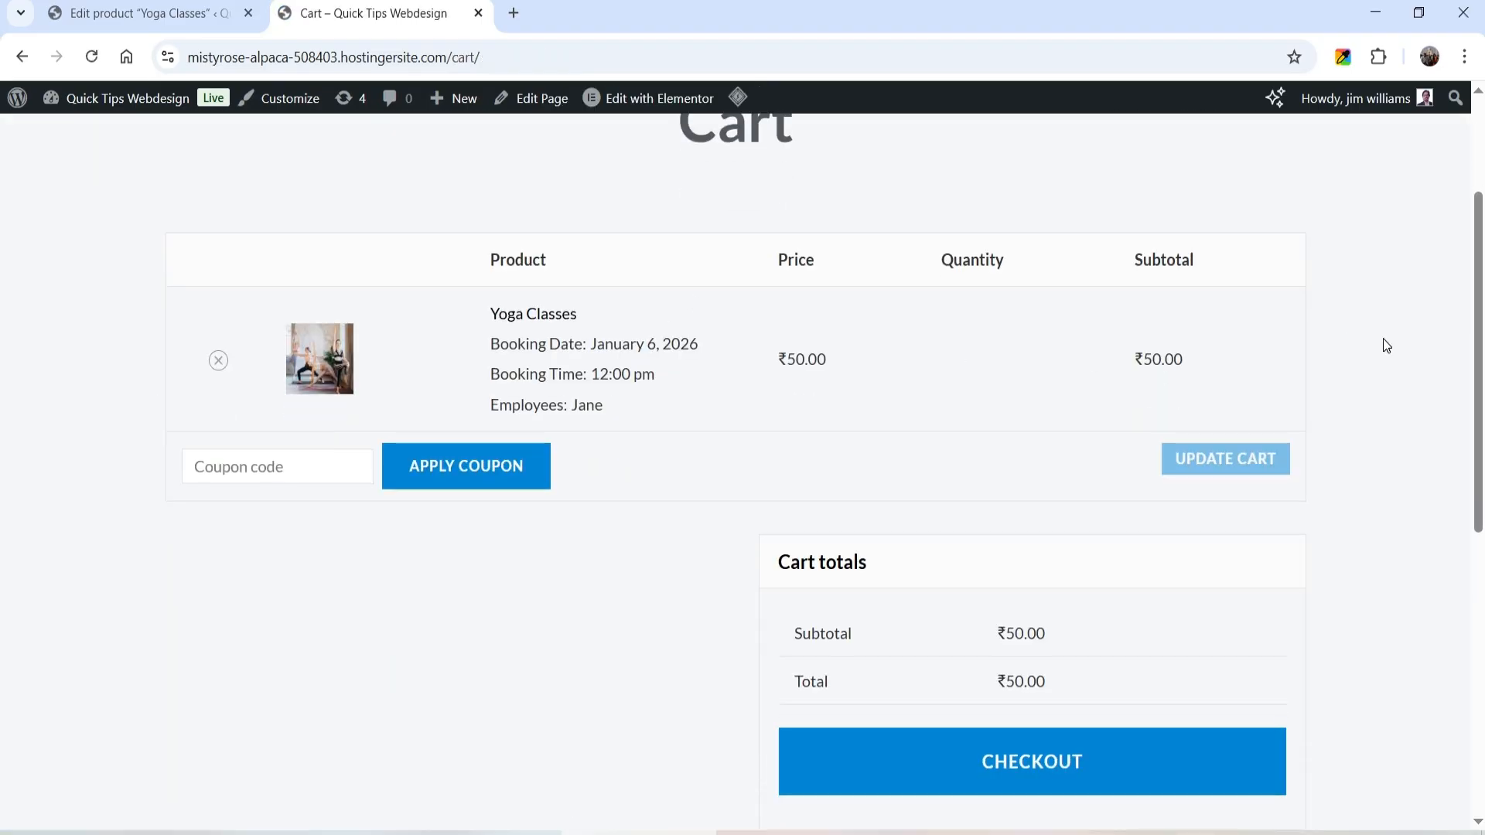
pyautogui.scroll(-3, 1469, 408)
pyautogui.click(1098, 564)
pyautogui.scroll(-9, 385, 402)
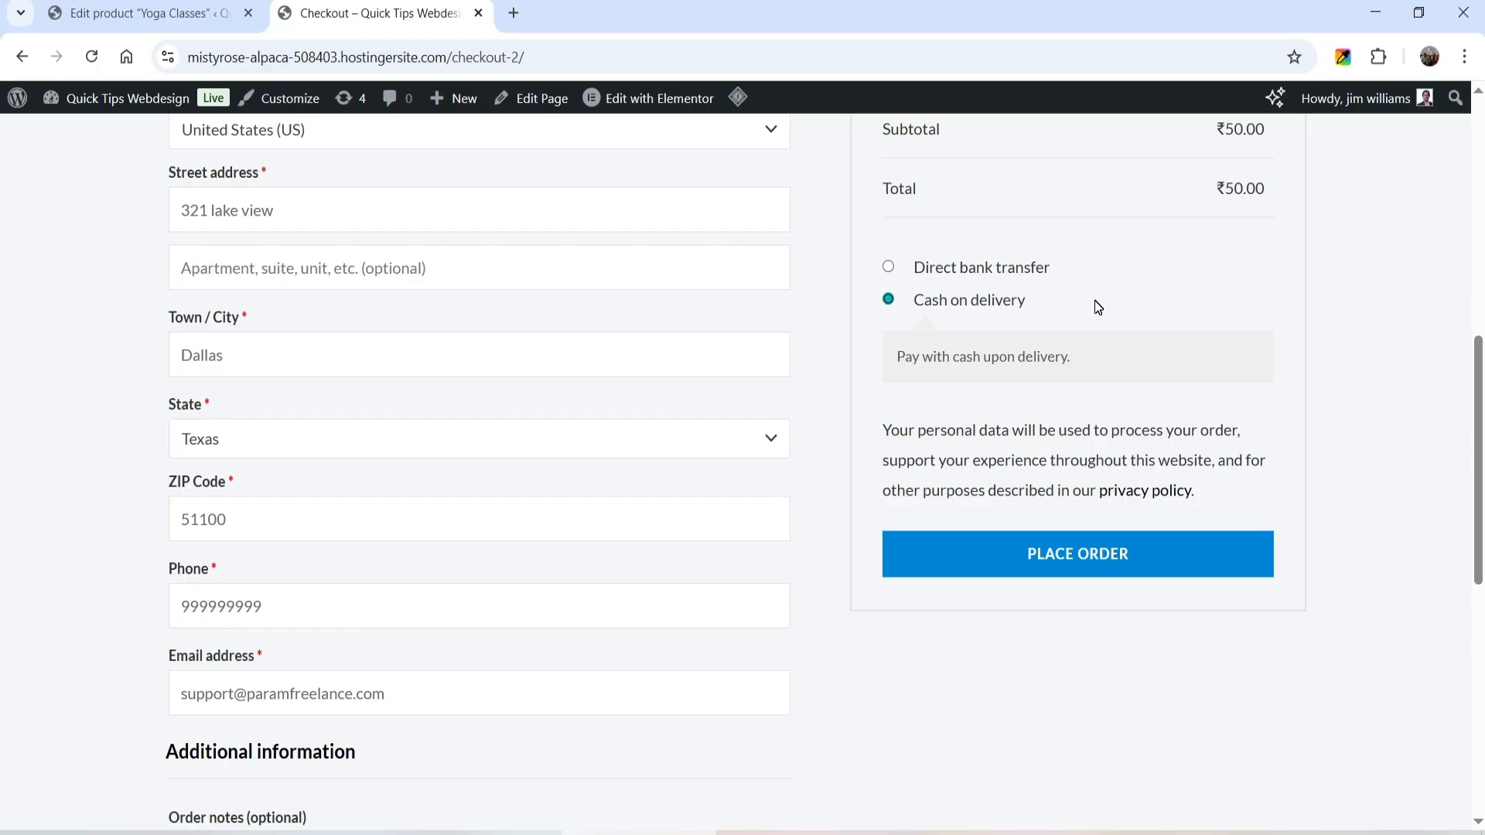
pyautogui.click(1091, 571)
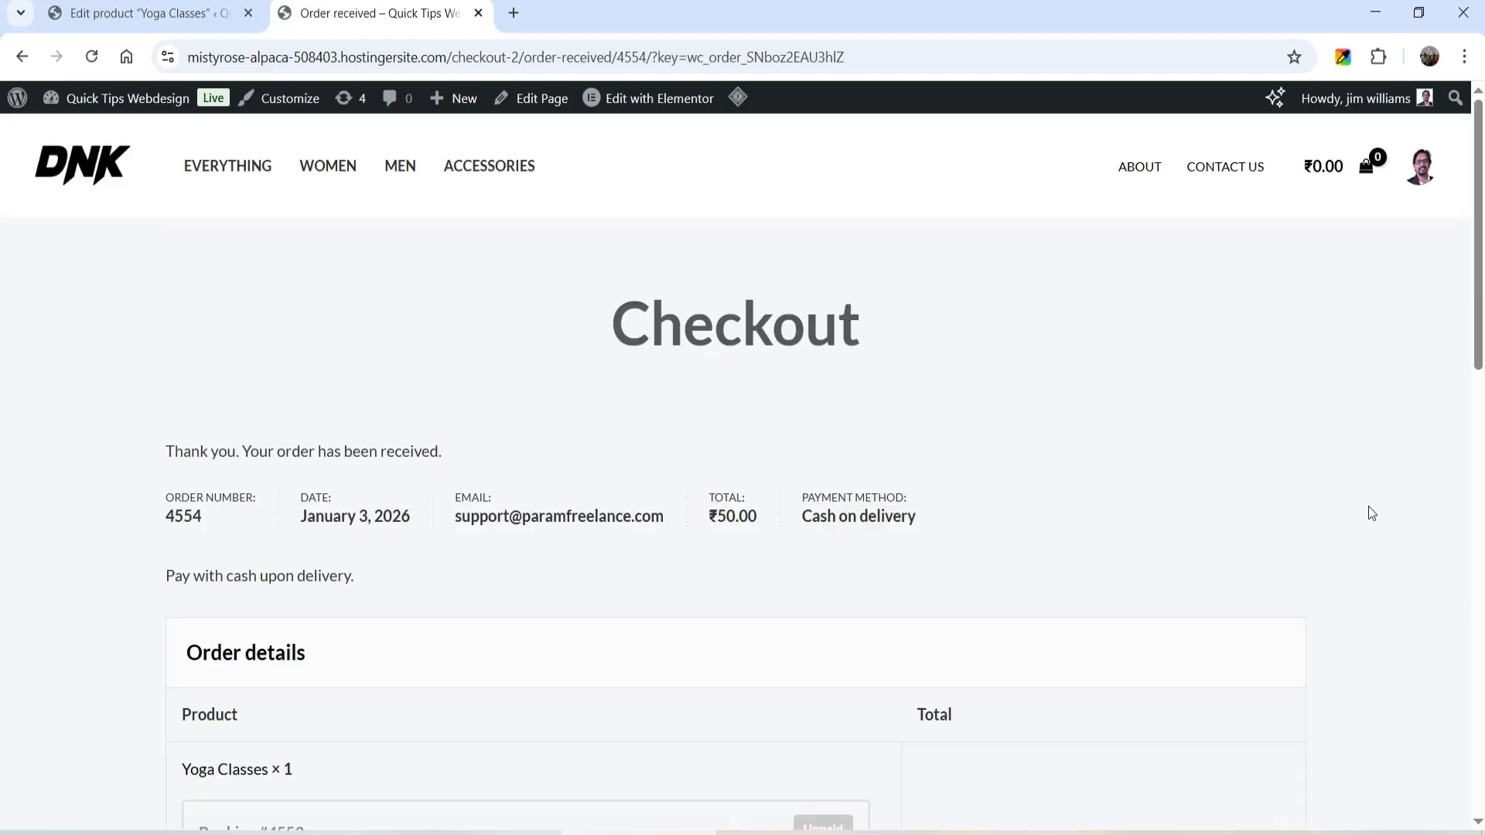
pyautogui.scroll(-4, 428, 308)
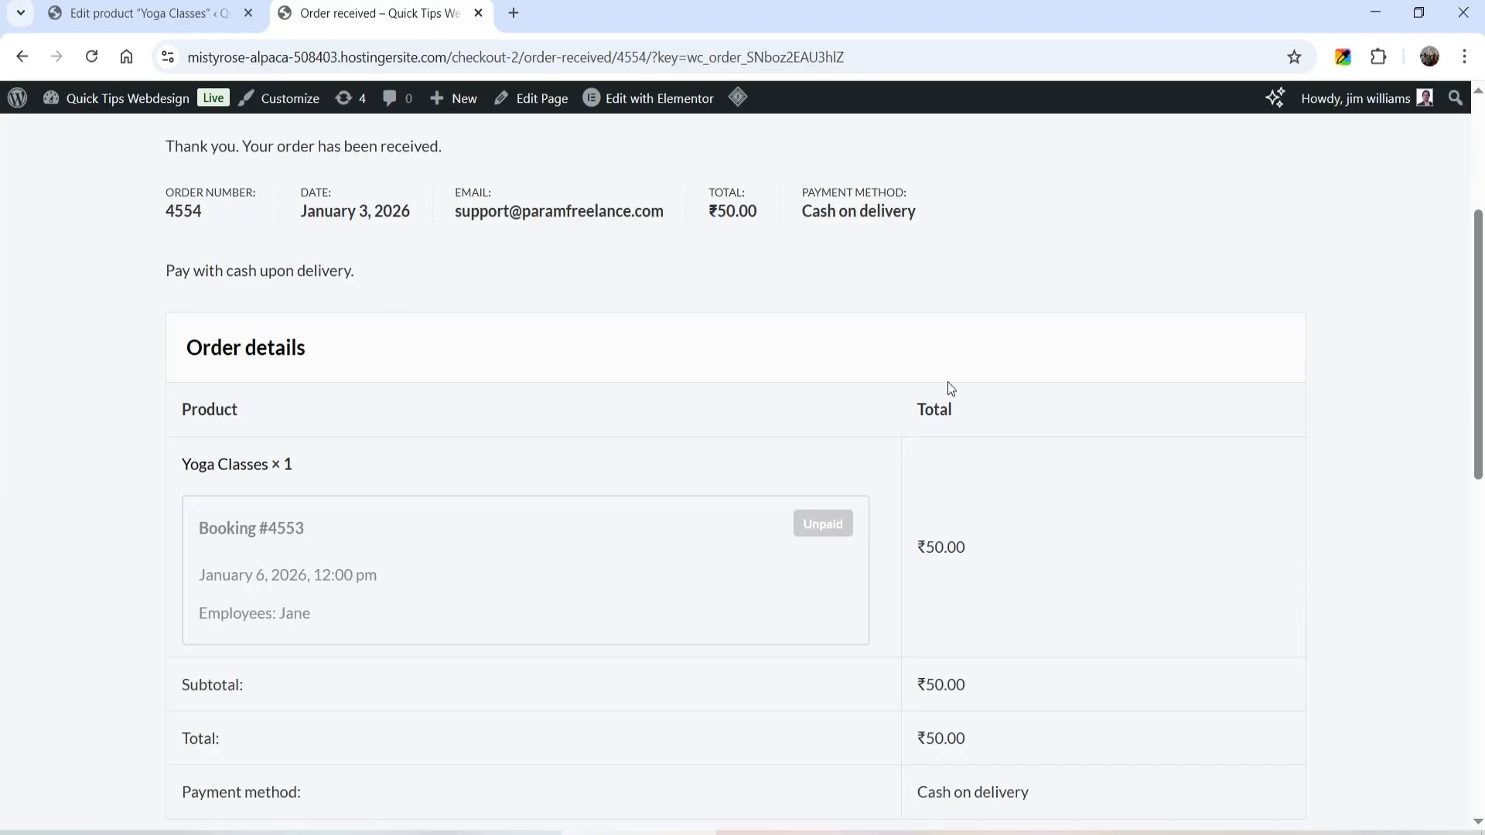
pyautogui.scroll(-4, 613, 467)
pyautogui.scroll(8, 131, 124)
# Return to the site admin and open the new Yoga Classes booking from the bookings list
pyautogui.click(143, 9)
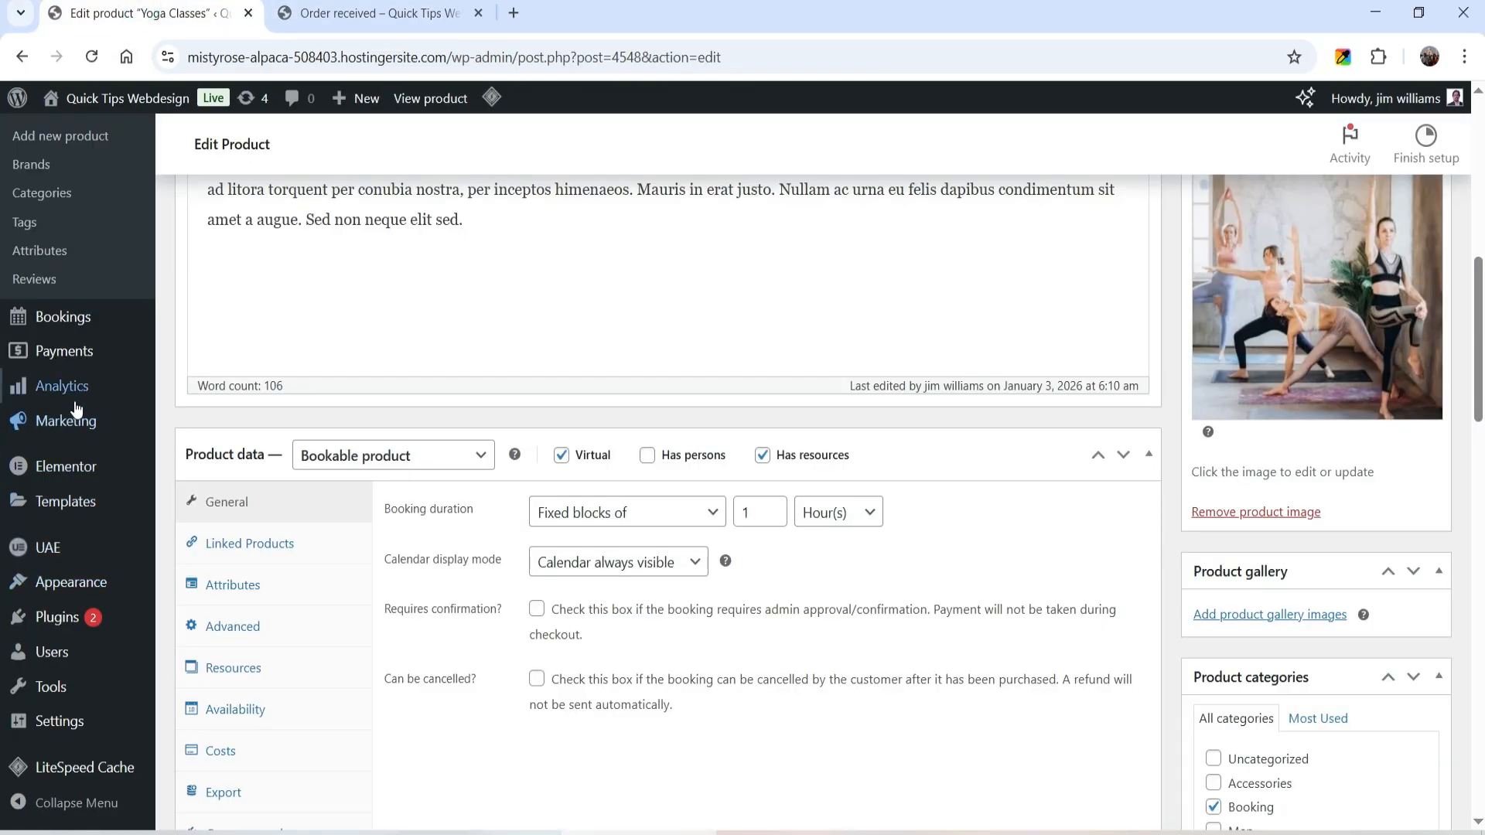
pyautogui.click(68, 313)
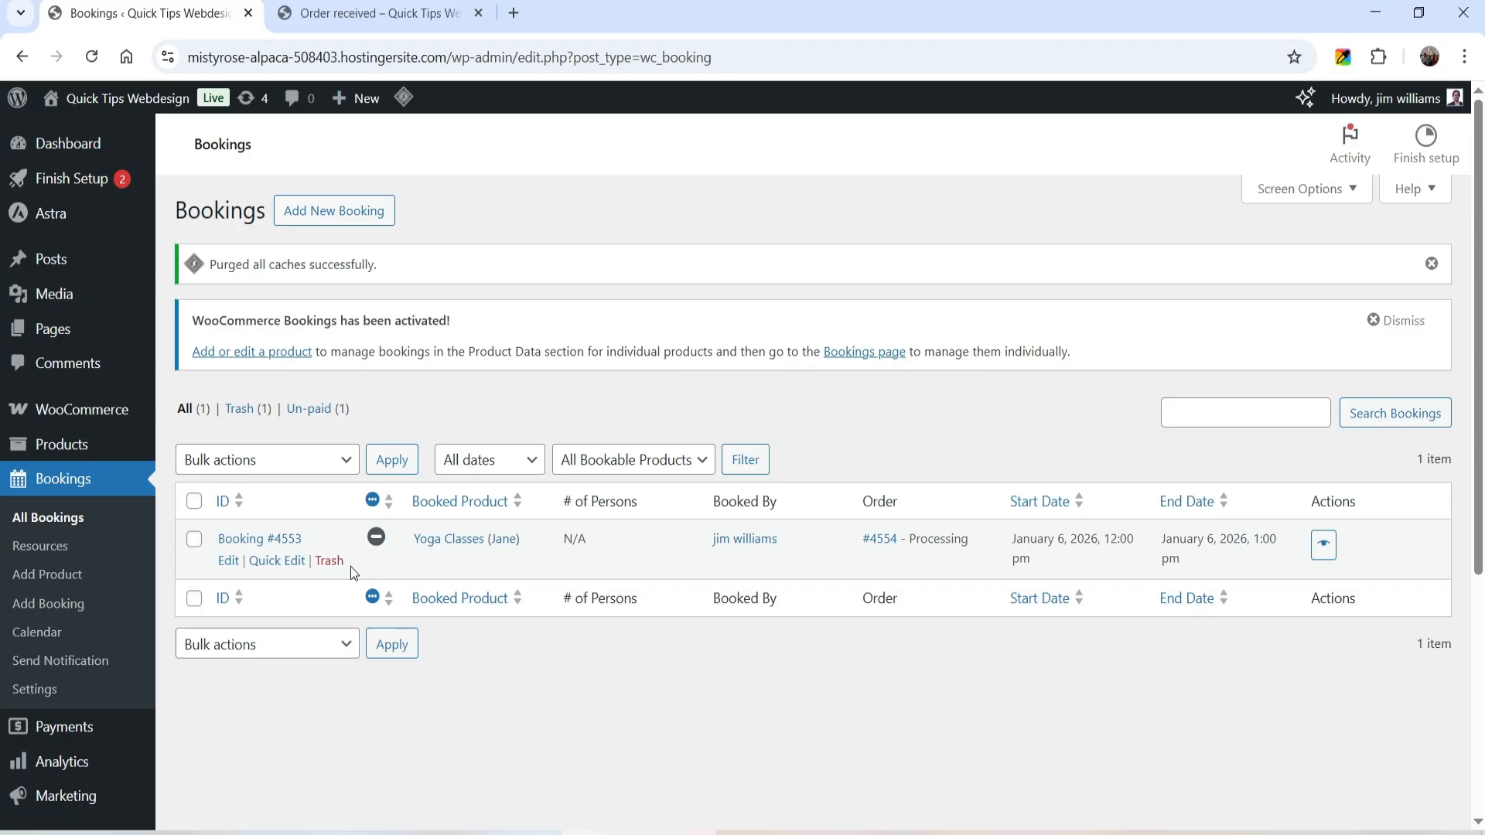
pyautogui.click(1324, 545)
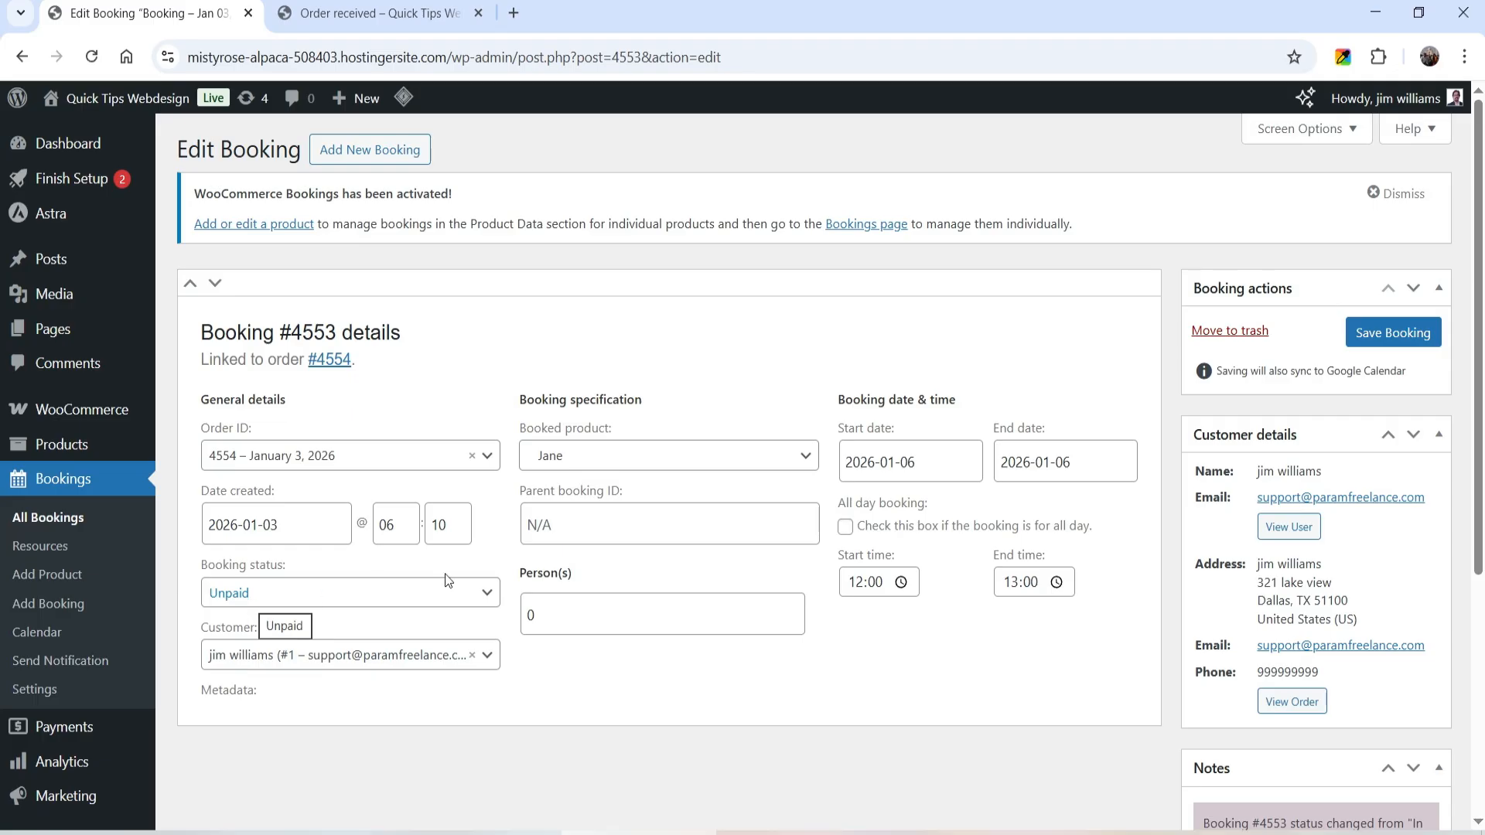
# Set the booking status to Confirmed, save the booking, and go back to the list of all bookings
pyautogui.click(439, 598)
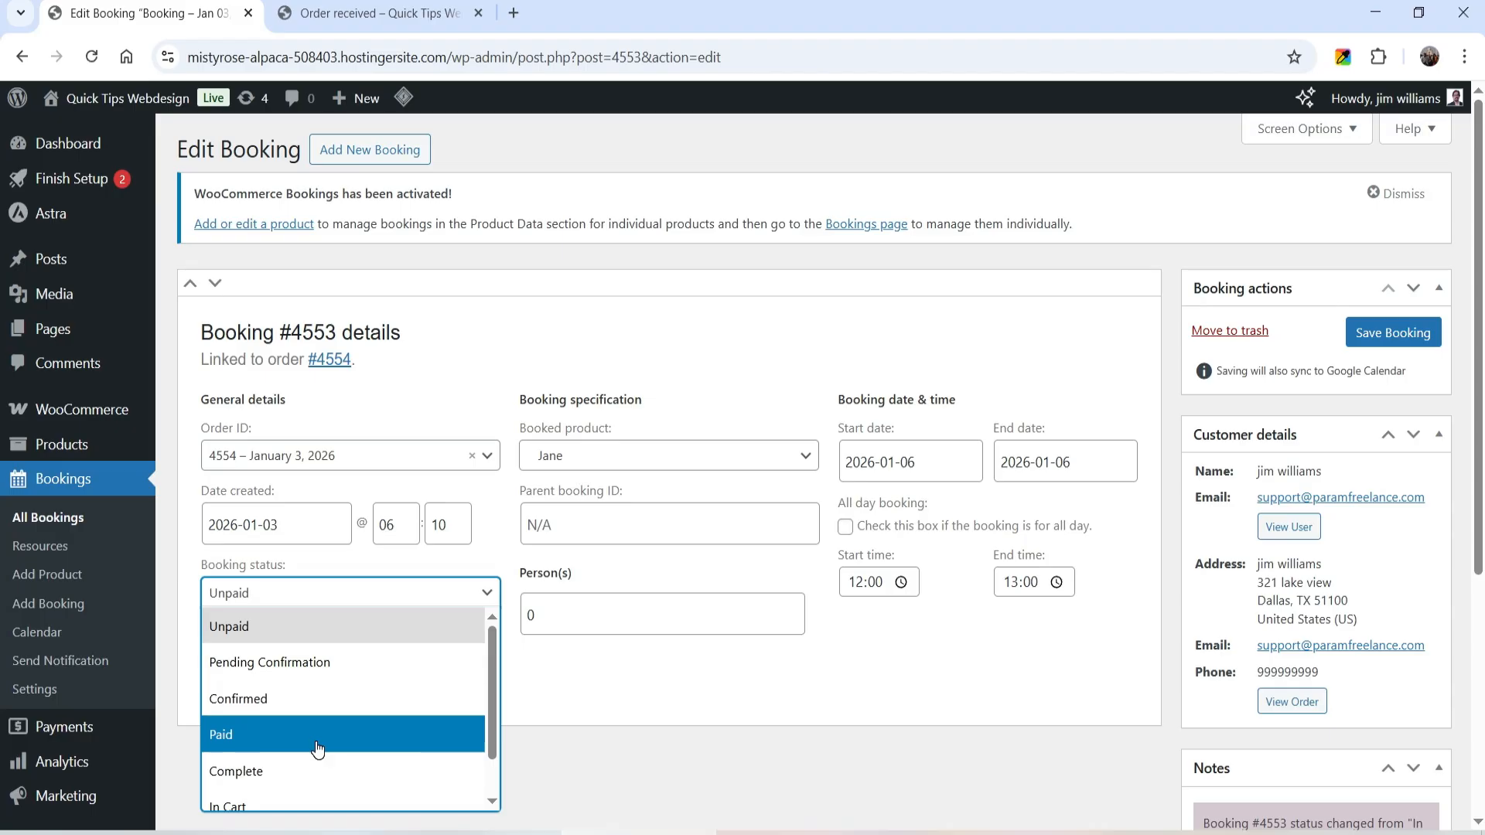
pyautogui.click(311, 698)
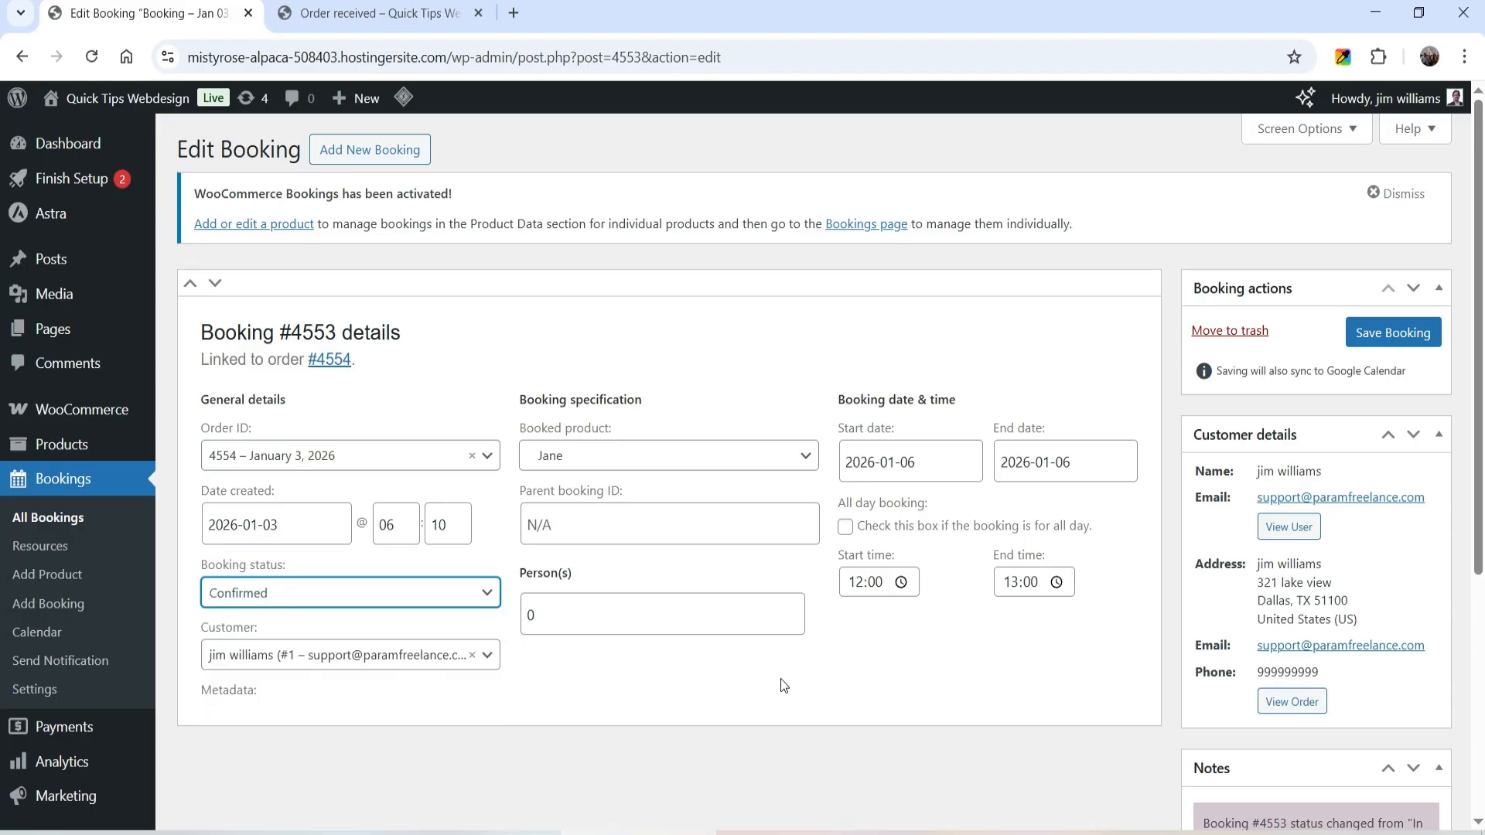
pyautogui.click(1399, 338)
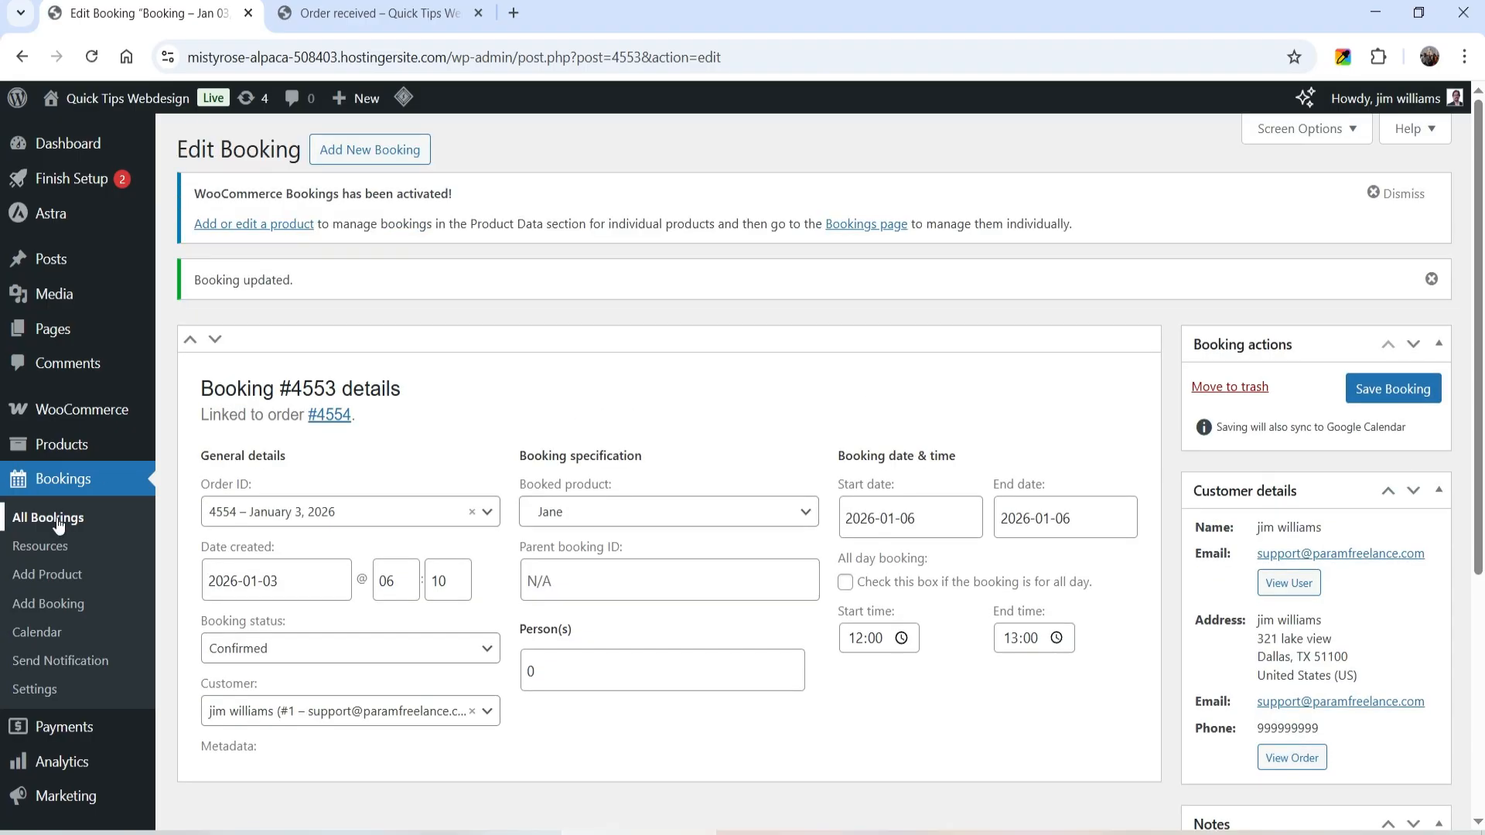
pyautogui.click(58, 525)
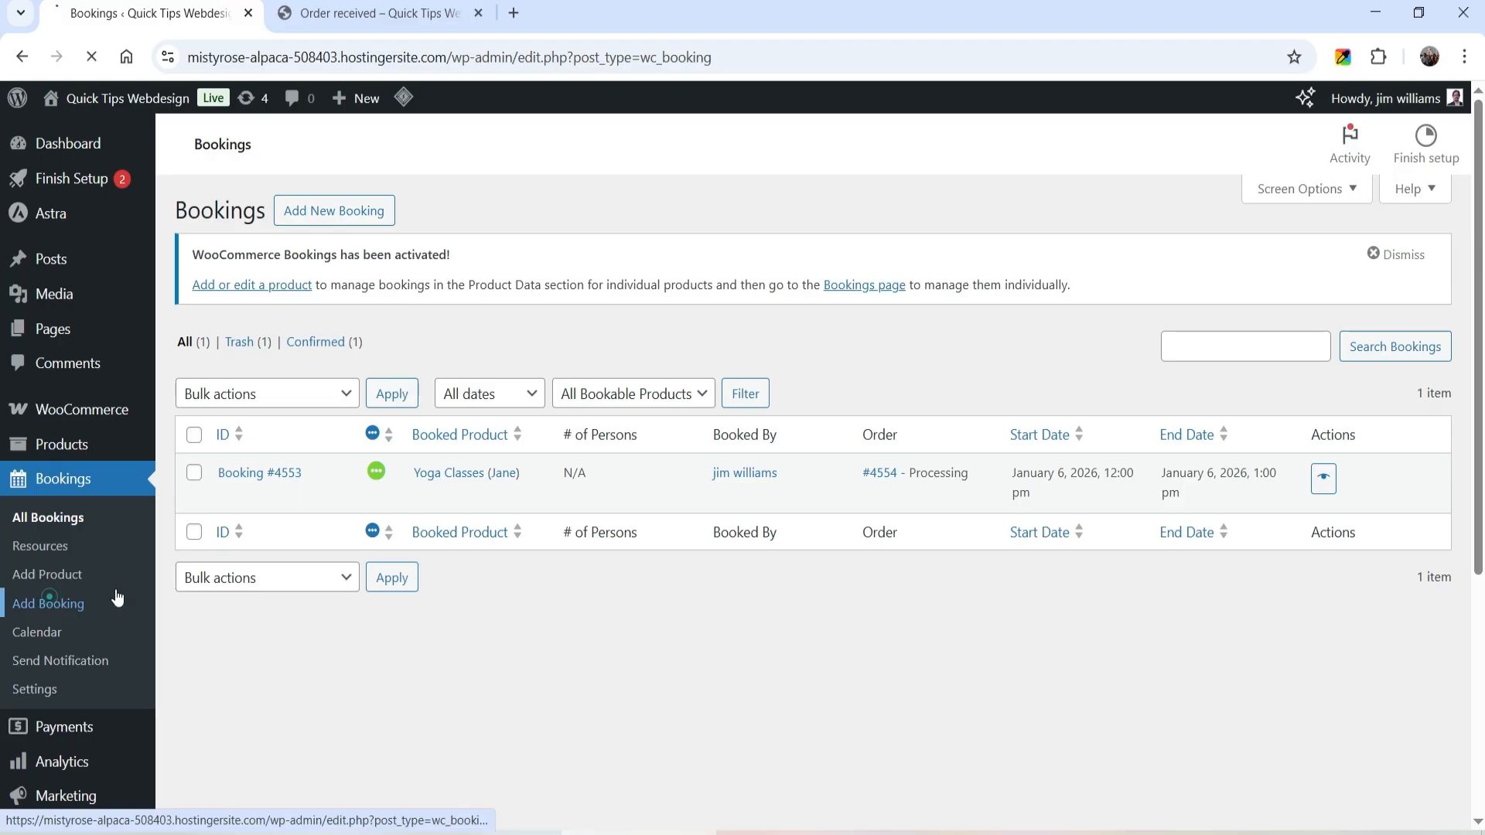
# Start a manual booking for a guest customer with Yoga Classes as the bookable product and no order created
pyautogui.click(48, 603)
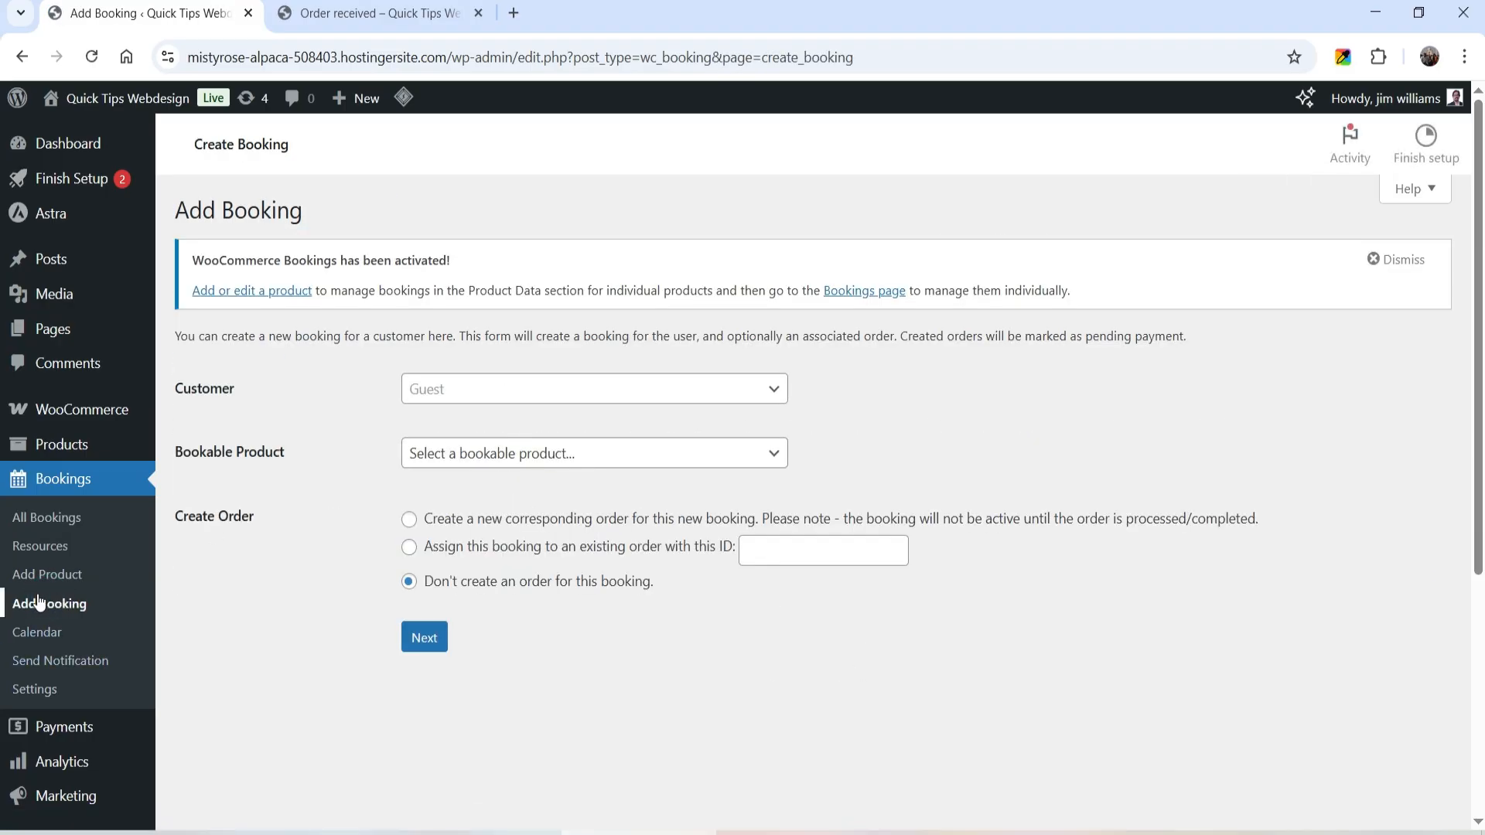
pyautogui.click(524, 389)
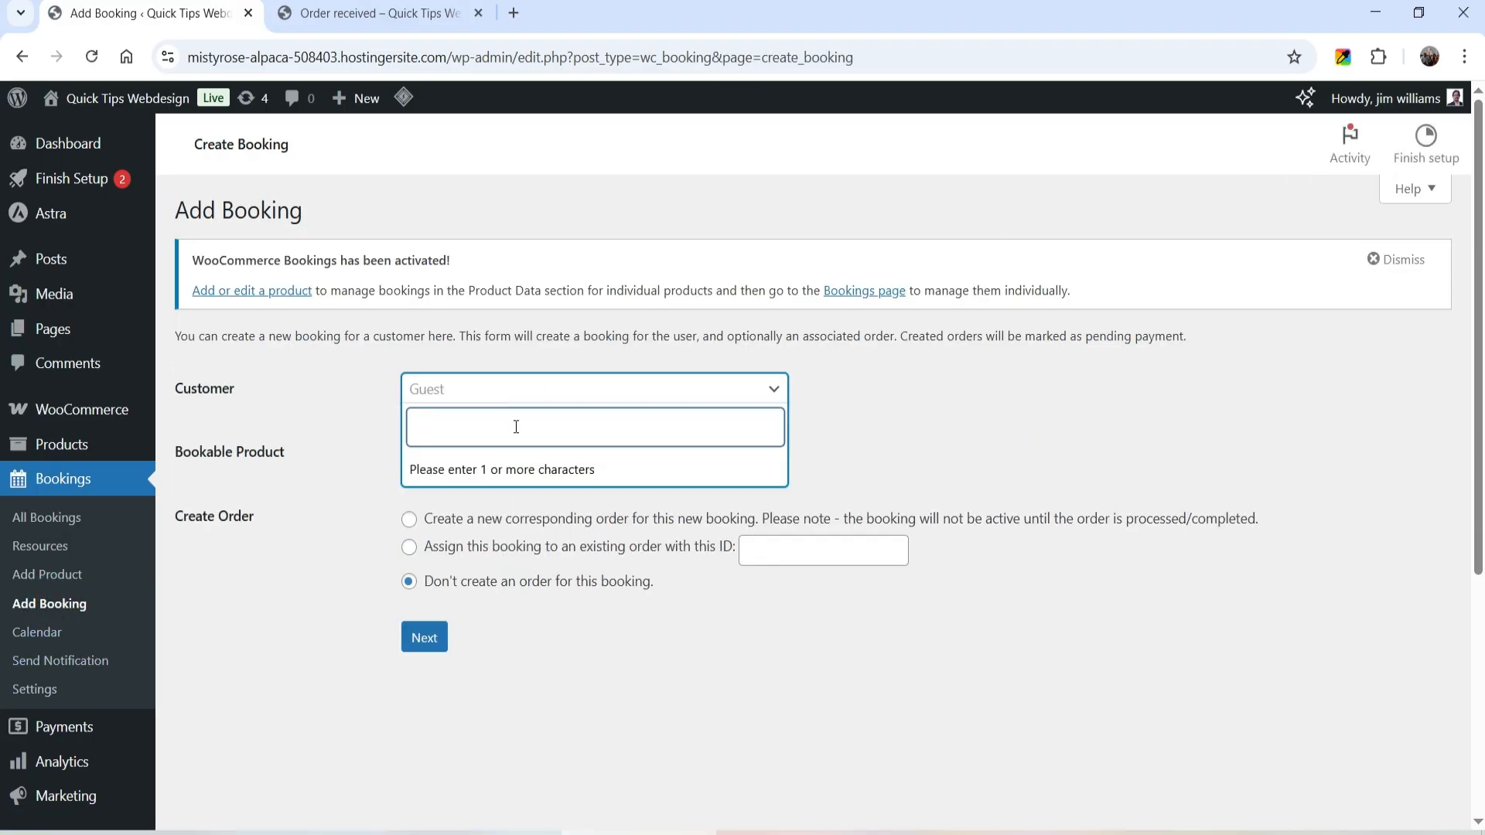
pyautogui.click(591, 580)
pyautogui.click(517, 456)
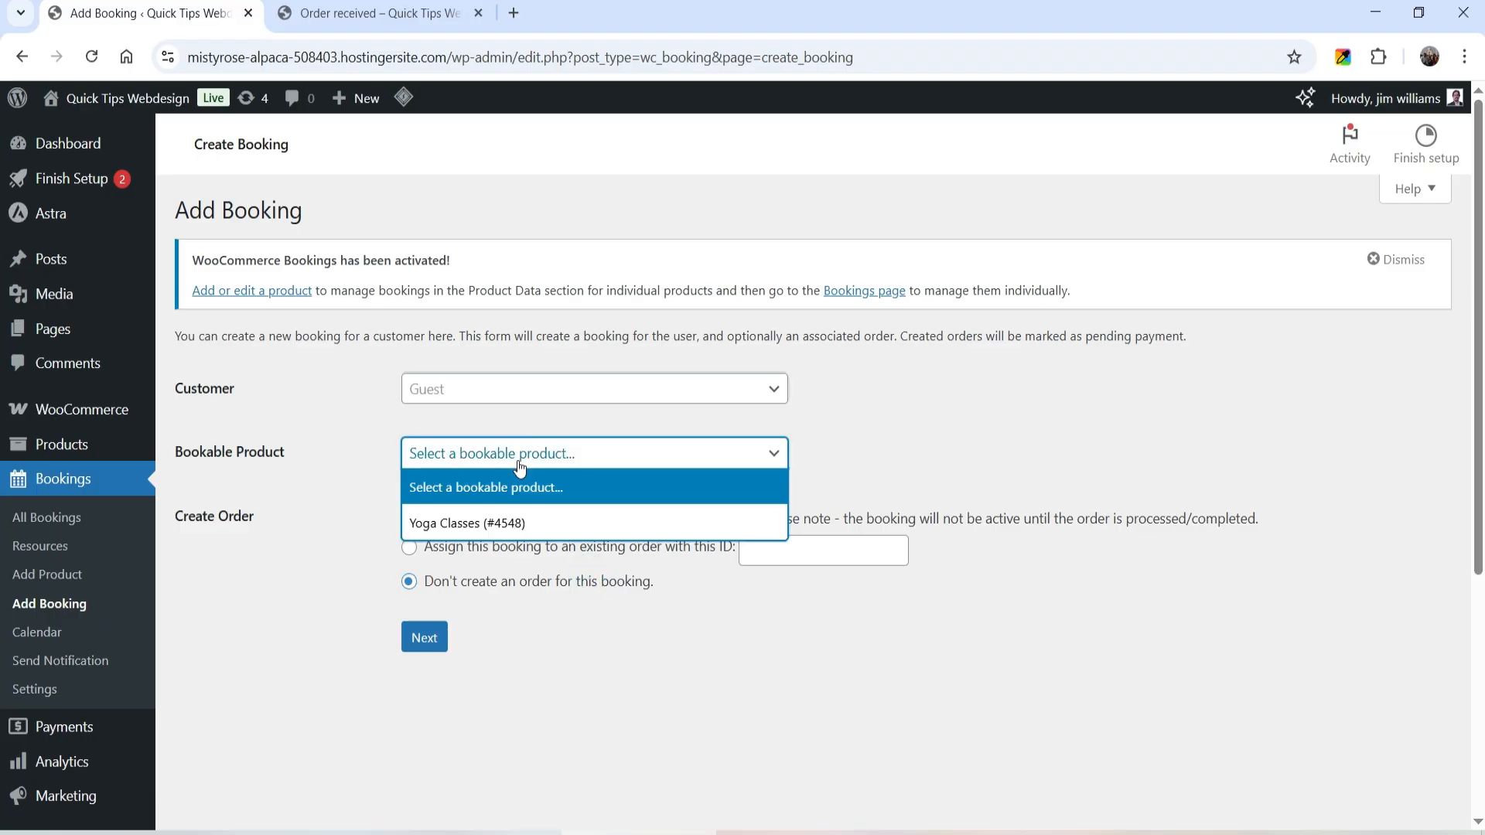
pyautogui.click(488, 524)
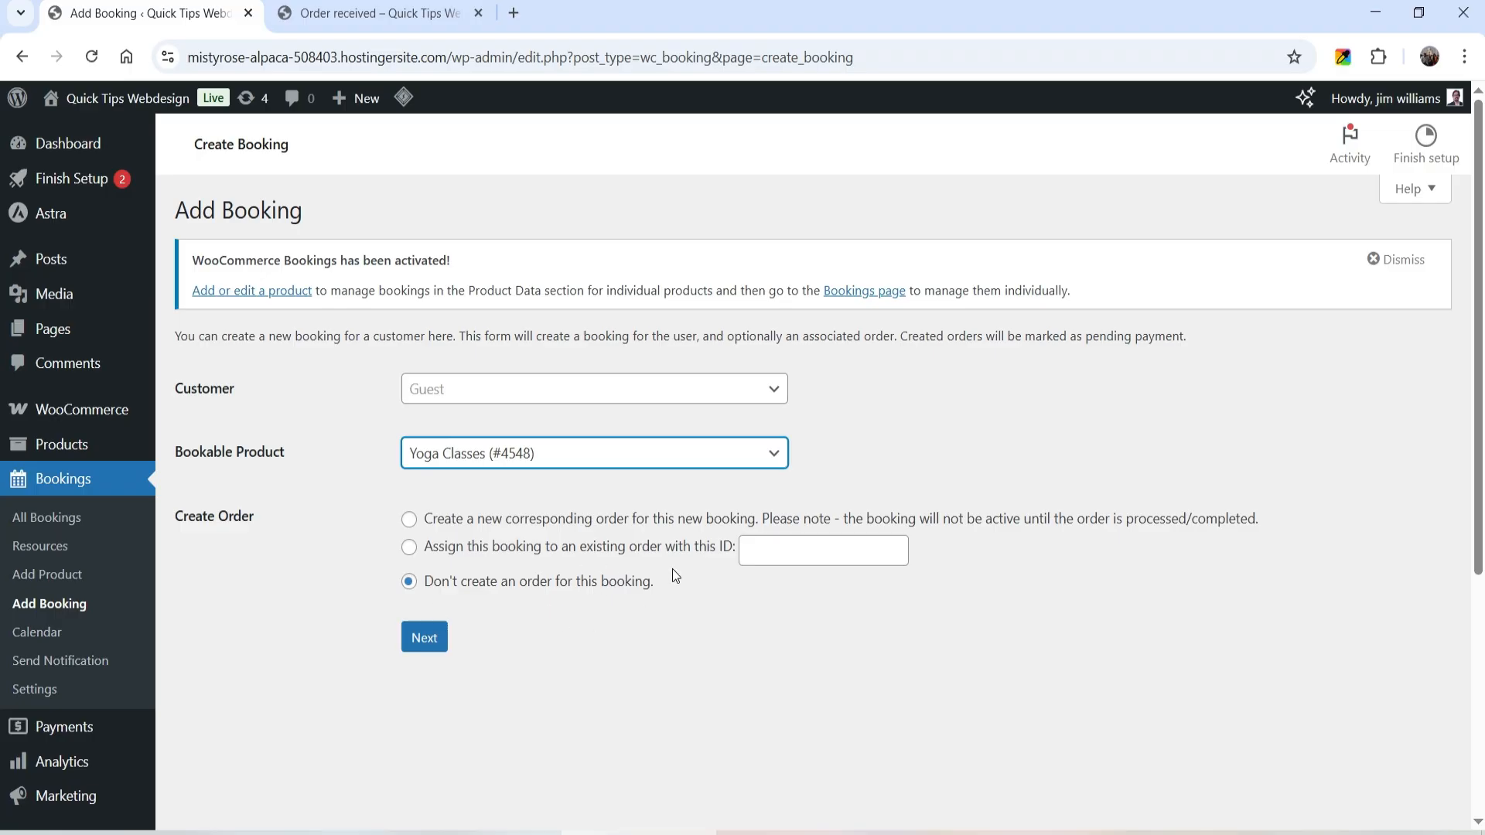
# Look through the booking product templates and the list of bookable resources
pyautogui.click(48, 574)
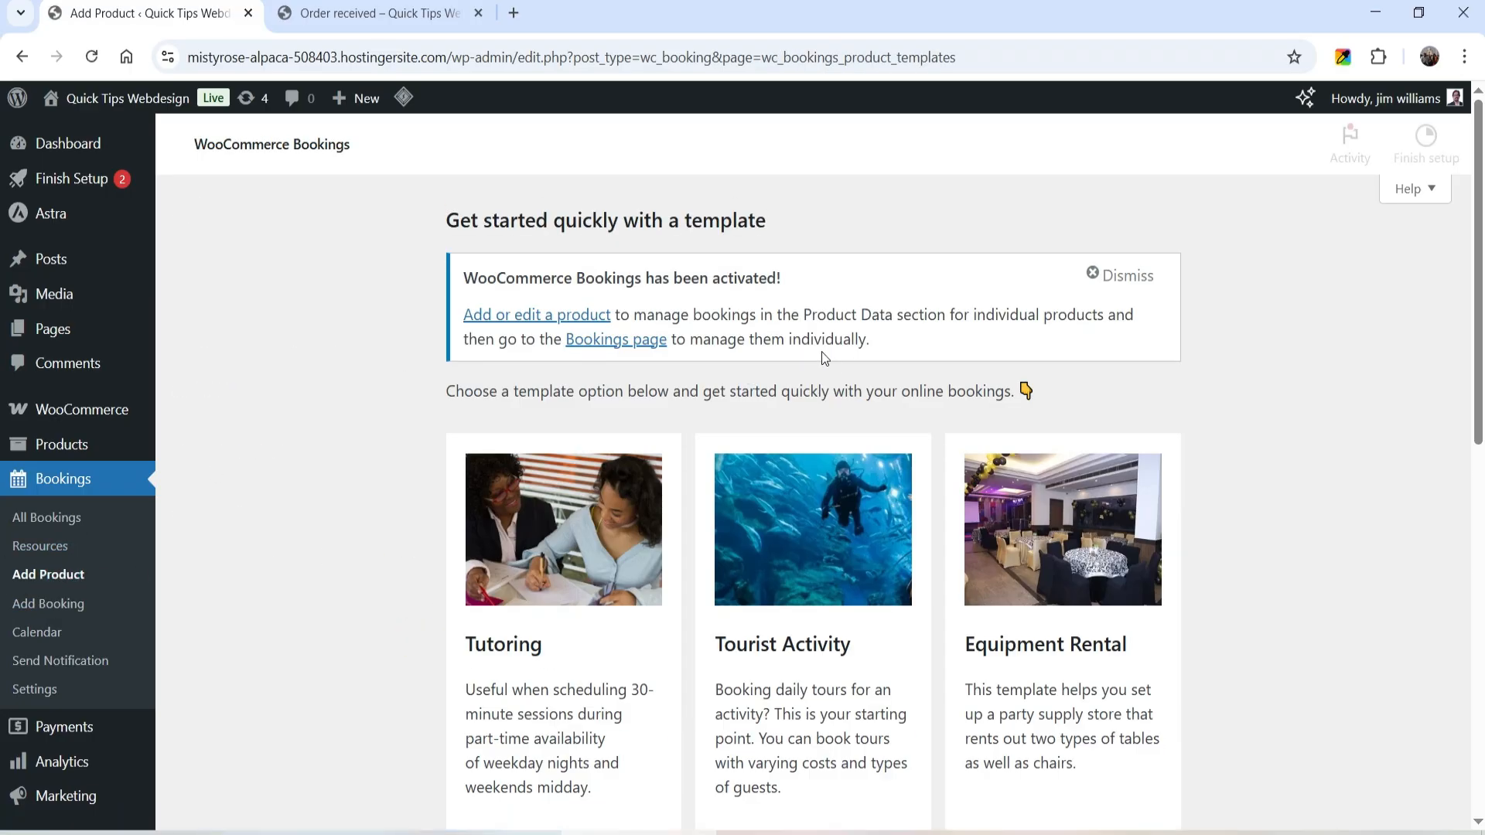
pyautogui.scroll(-4, 262, 451)
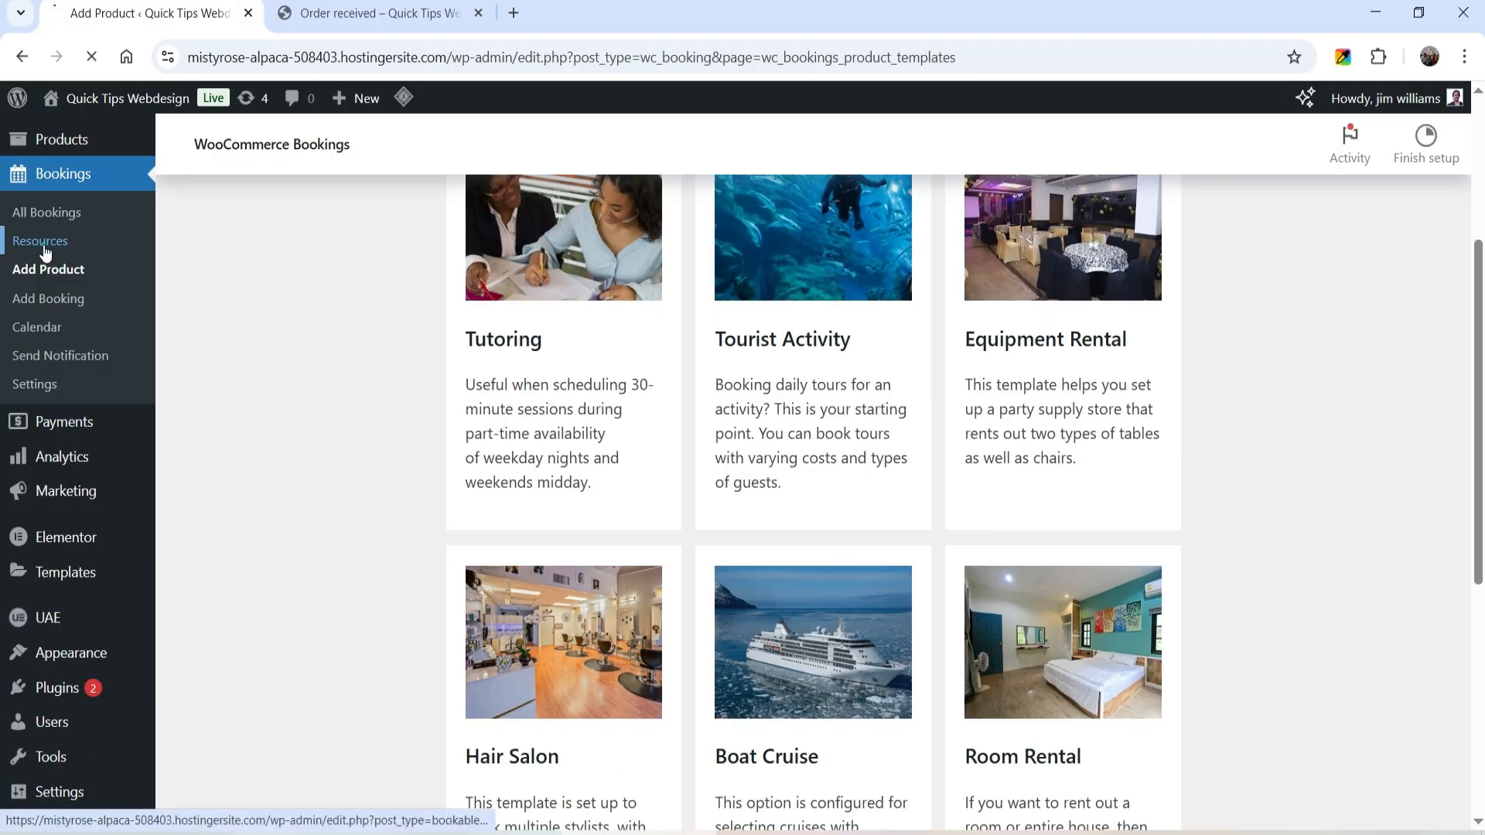
pyautogui.click(35, 240)
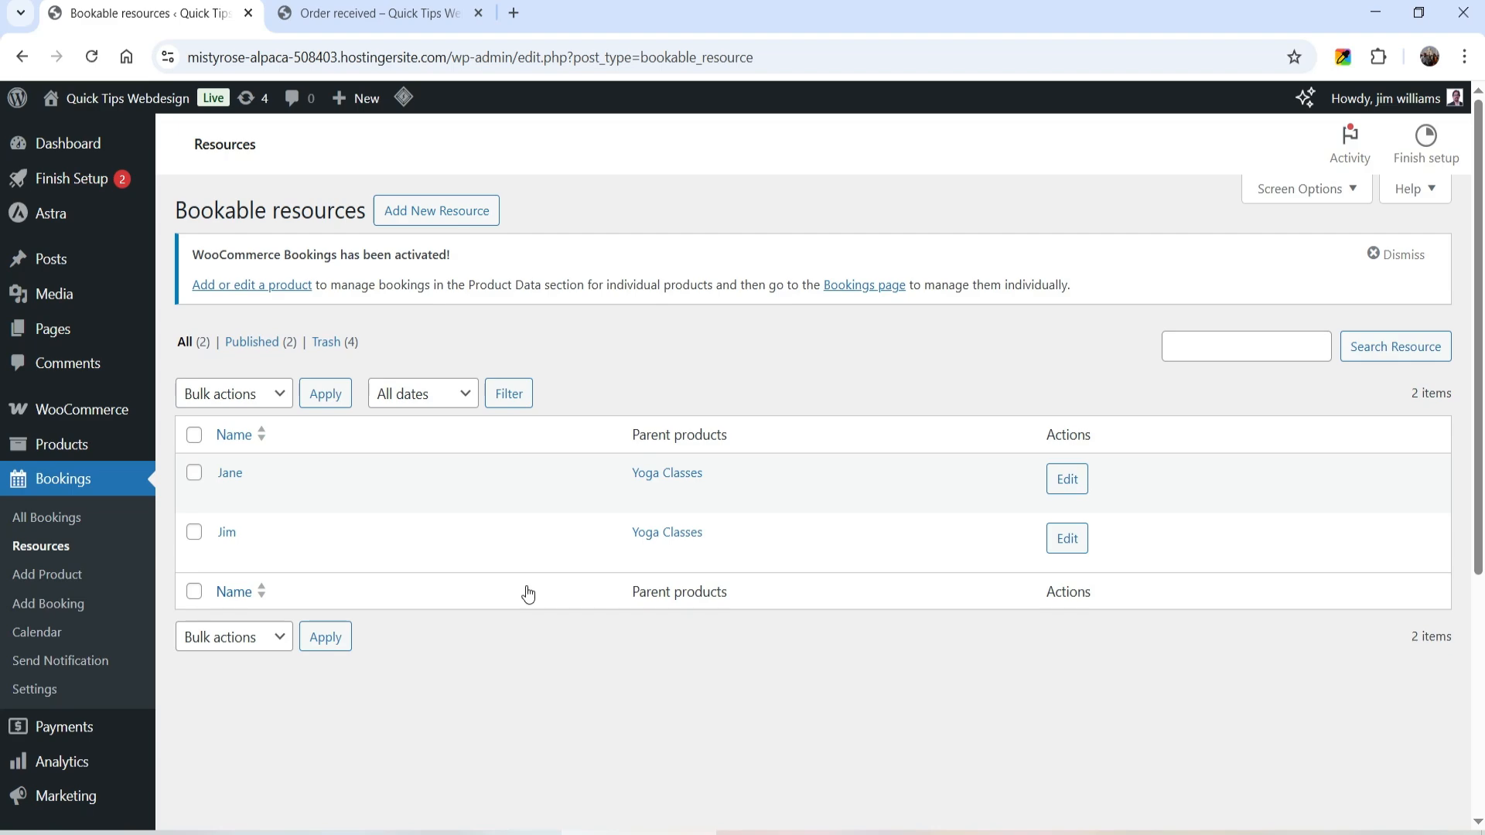
pyautogui.click(64, 570)
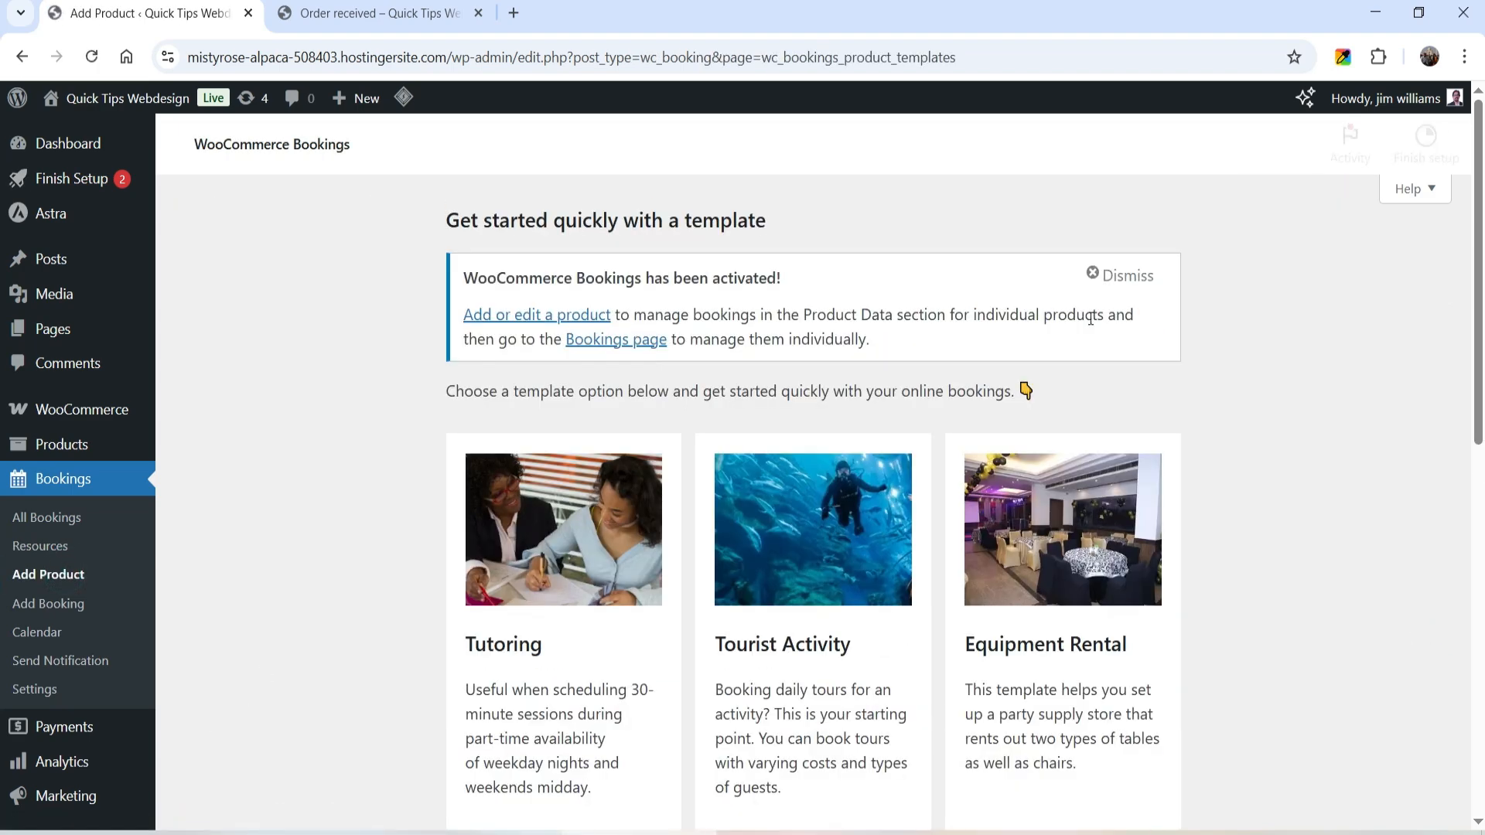
pyautogui.scroll(-3, 1424, 441)
pyautogui.scroll(-5, 1002, 383)
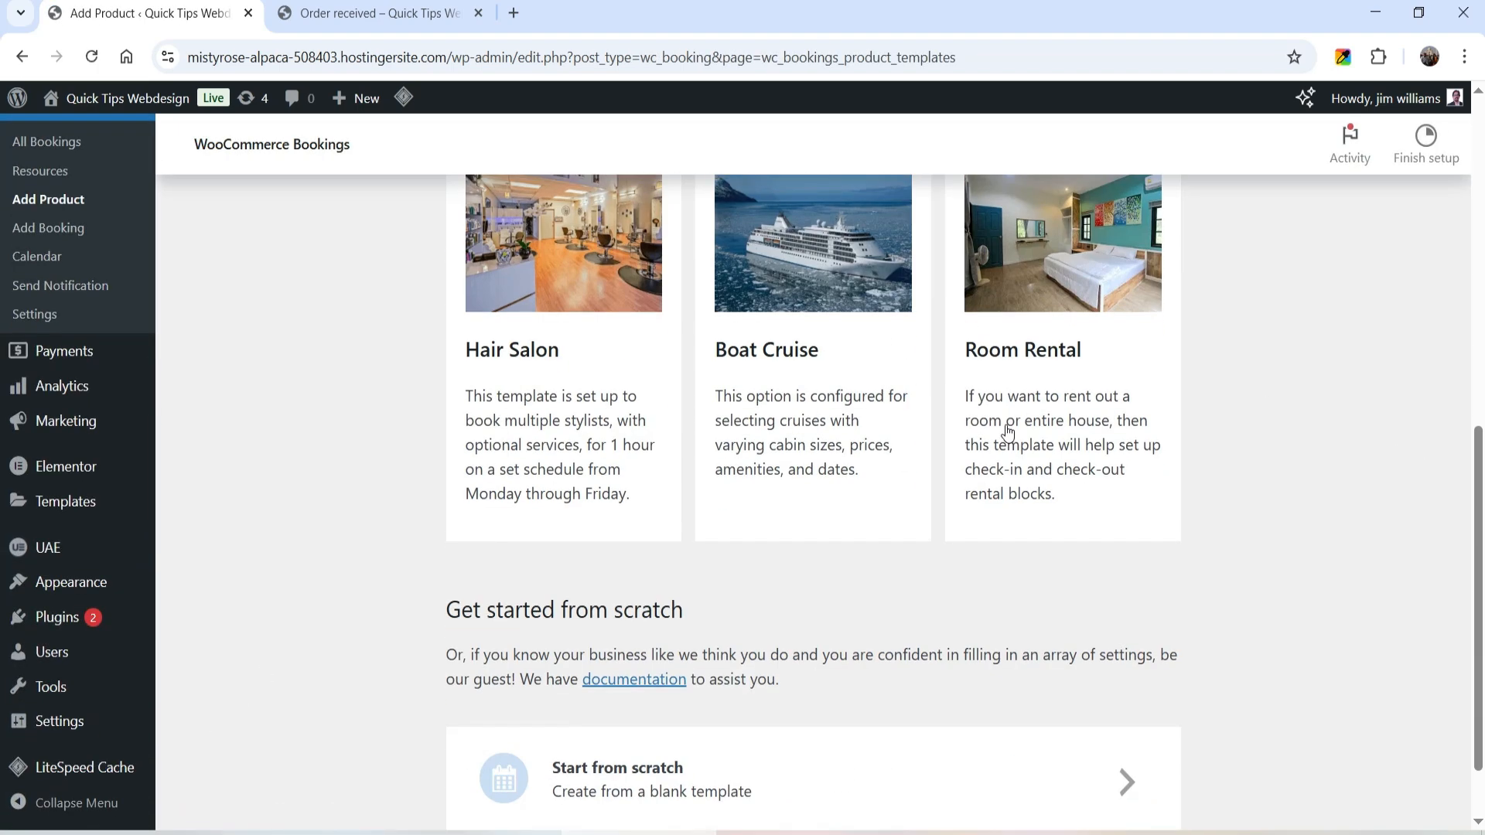
# Preview the Hair Salon, Boat Cruise and Room Rental templates, and go back to the Equipment Rental preview
pyautogui.click(533, 368)
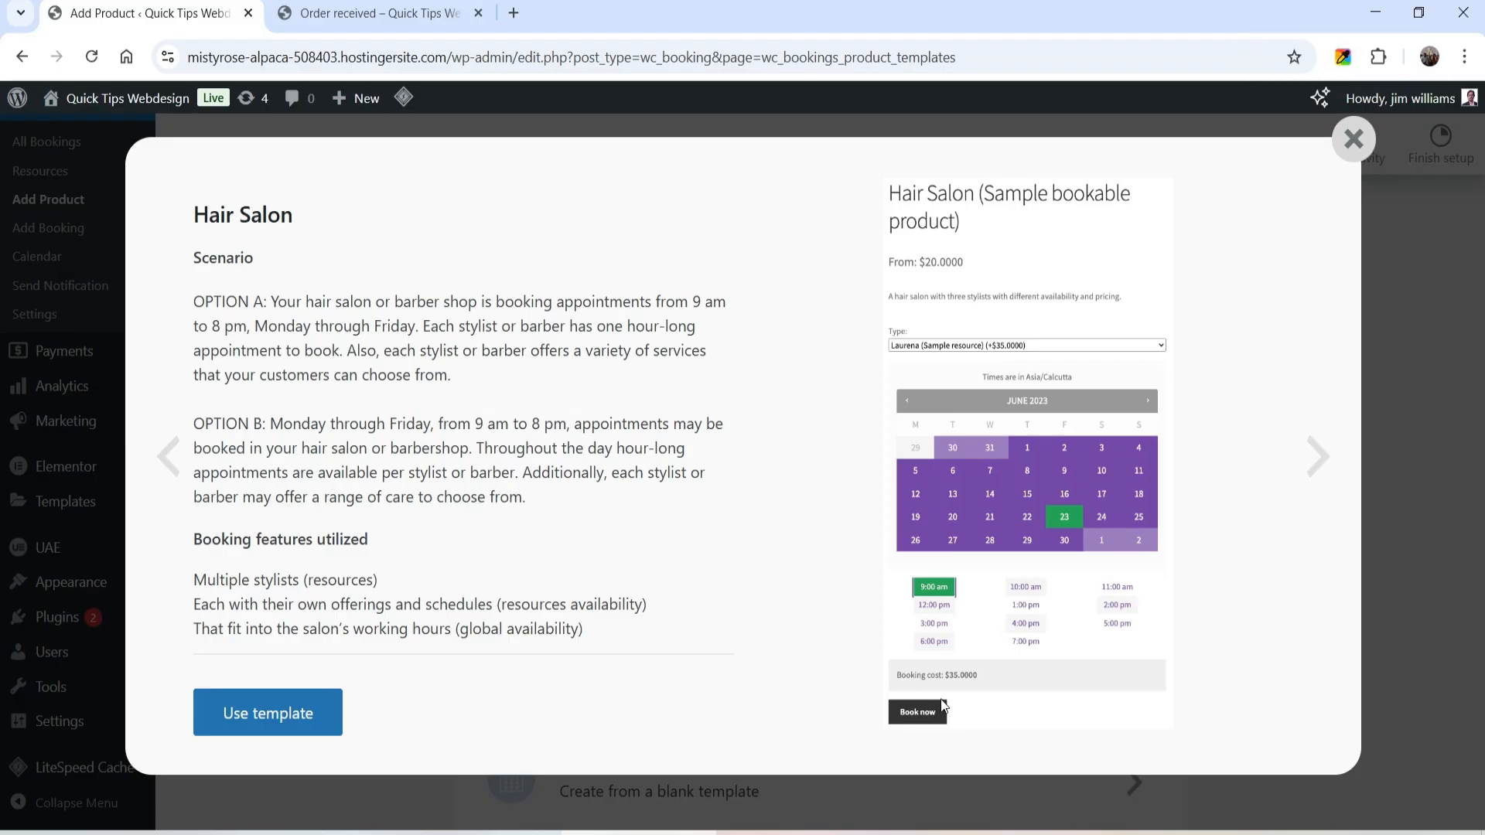
pyautogui.click(1319, 456)
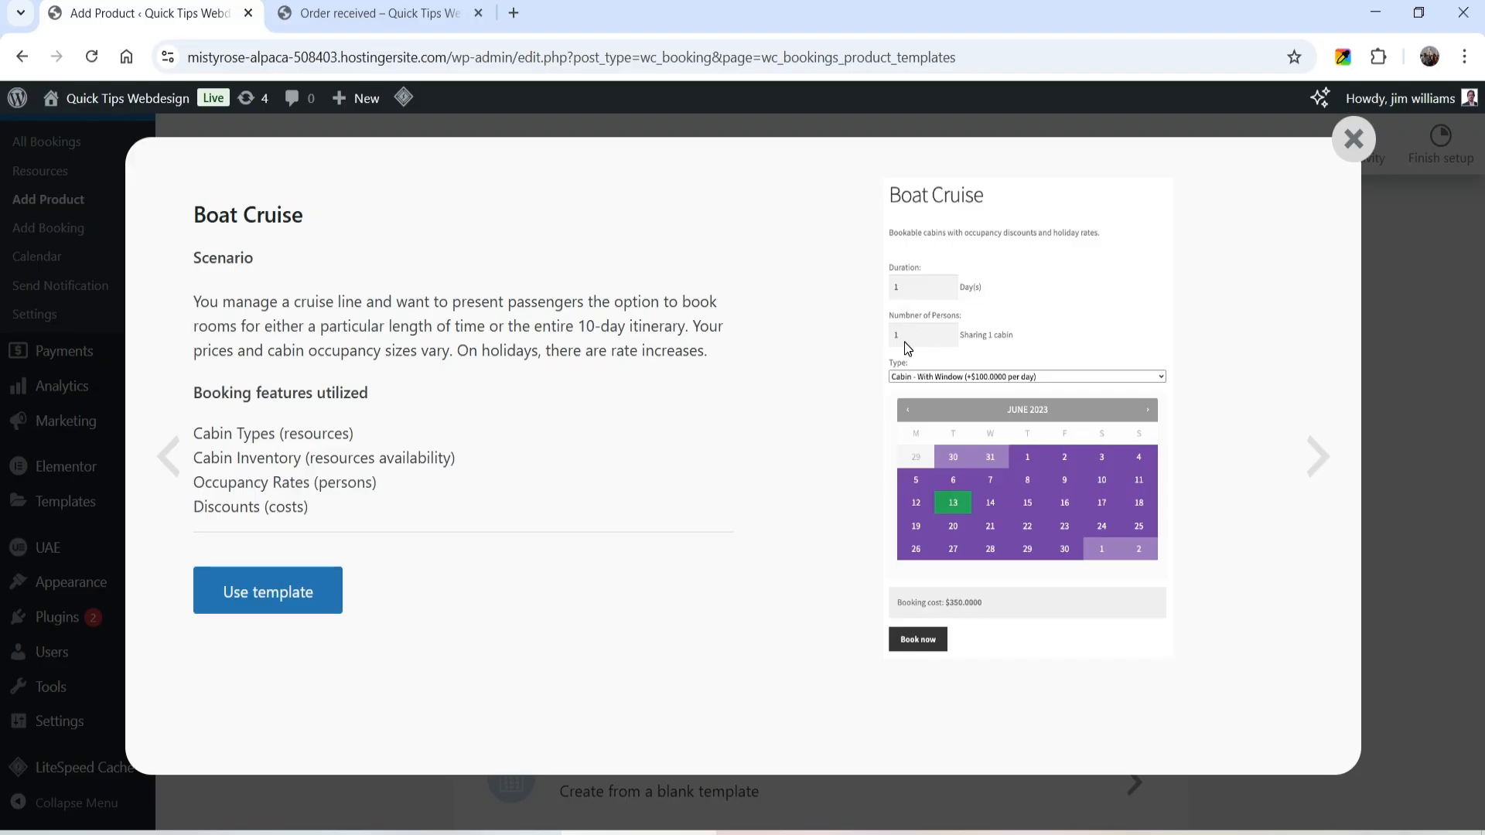
pyautogui.click(1320, 457)
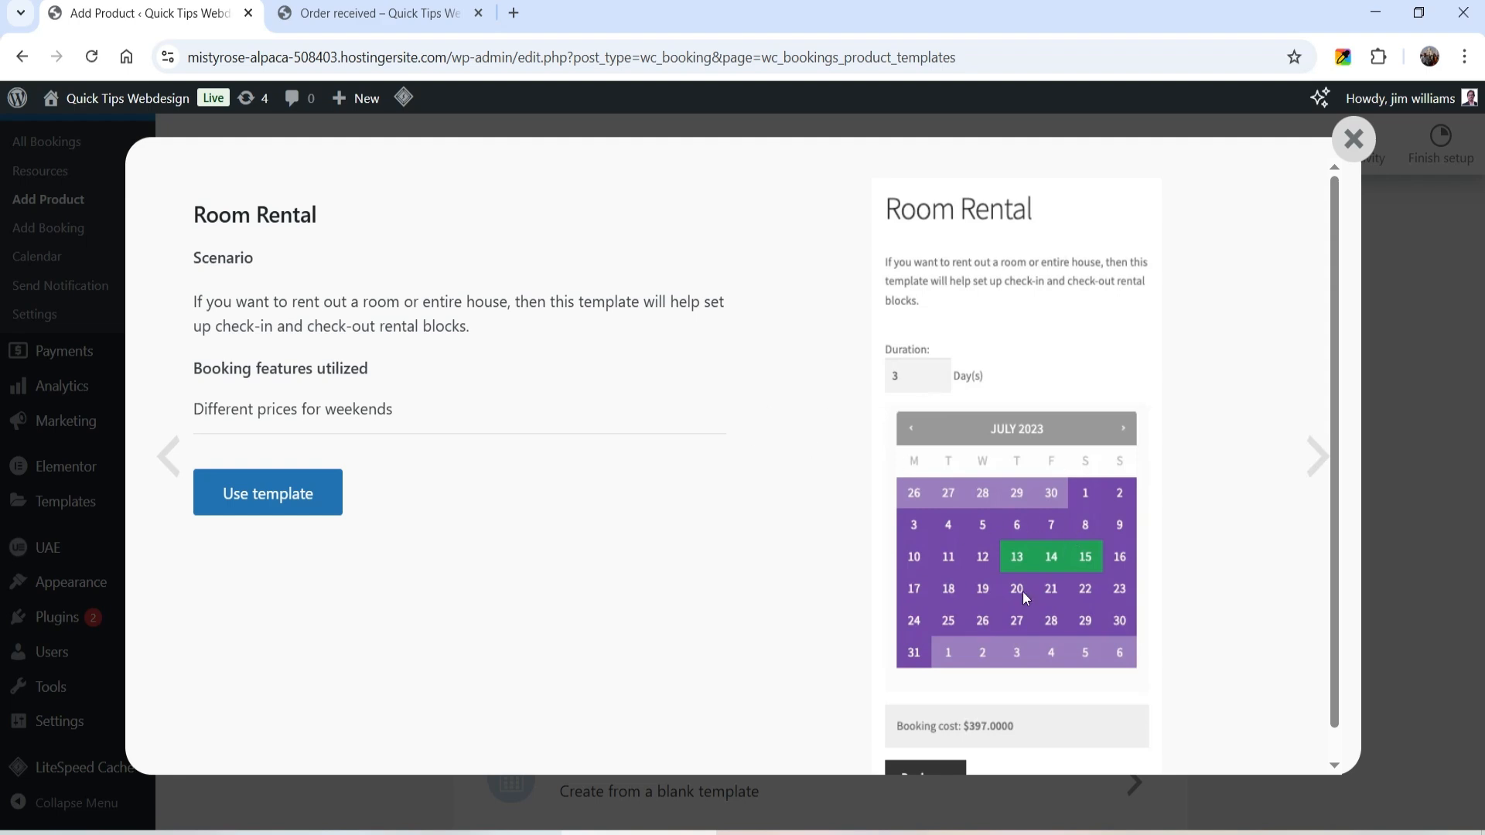
pyautogui.scroll(-1, 957, 711)
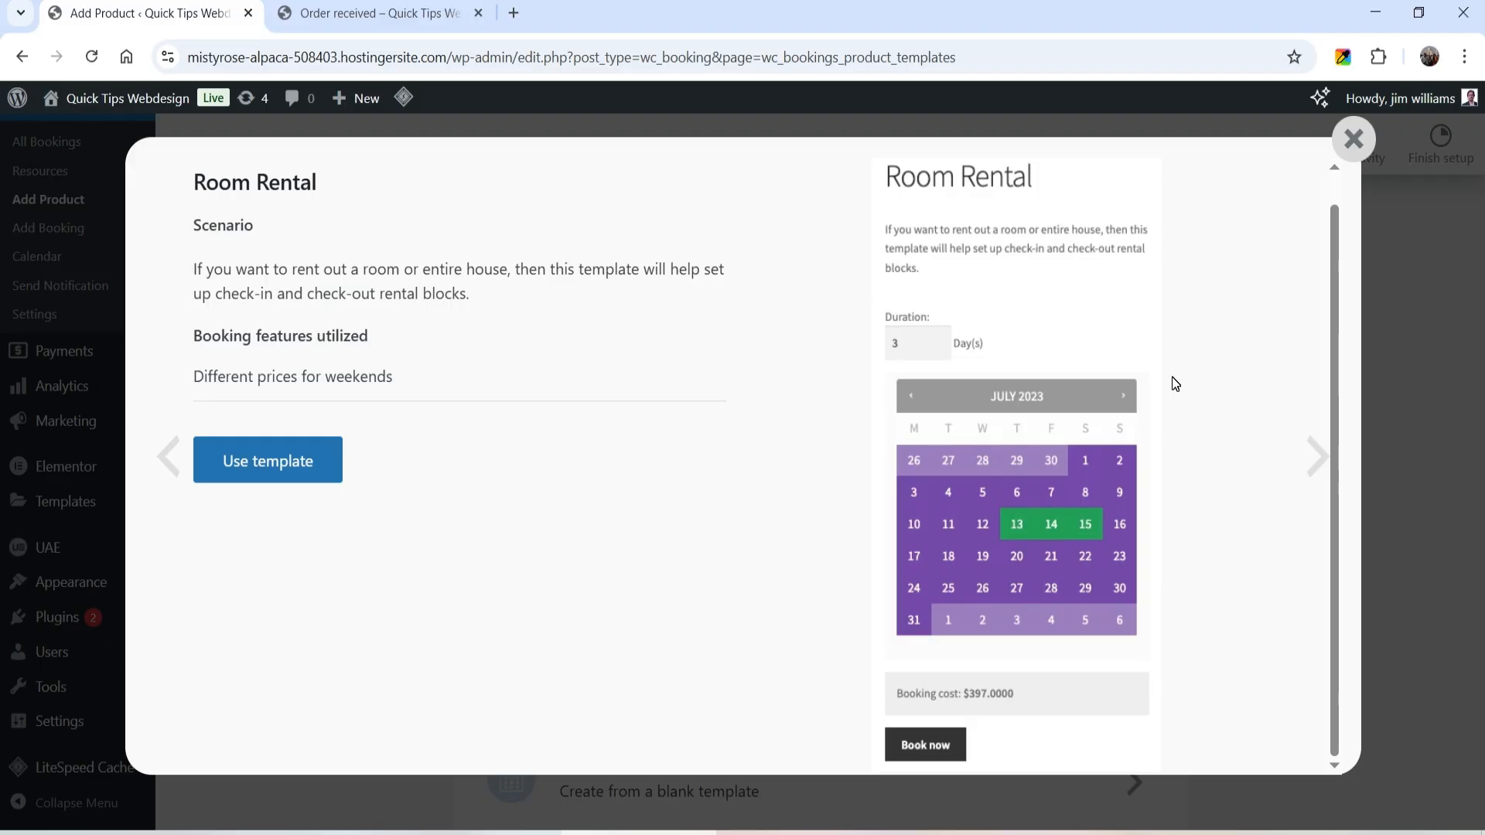
pyautogui.click(168, 456)
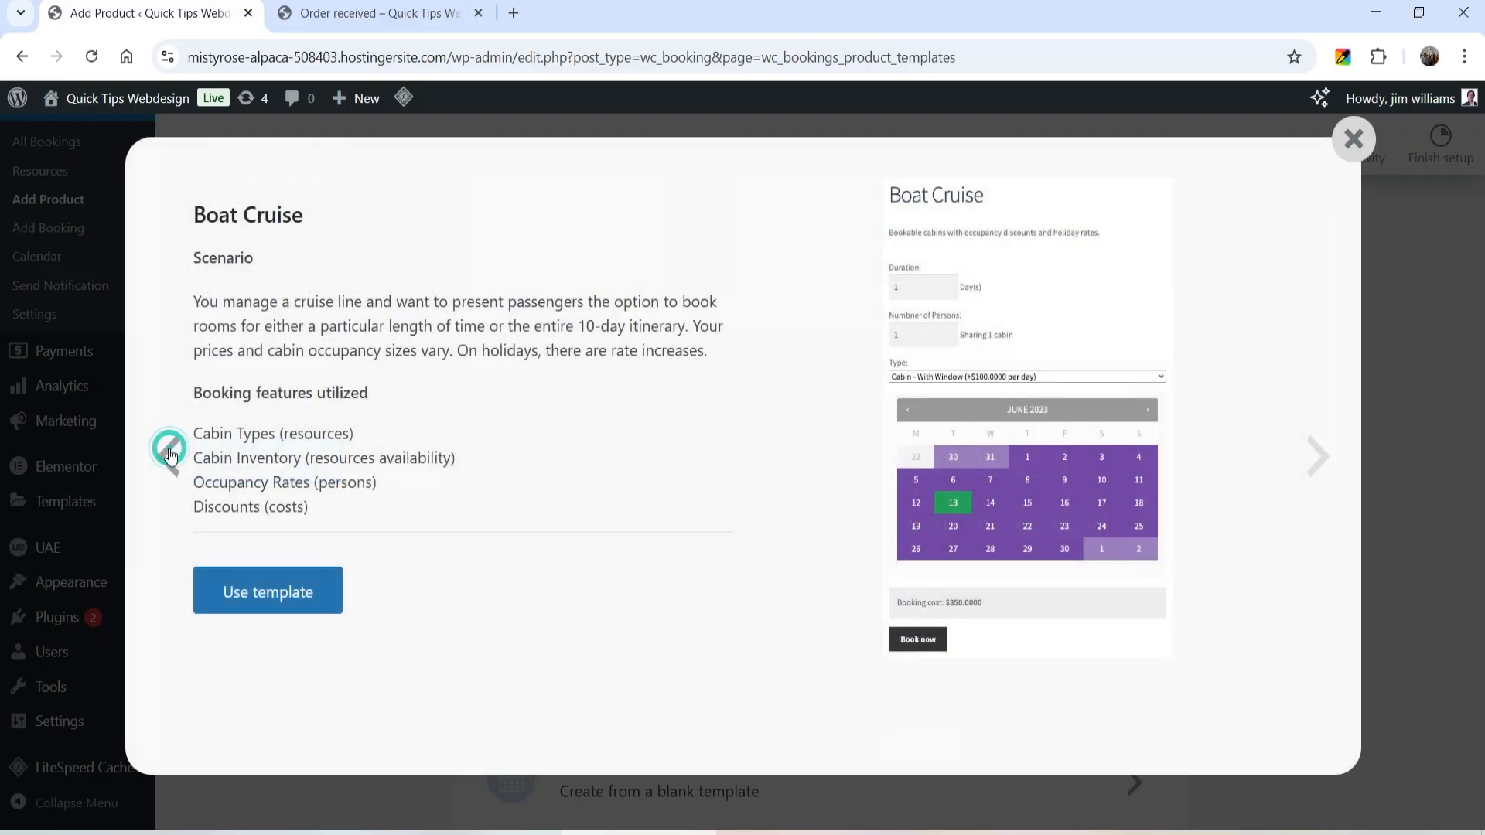
pyautogui.click(168, 456)
pyautogui.click(167, 457)
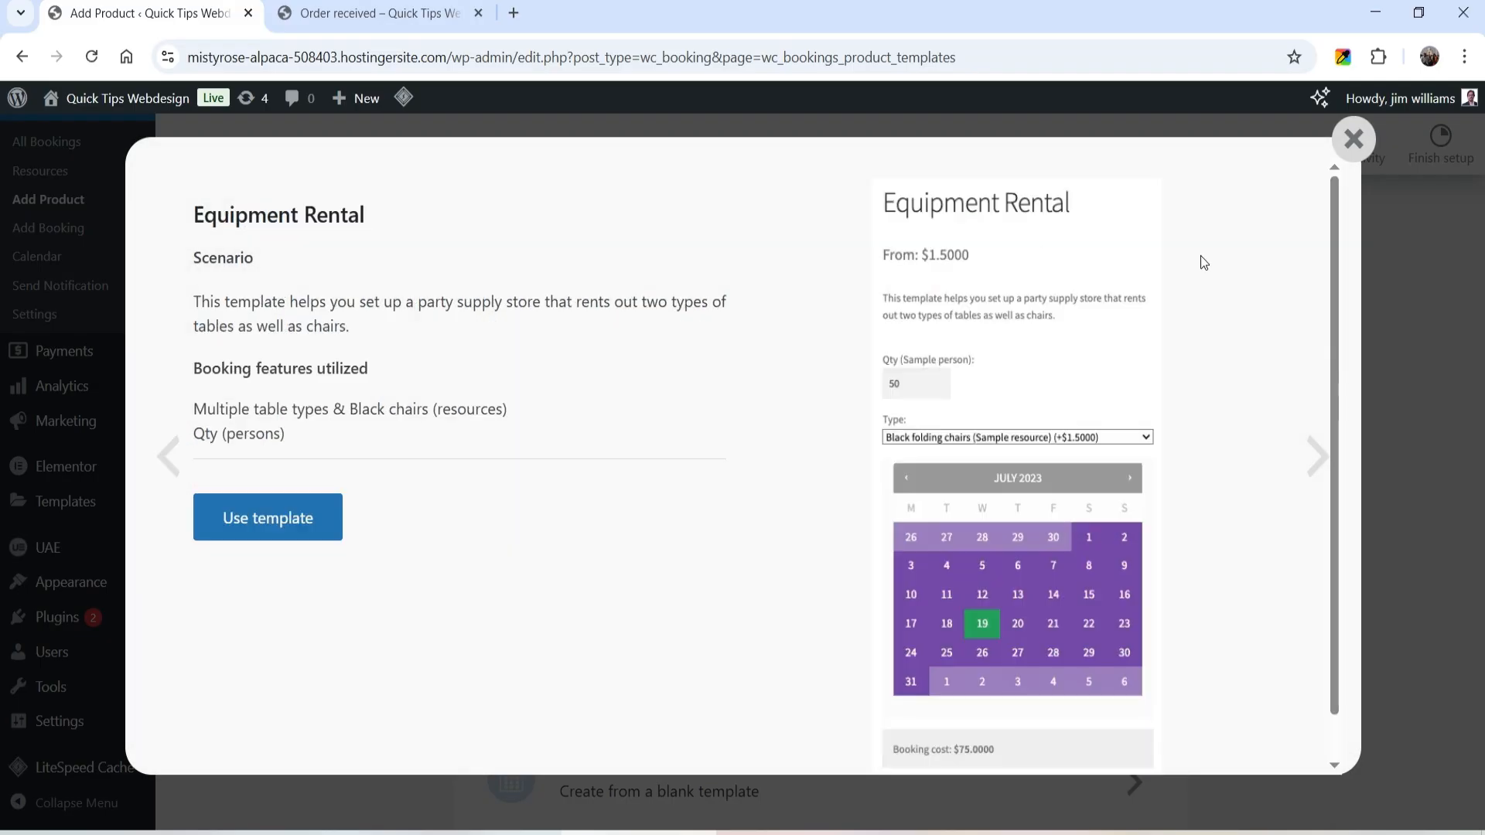
# Create a draft product from the Equipment Rental template and go to its bookable product data
pyautogui.click(259, 539)
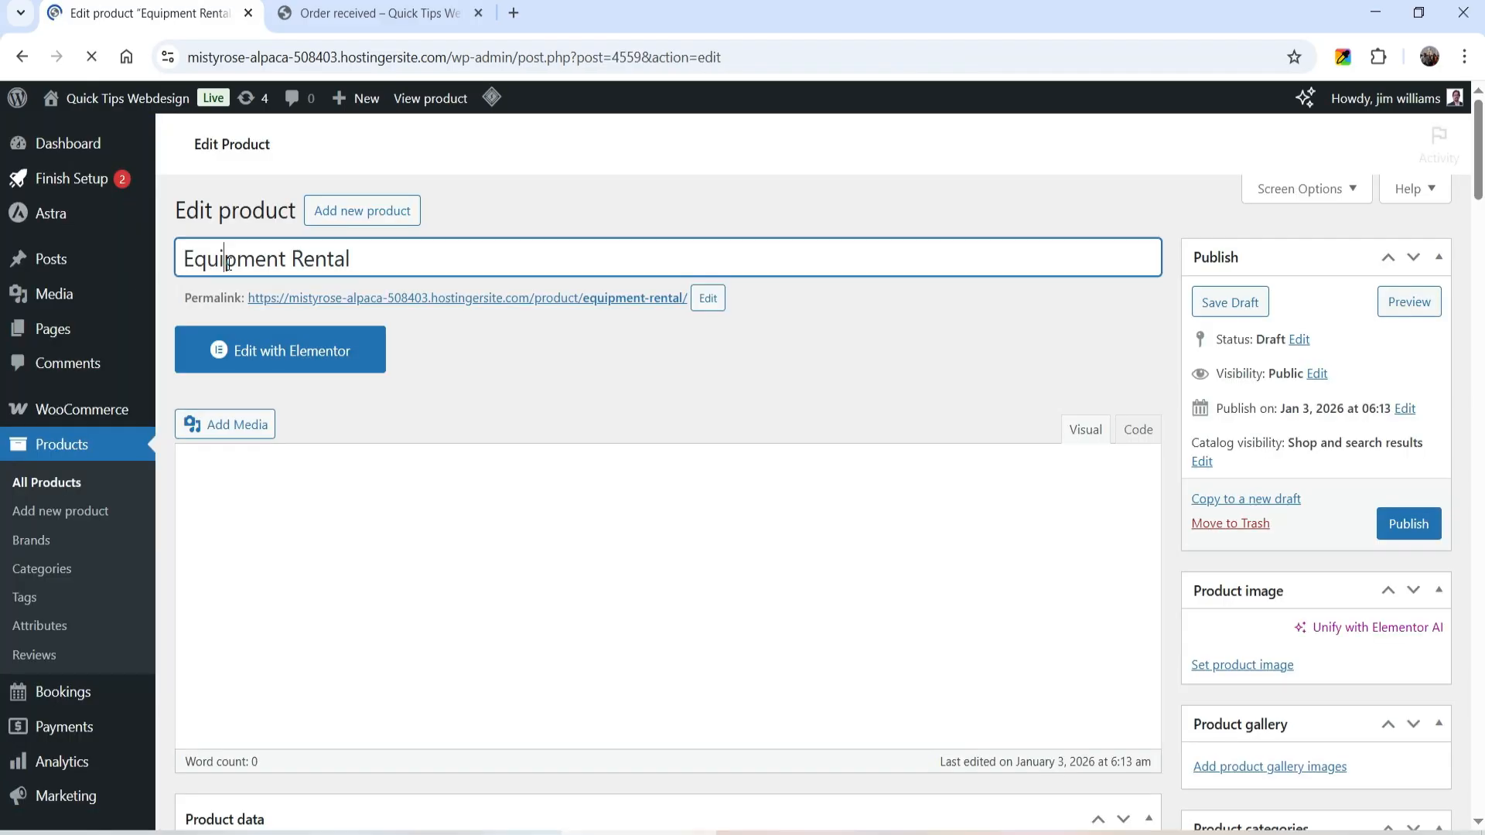
pyautogui.tripleClick(232, 263)
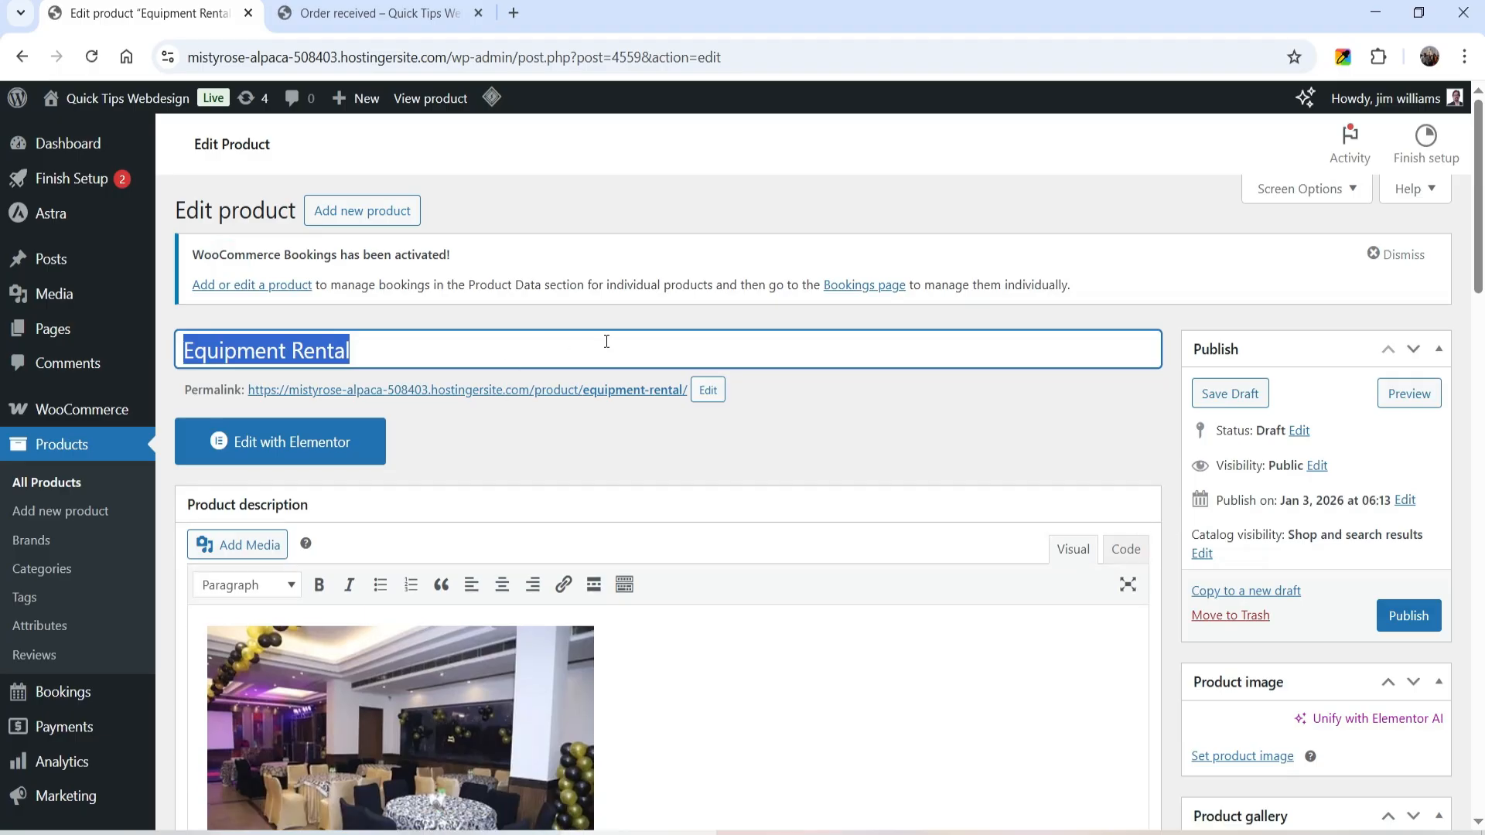
pyautogui.scroll(-5, 492, 499)
pyautogui.scroll(-4, 491, 387)
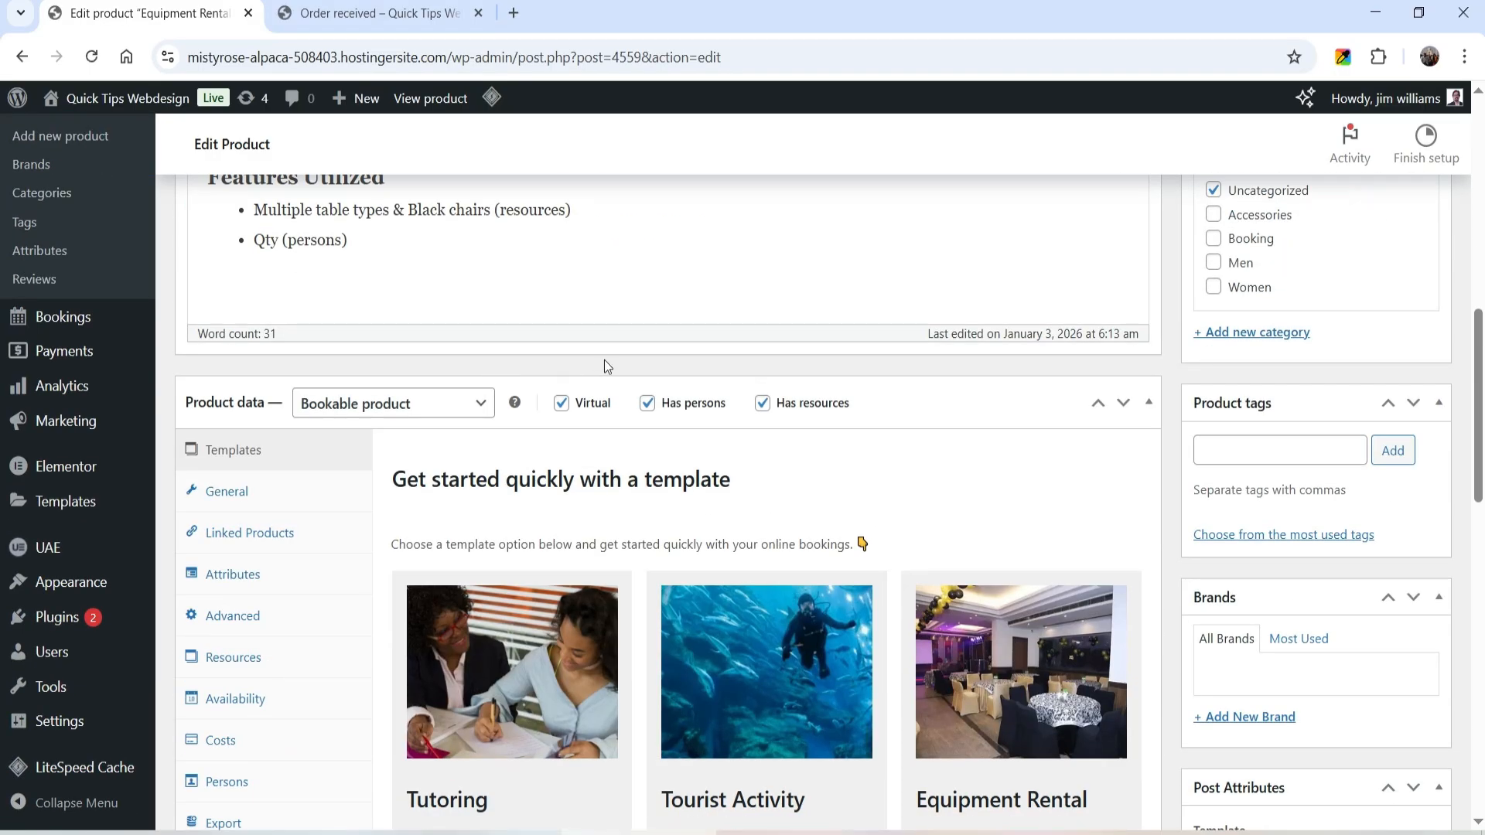
pyautogui.scroll(-3, 605, 362)
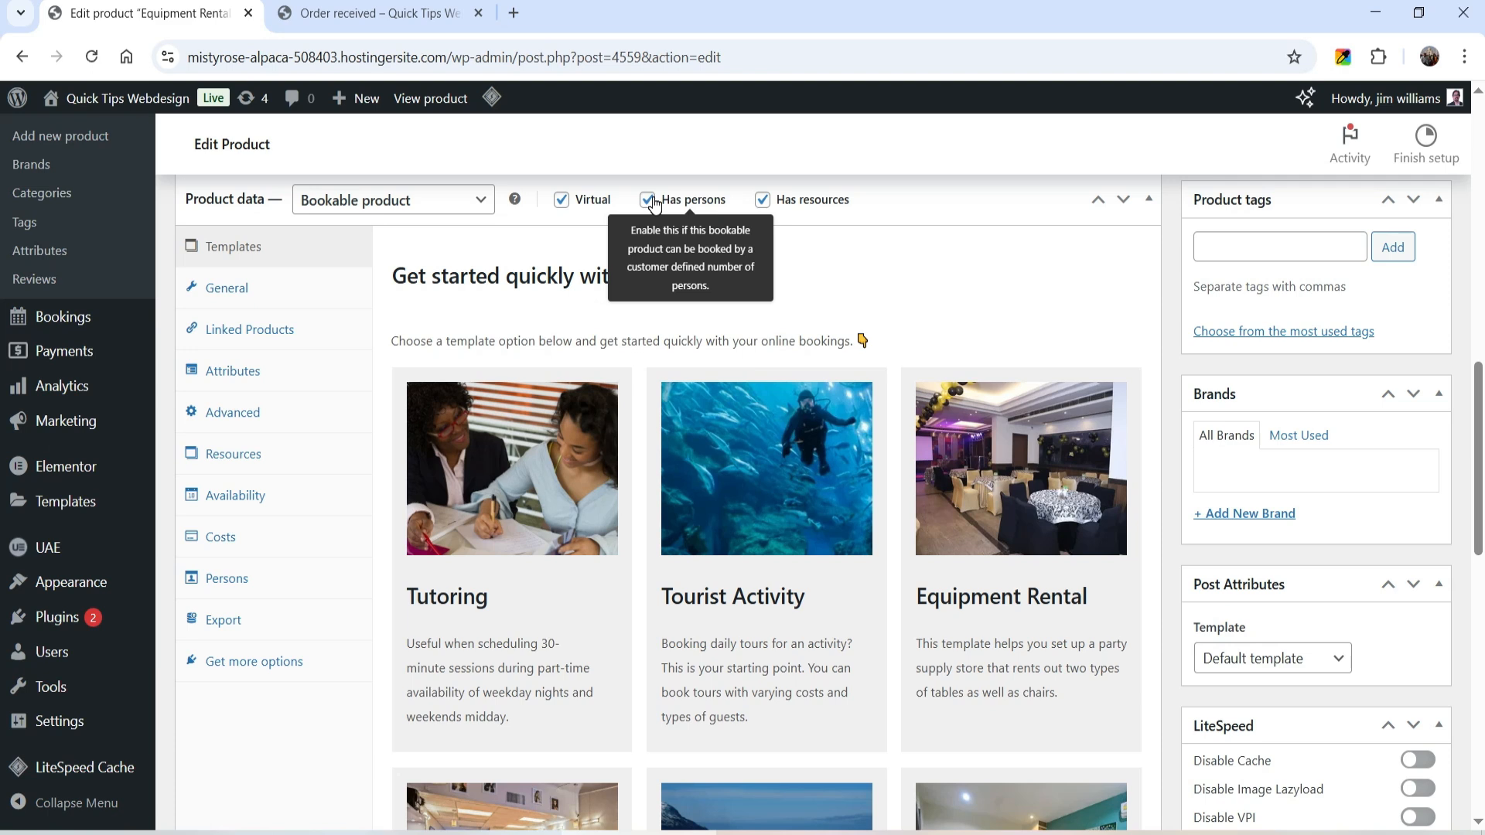
# Examine the Equipment Rental product's general, resources, availability and costs settings
pyautogui.click(231, 292)
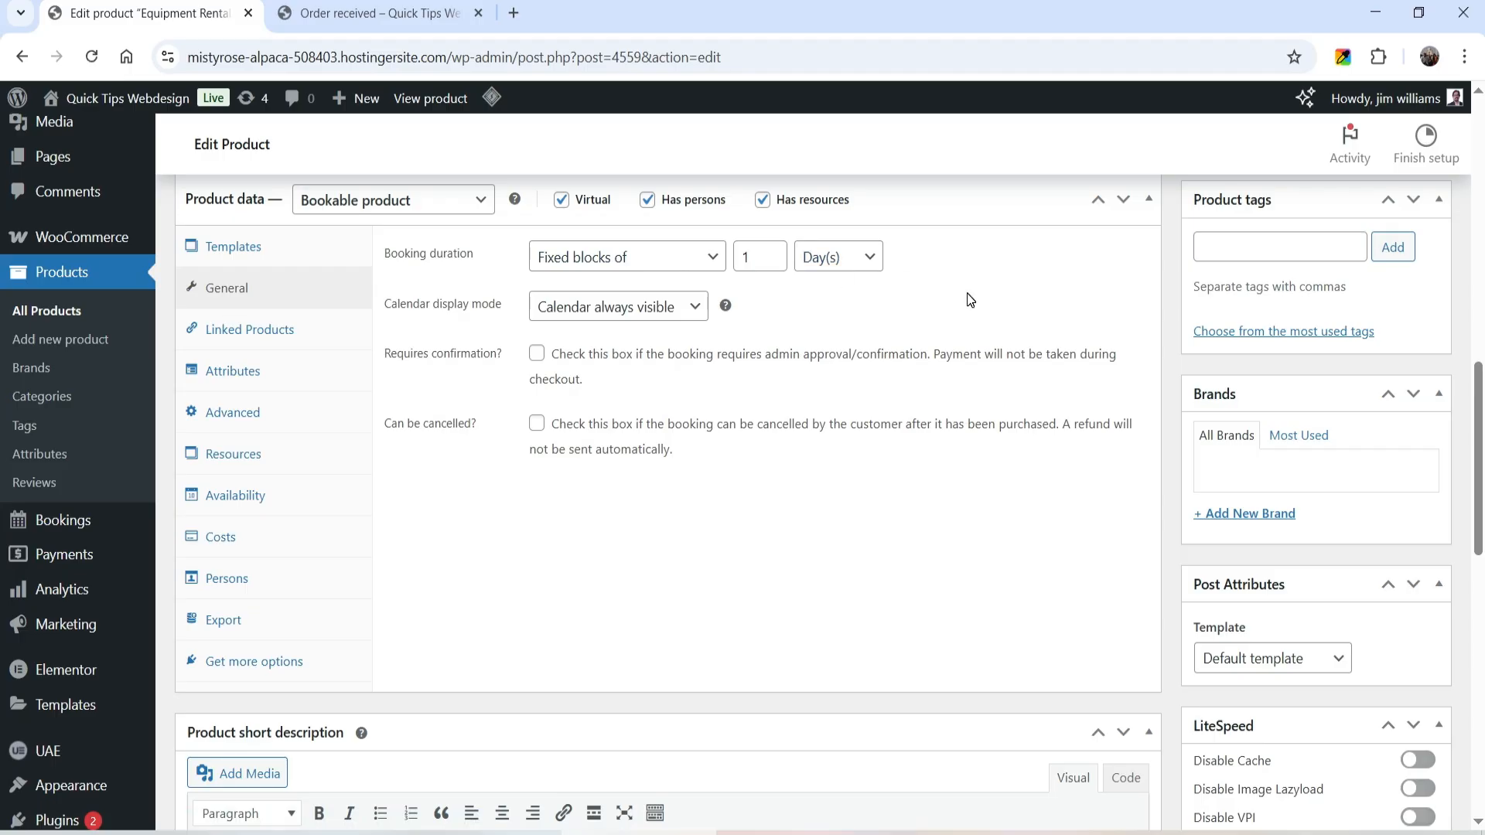
pyautogui.click(236, 454)
pyautogui.scroll(-1, 873, 408)
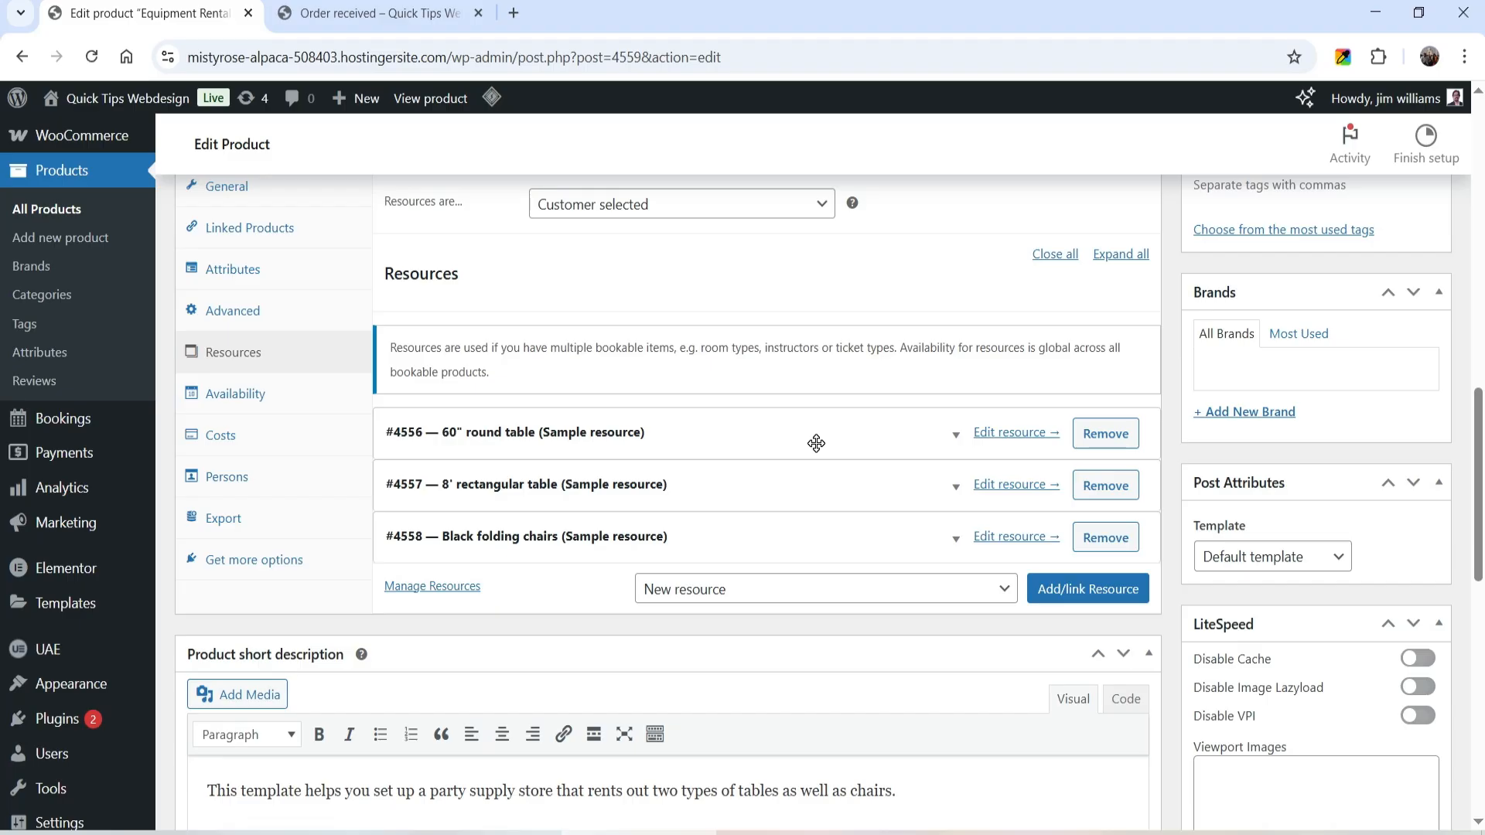
pyautogui.click(236, 394)
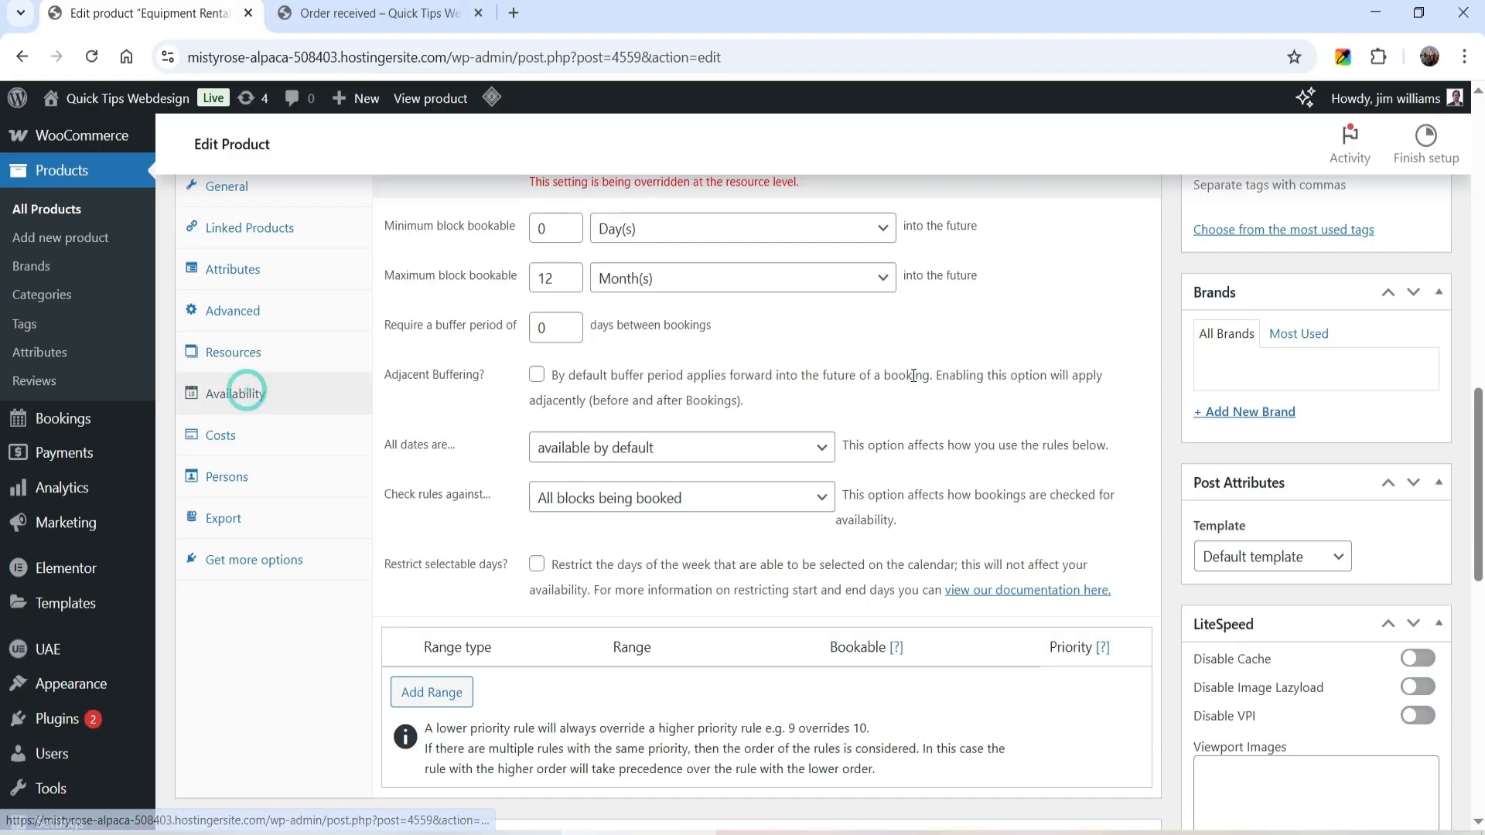
pyautogui.scroll(-4, 941, 383)
pyautogui.scroll(5, 941, 379)
pyautogui.click(219, 430)
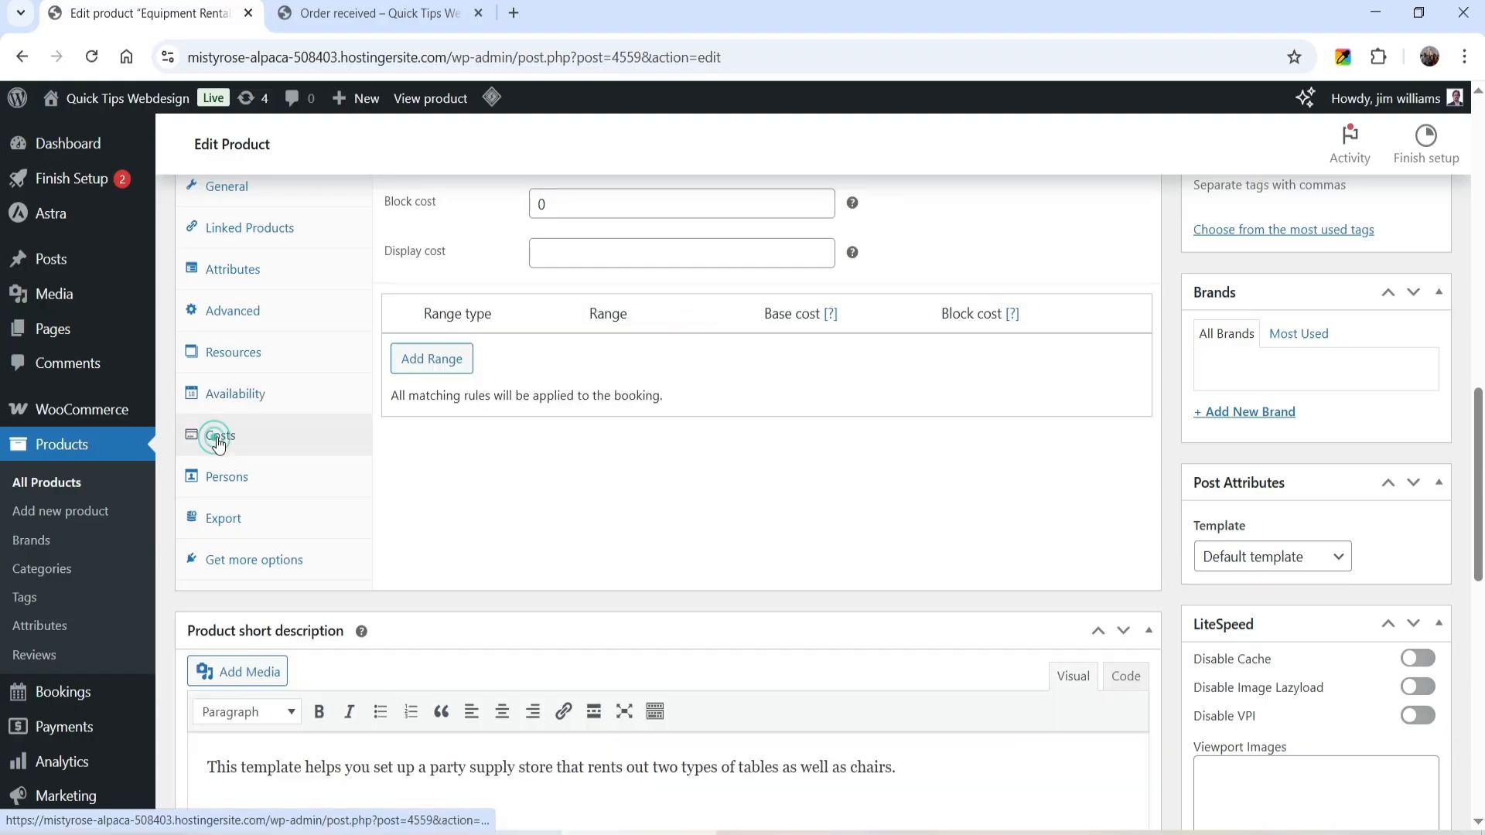
# Examine the base and block costs of the Equipment Rental product's round table, rectangular table and folding chairs resources
pyautogui.scroll(2, 862, 440)
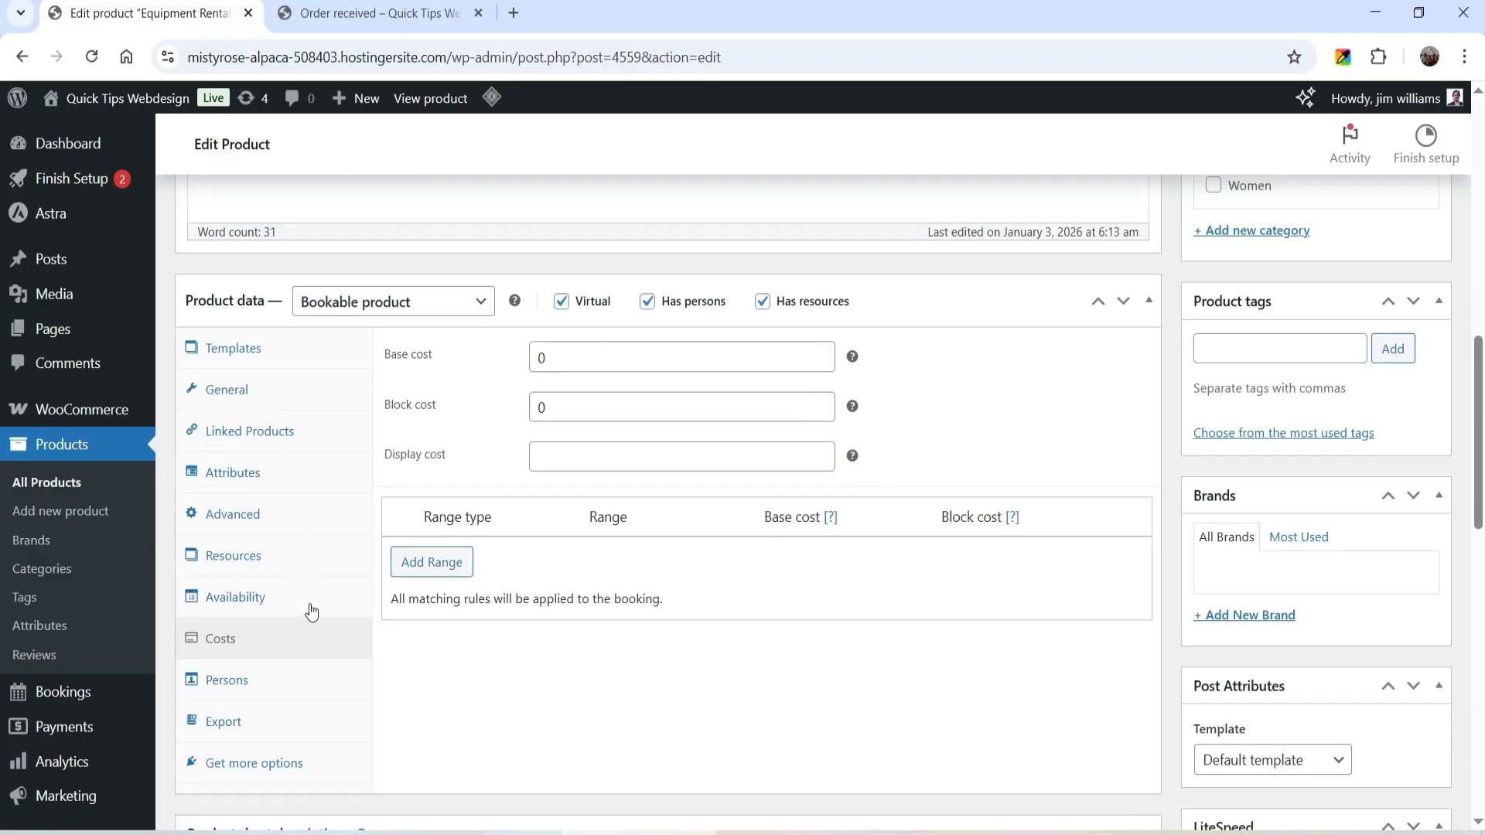
pyautogui.click(255, 563)
pyautogui.scroll(-4, 792, 428)
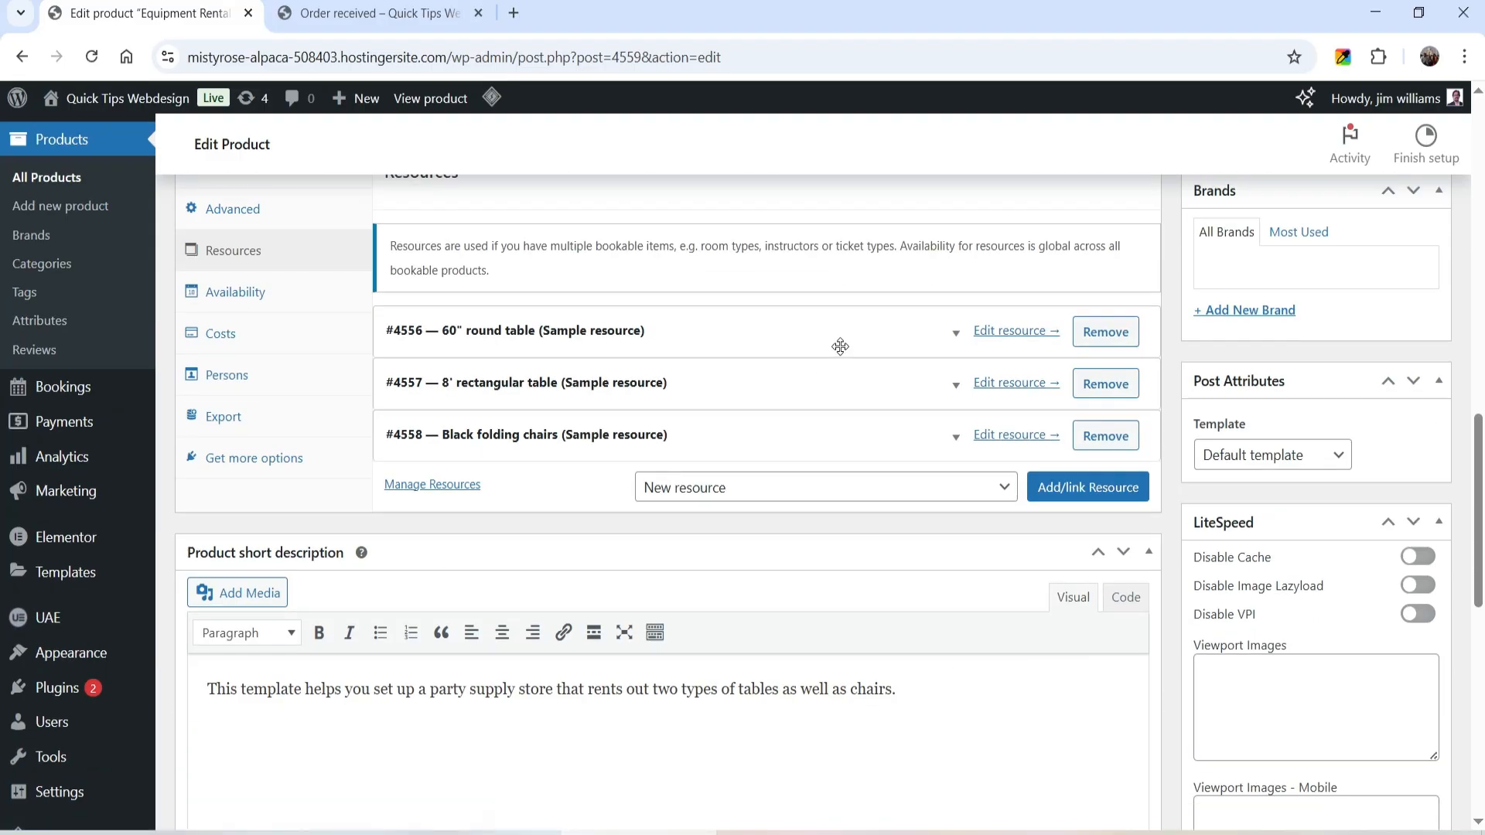
pyautogui.click(956, 334)
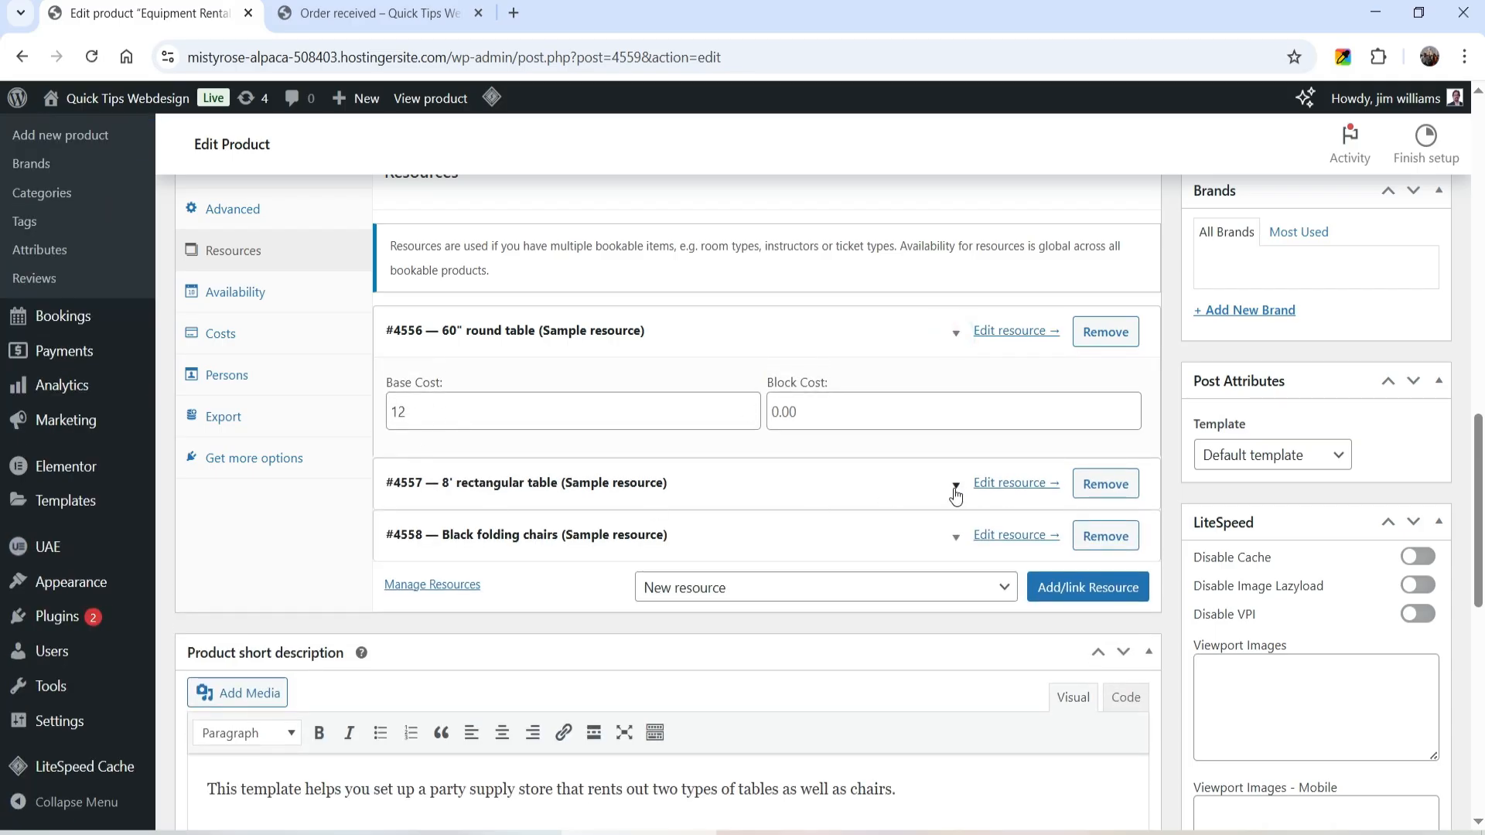
pyautogui.click(957, 486)
pyautogui.scroll(-3, 723, 418)
pyautogui.click(956, 434)
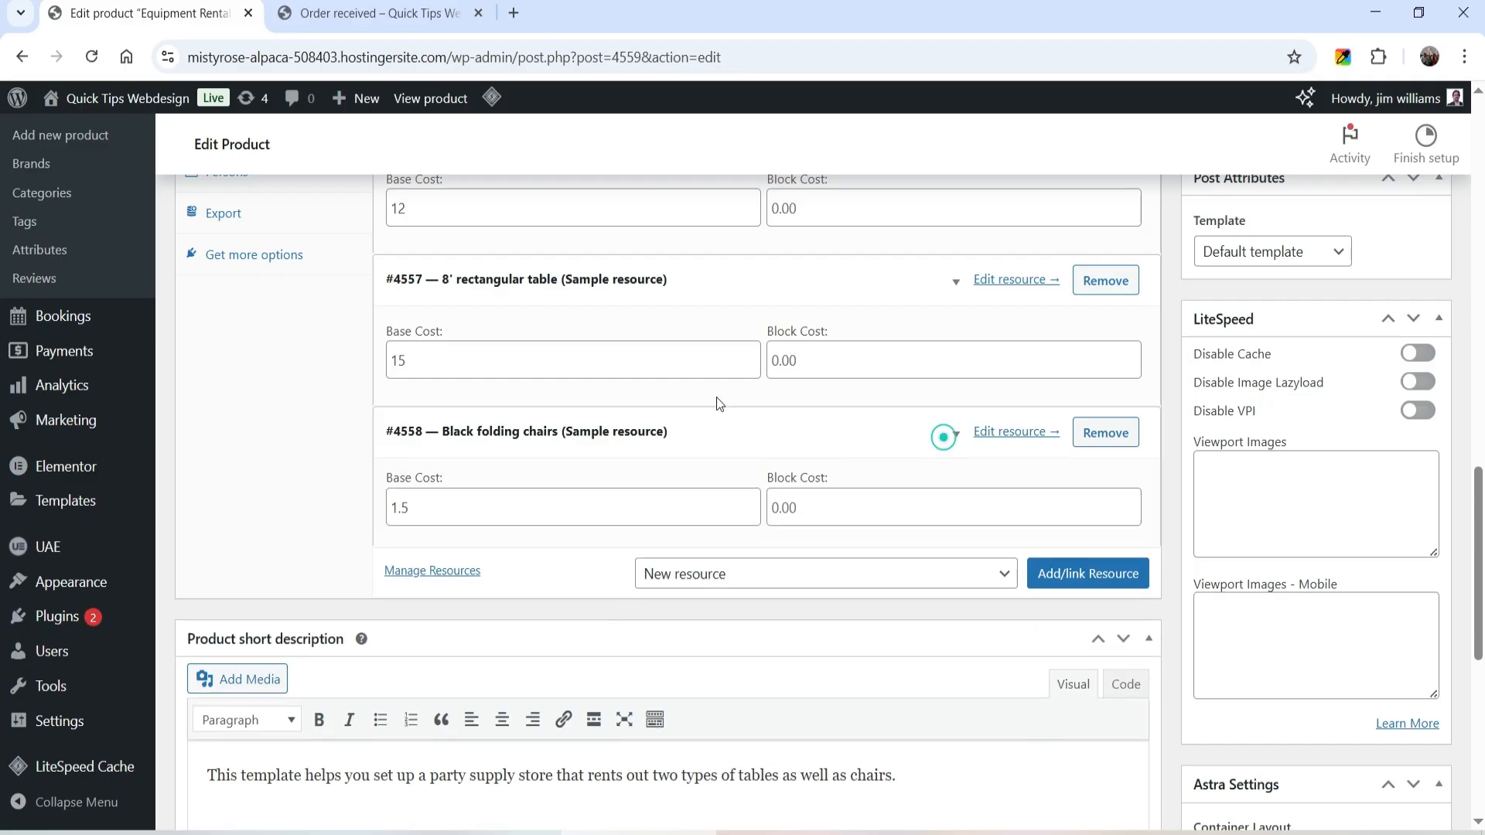
pyautogui.scroll(5, 406, 516)
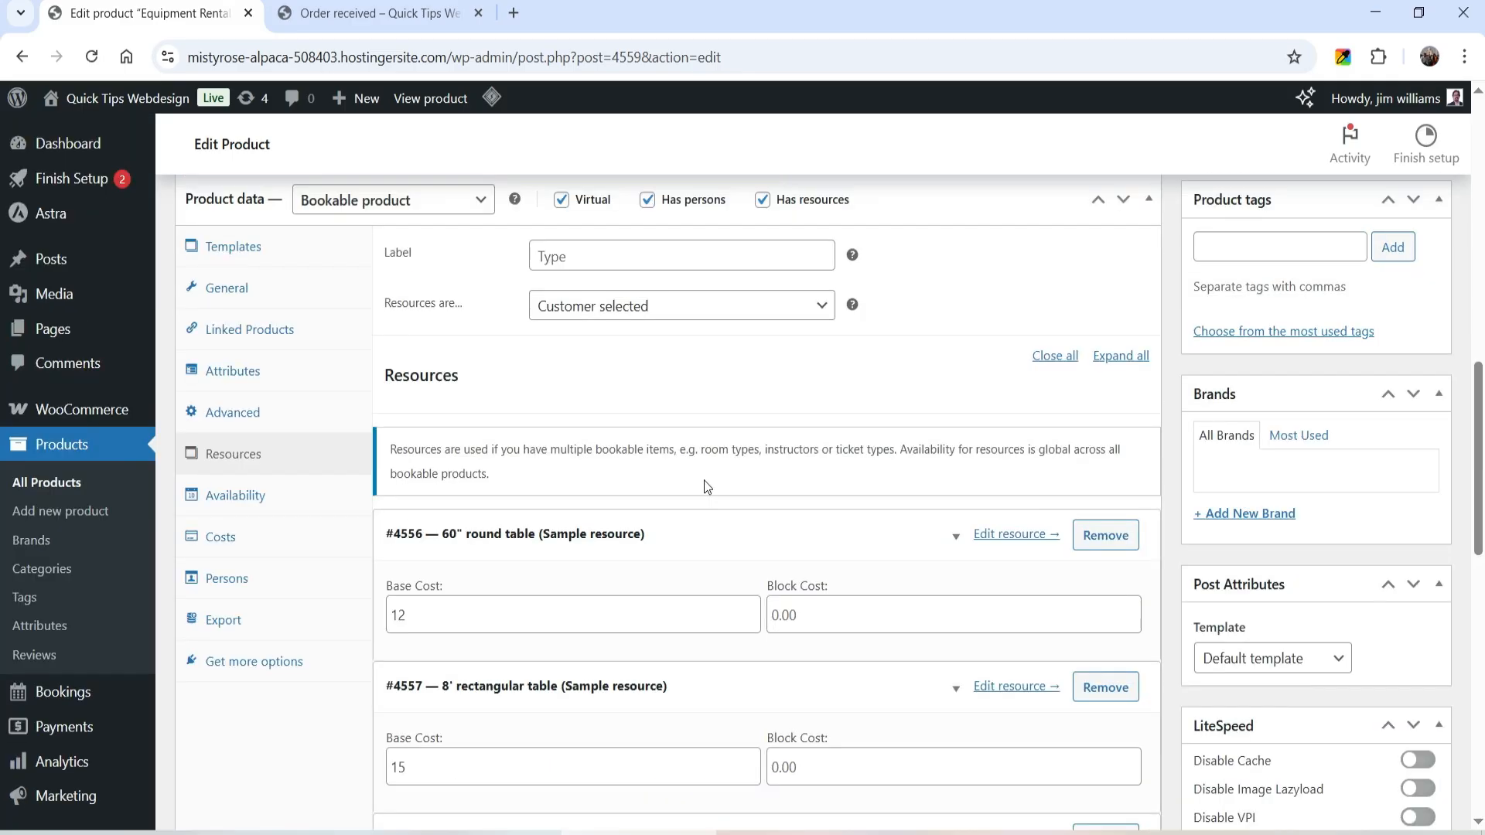
pyautogui.click(223, 540)
pyautogui.click(235, 454)
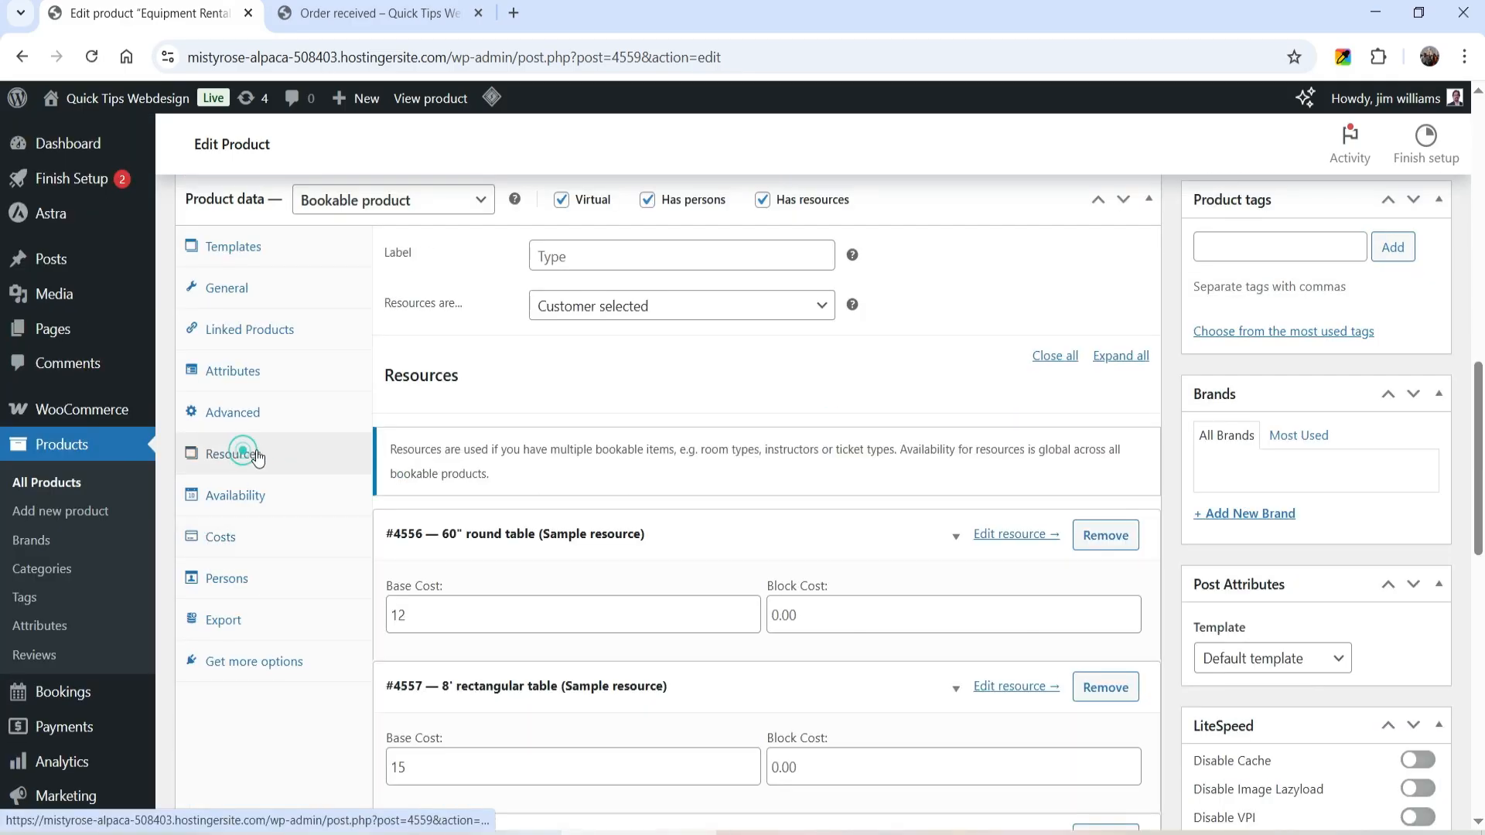
pyautogui.scroll(-2, 677, 512)
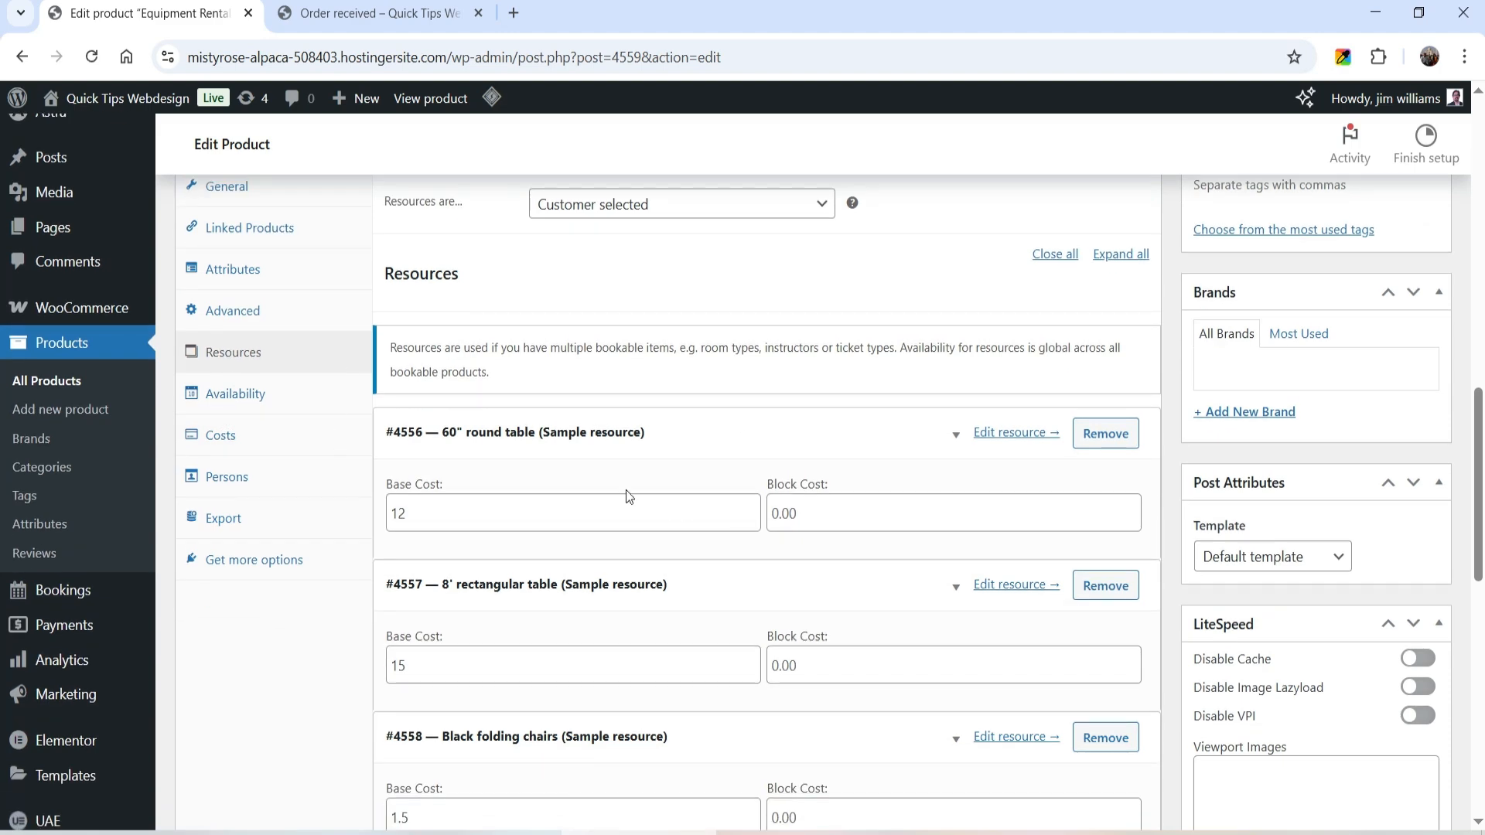
# Examine the persons settings and person types of the Equipment Rental product
pyautogui.click(259, 480)
pyautogui.scroll(3, 837, 392)
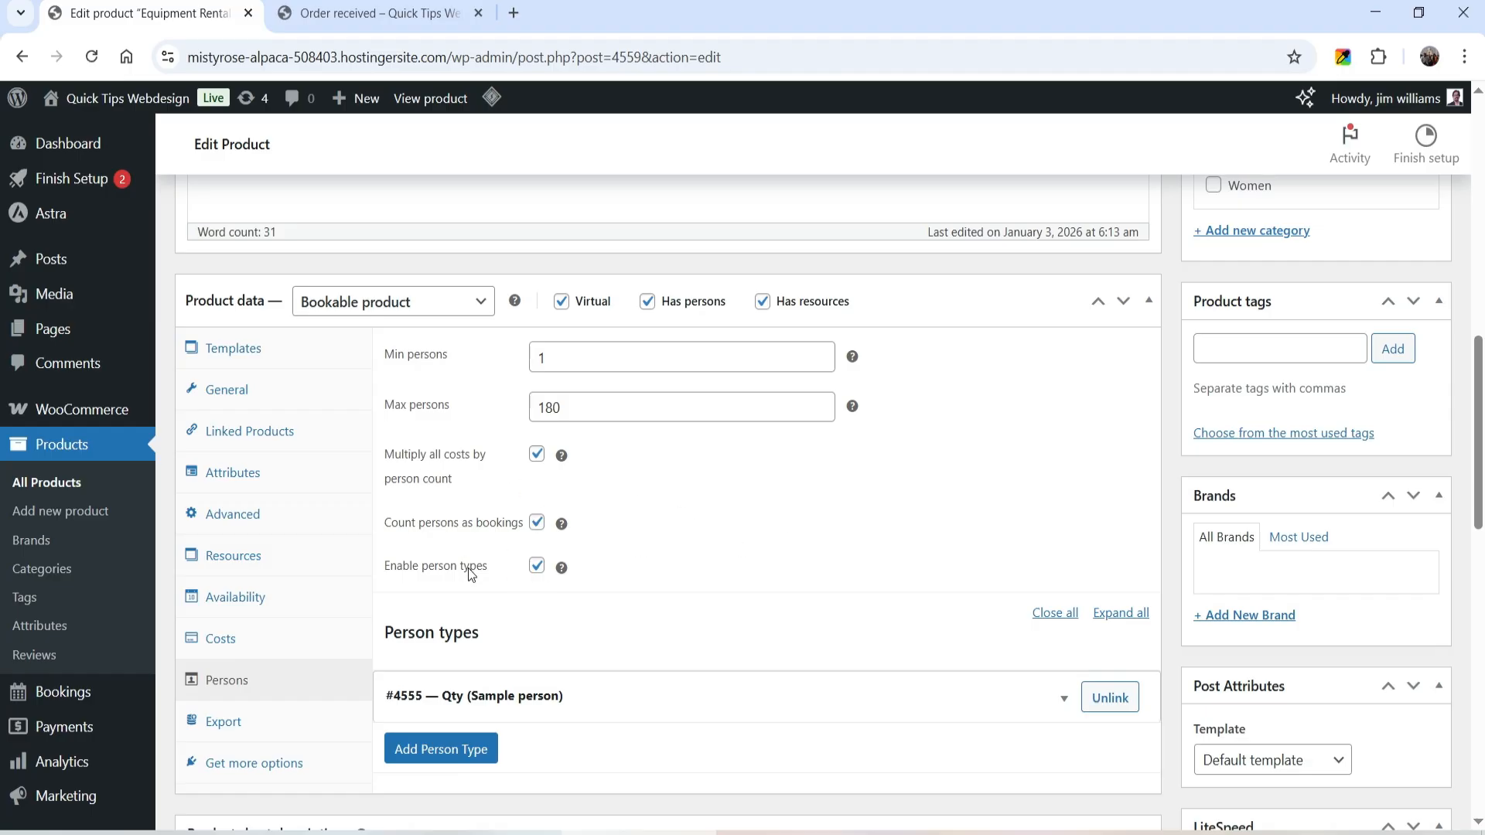
pyautogui.scroll(-1, 813, 530)
# Publish the Equipment Rental product and open its storefront page in a new tab
pyautogui.scroll(13, 742, 564)
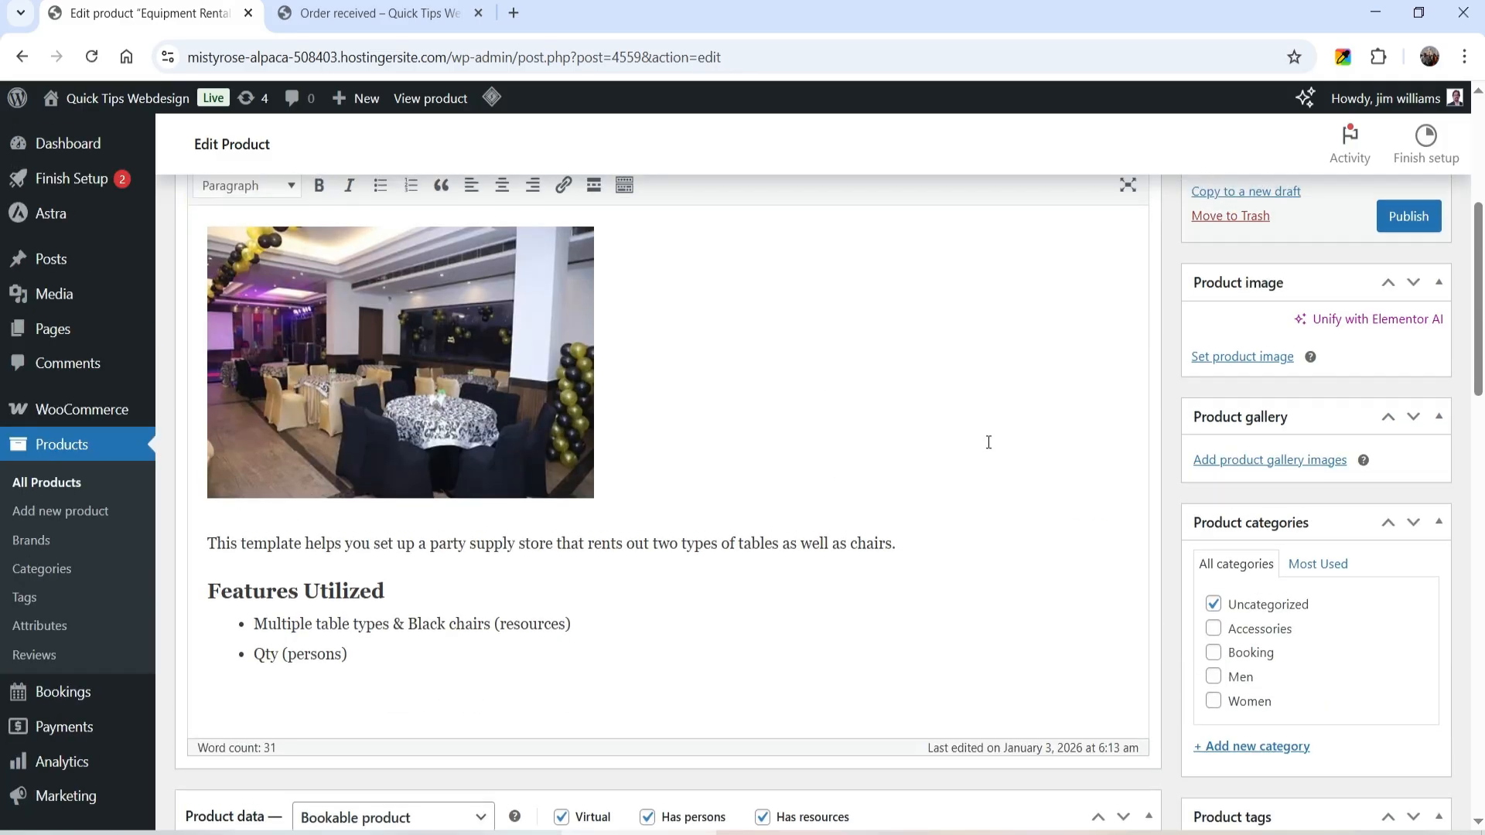
pyautogui.click(1408, 615)
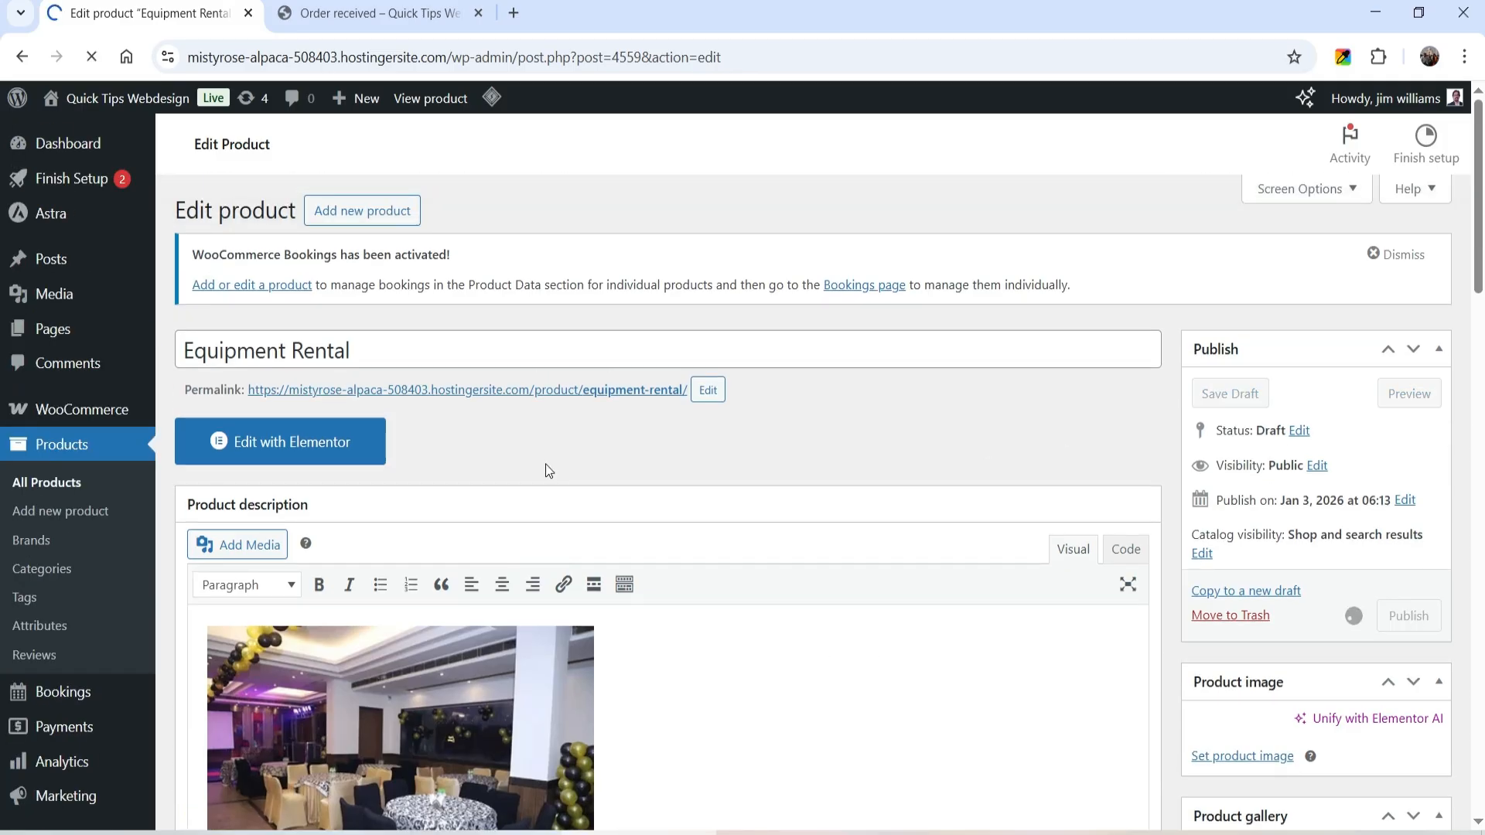
pyautogui.rightClick(612, 447)
pyautogui.click(691, 471)
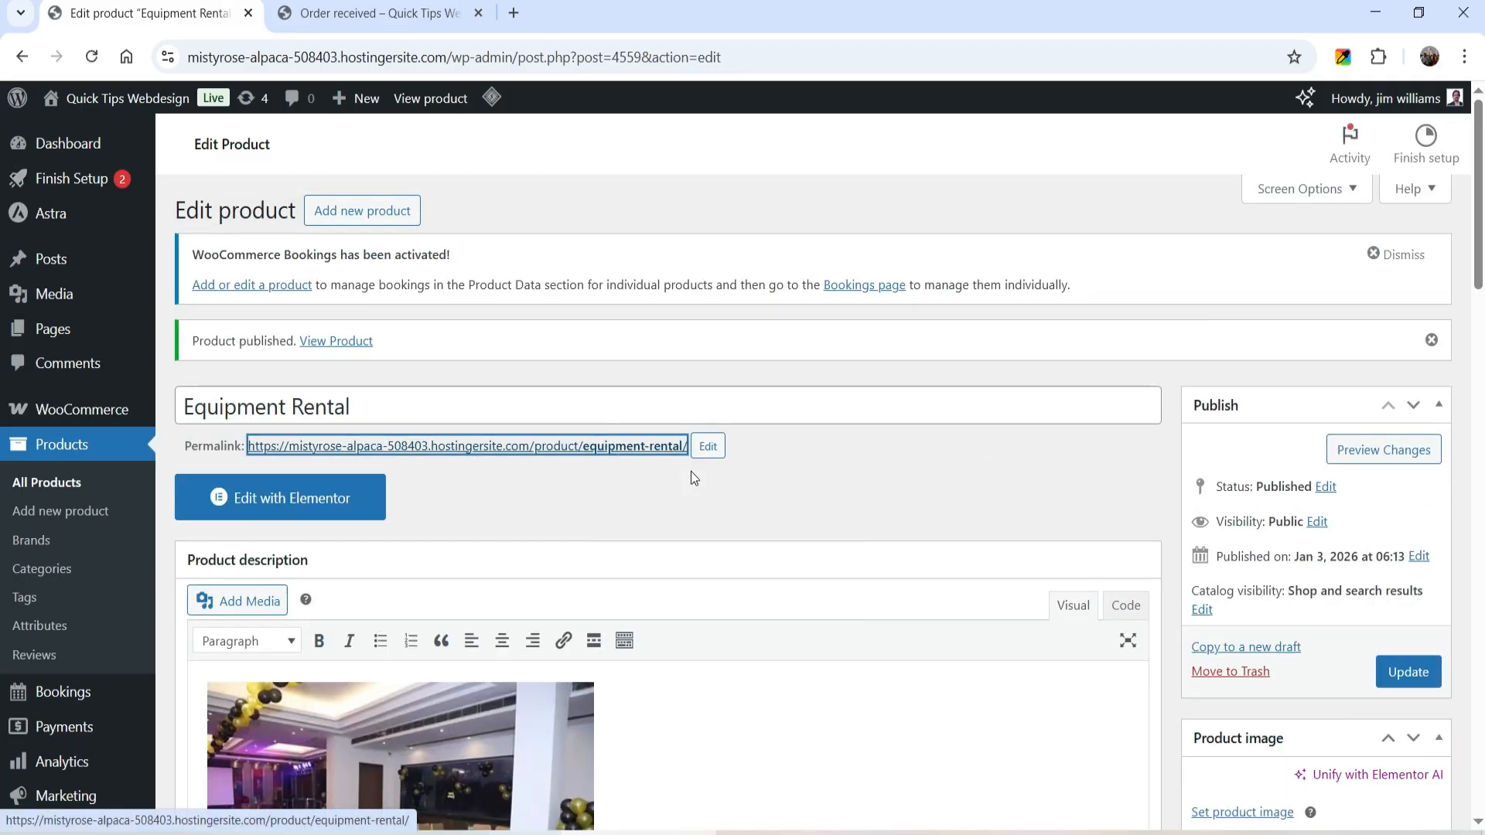
pyautogui.click(600, 13)
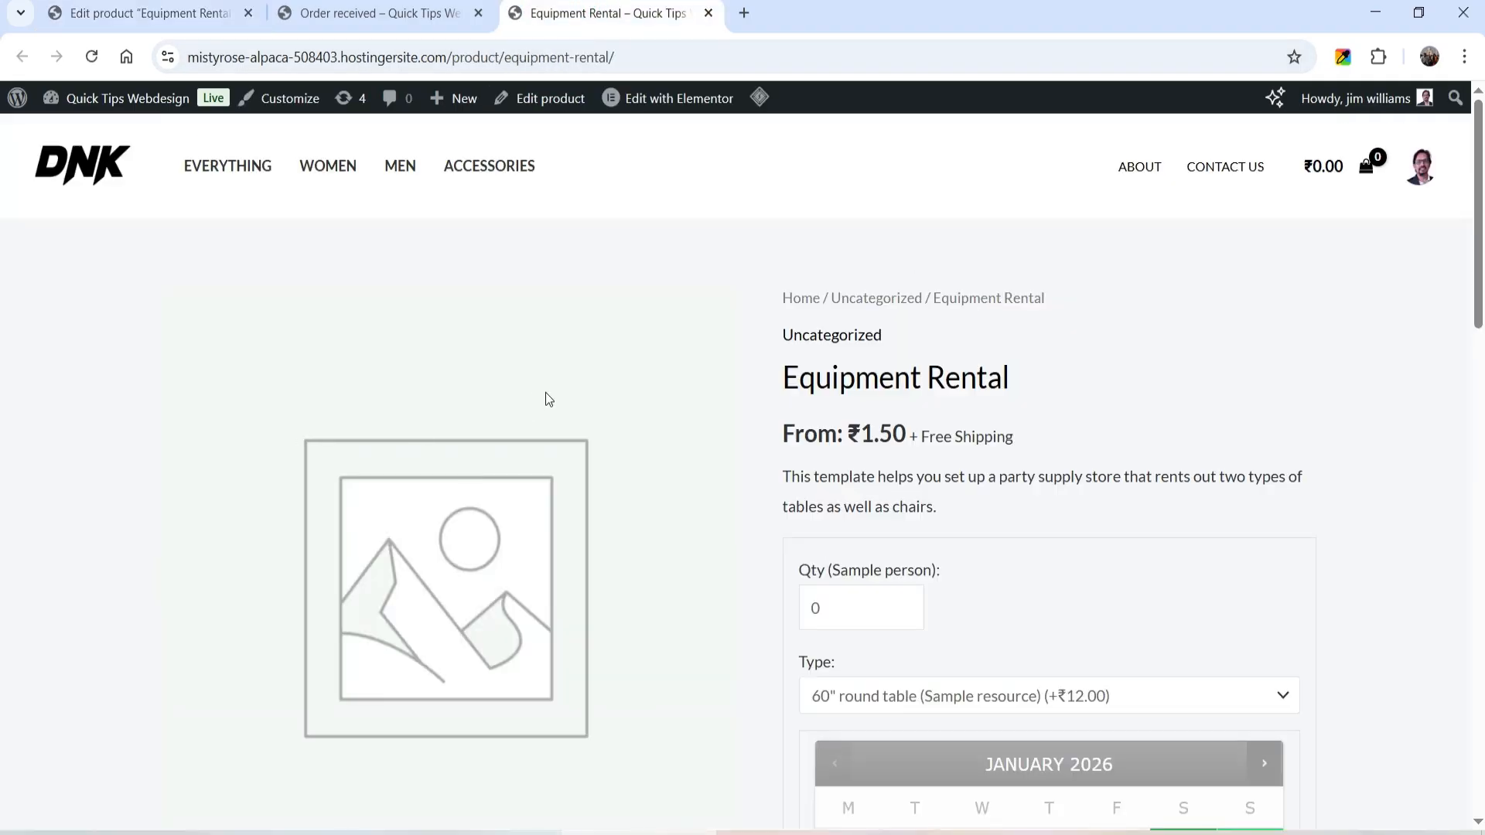
# Read the Equipment Rental description and set the booking form's Qty to 5
pyautogui.scroll(-1, 912, 301)
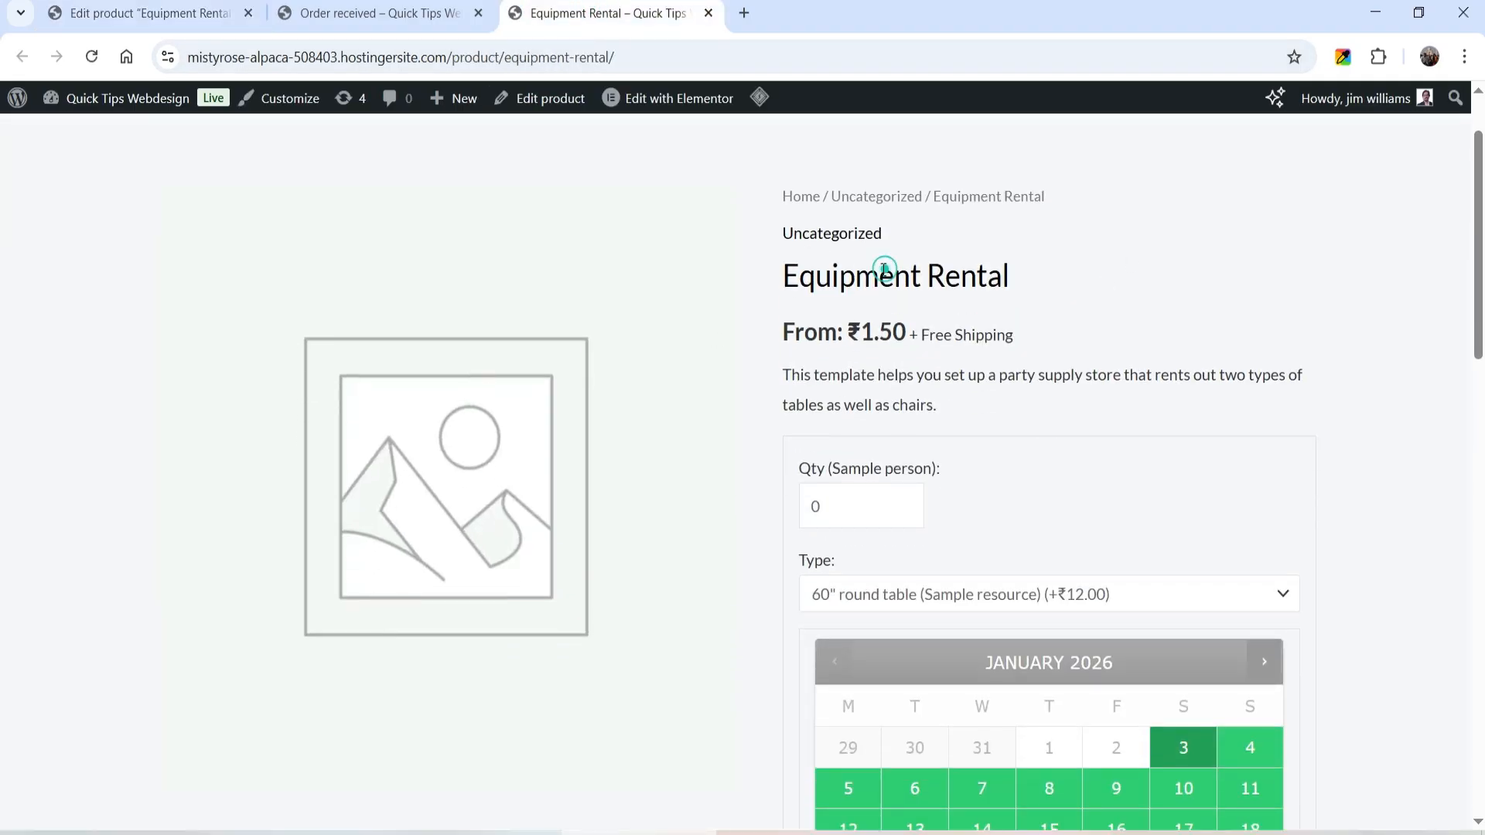
pyautogui.scroll(-1, 1013, 345)
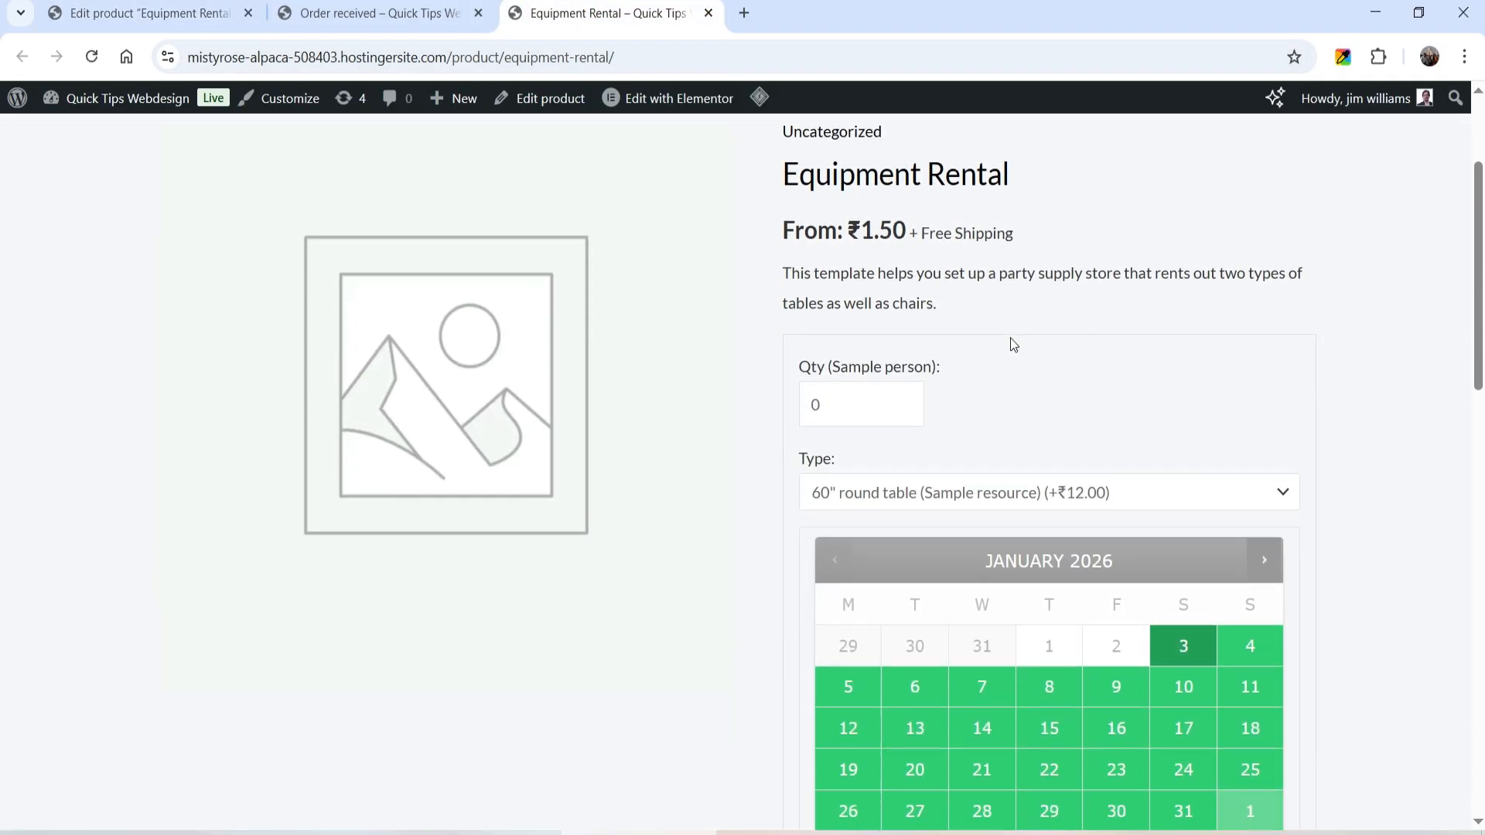
pyautogui.tripleClick(895, 273)
pyautogui.scroll(-1, 742, 341)
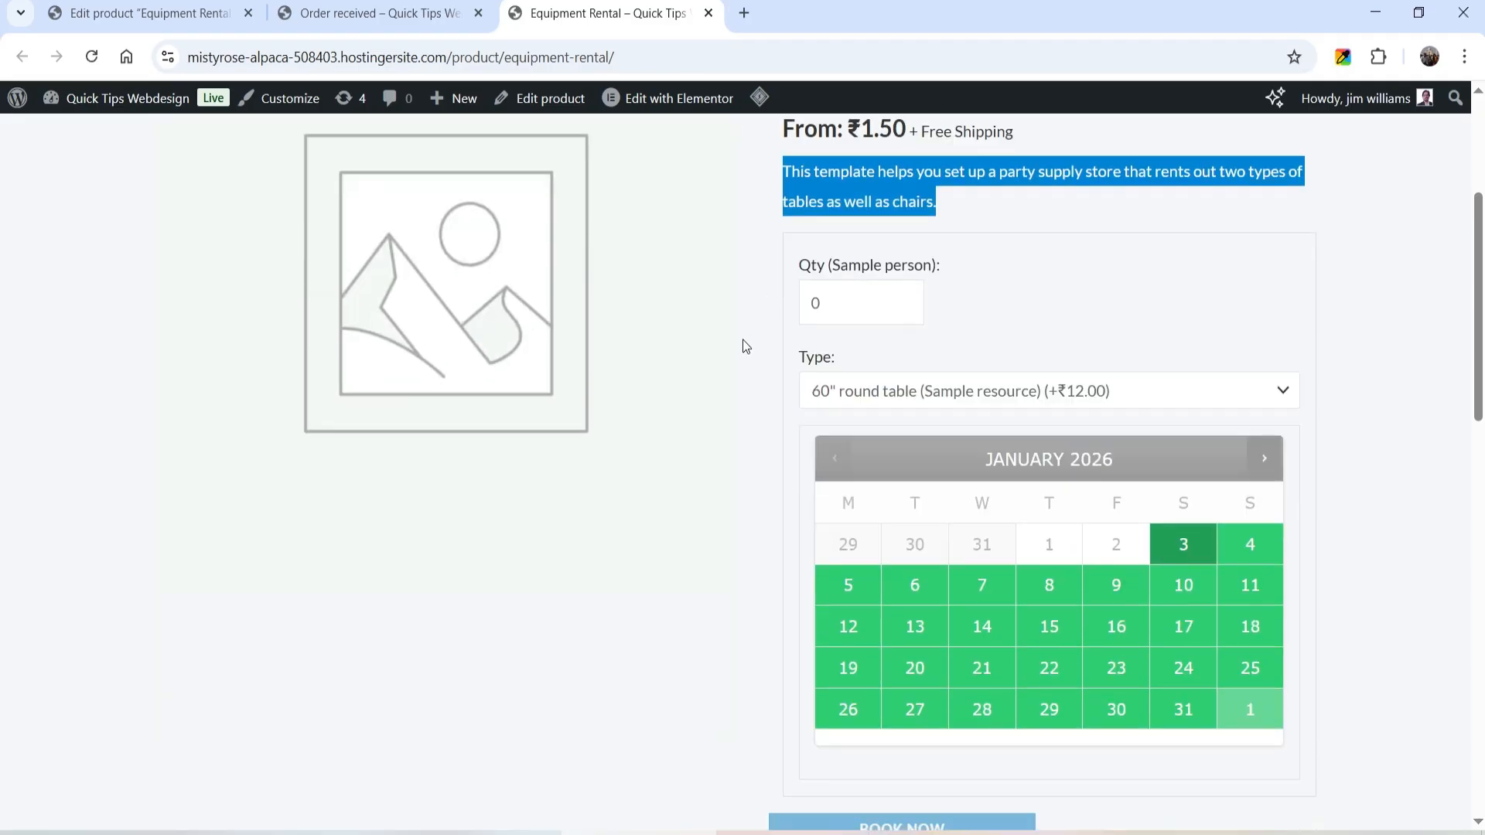
pyautogui.doubleClick(852, 303)
pyautogui.write('5')
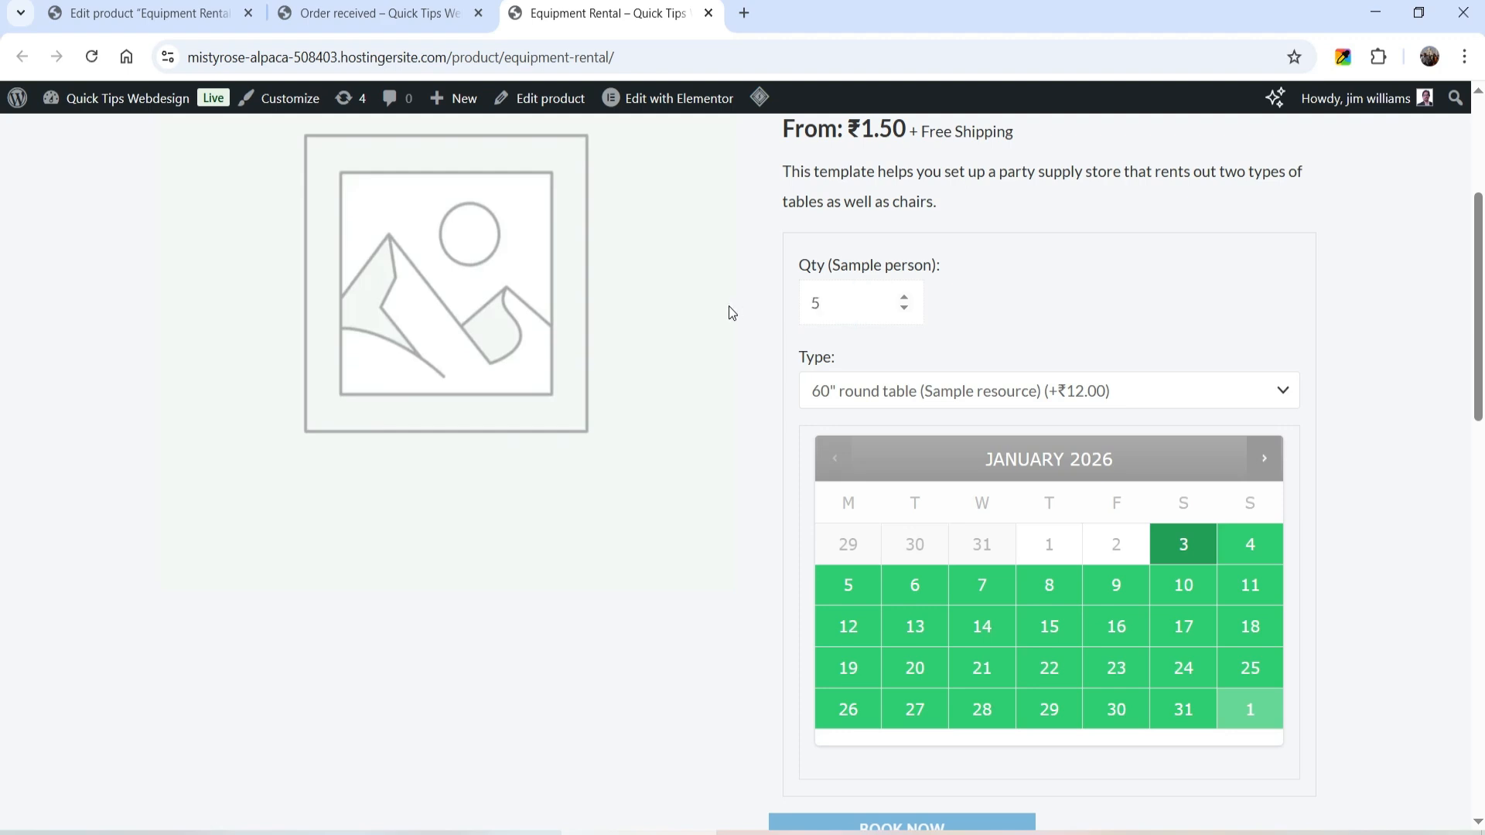
pyautogui.click(668, 392)
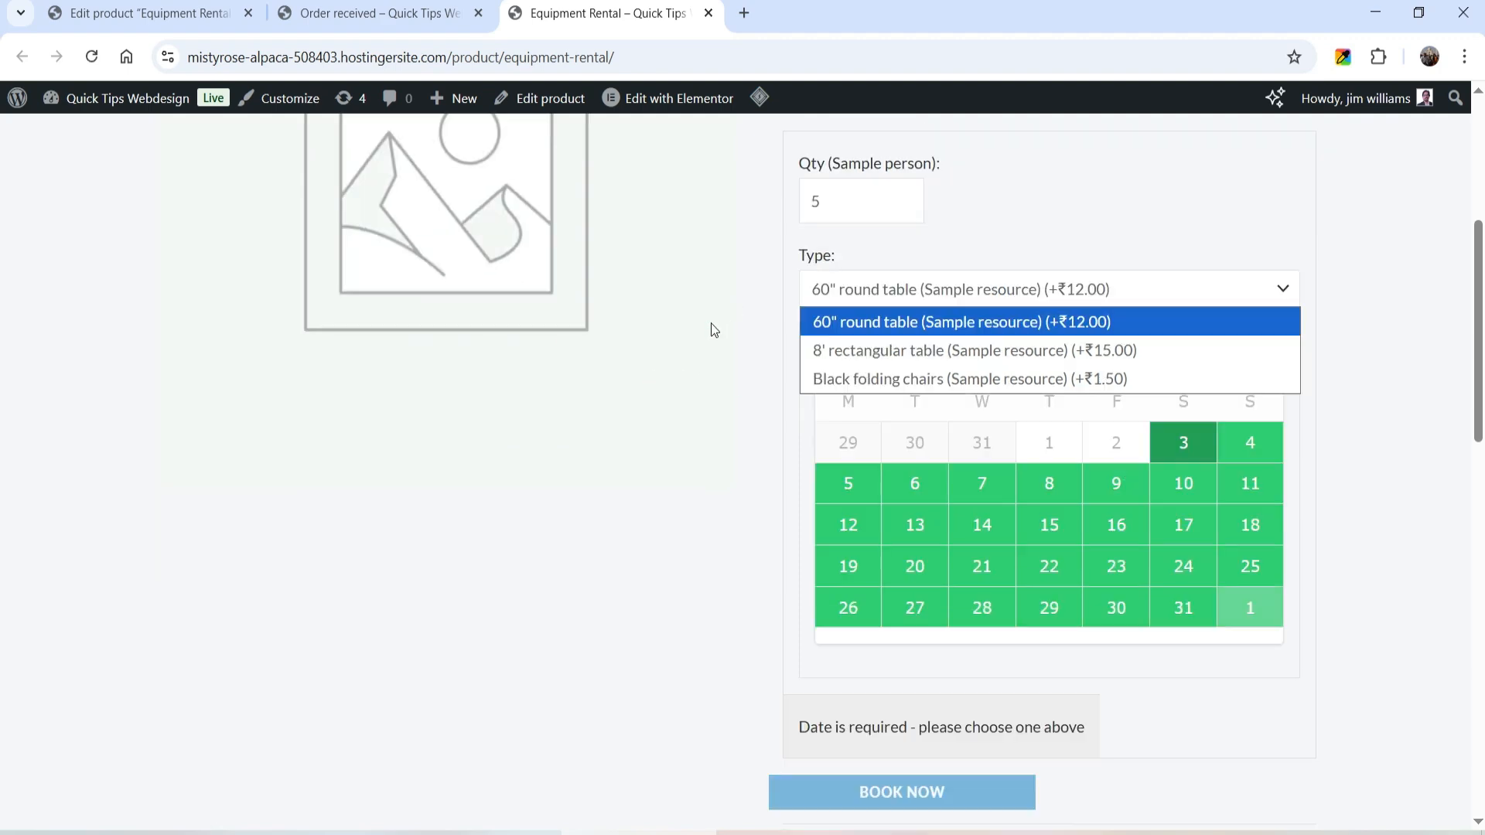
# Look through the rental types and their prices offered in the booking form
pyautogui.click(710, 322)
pyautogui.click(952, 292)
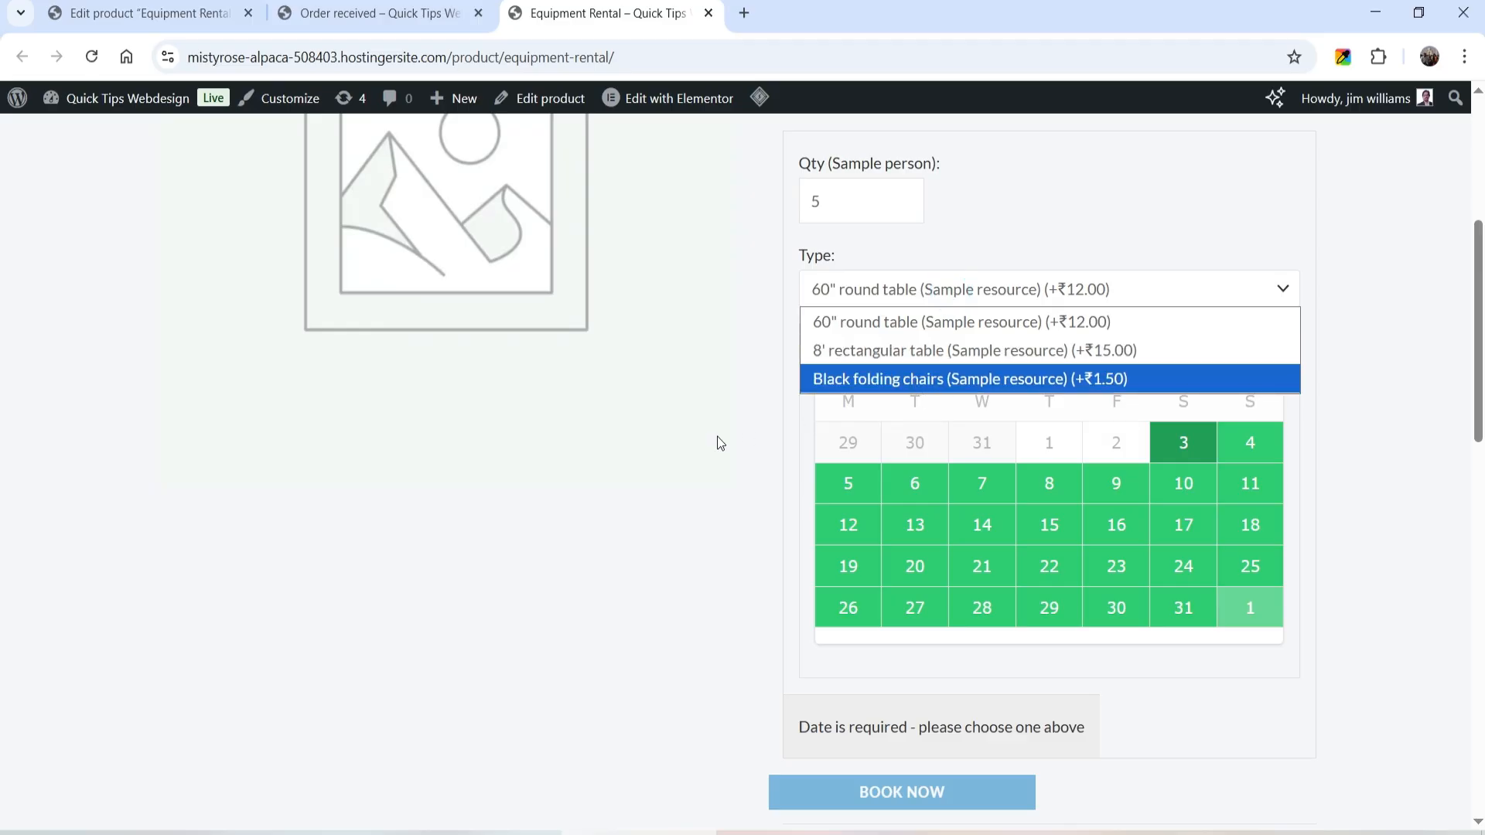
pyautogui.click(629, 453)
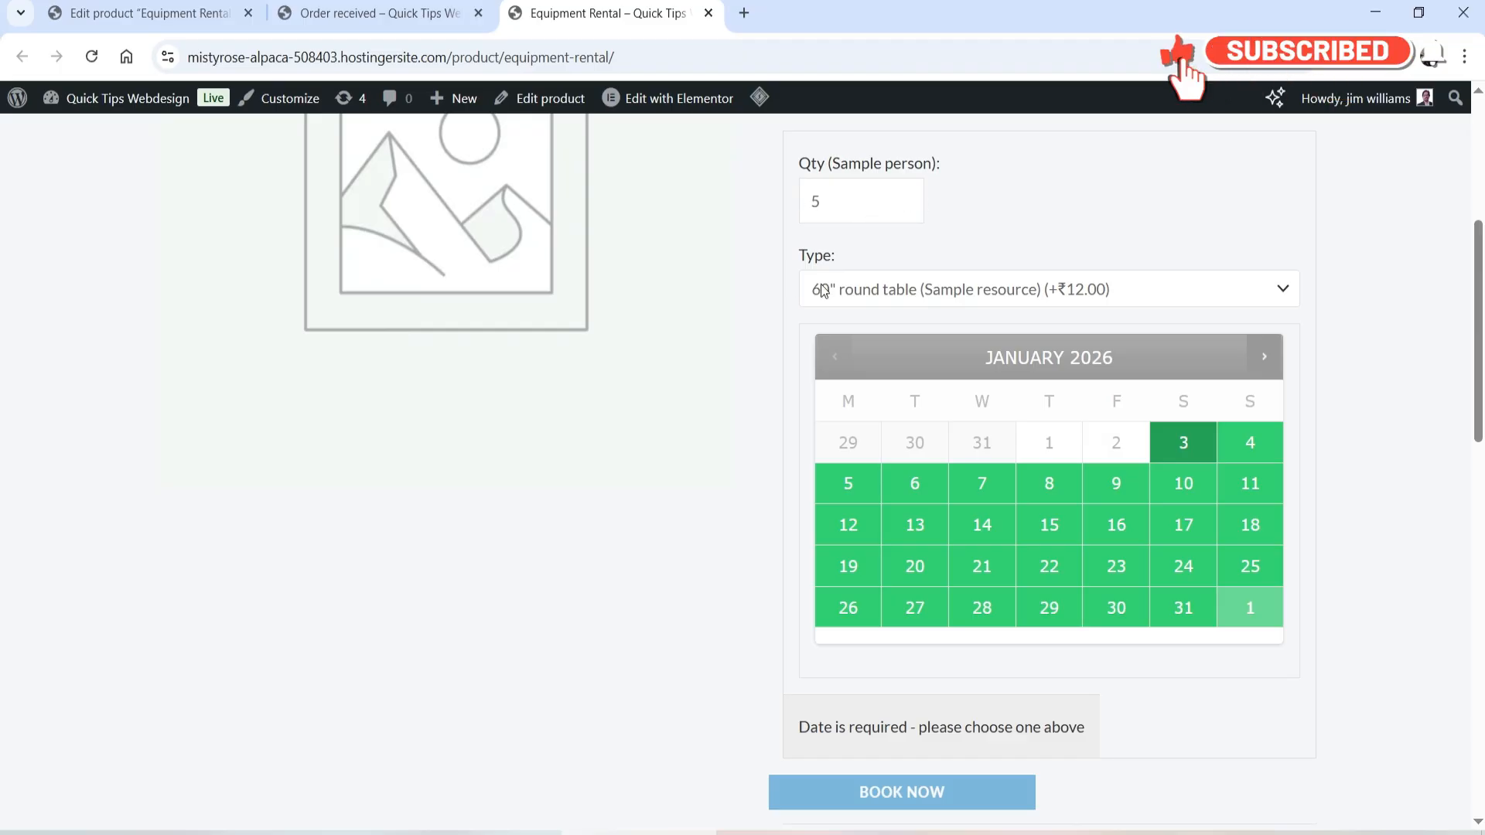
# Choose January 4, 2026 as the rental date and check the booking cost
pyautogui.scroll(-3, 681, 360)
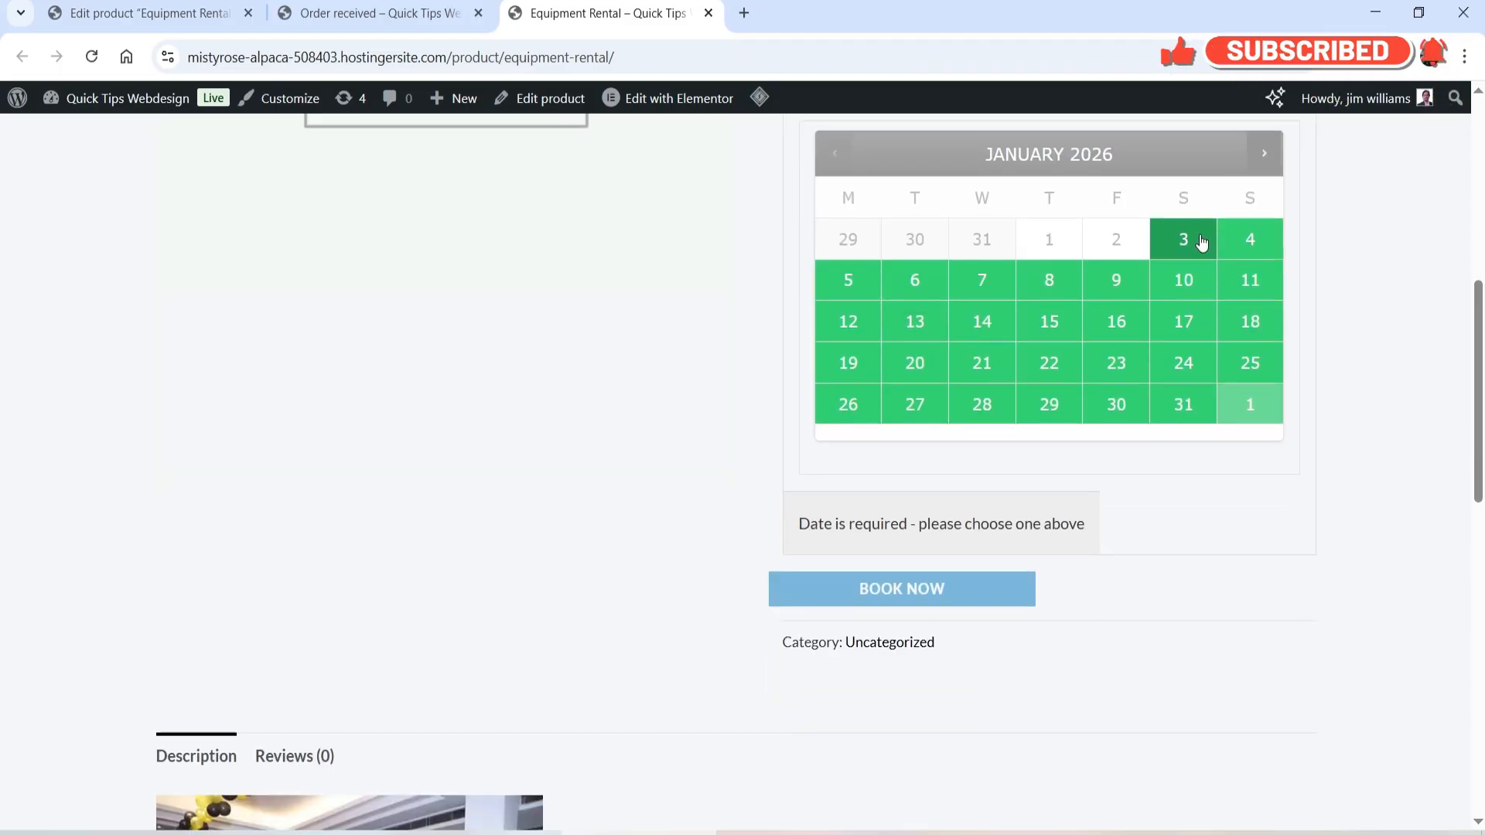
pyautogui.click(1254, 244)
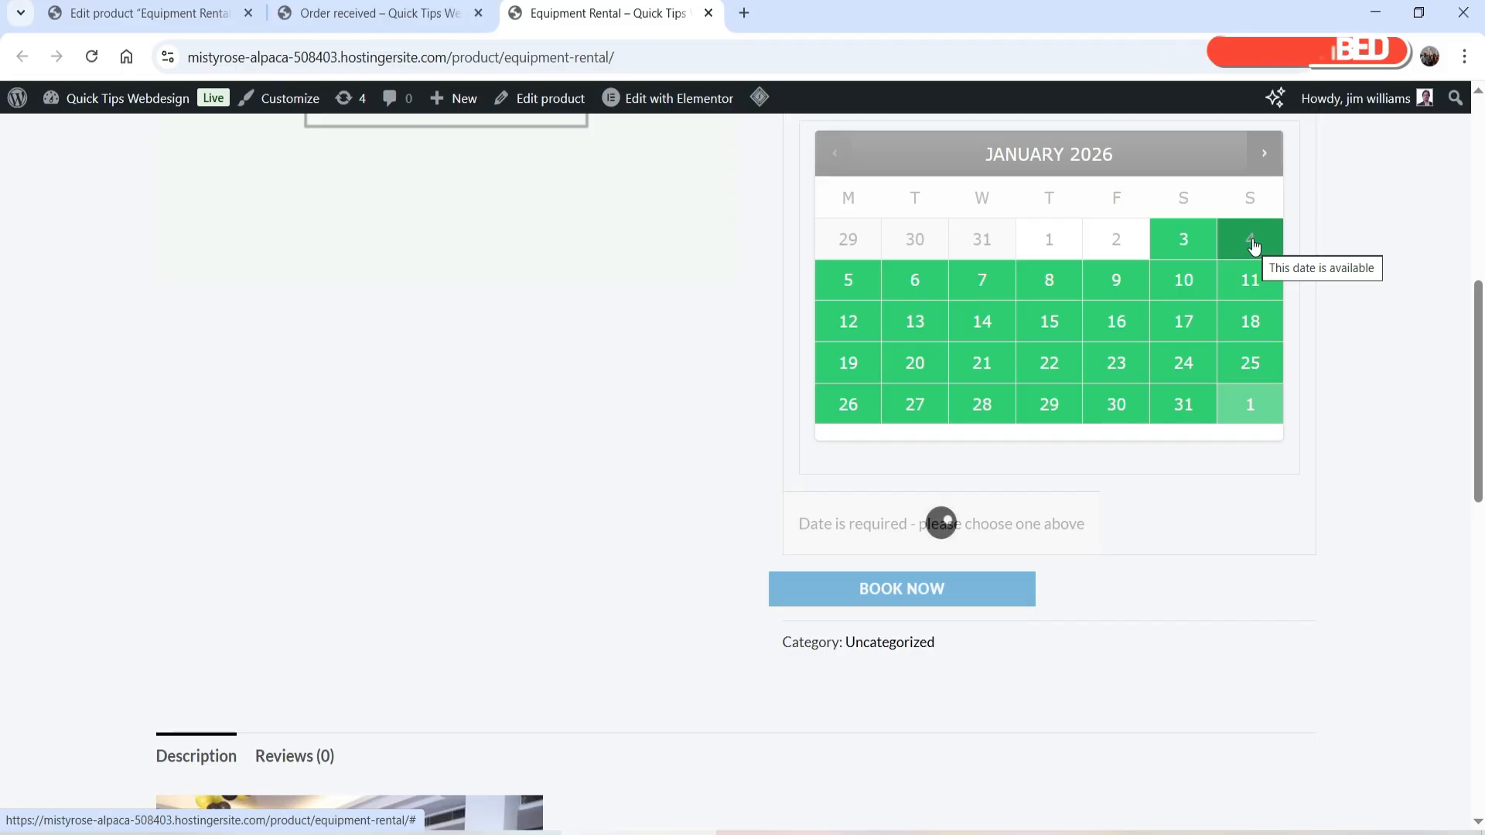
pyautogui.scroll(4, 905, 419)
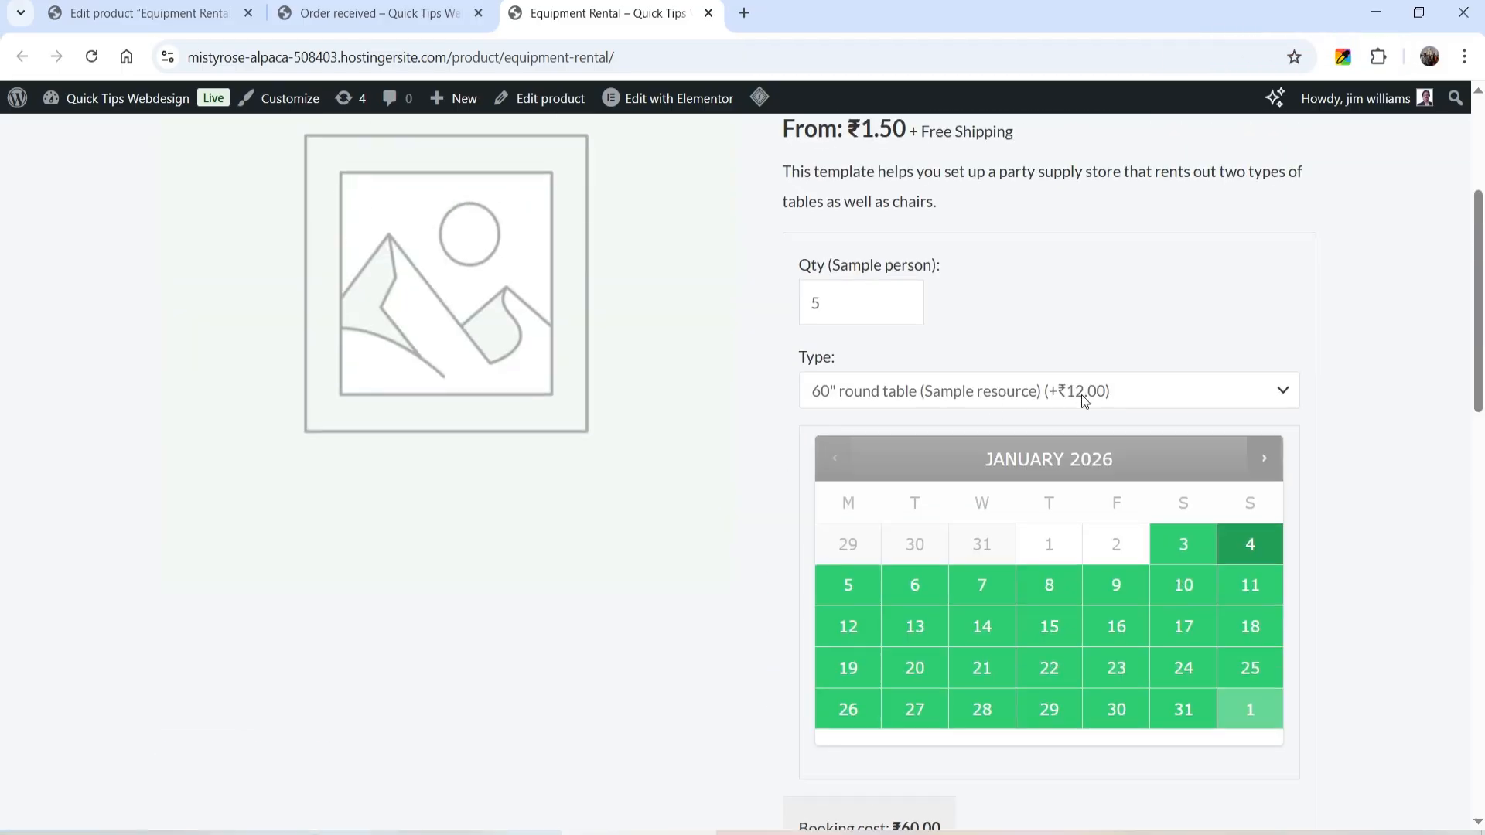
pyautogui.scroll(-4, 825, 311)
pyautogui.scroll(4, 930, 517)
# Change the rental type to 8' rectangular table and check the booking cost
pyautogui.click(1013, 392)
pyautogui.click(1000, 457)
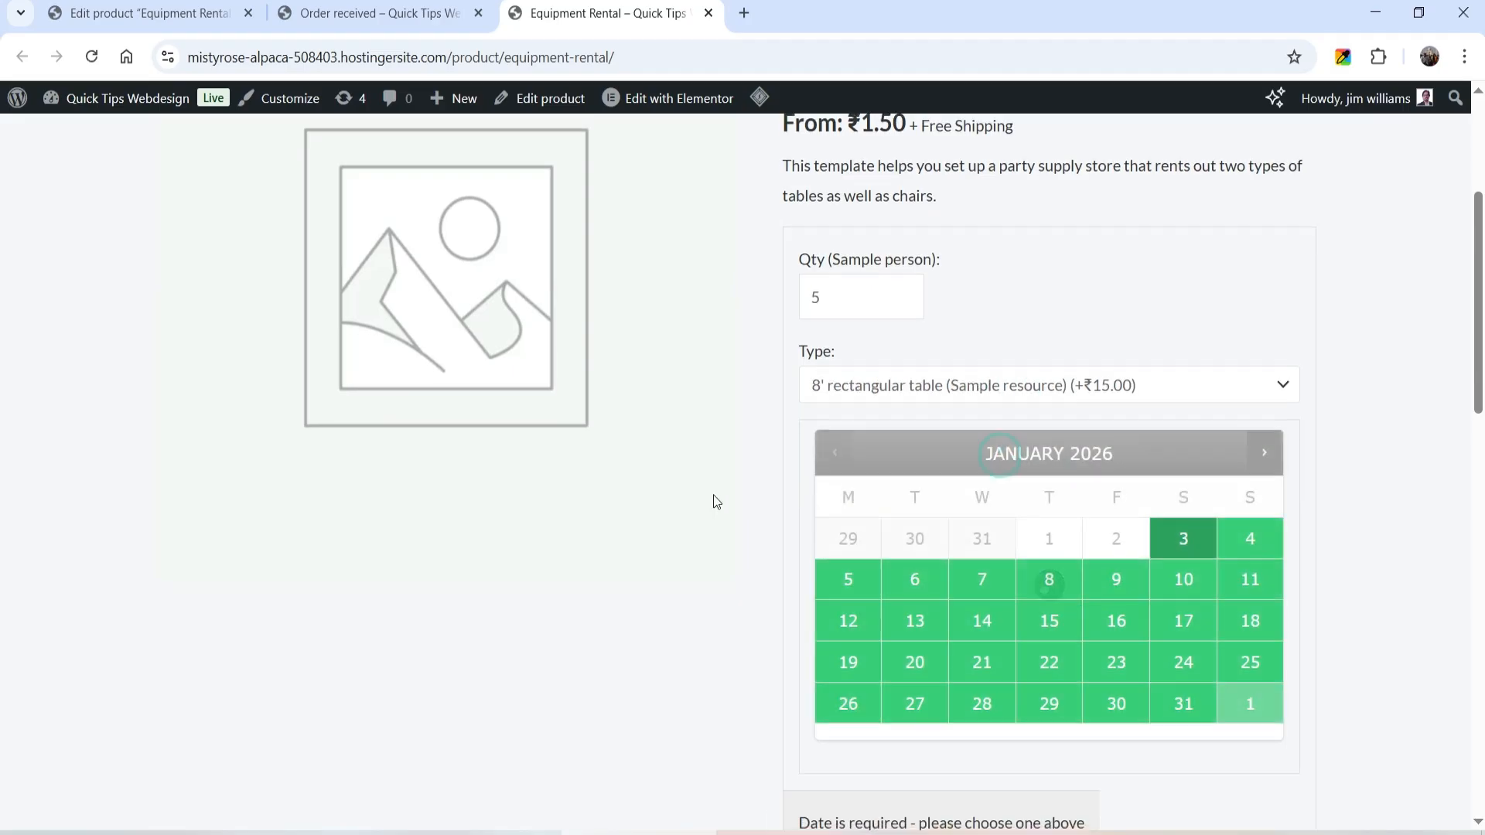
pyautogui.scroll(-3, 712, 504)
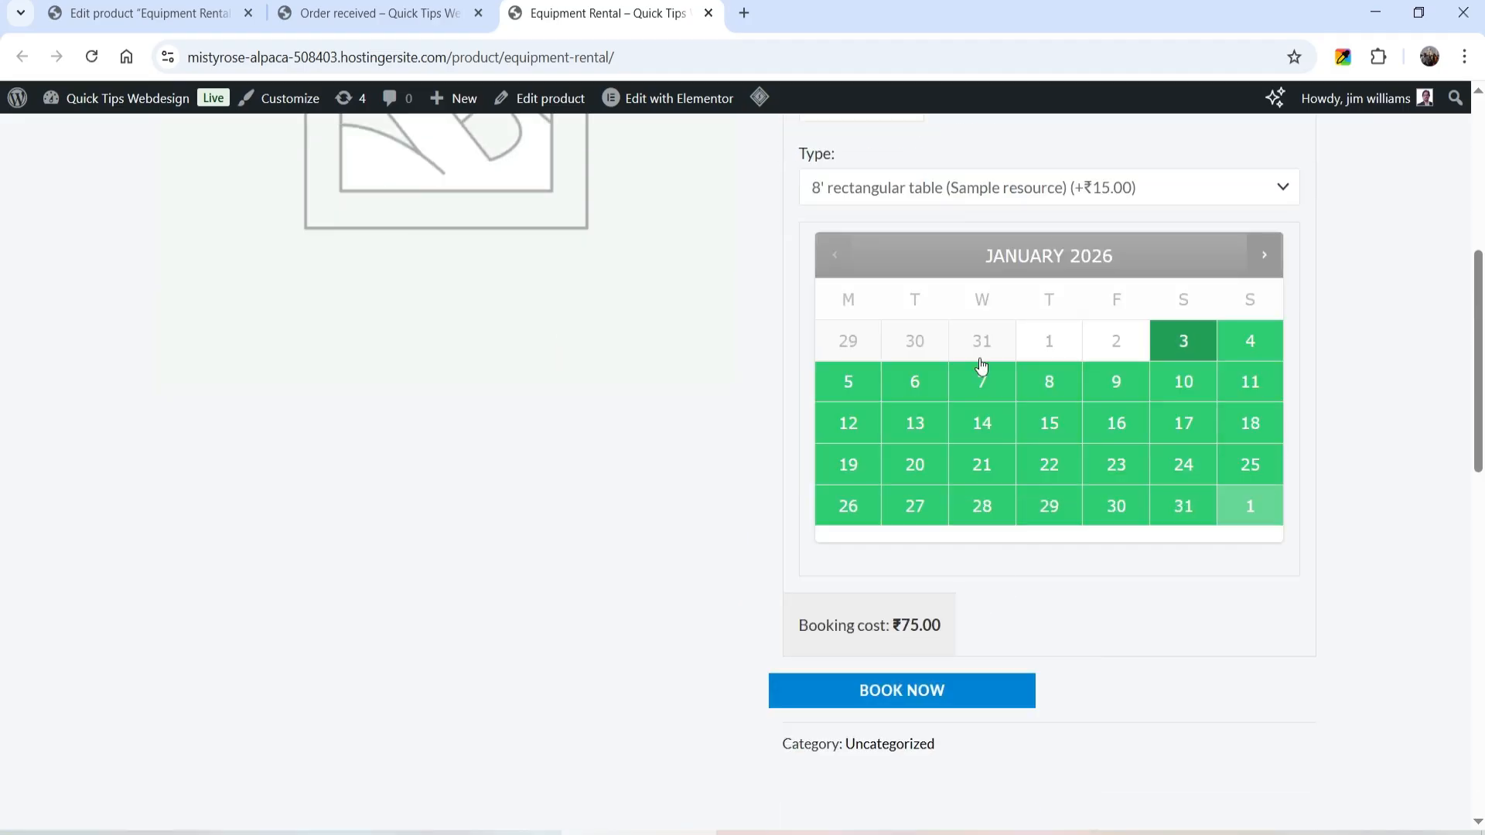
pyautogui.scroll(3, 1023, 289)
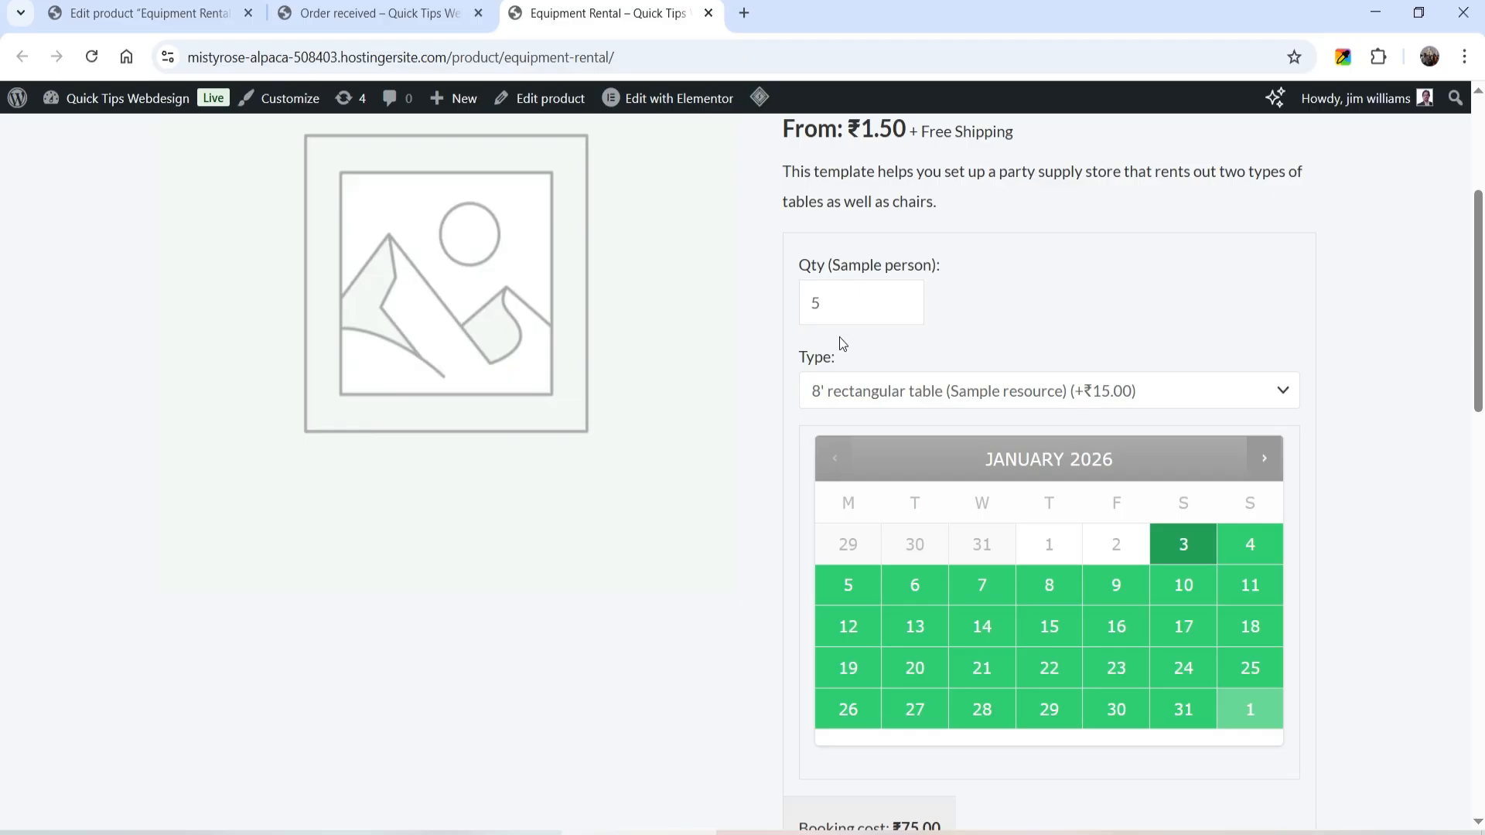
pyautogui.scroll(-5, 690, 408)
pyautogui.scroll(2, 1006, 433)
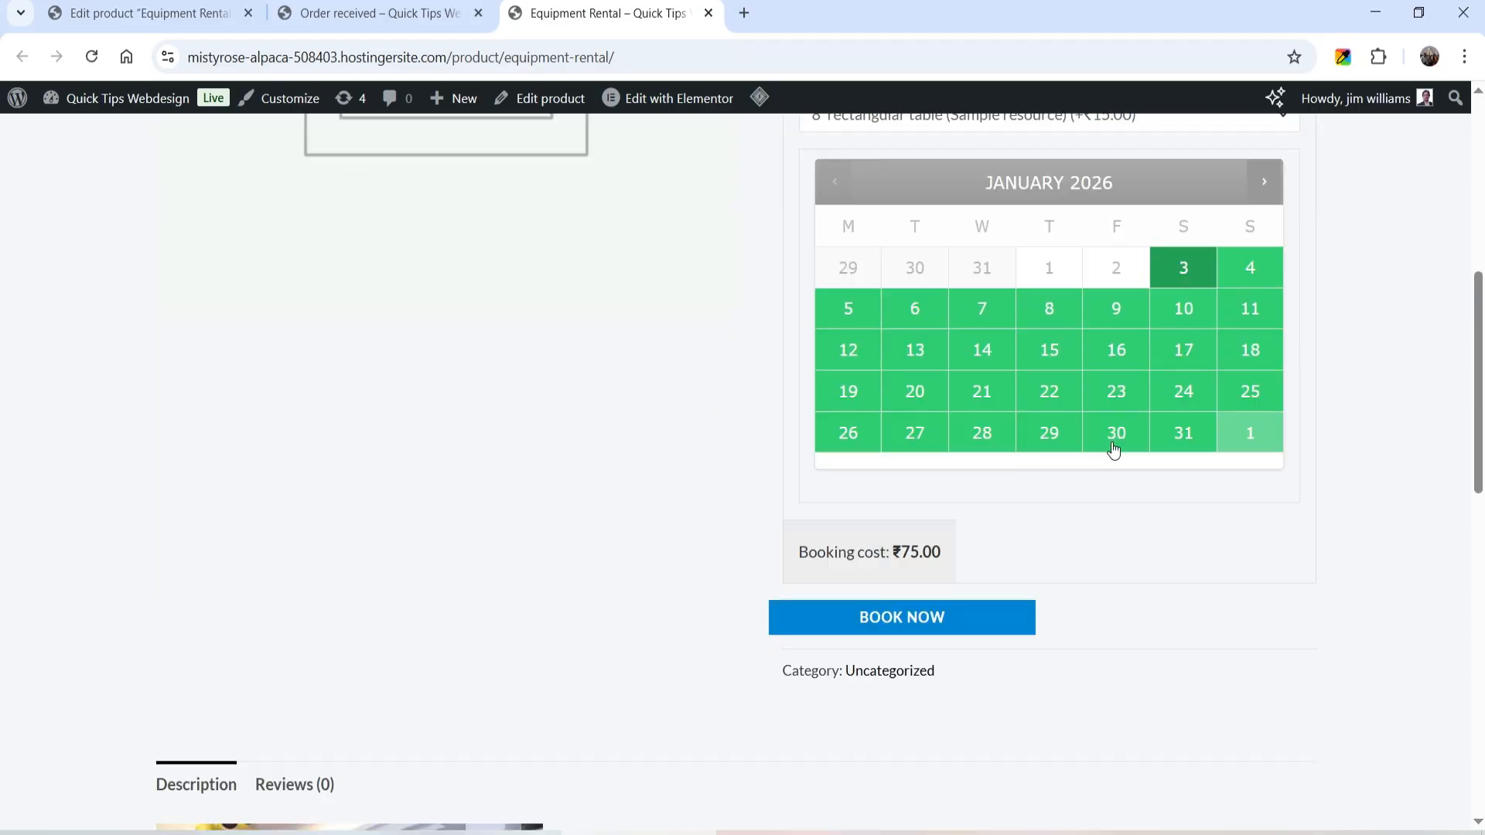
# Go back to the product list and open the Yoga Classes editor and storefront page in new tabs
pyautogui.click(155, 14)
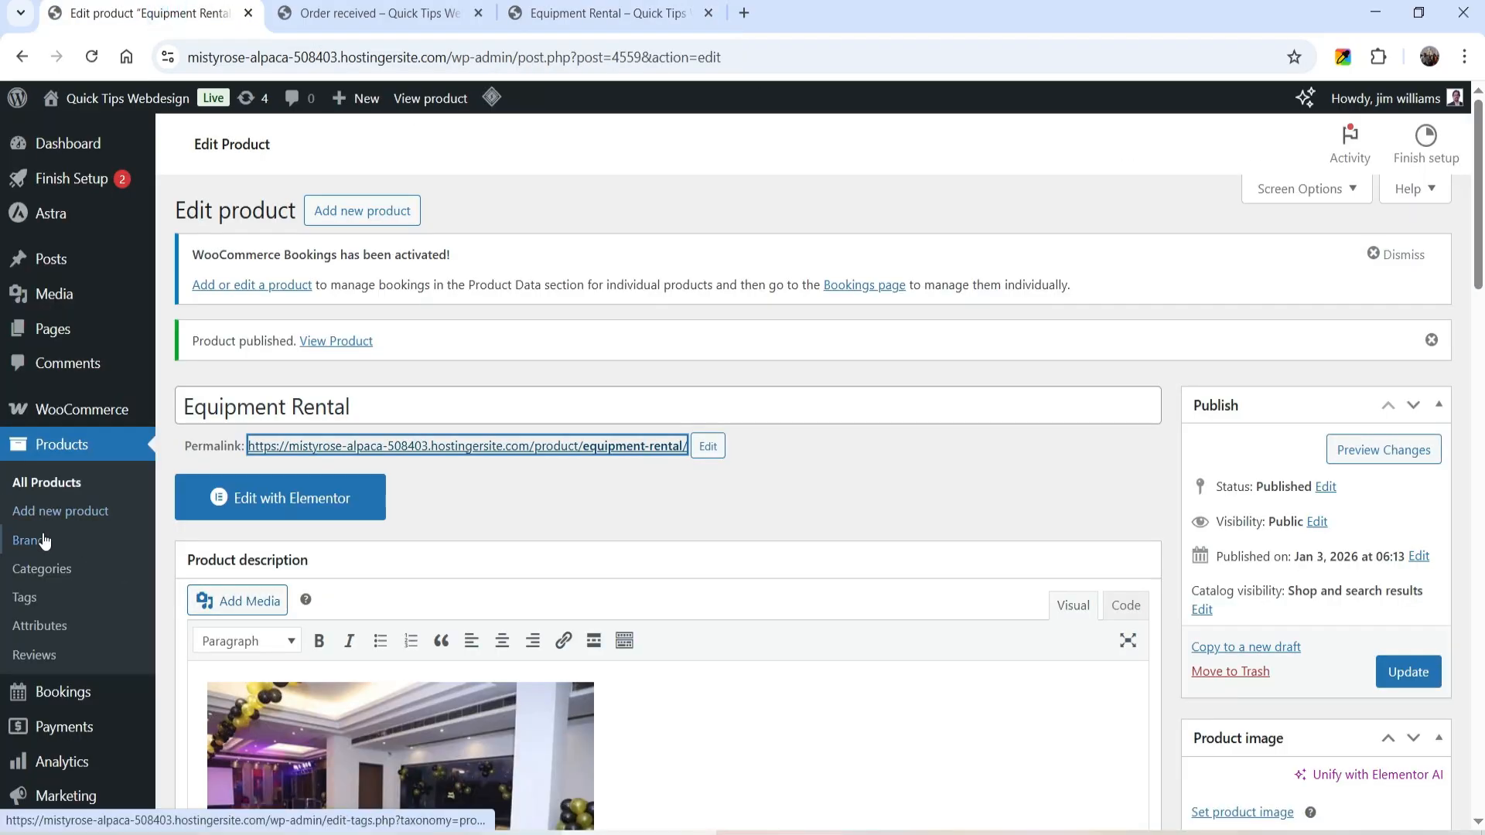
pyautogui.click(62, 481)
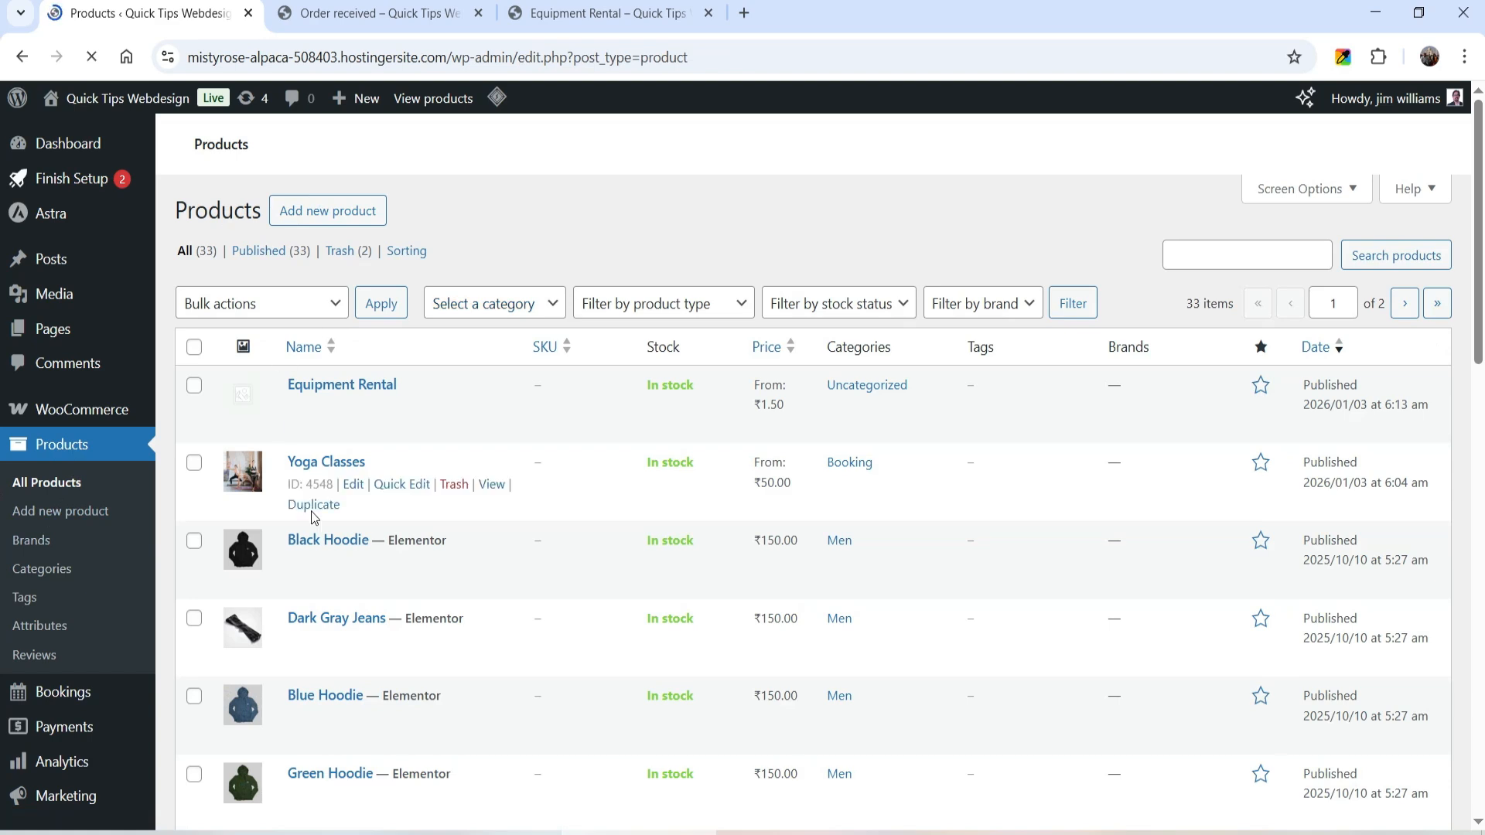
pyautogui.rightClick(356, 585)
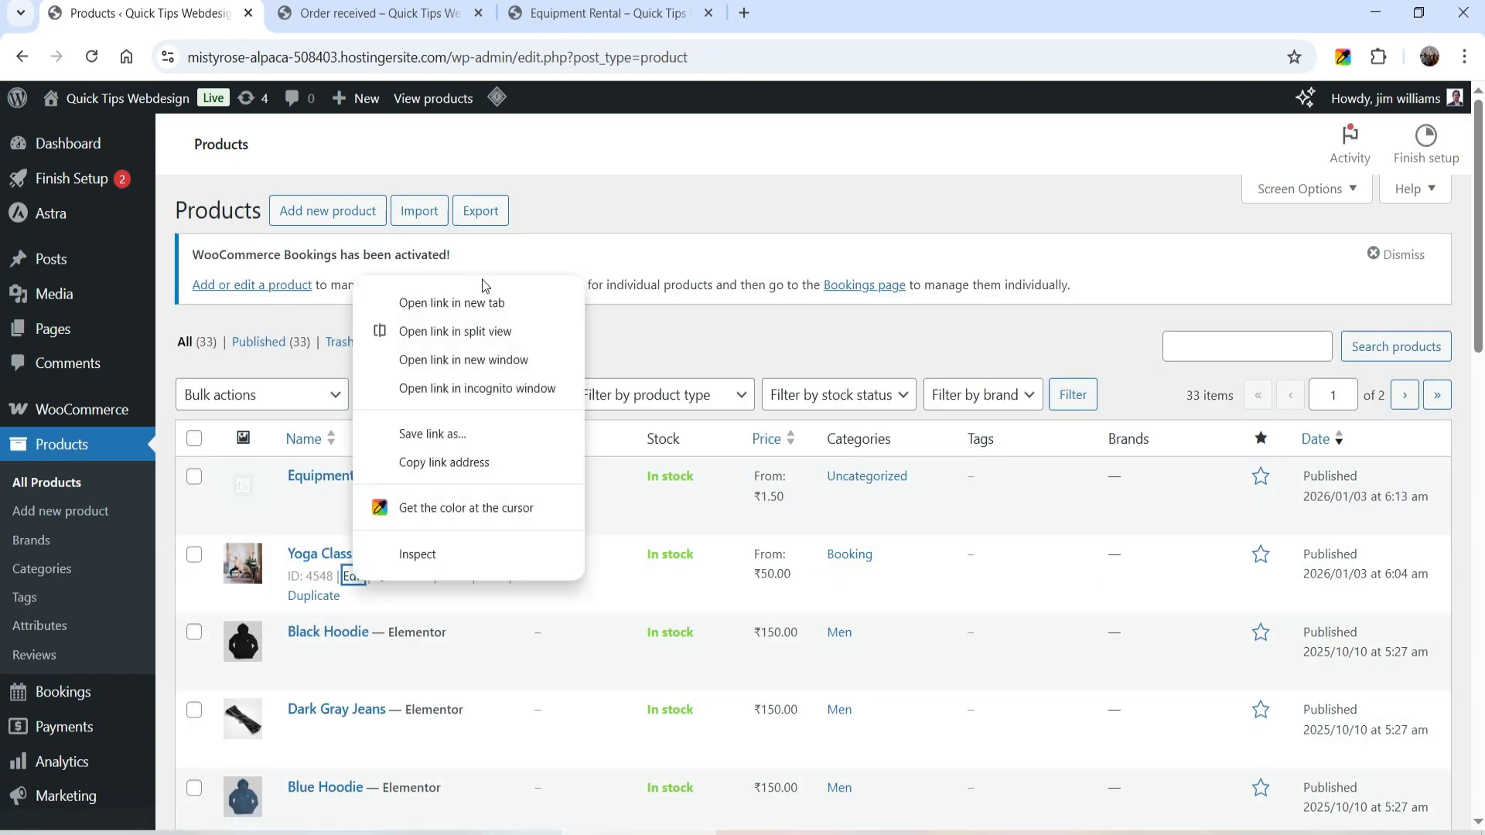
pyautogui.click(495, 302)
pyautogui.rightClick(492, 577)
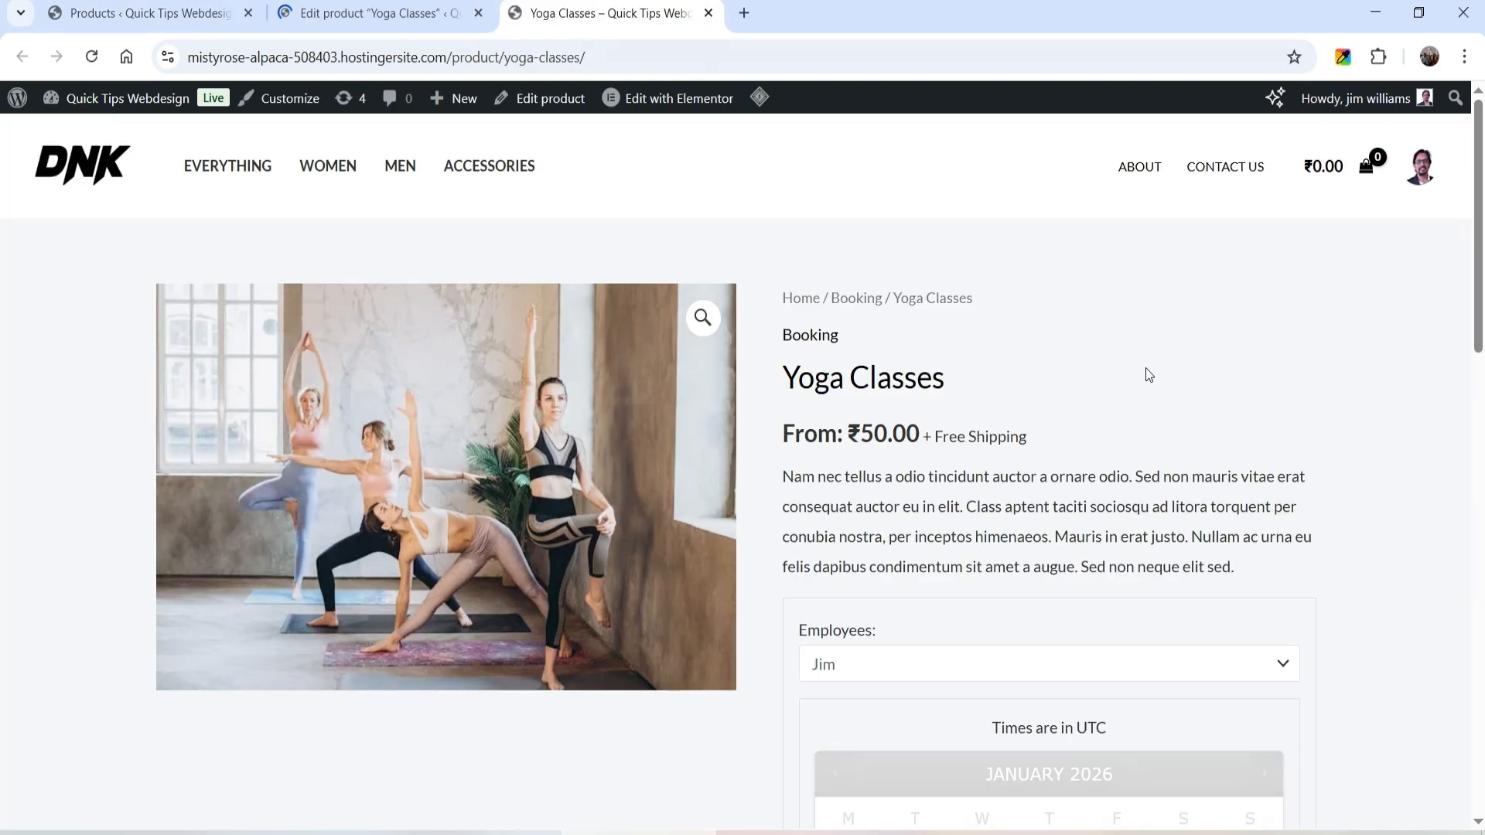
# Check the available time slots for January 5, 2026 on the Yoga Classes page
pyautogui.scroll(-4, 1145, 375)
pyautogui.scroll(-3, 1149, 375)
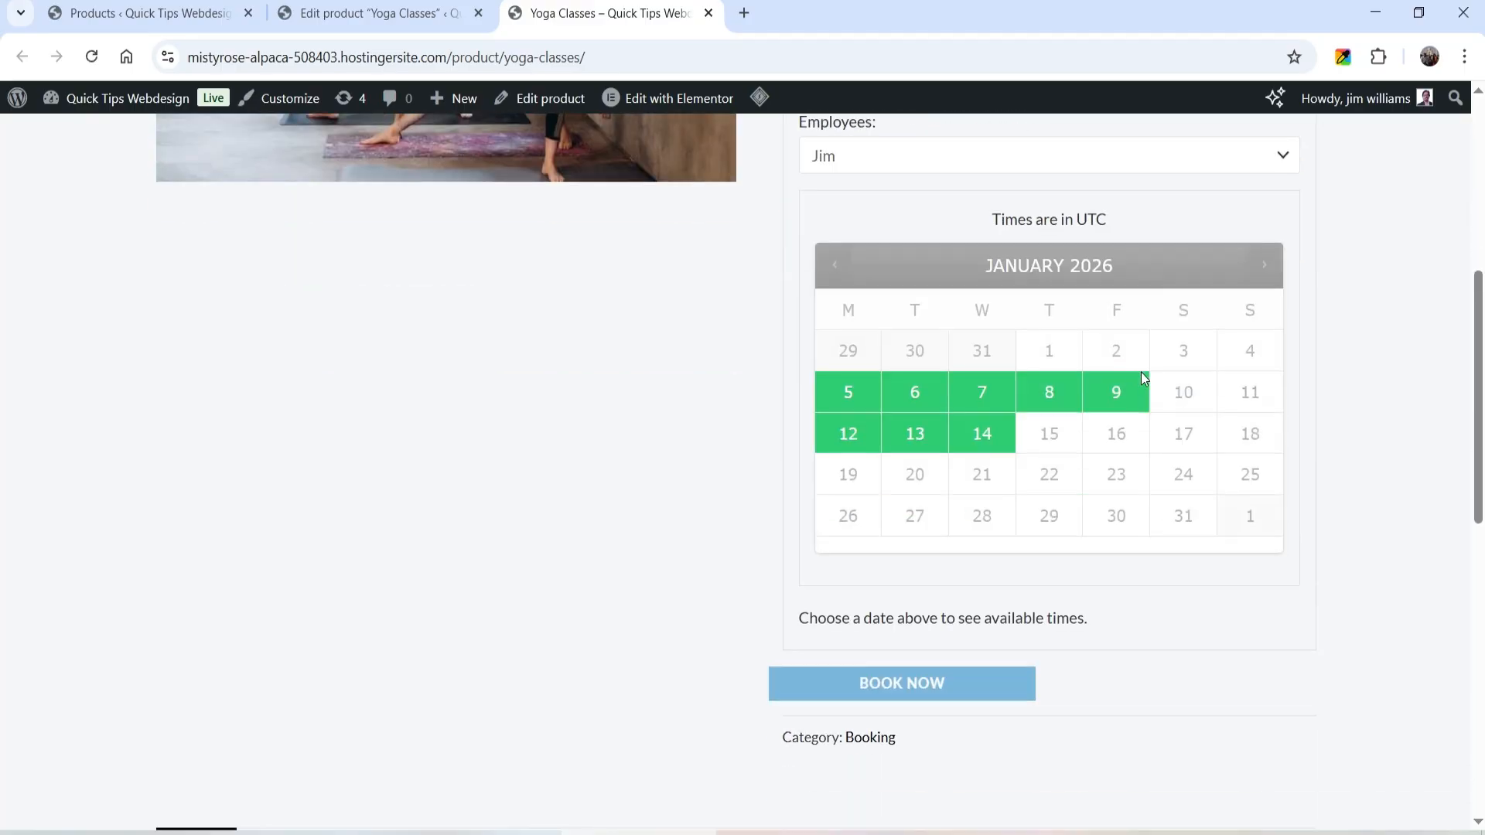
pyautogui.click(847, 392)
pyautogui.click(1001, 634)
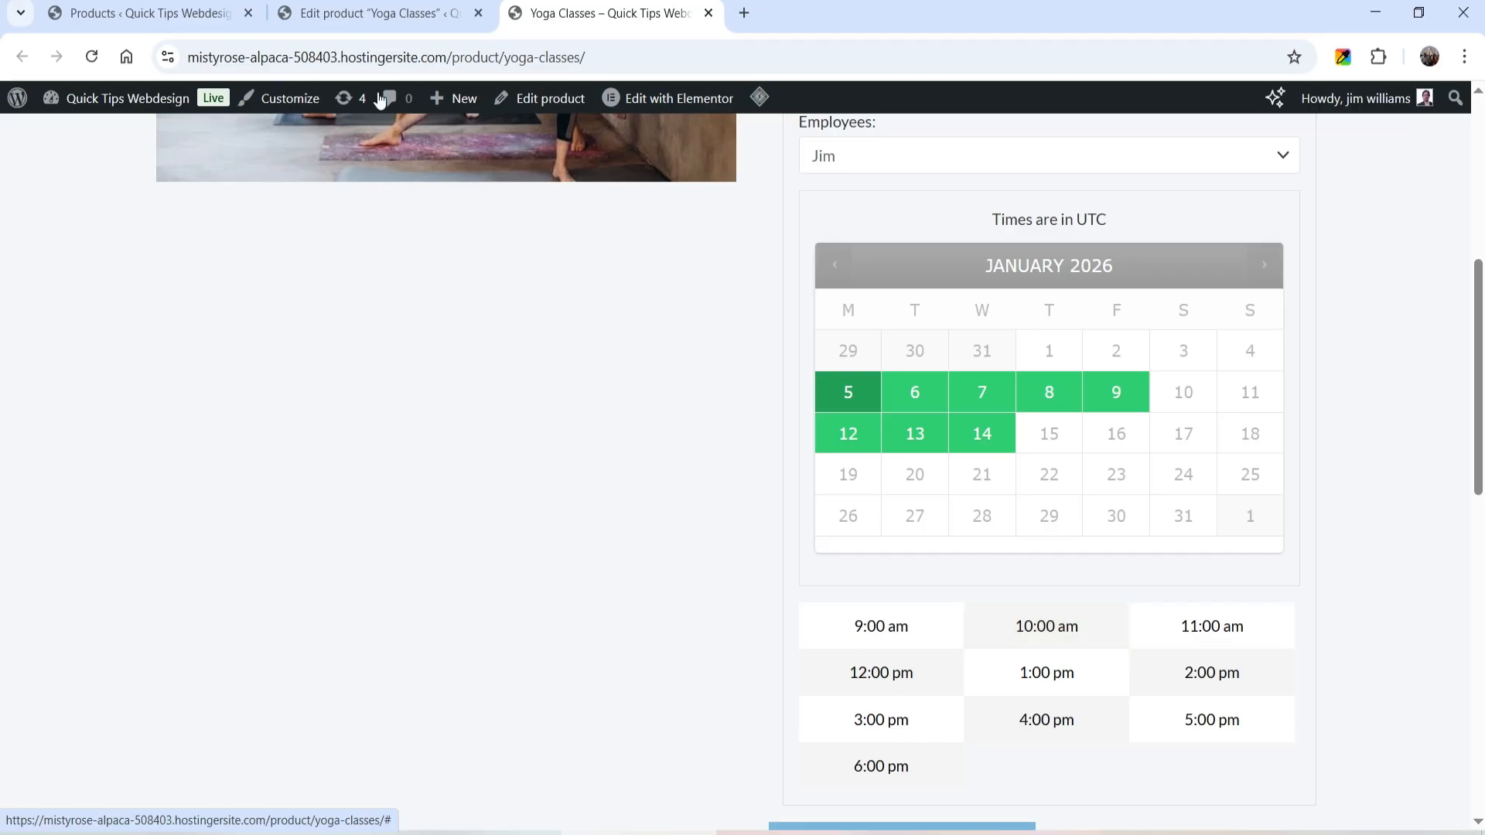
# In the Yoga Classes product data, set the booking duration type to "Customer defined blocks of"
pyautogui.click(387, 13)
pyautogui.scroll(-10, 449, 511)
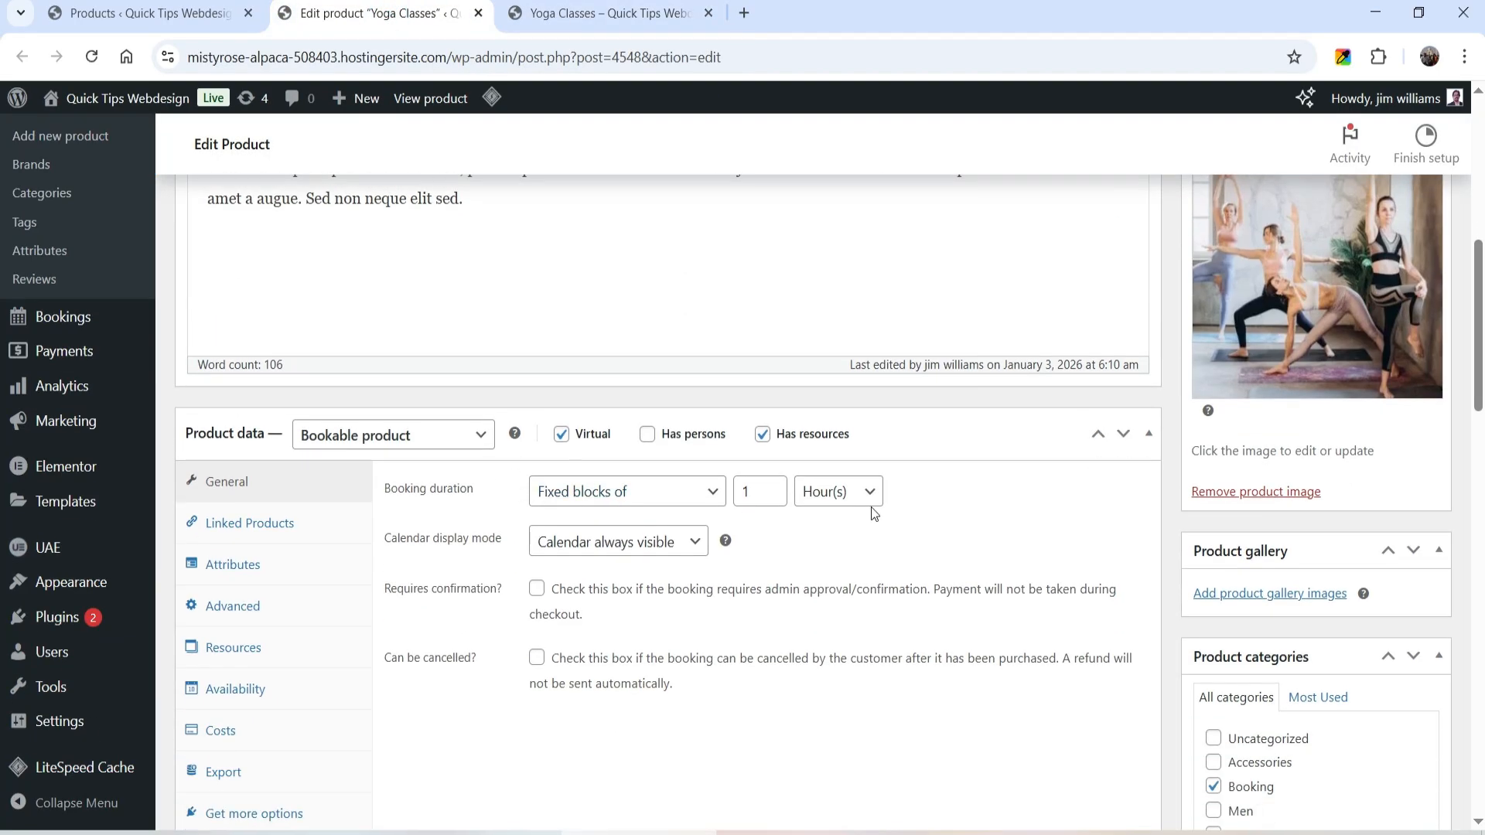
pyautogui.click(638, 495)
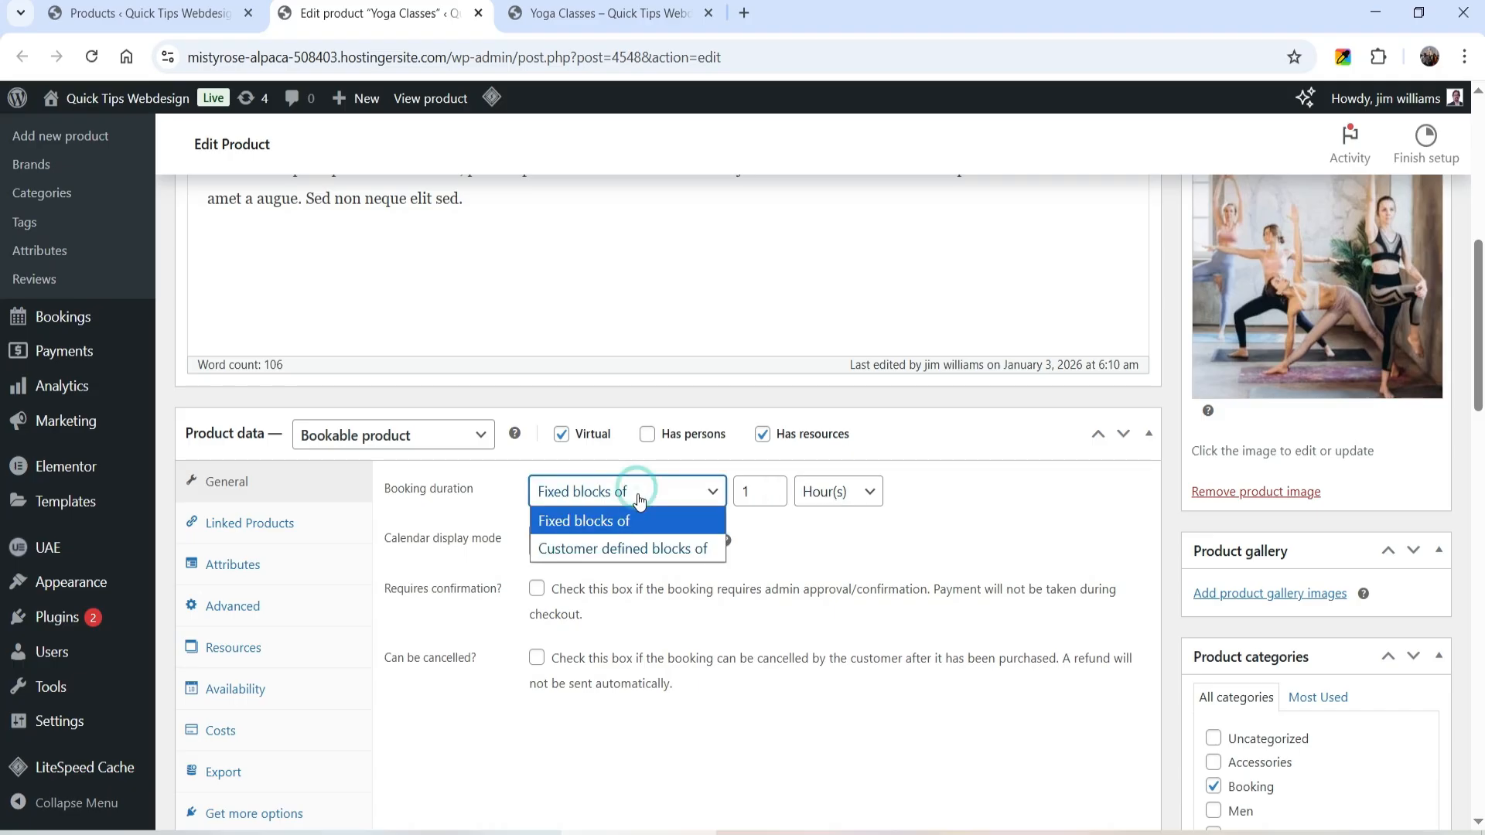
pyautogui.click(640, 550)
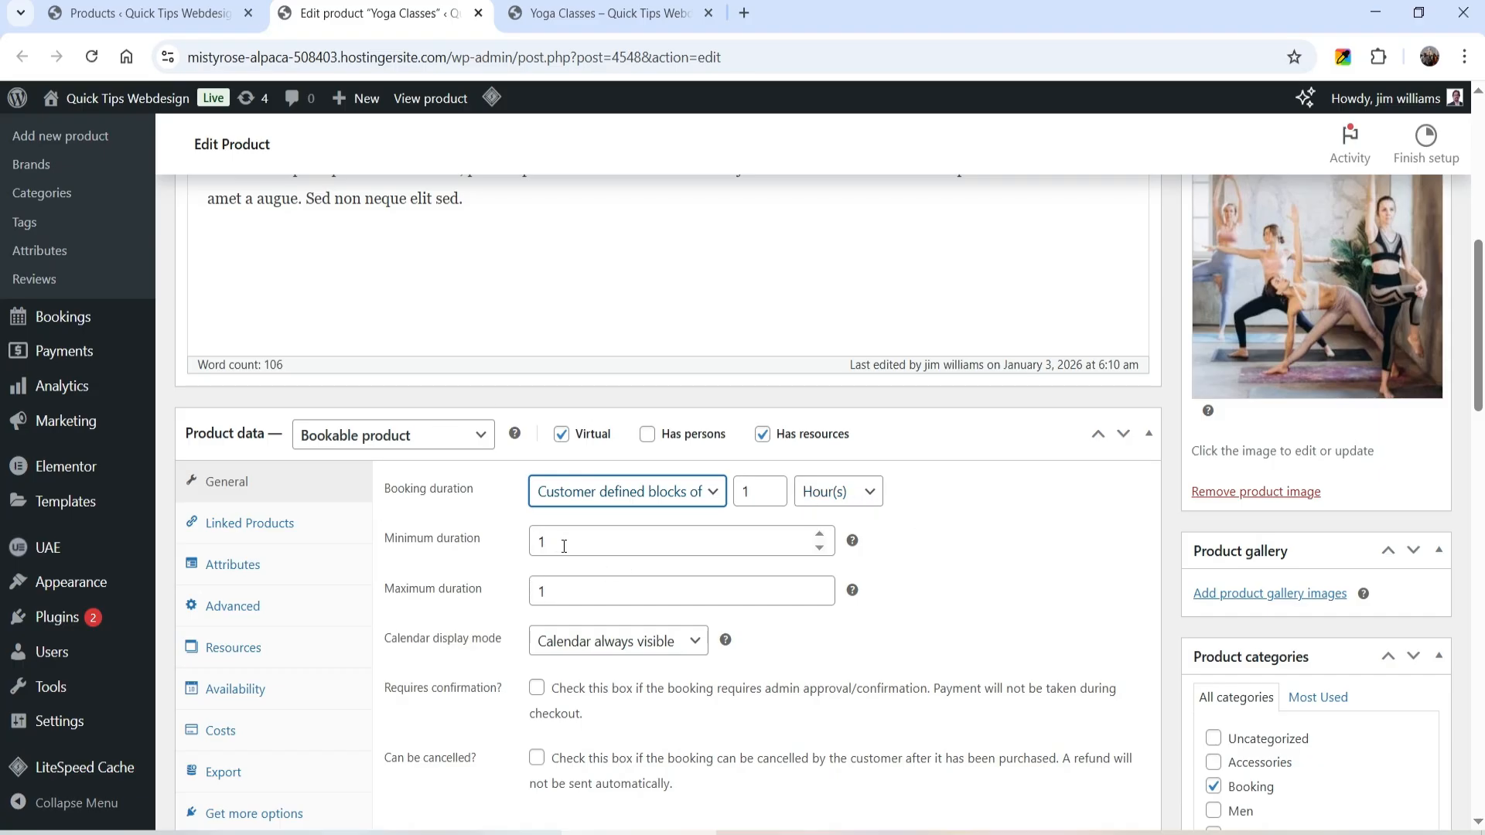
# Set the maximum booking duration of Yoga Classes to 3 and update the product
pyautogui.doubleClick(575, 598)
pyautogui.write('3')
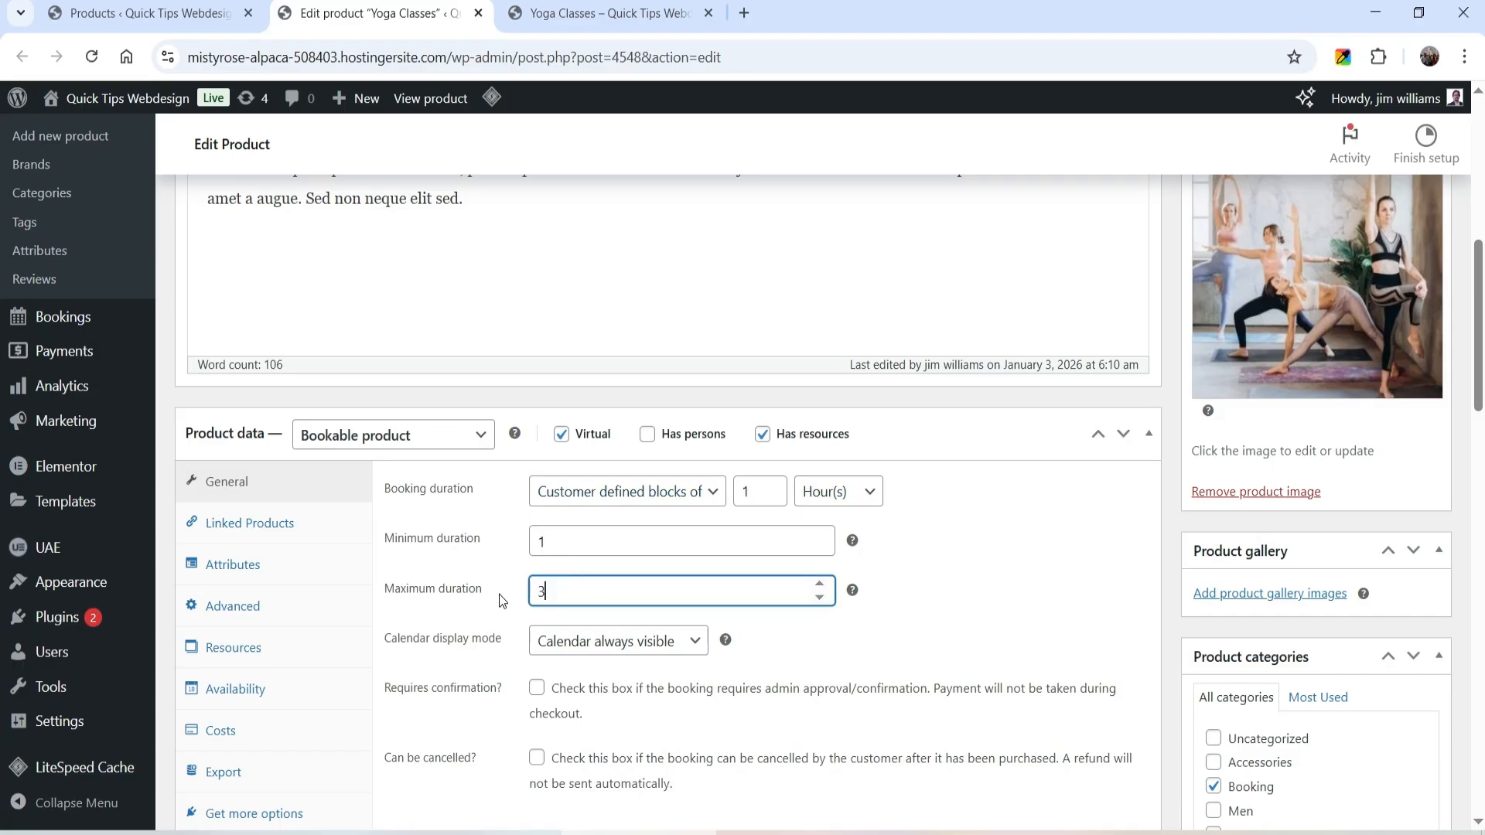
pyautogui.click(939, 665)
pyautogui.scroll(5, 939, 666)
pyautogui.click(1409, 412)
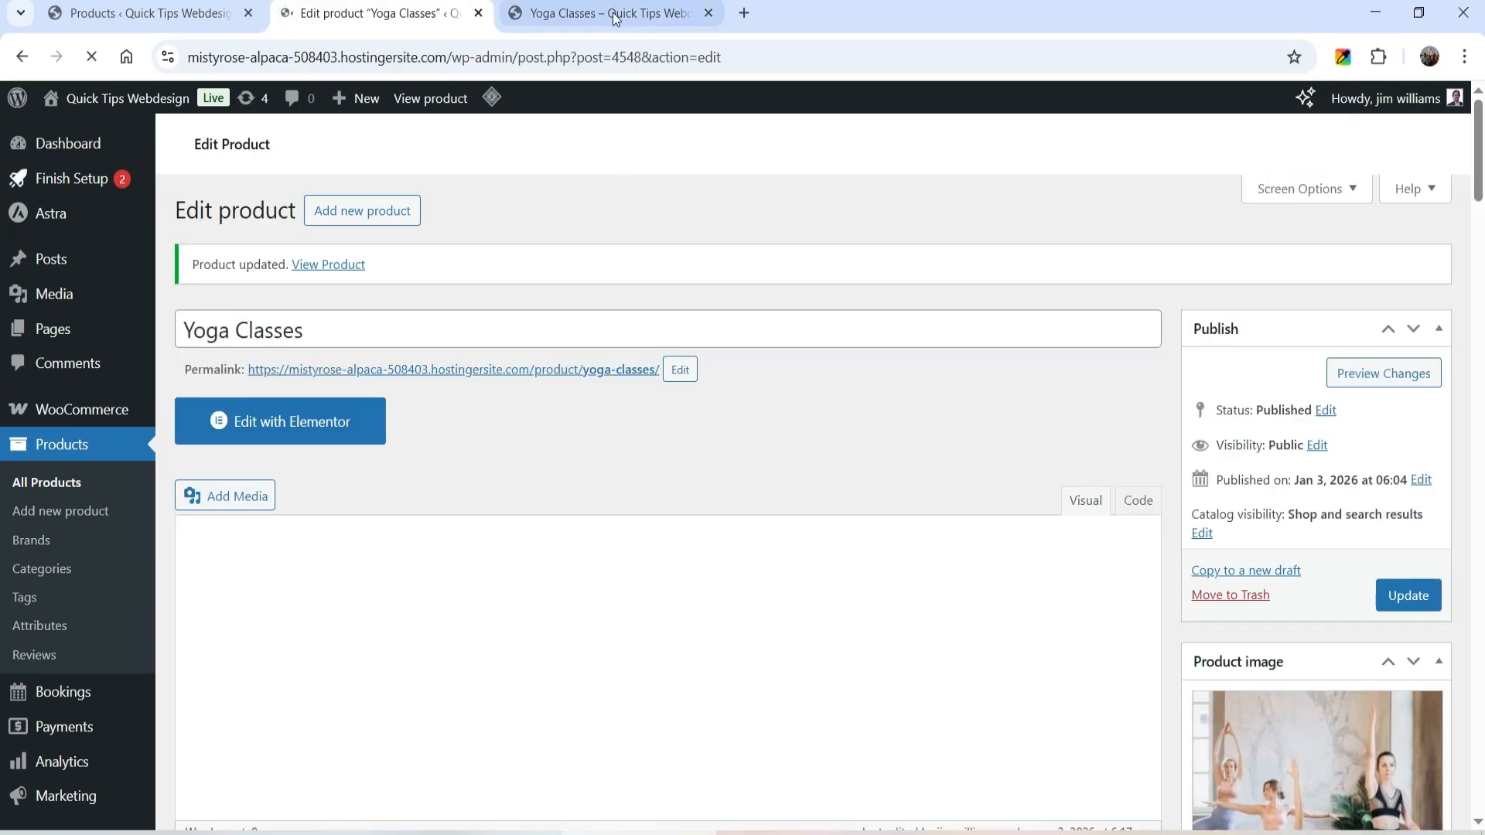
# Reload the Yoga Classes storefront page, choose the second employee and pick January 6, 2026
pyautogui.click(611, 13)
pyautogui.moveTo(760, 97)
pyautogui.click(776, 191)
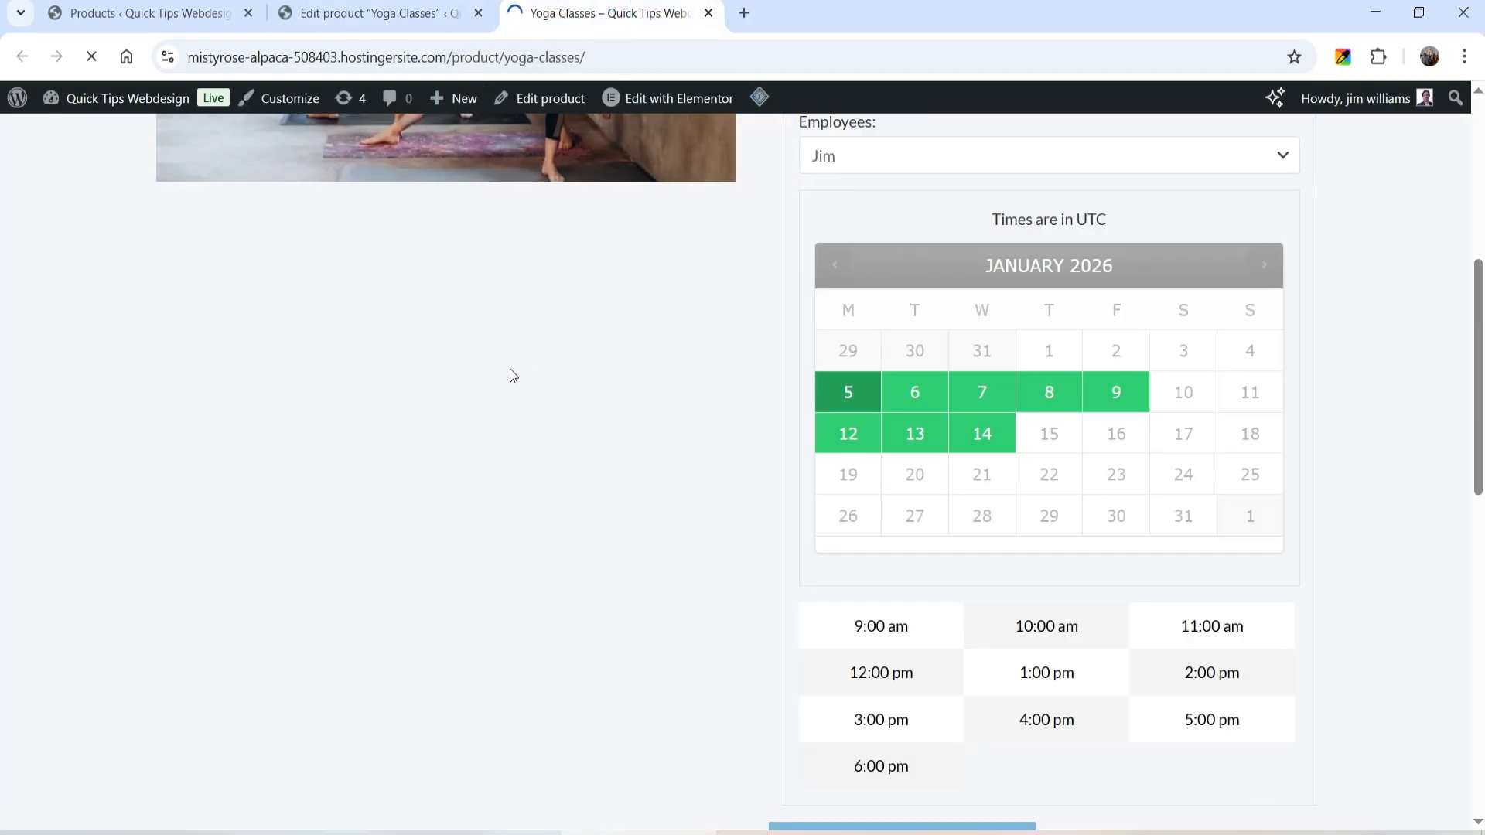
pyautogui.click(892, 364)
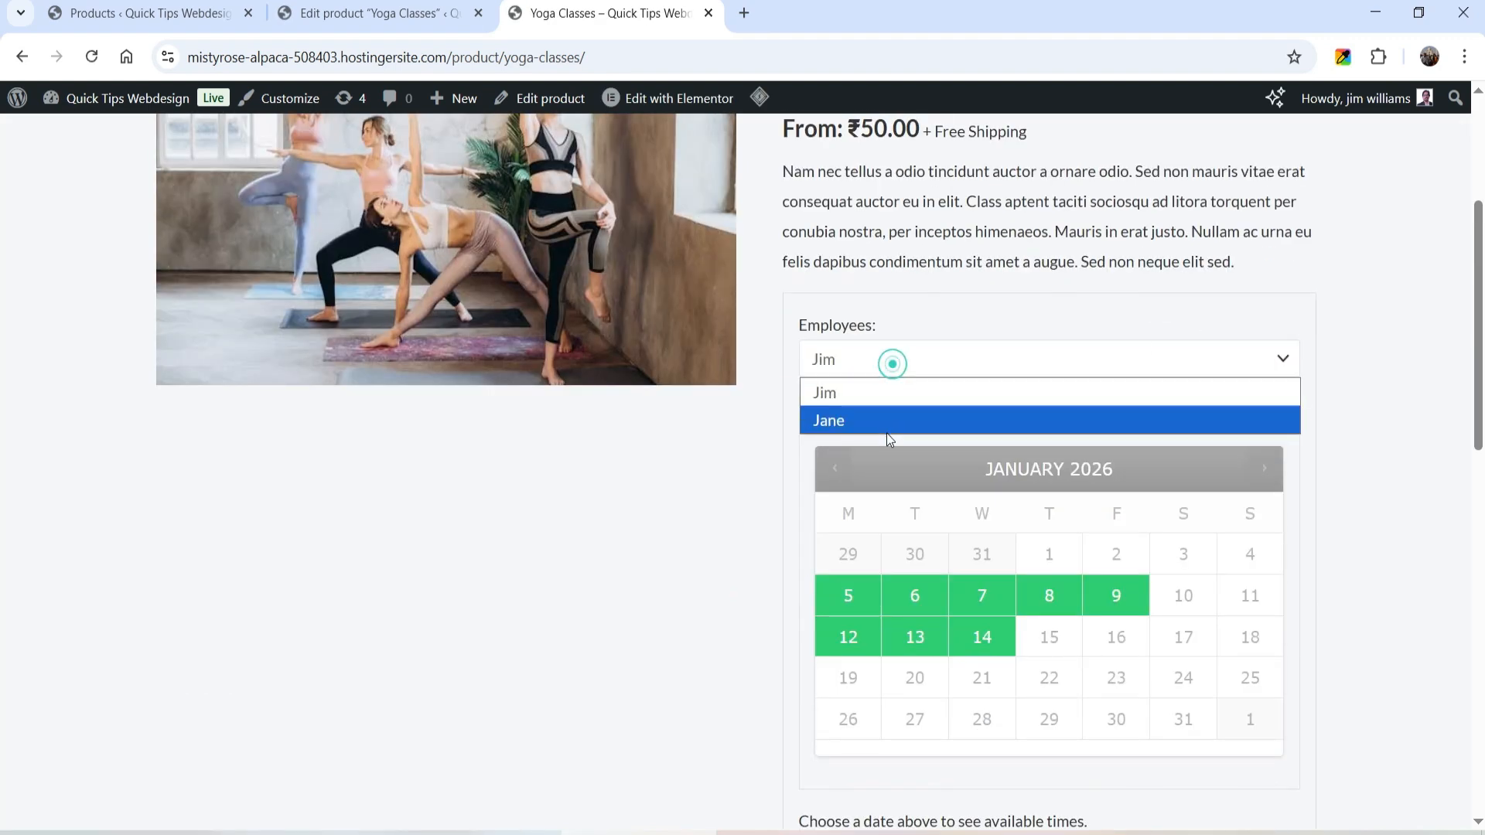
pyautogui.click(886, 424)
pyautogui.scroll(-4, 882, 422)
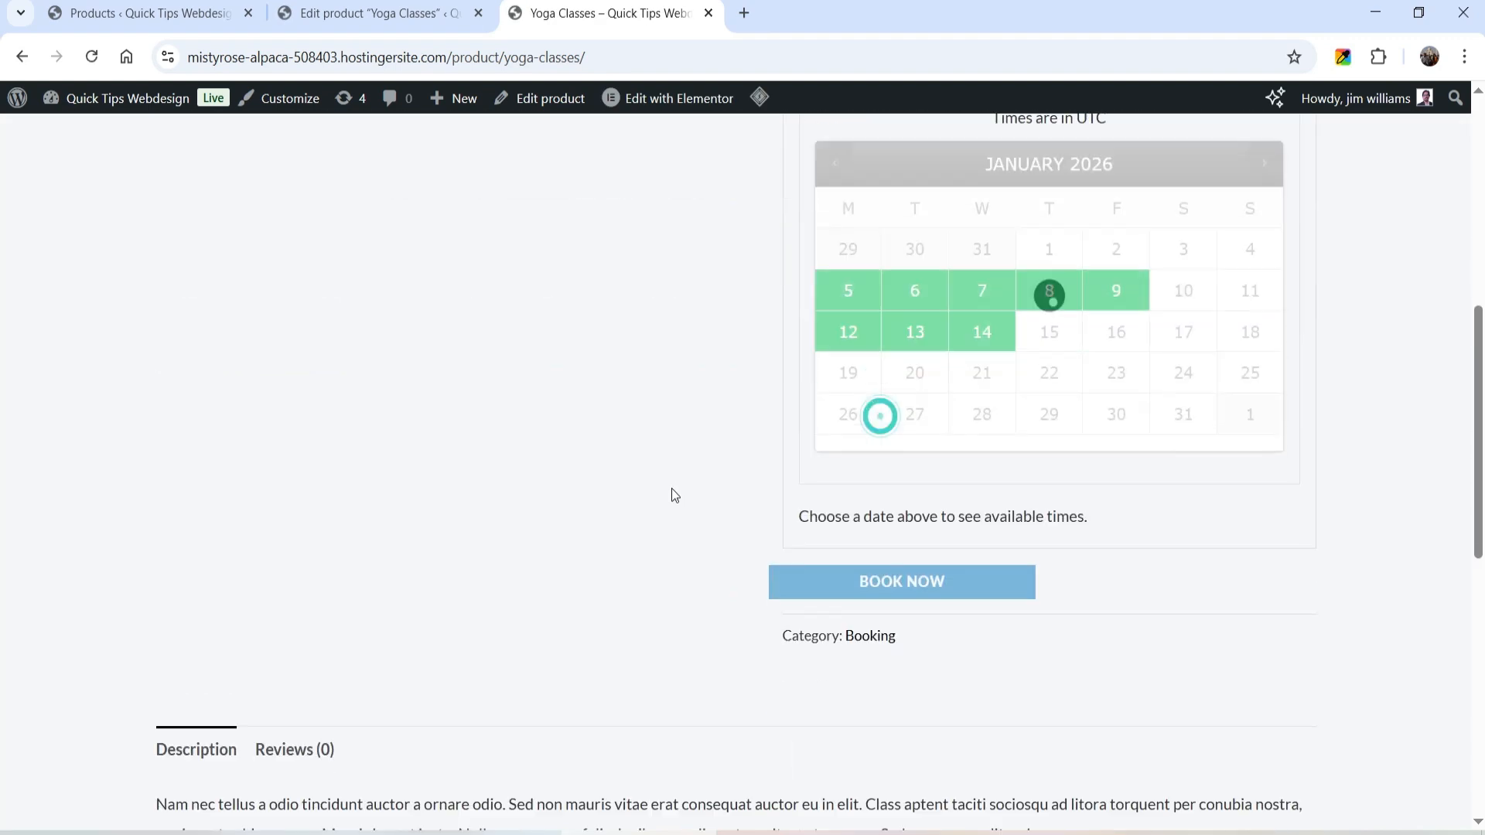
pyautogui.click(909, 294)
pyautogui.scroll(-1, 594, 398)
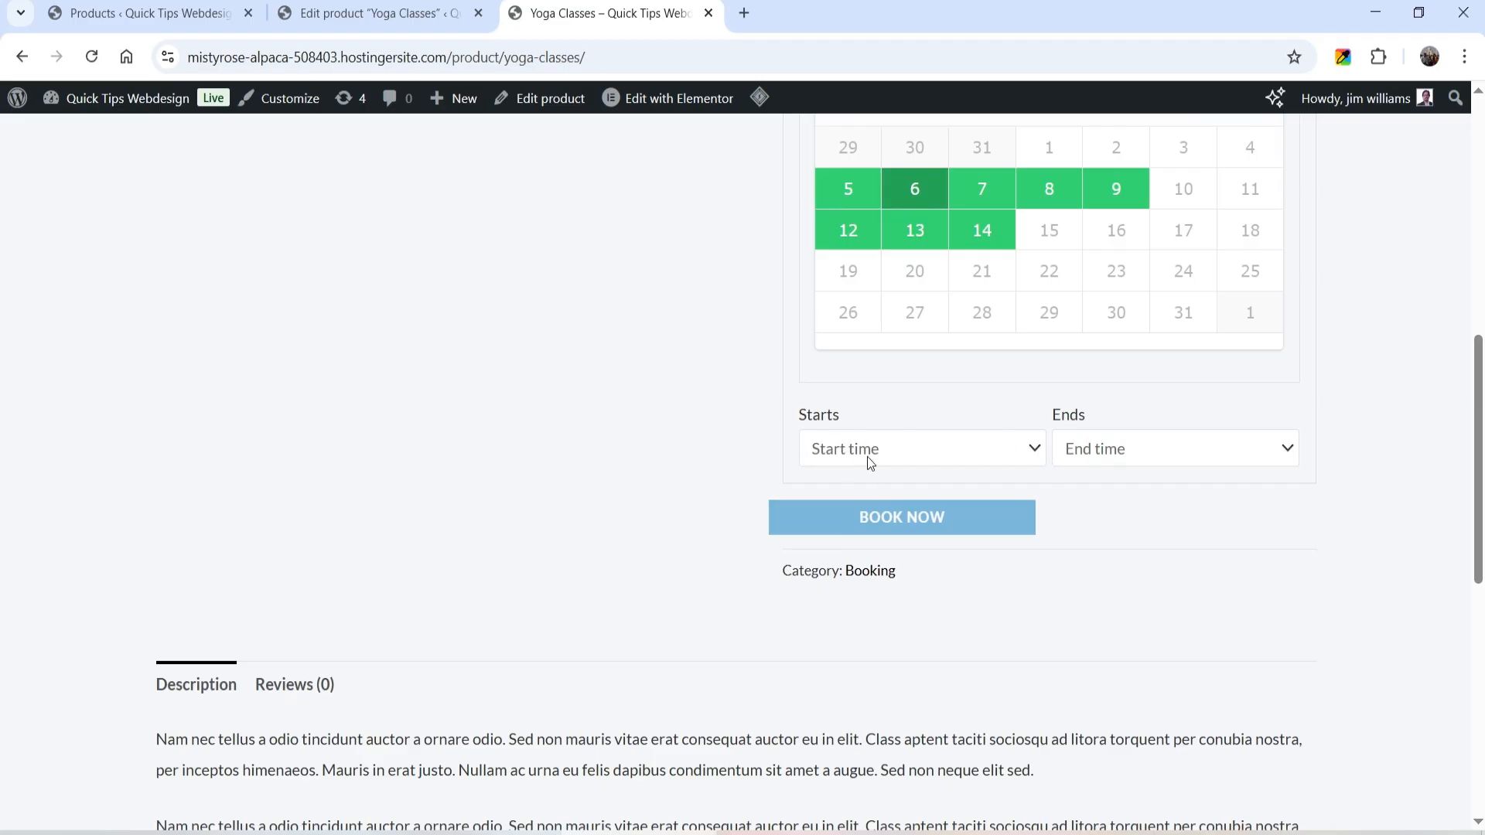
# Choose a 9:00 am start and a 12:00 pm (3 Hours) end, and check the booking cost
pyautogui.click(895, 451)
pyautogui.click(889, 514)
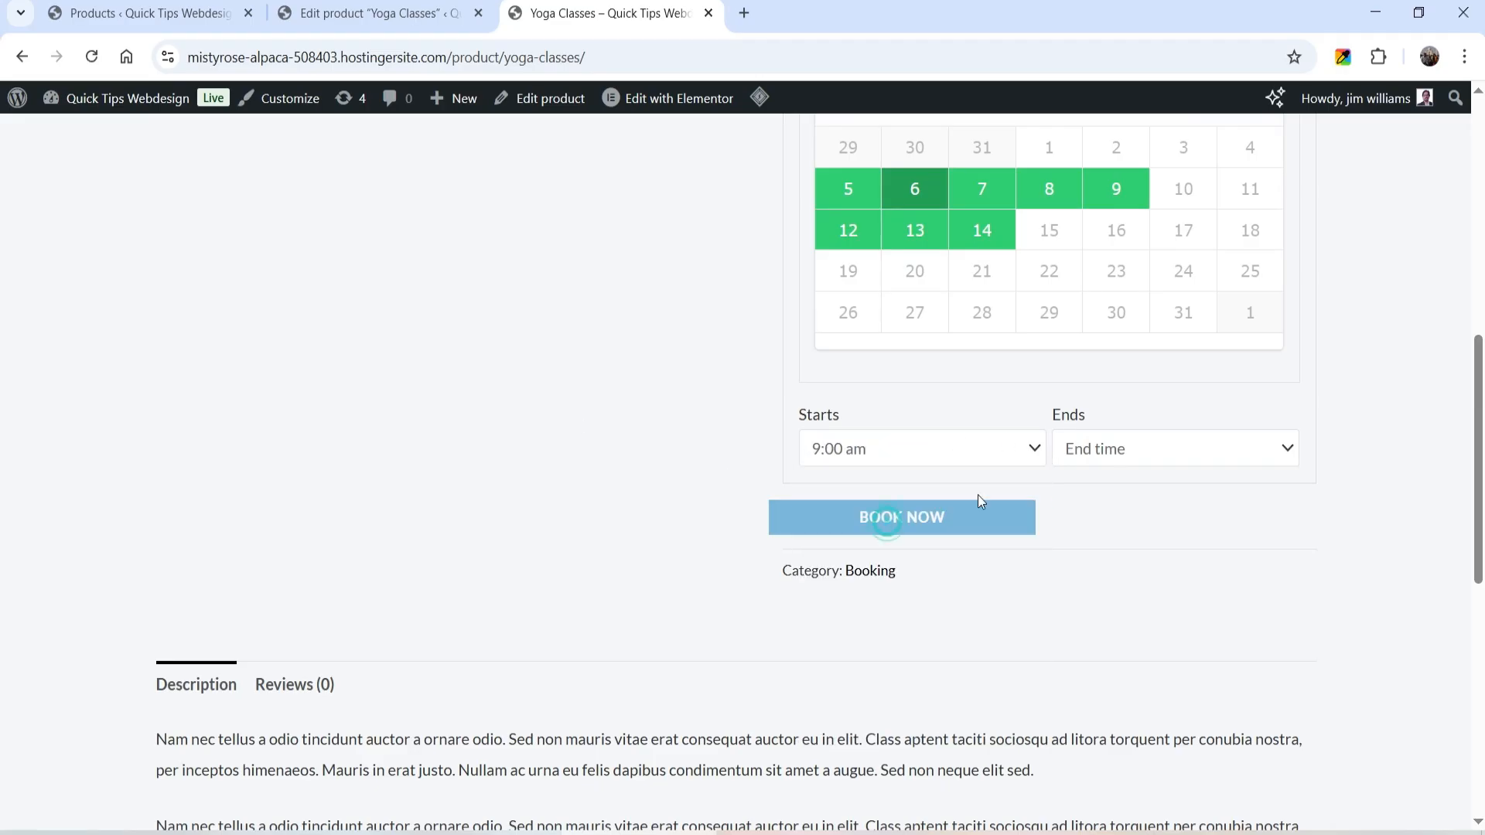
pyautogui.click(1157, 450)
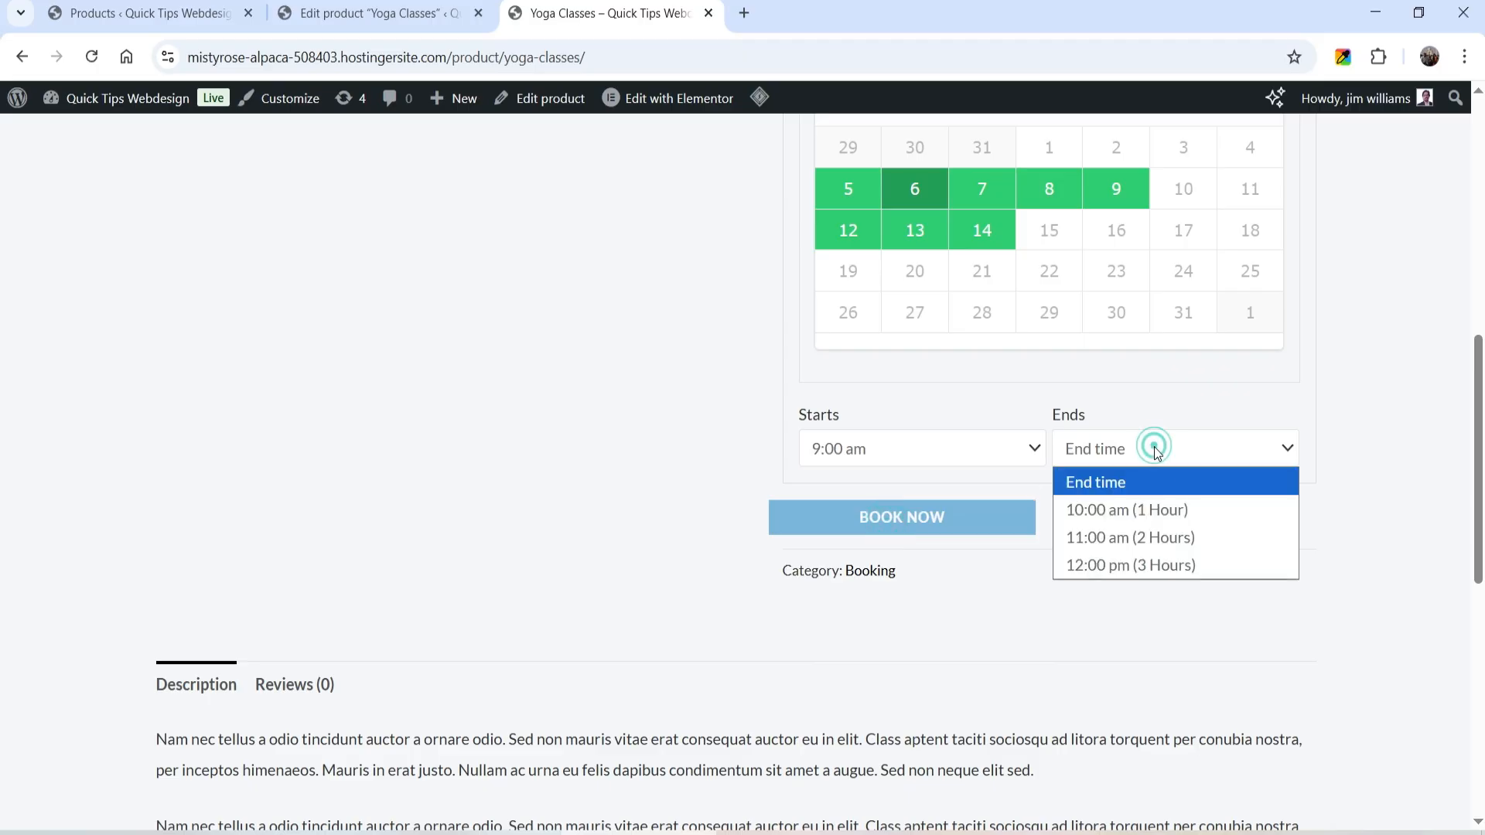
pyautogui.click(1200, 569)
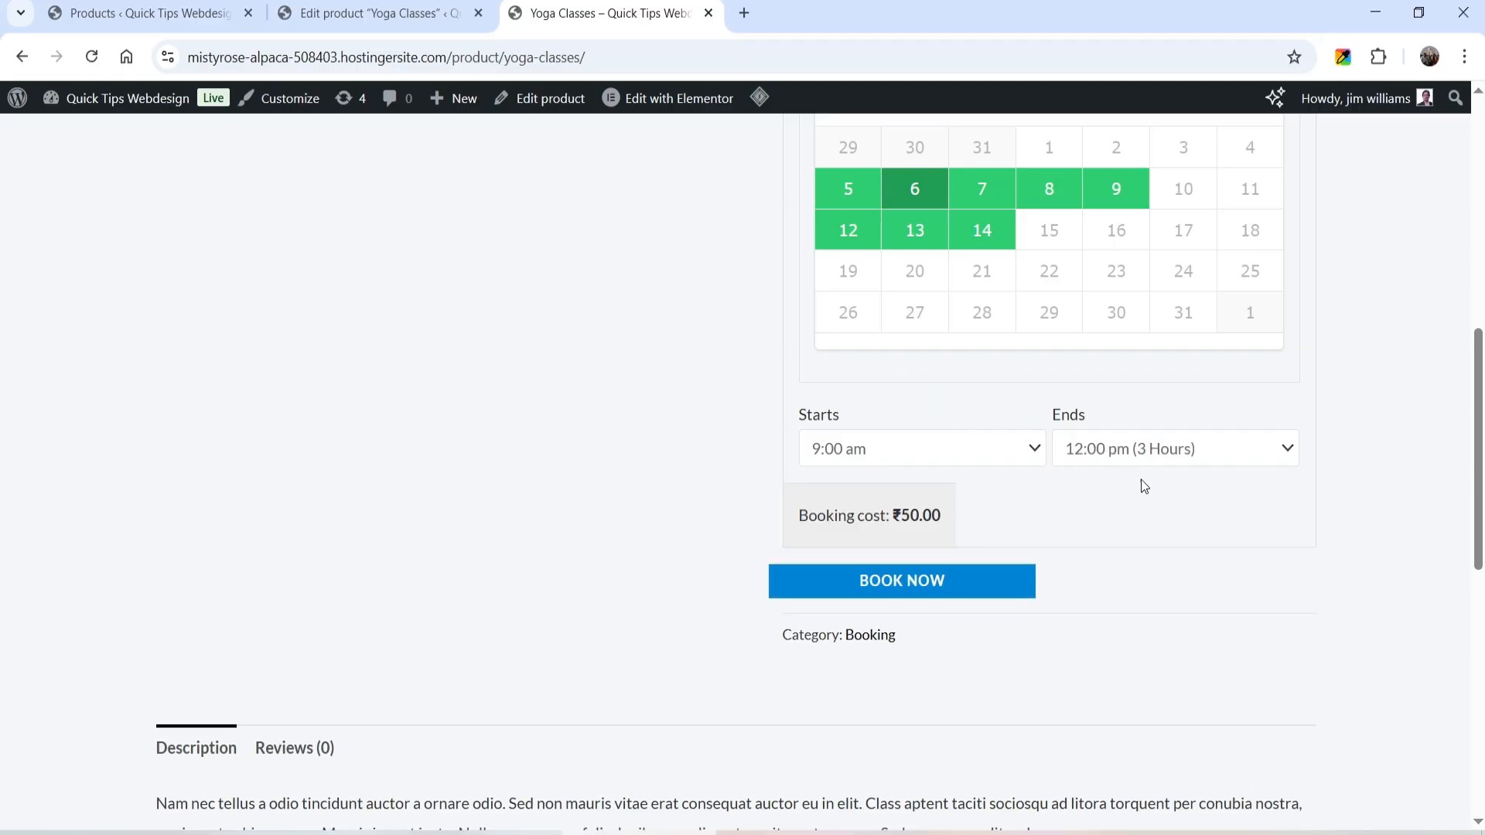
pyautogui.moveTo(902, 516); pyautogui.dragTo(926, 515)
pyautogui.click(954, 512)
# Return to the Yoga Classes editor and clear the base cost in the product's cost settings
pyautogui.click(366, 13)
pyautogui.scroll(-6, 625, 471)
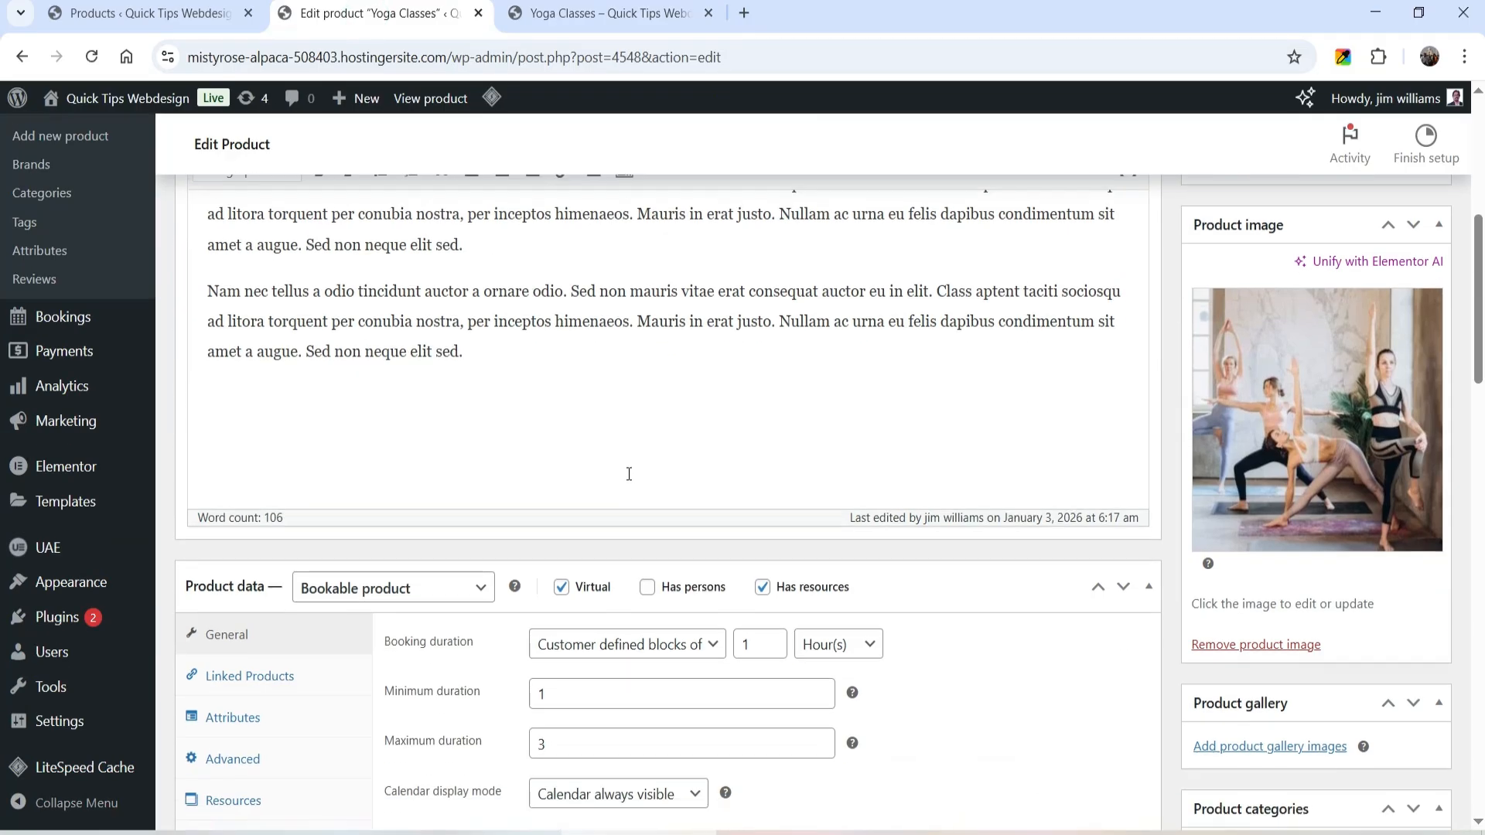
pyautogui.scroll(-5, 629, 474)
pyautogui.click(283, 480)
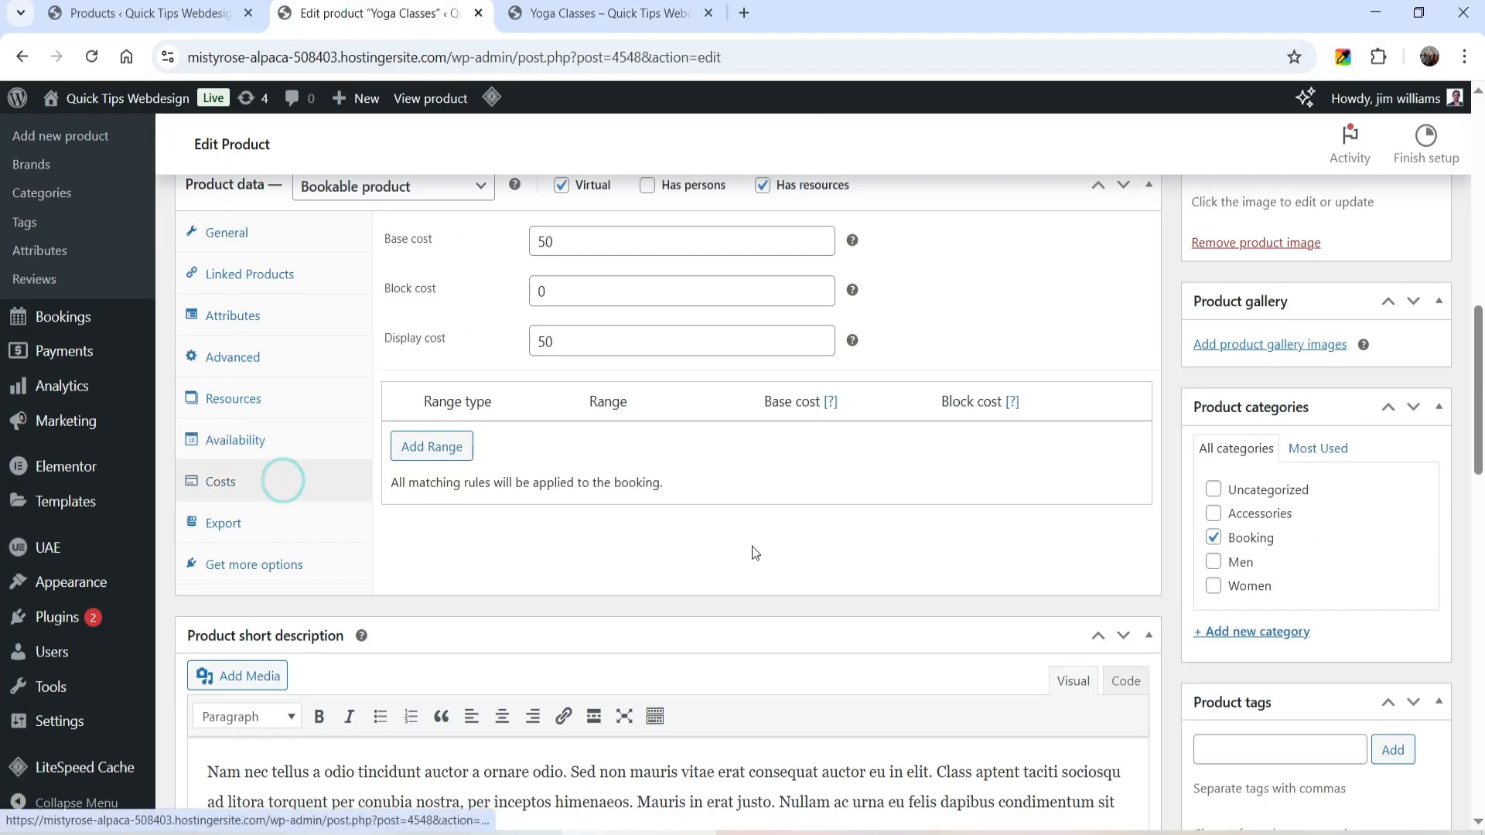
pyautogui.scroll(1, 536, 377)
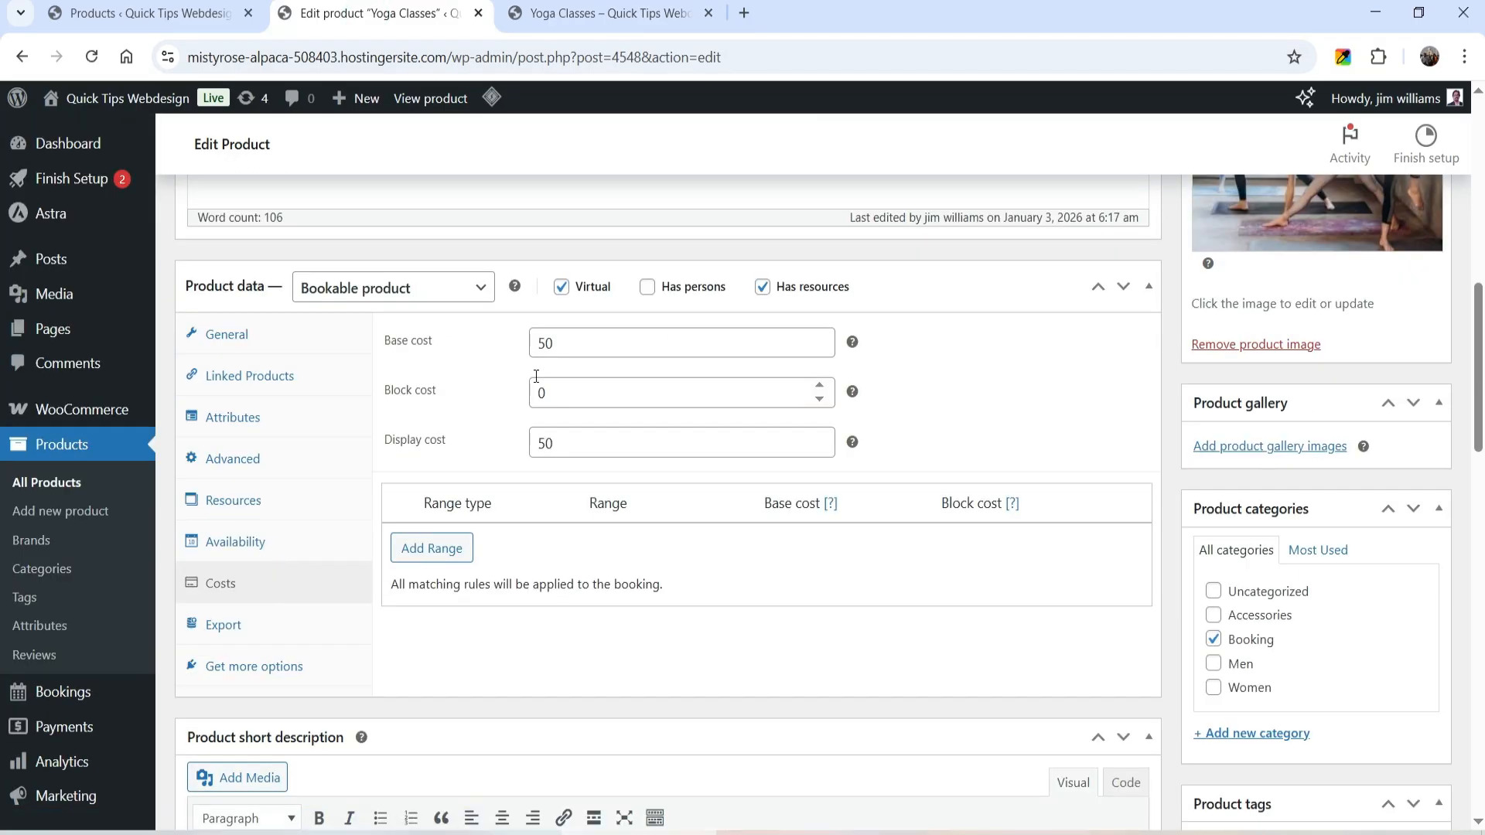
pyautogui.click(569, 338)
pyautogui.press('BackSpace')
pyautogui.press('BackSpace')
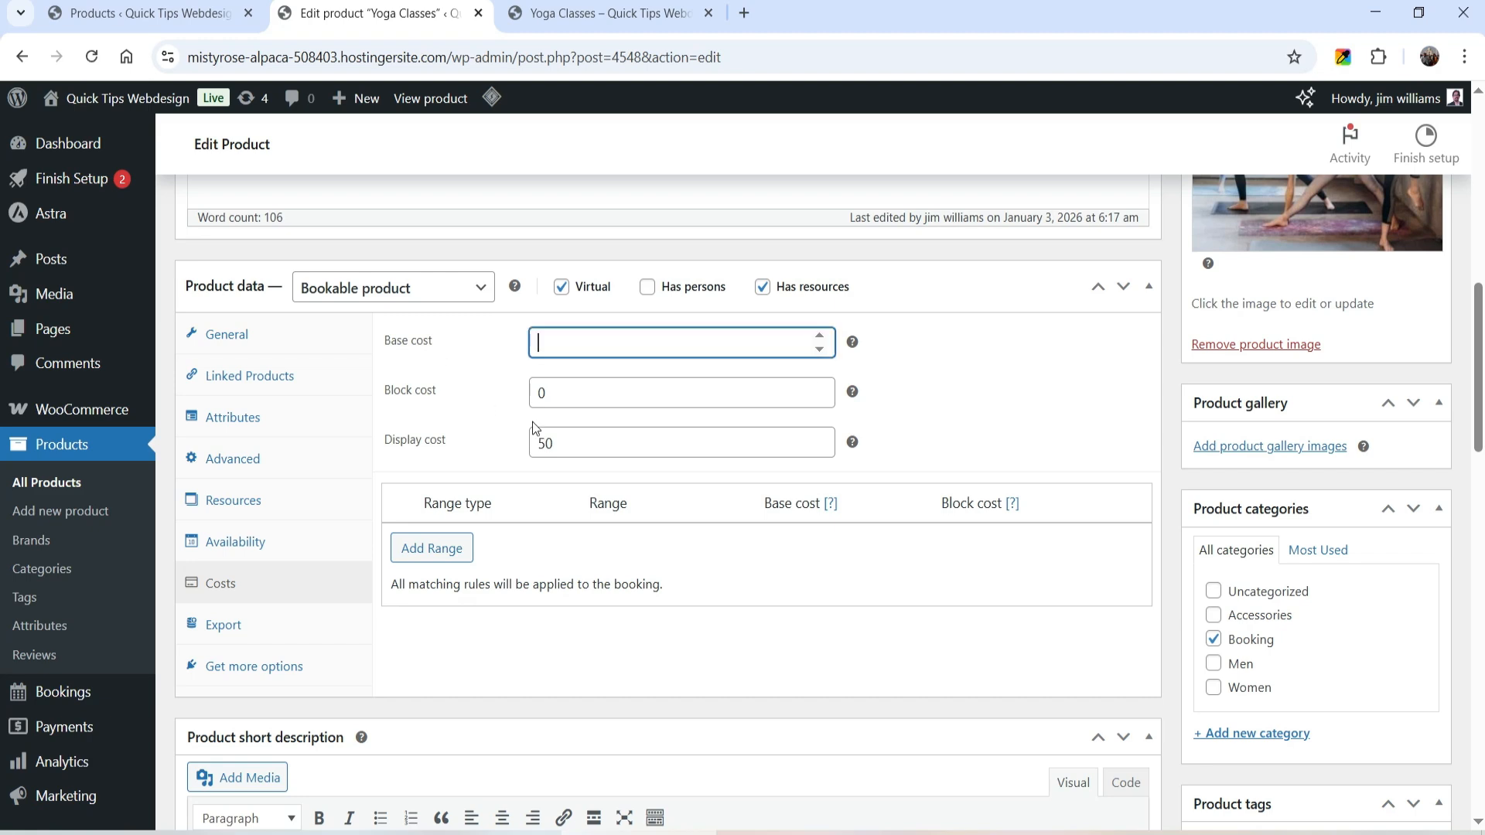
# Set the block cost of Yoga Classes to 50 and update the product
pyautogui.click(536, 392)
pyautogui.write('5')
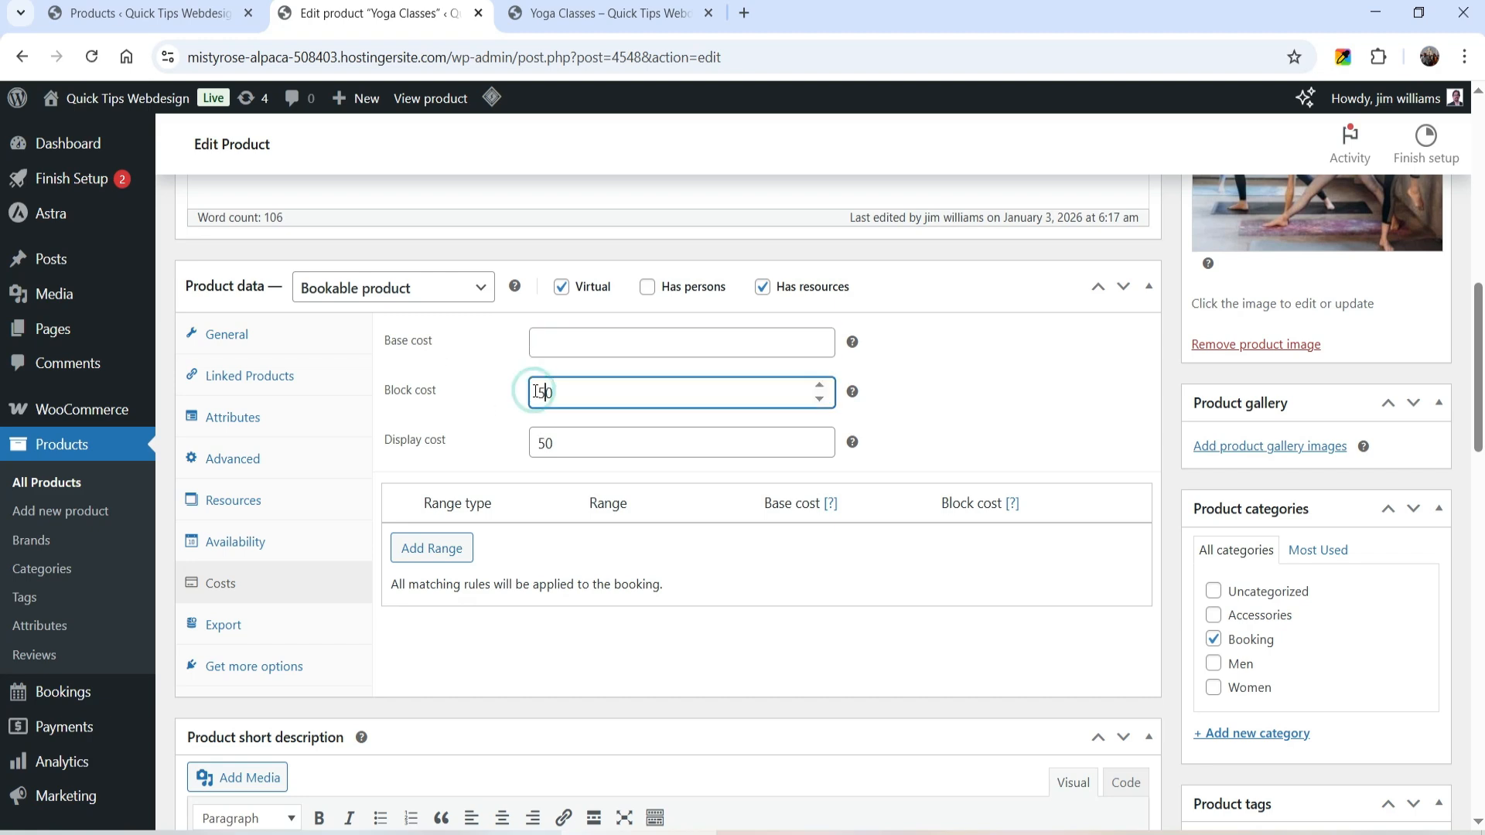
pyautogui.click(986, 399)
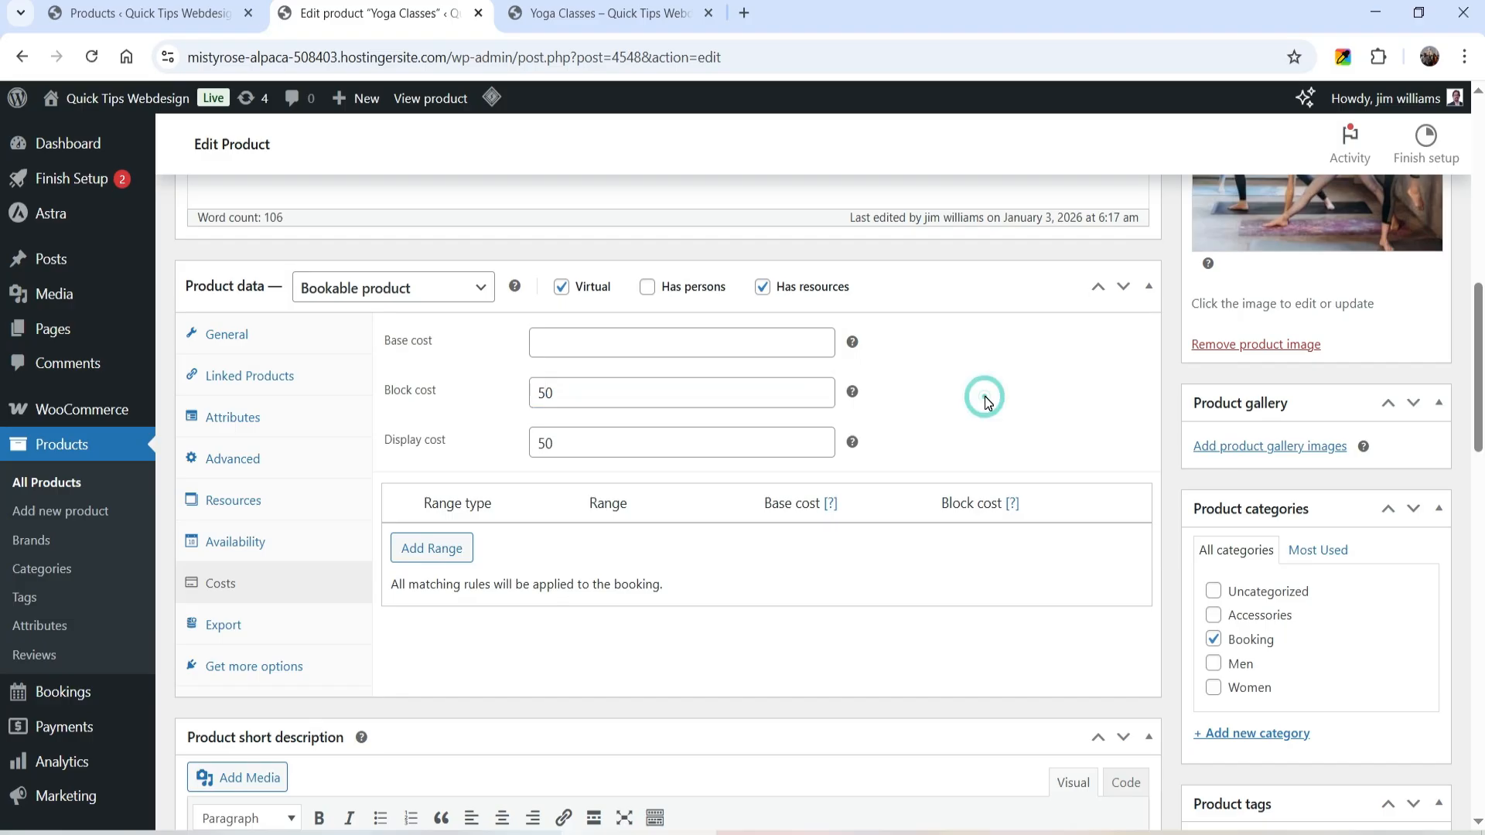
pyautogui.scroll(5, 710, 419)
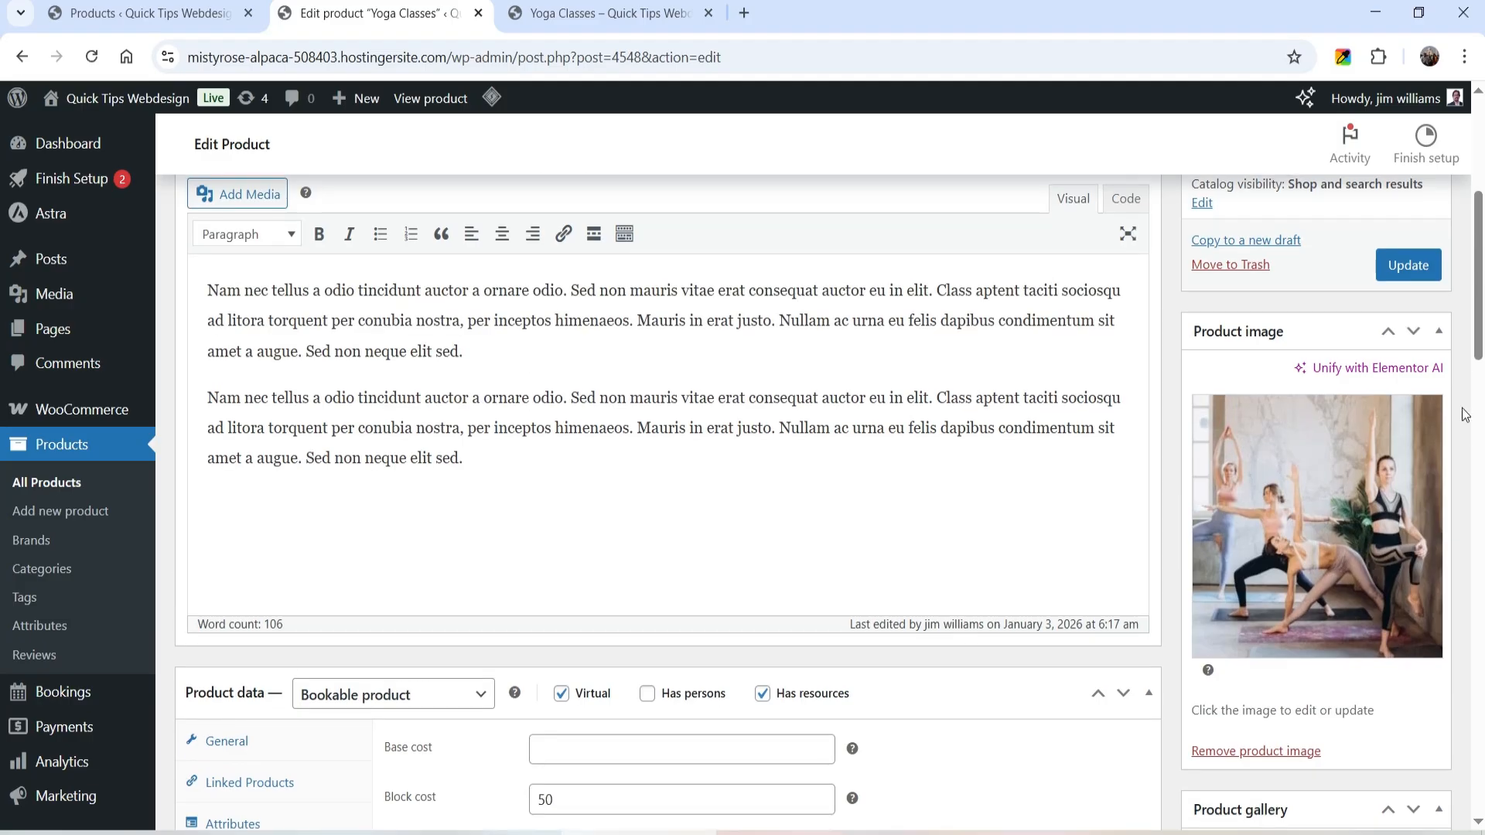
pyautogui.click(1425, 269)
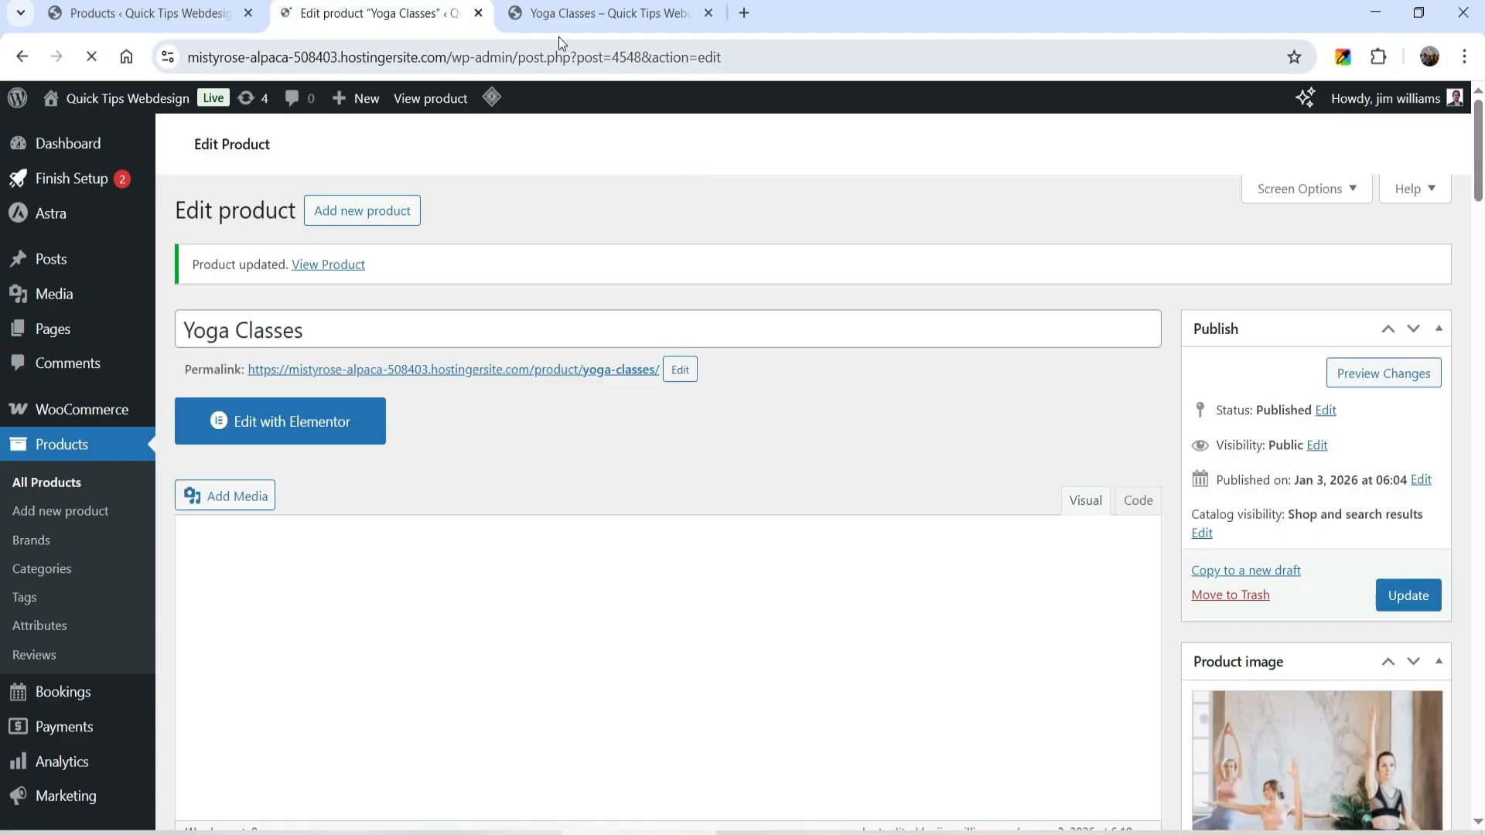
# Reload the Yoga Classes storefront page and check the booking cost for January 7, 2026 from 9:00 am to 12:00 pm
pyautogui.hotkey('ctrl', 'Tab')
pyautogui.click(93, 57)
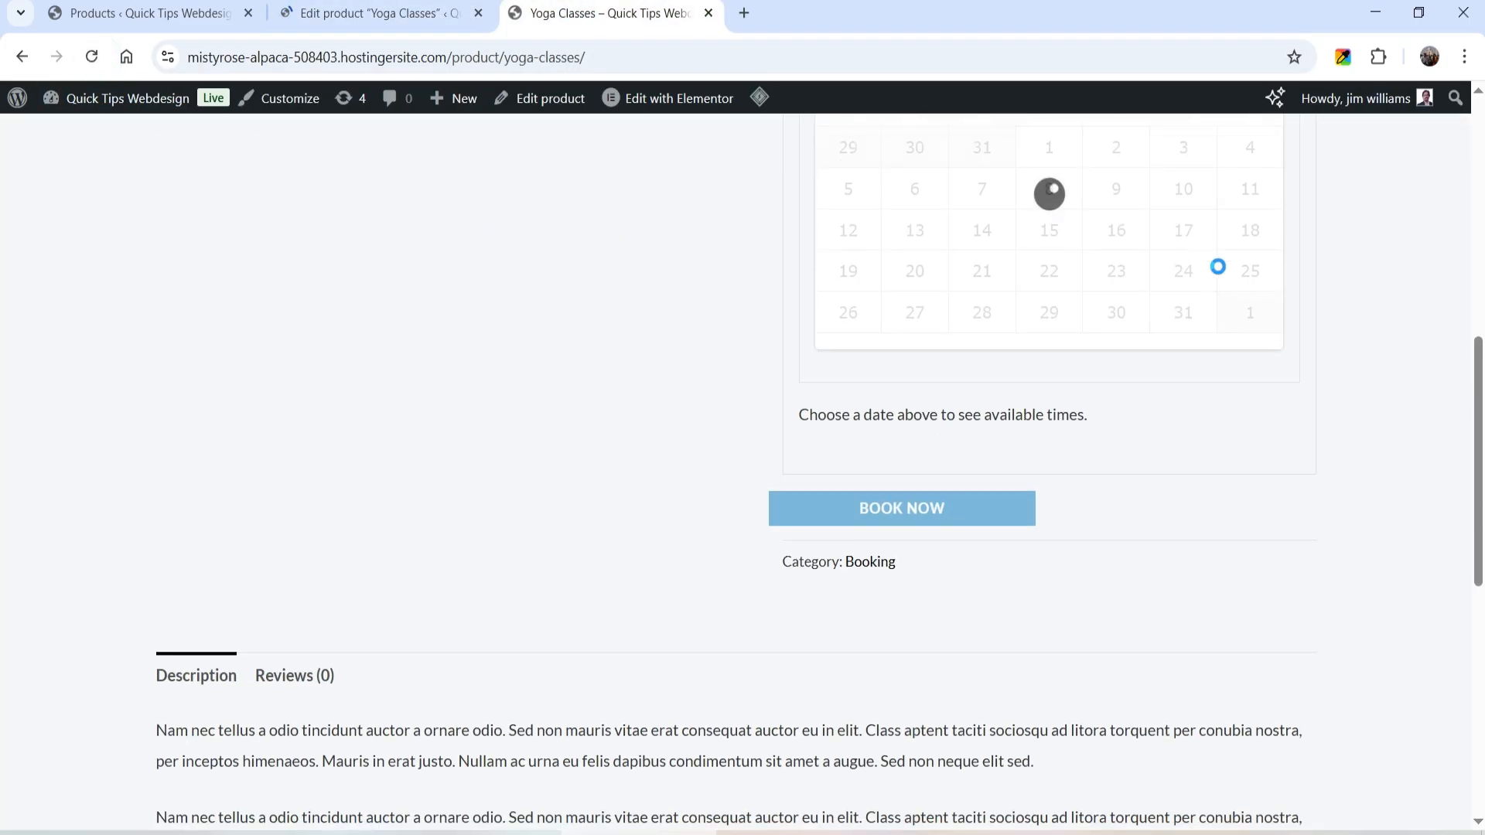
pyautogui.click(981, 494)
pyautogui.scroll(-4, 1321, 376)
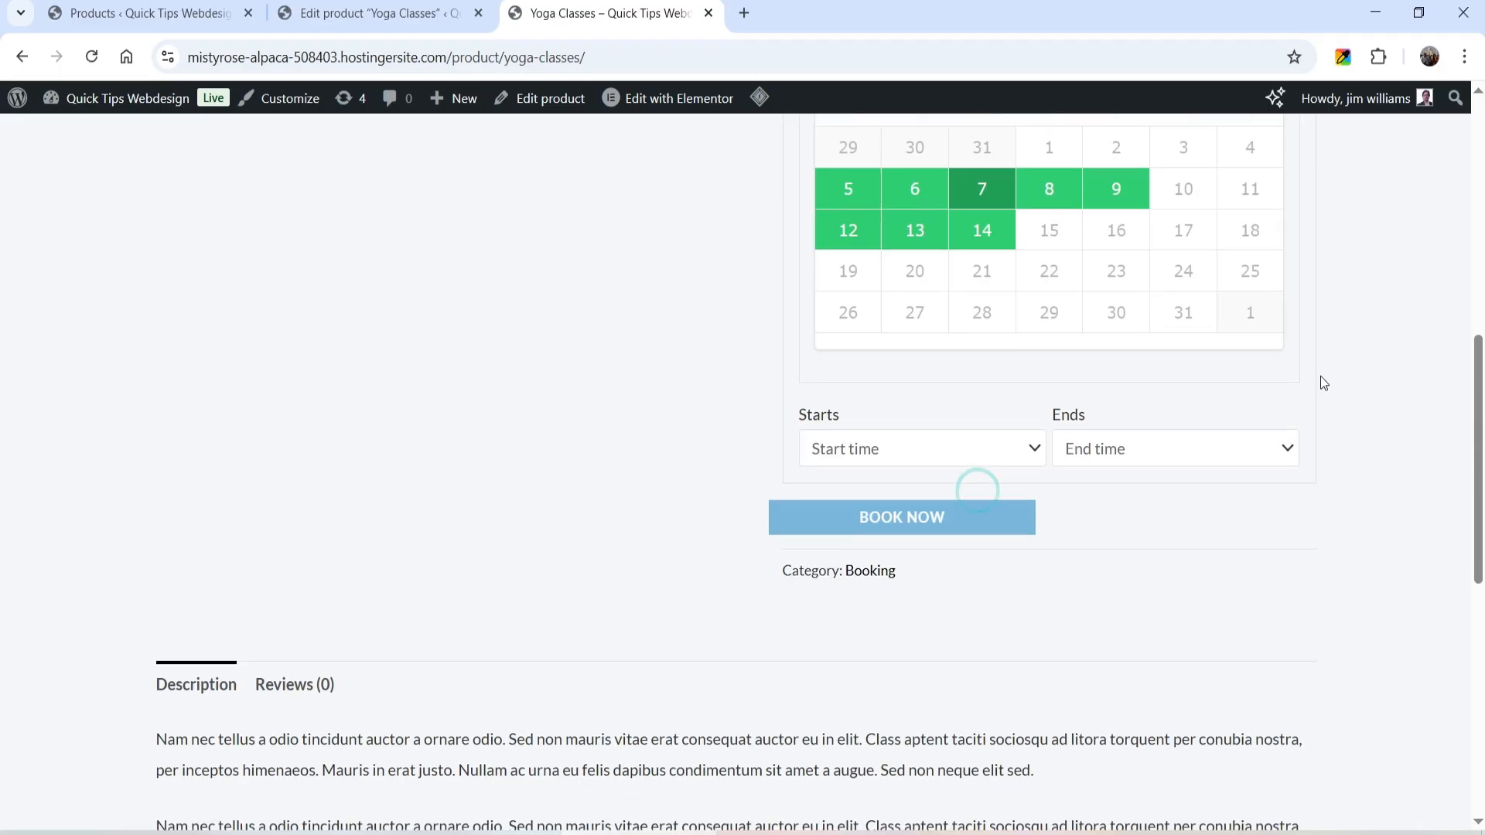
pyautogui.click(888, 461)
pyautogui.click(890, 509)
pyautogui.click(1137, 449)
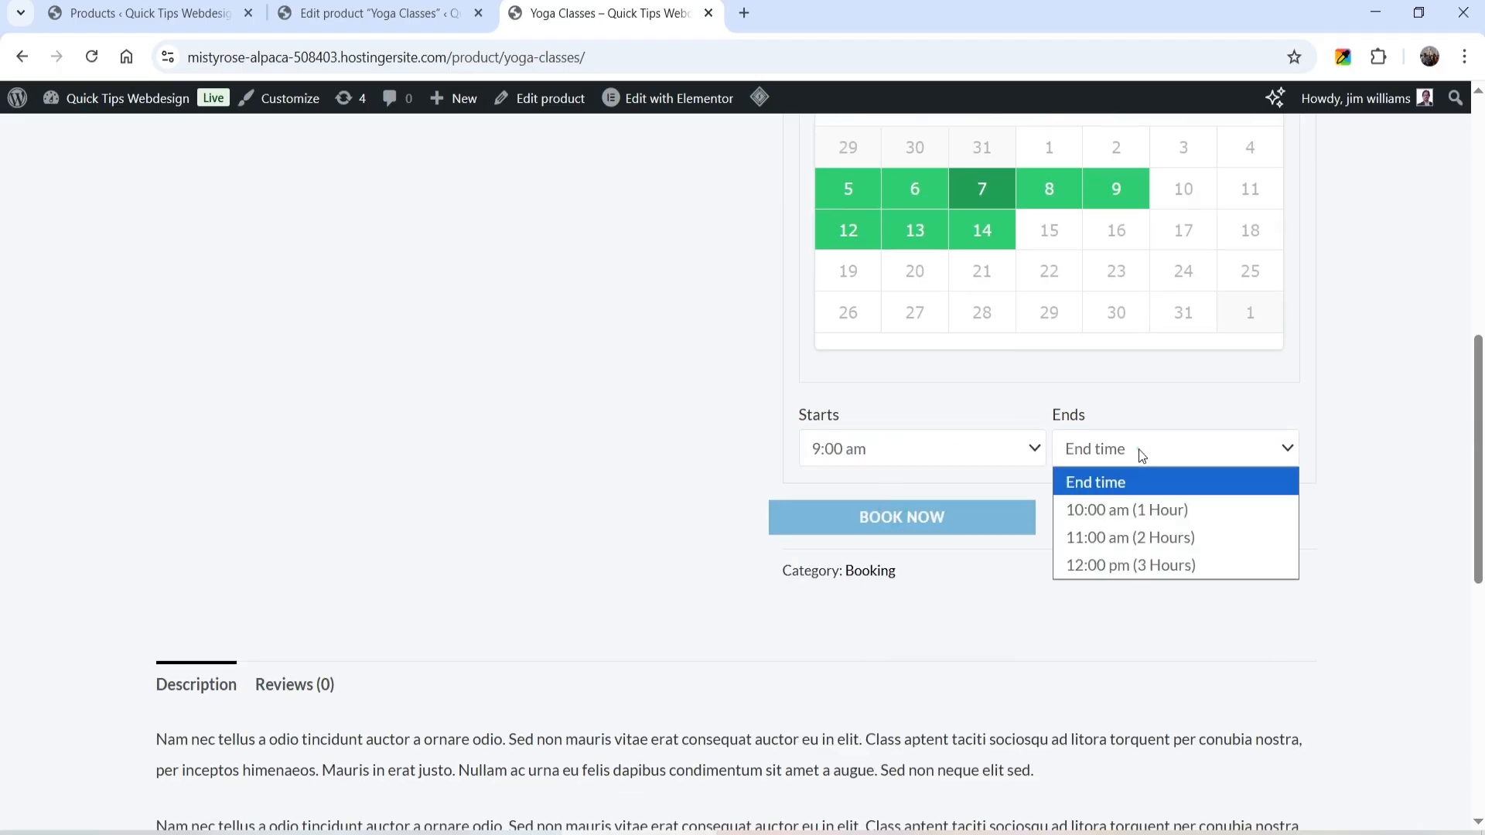
pyautogui.click(1137, 565)
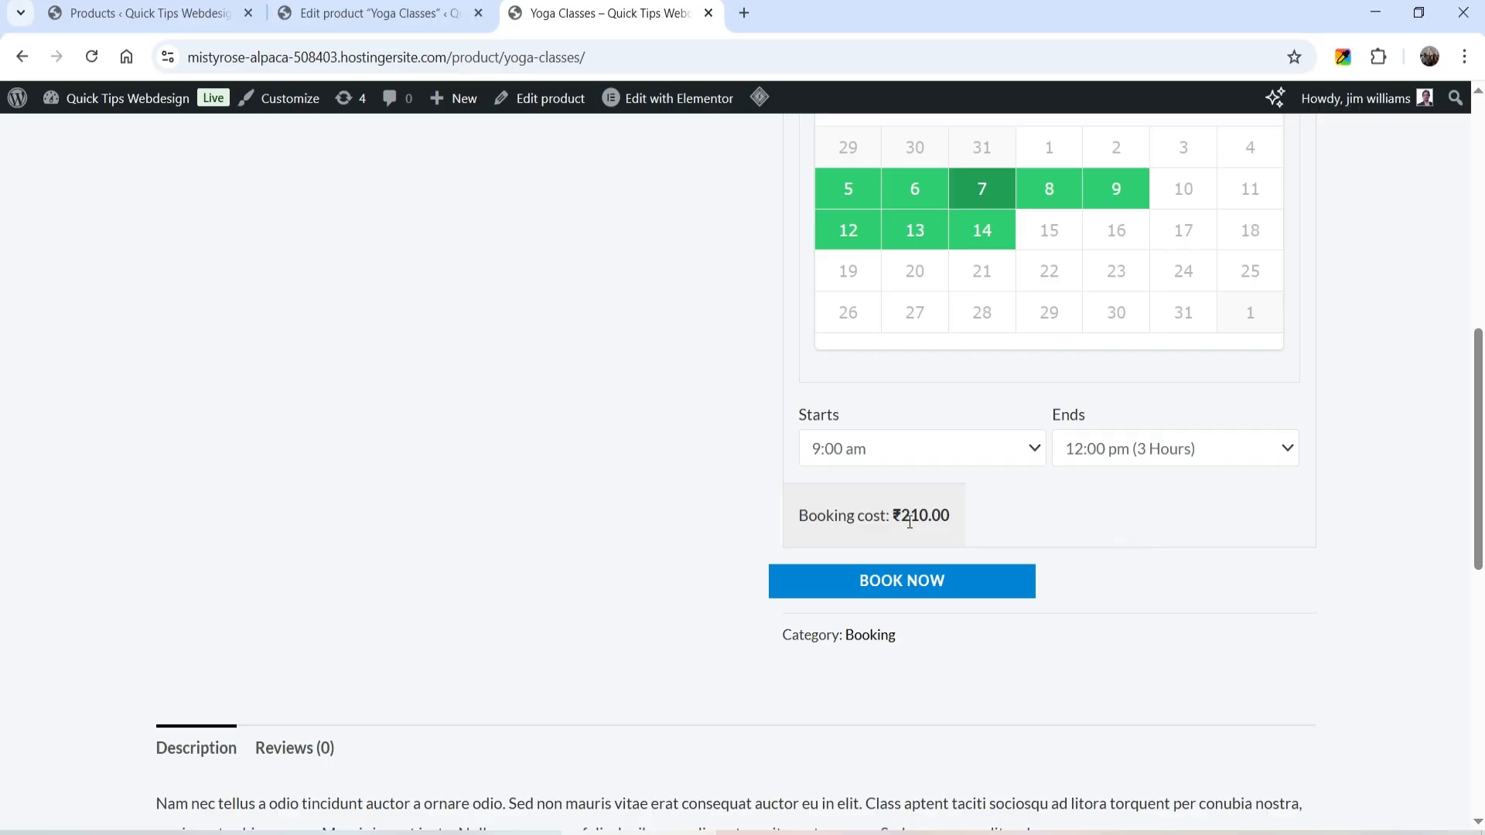
# Switch to the second employee and check the booking cost for January 6, 2026 from 9:00 am to 12:00 pm
pyautogui.scroll(2, 910, 523)
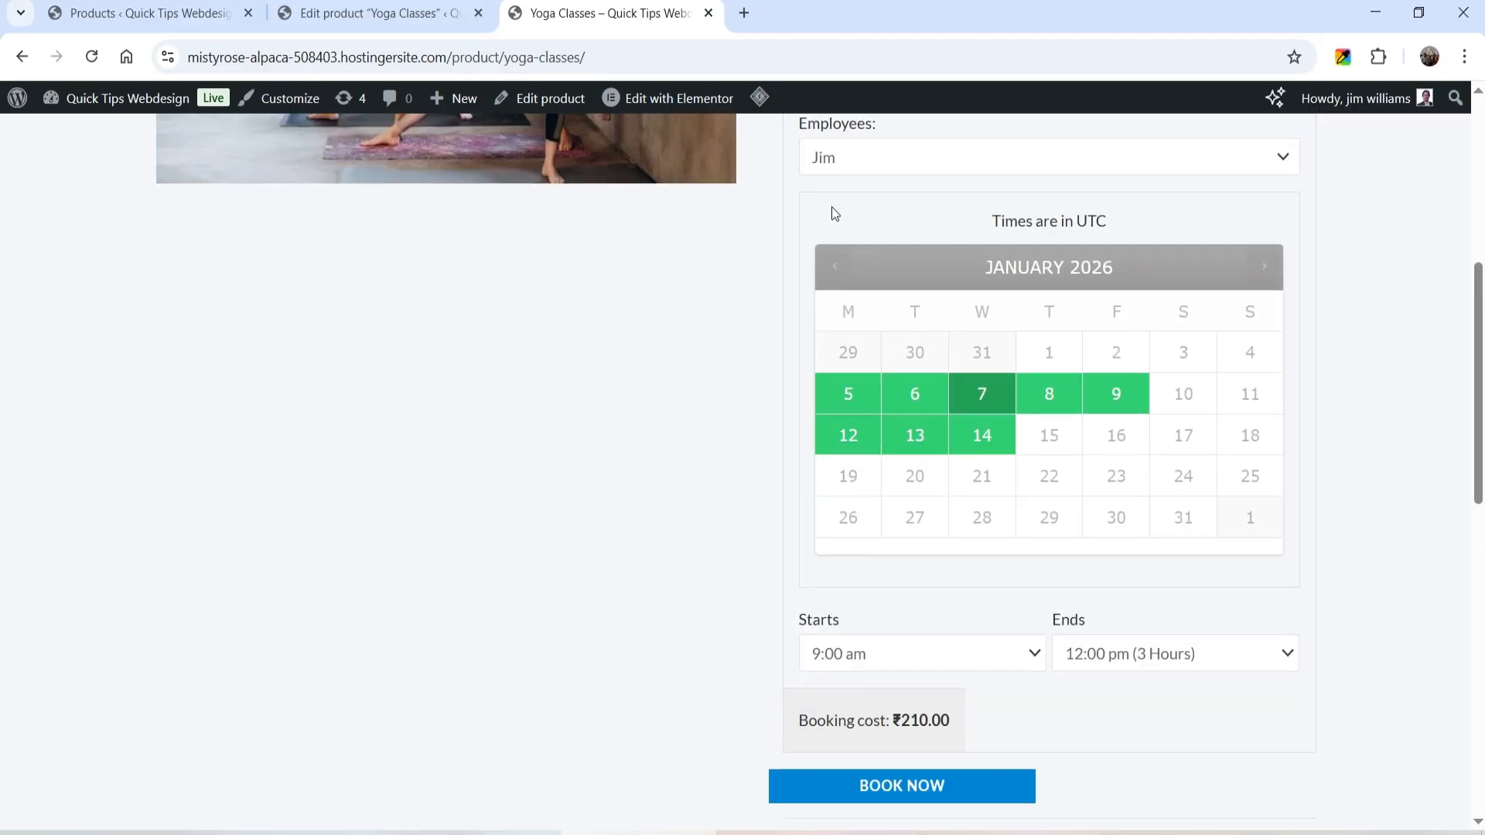
pyautogui.scroll(1, 840, 248)
pyautogui.click(873, 264)
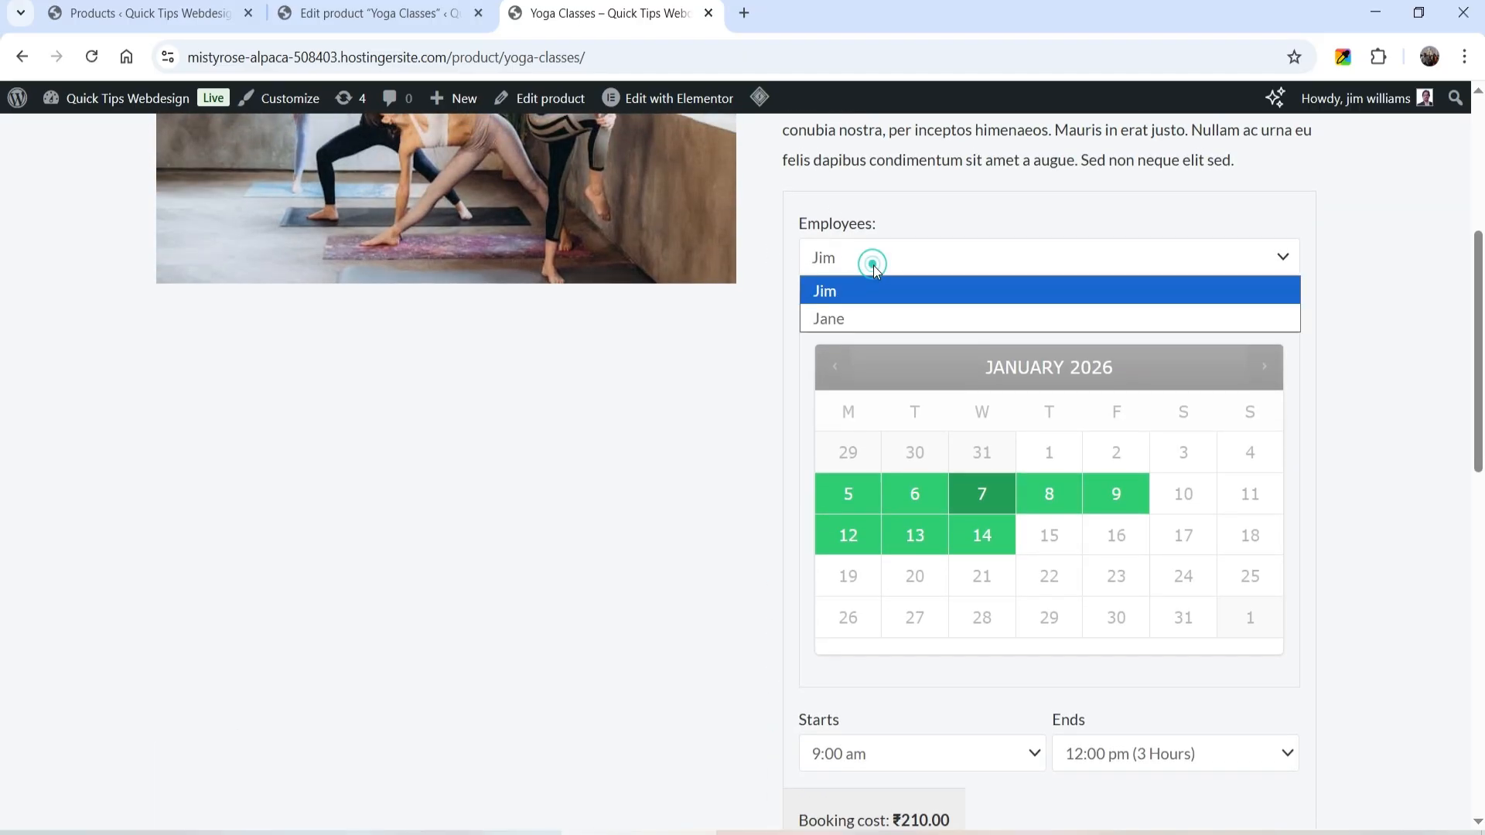
pyautogui.click(882, 320)
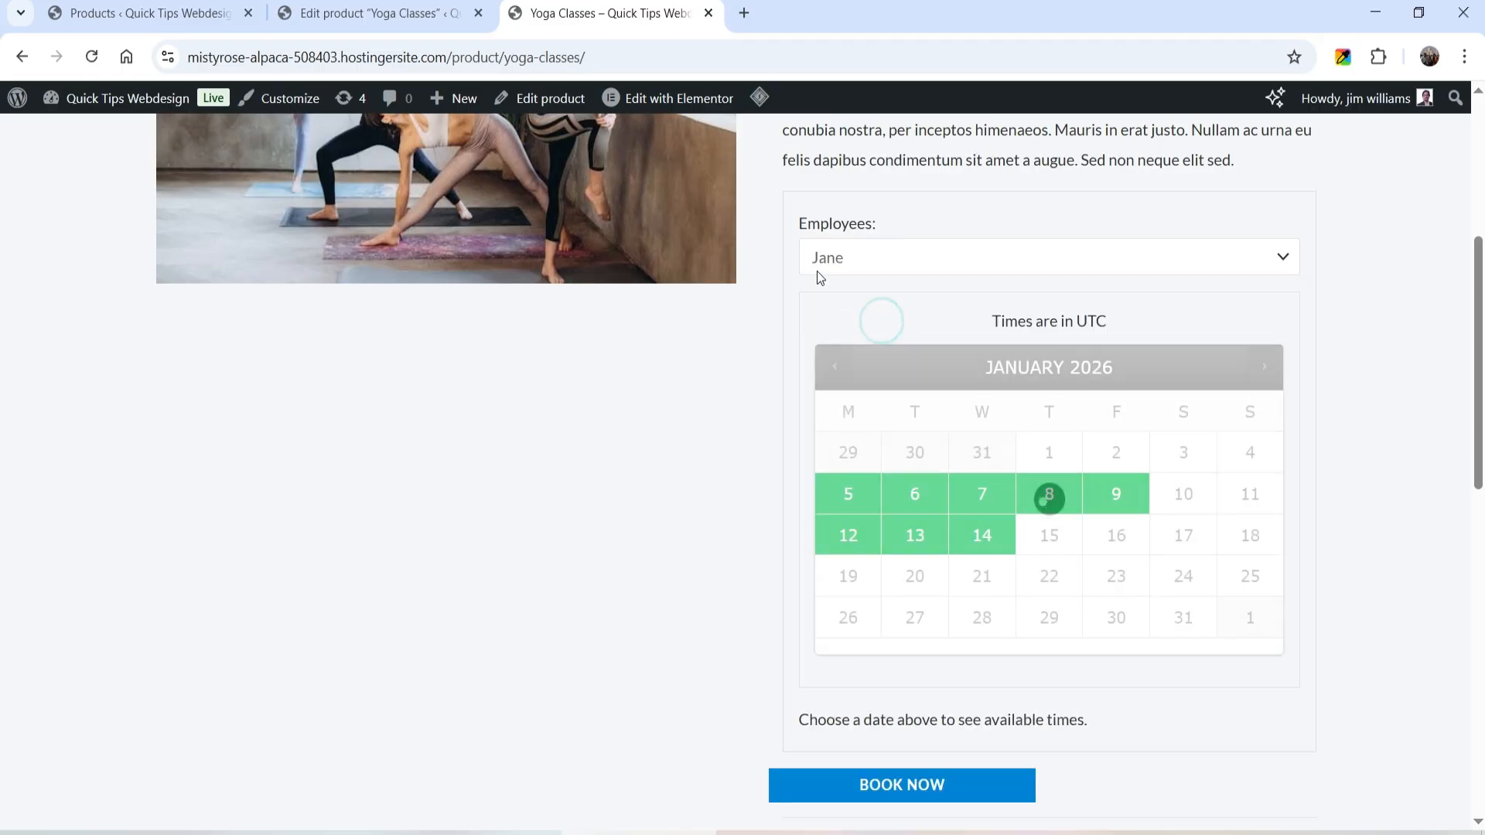
pyautogui.click(915, 495)
pyautogui.scroll(-3, 1047, 633)
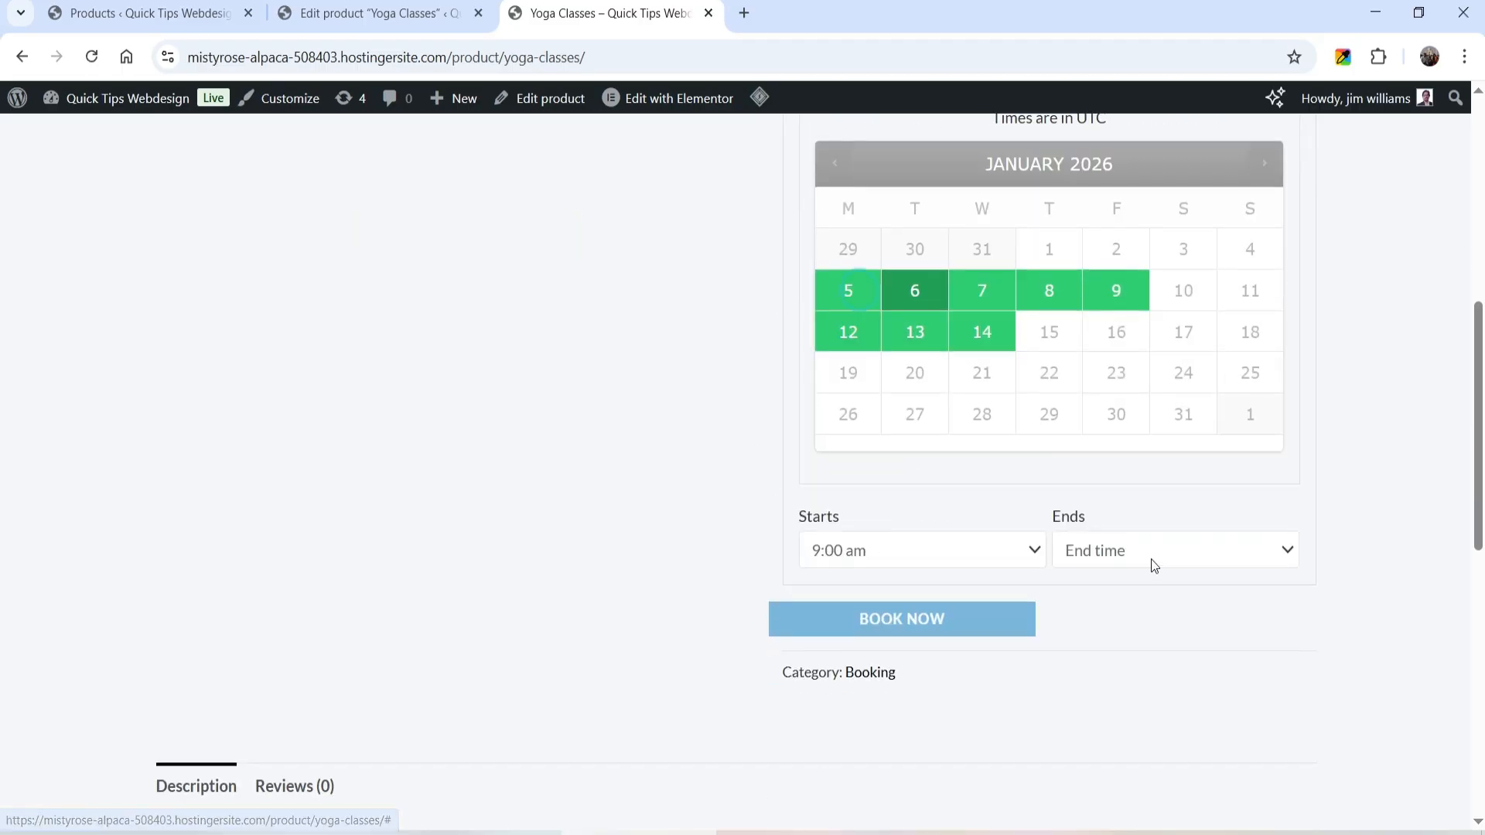
pyautogui.click(1154, 548)
pyautogui.click(1155, 671)
pyautogui.scroll(-3, 1442, 439)
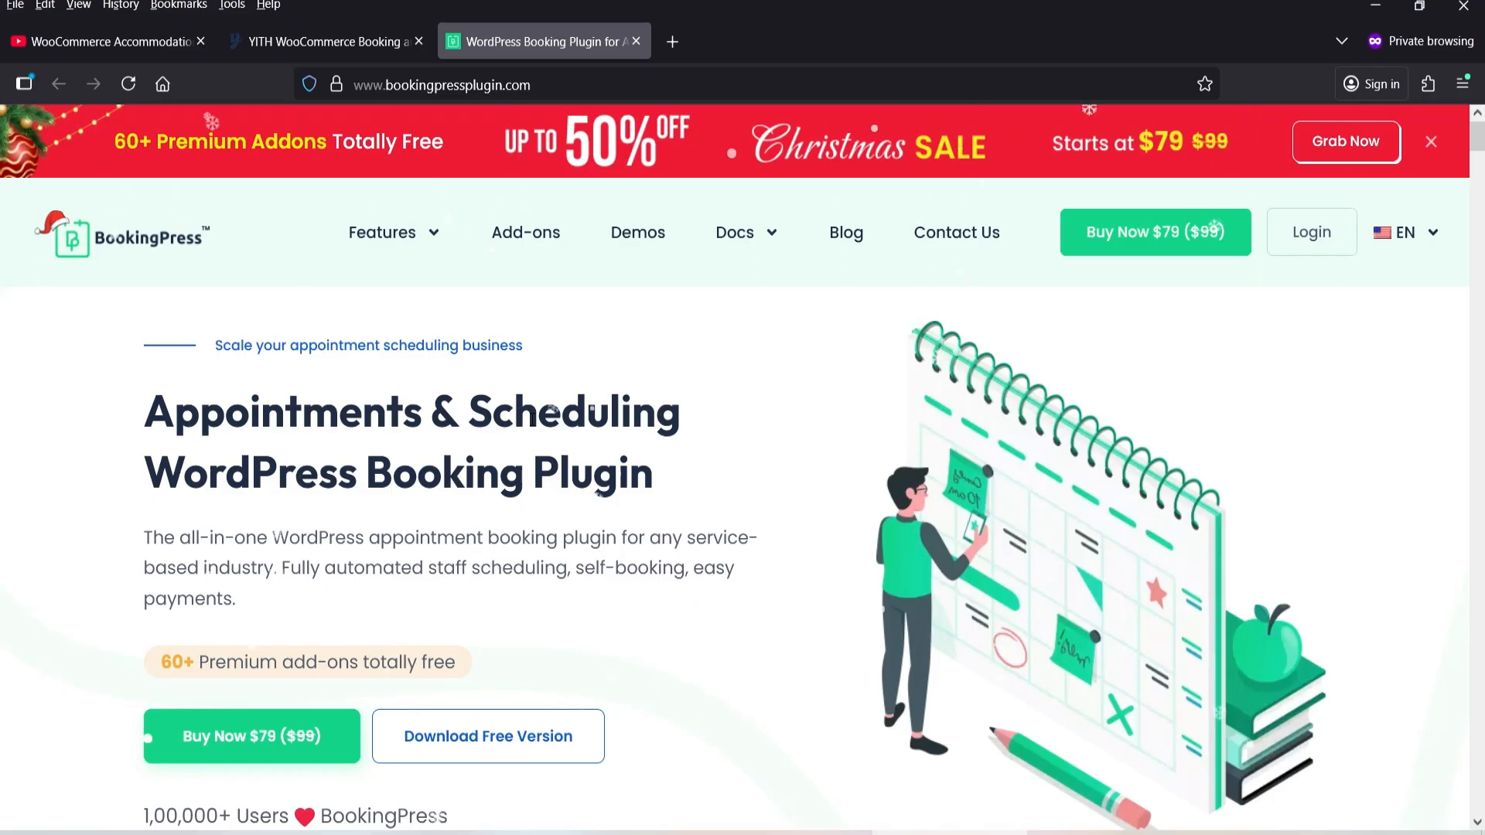
# Show the YITH Booking and Appointment for WooCommerce plugin page in the other browser
pyautogui.click(307, 41)
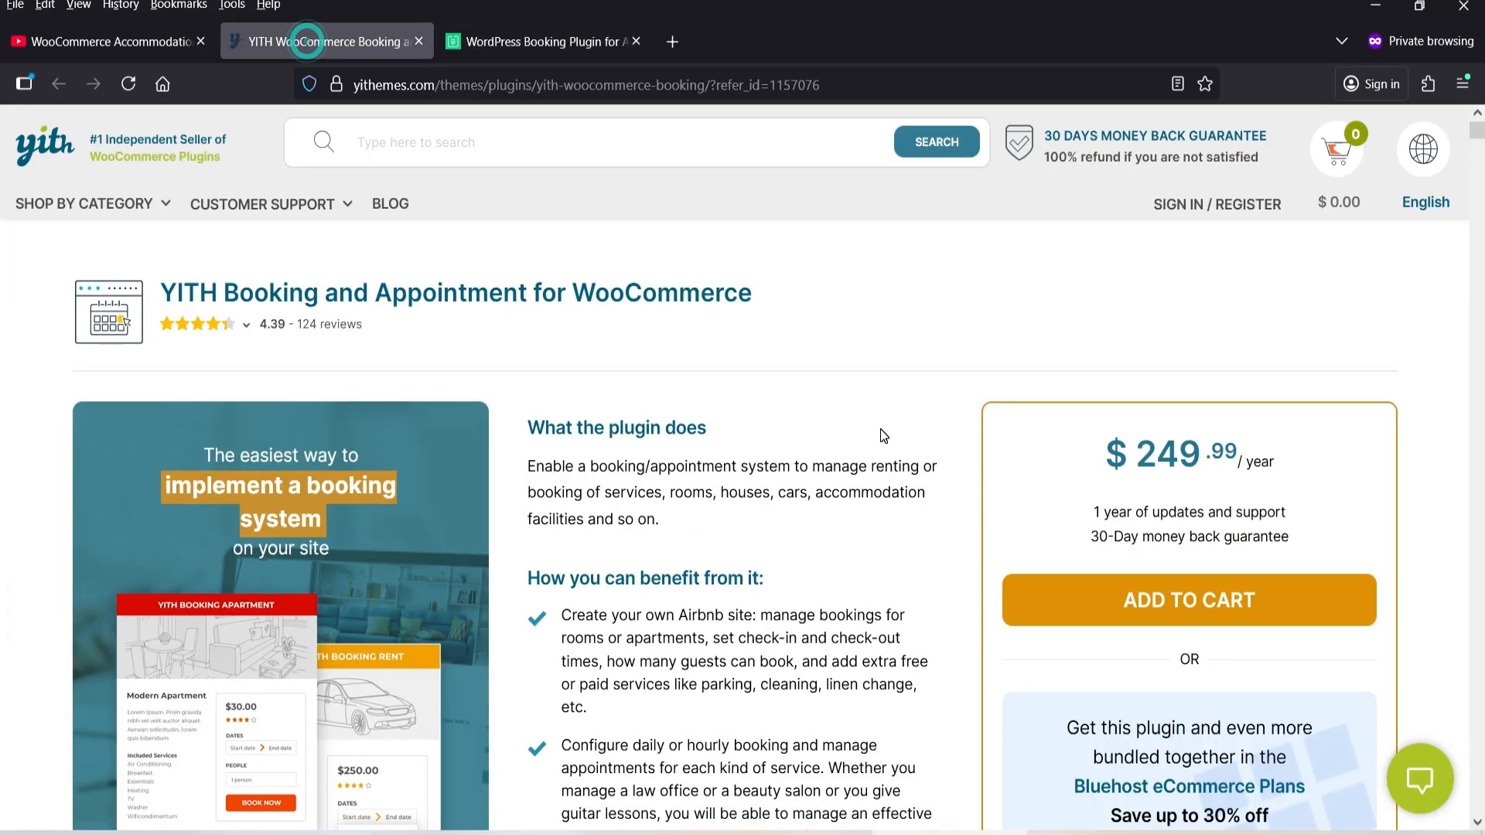